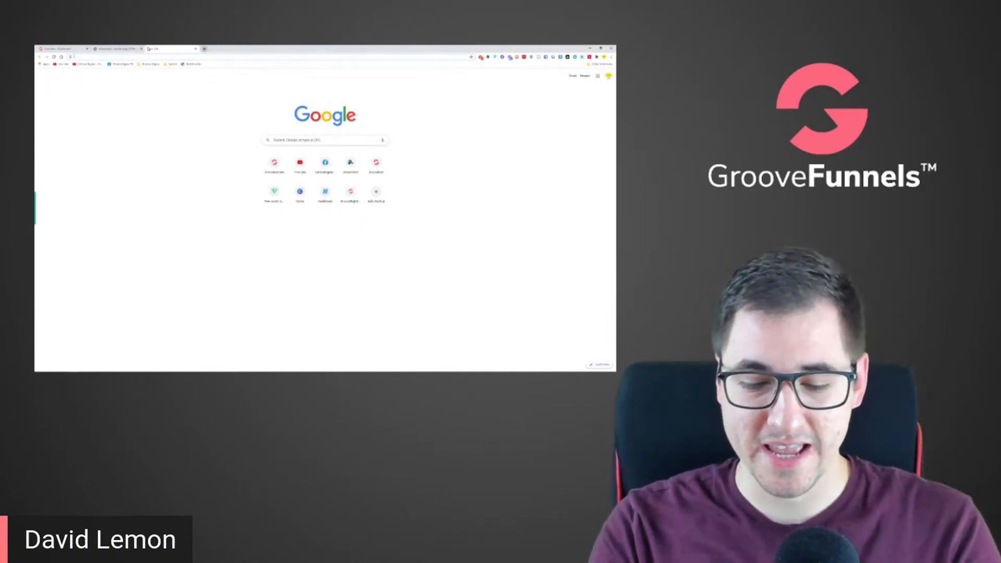
Search Google for "zipify one click upsell", skim the "Lessons From $1M in Upsells" page and return to the results
text(zipify)
key(Return)
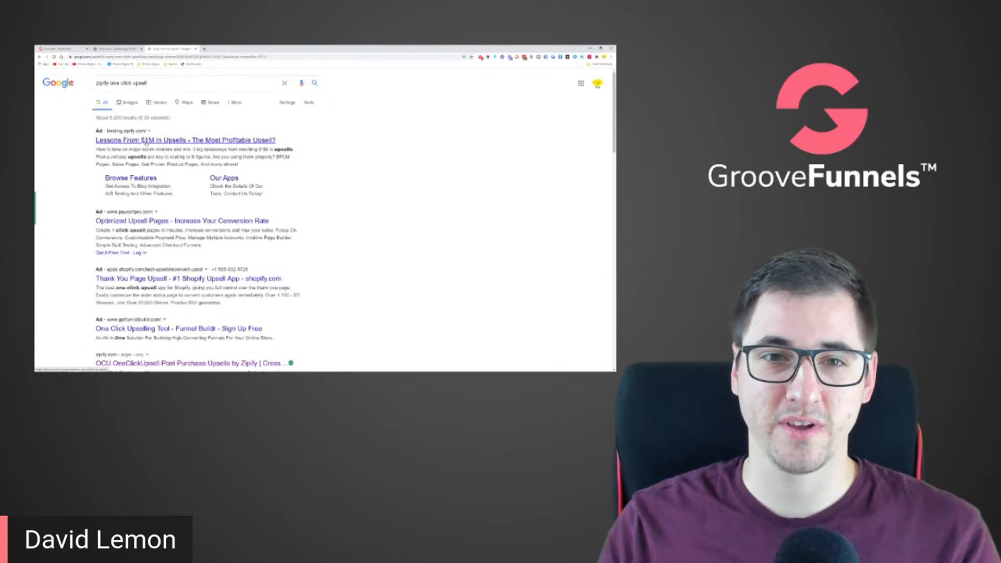
click(147, 143)
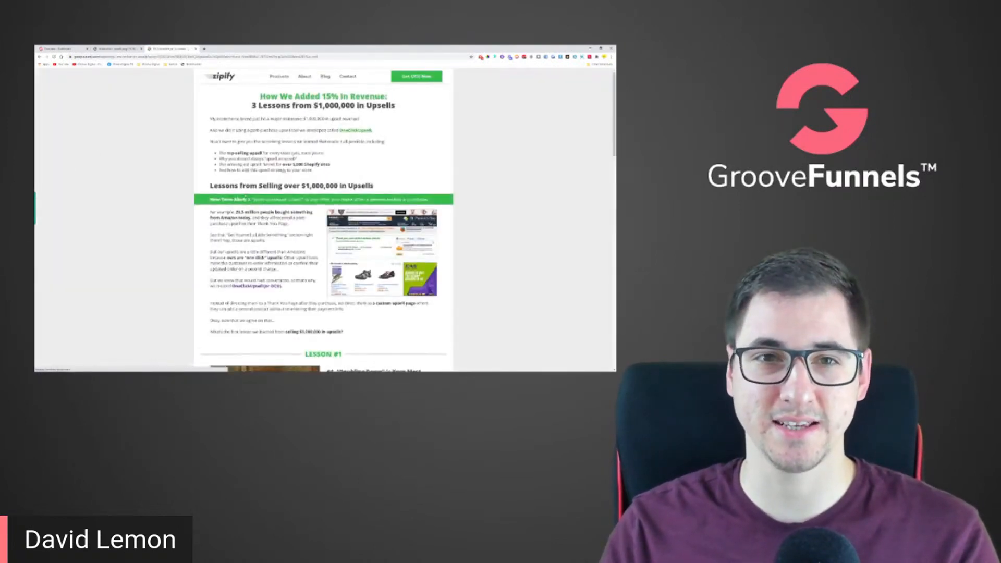
scroll(212, 205, down, 10)
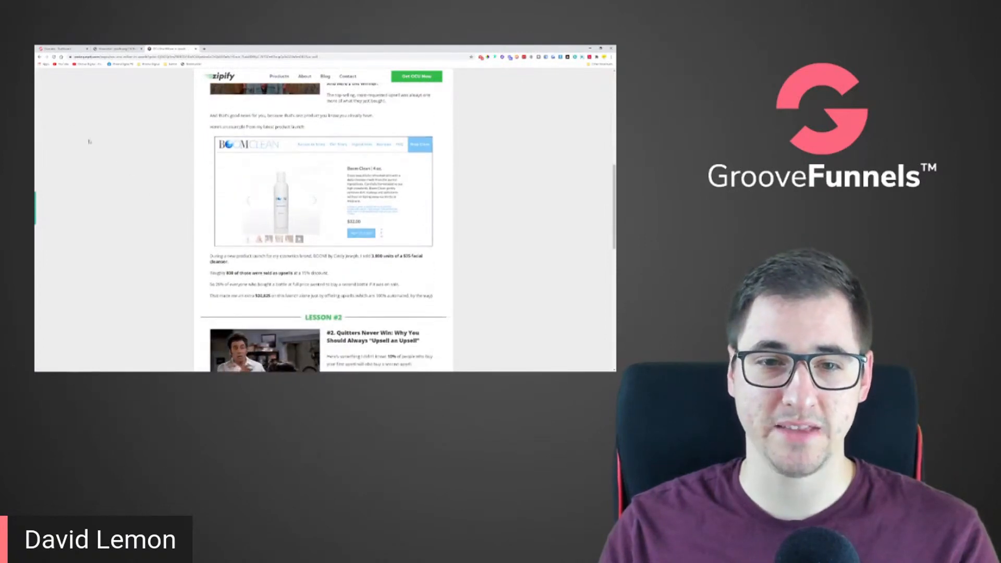
scroll(89, 138, down, 8)
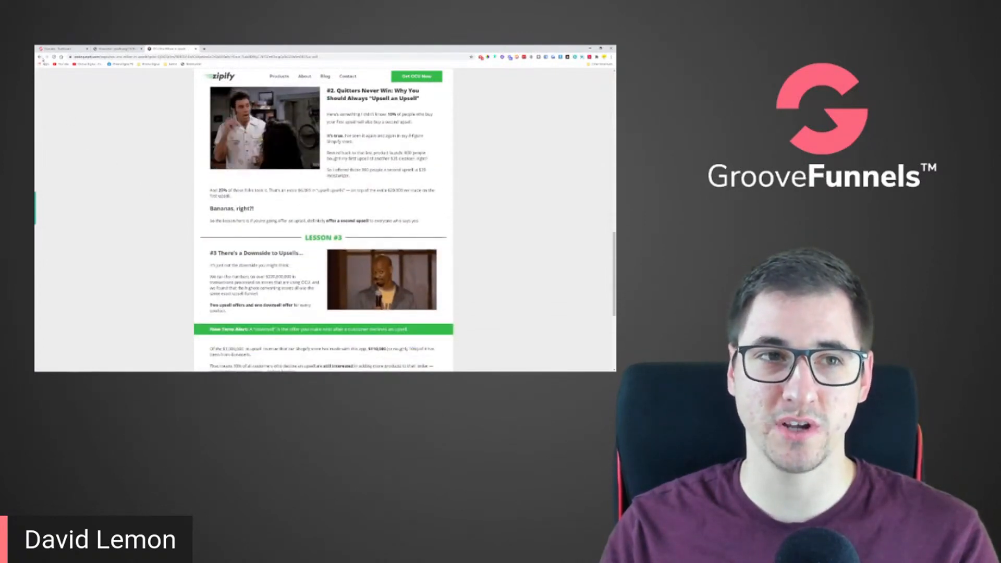
key(alt+Left)
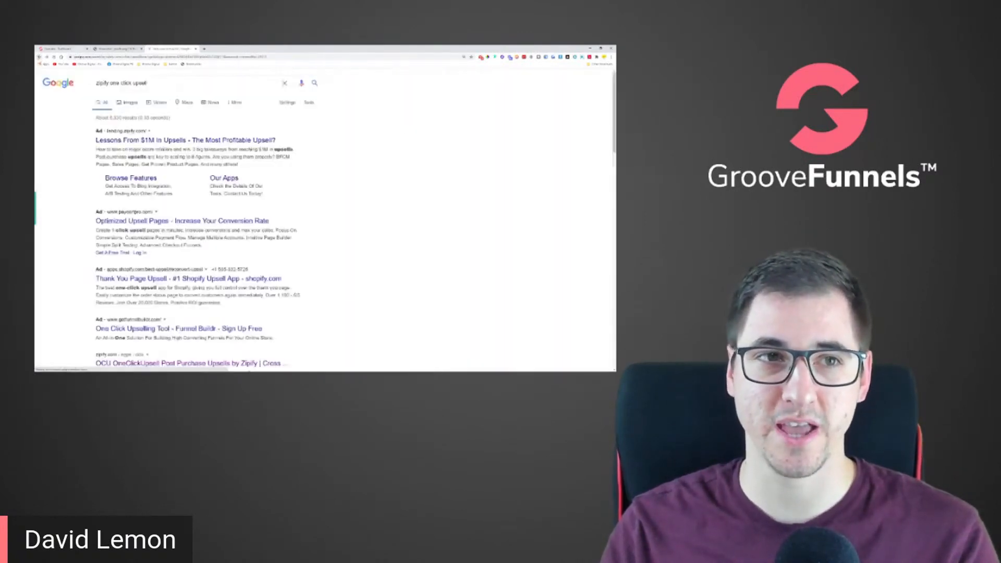
Open Zipify's OneClickUpsell page from the results, review how its post-purchase upsells work and close the page
scroll(64, 173, down, 3)
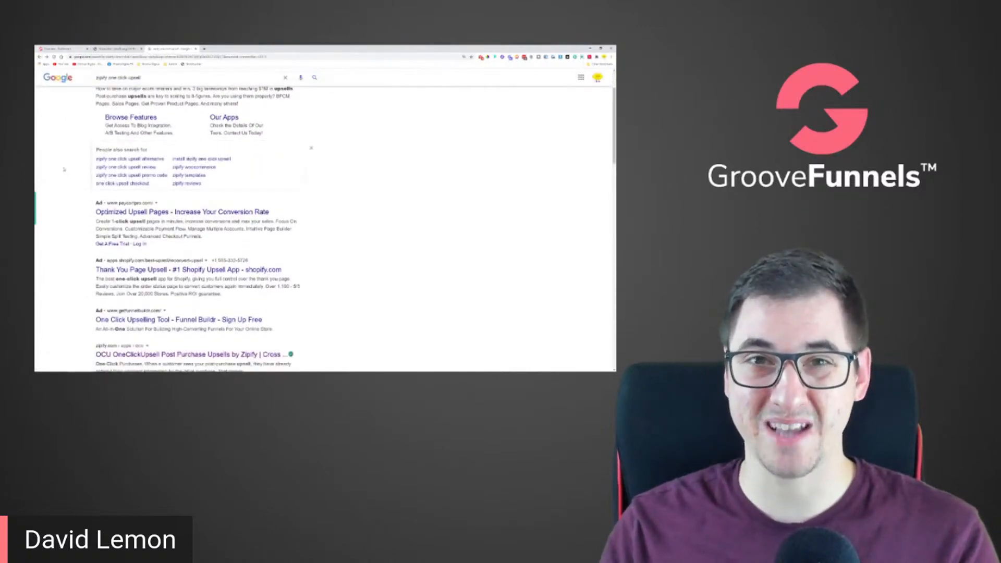
scroll(63, 175, down, 3)
scroll(61, 176, down, 2)
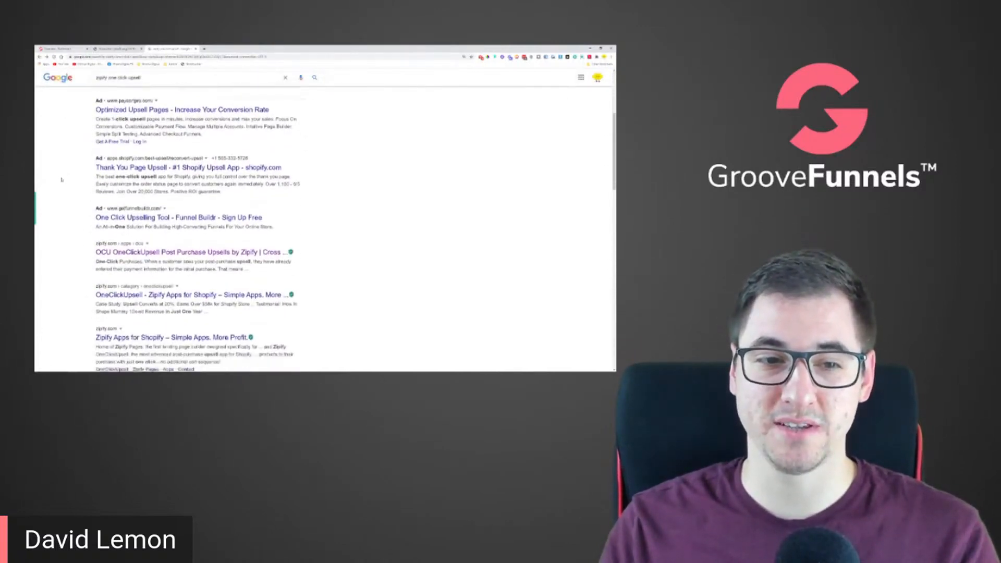
click(166, 205)
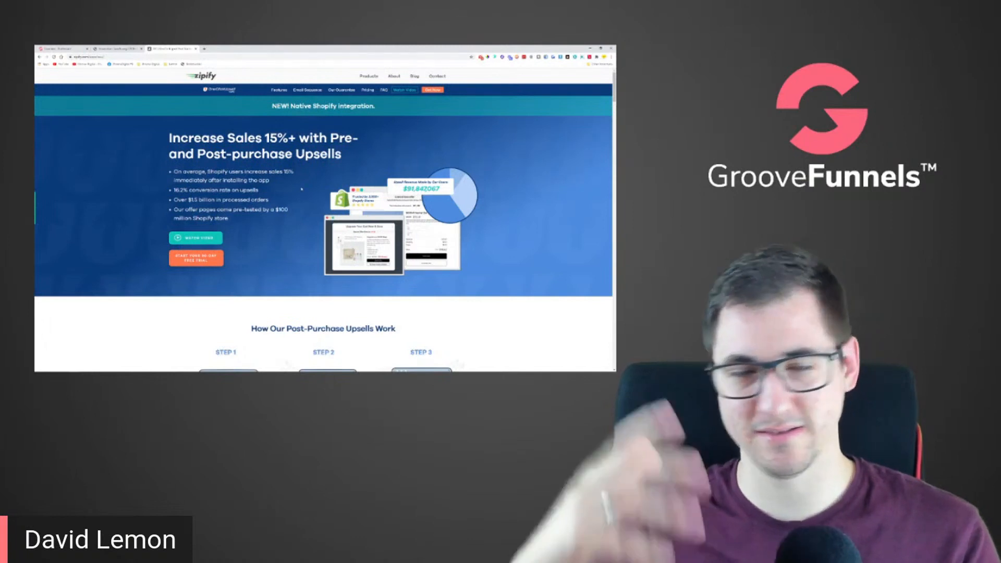
scroll(290, 206, down, 5)
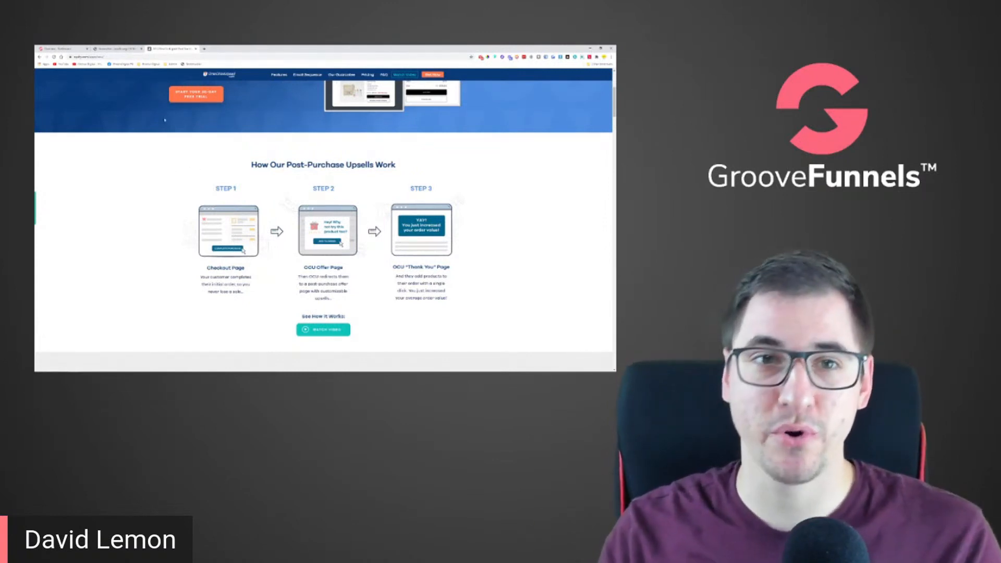
click(196, 49)
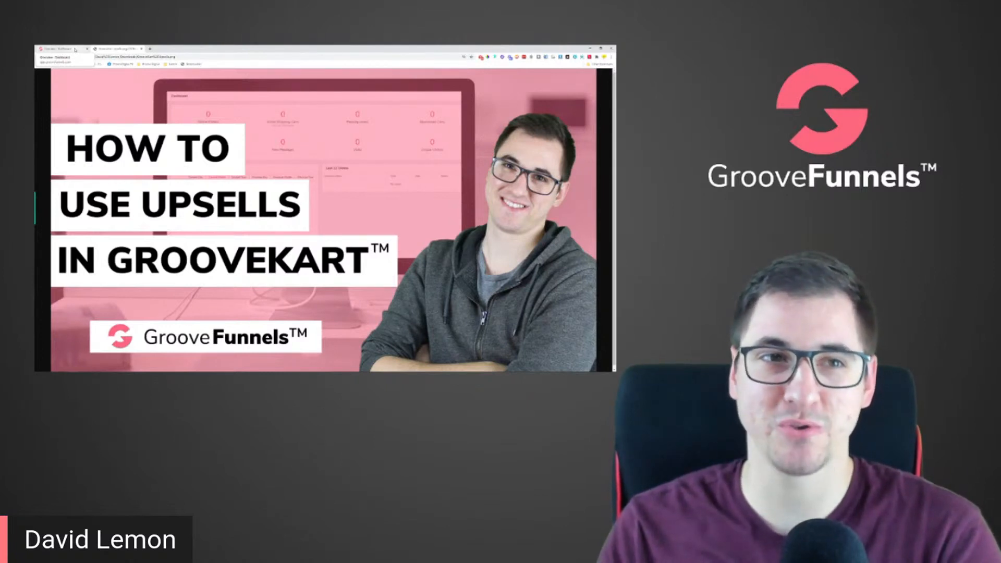
Return to the GrooveFunnels dashboard, look over its overview and open the GrooveKart store list
click(75, 49)
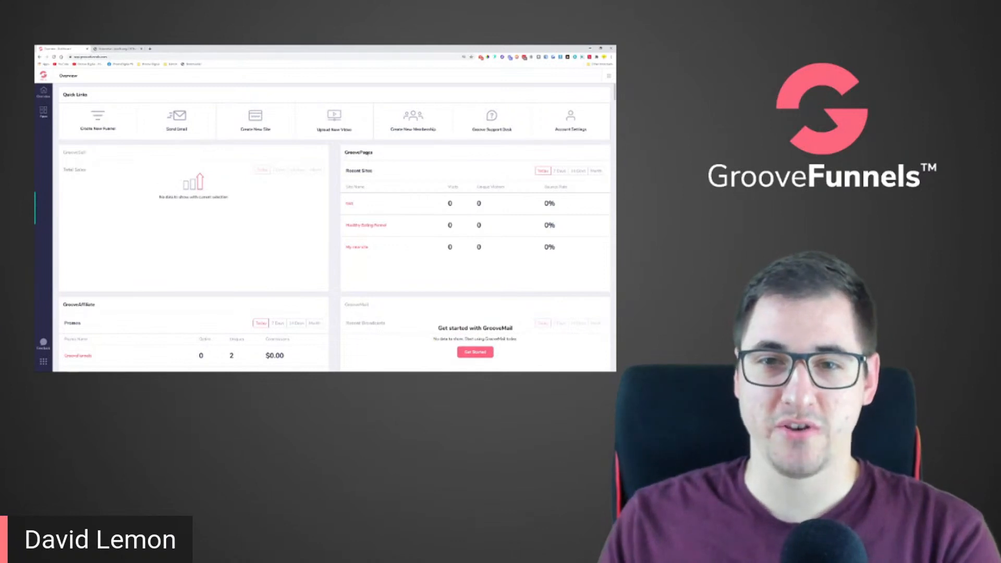
scroll(406, 194, down, 3)
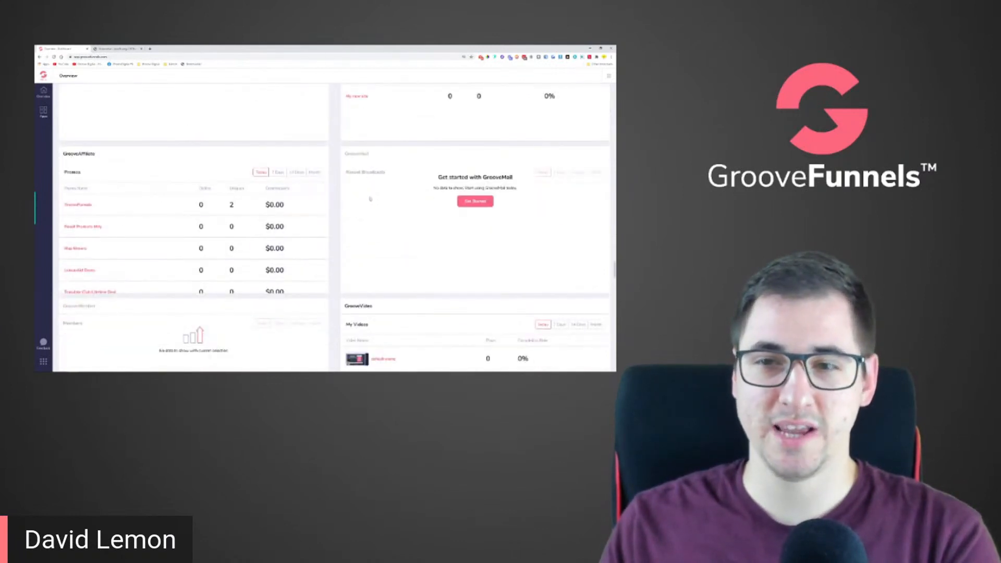
scroll(201, 220, down, 2)
scroll(250, 280, up, 5)
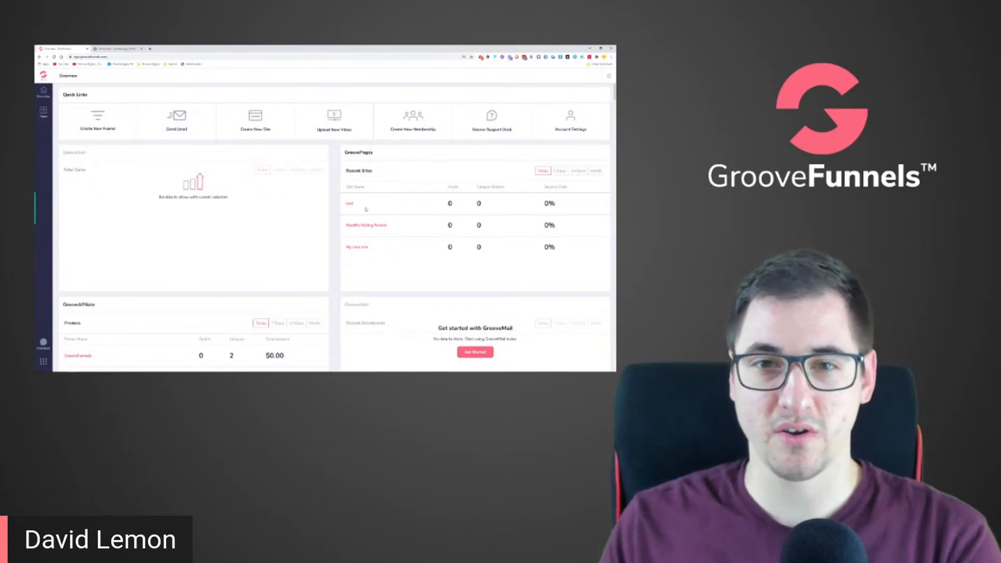
click(45, 112)
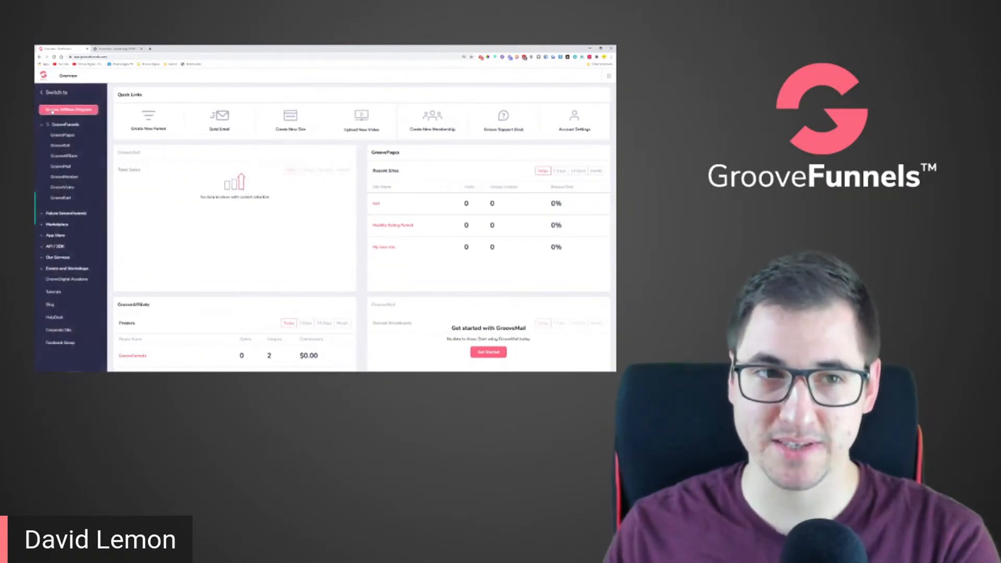
click(63, 199)
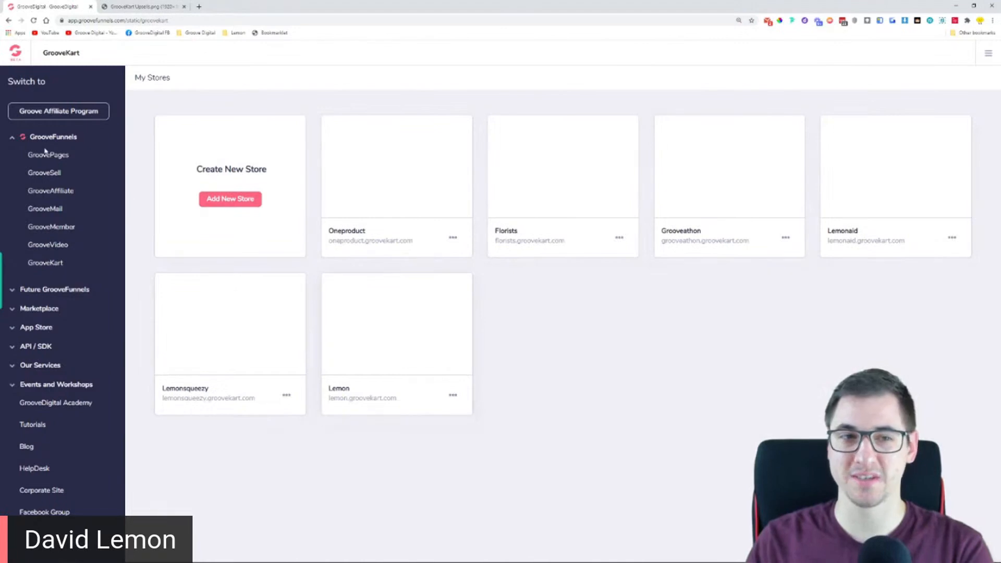
Open the GroovePages sites in a separate tab and the Lemon store's GrooveKart administration dashboard
click(65, 159)
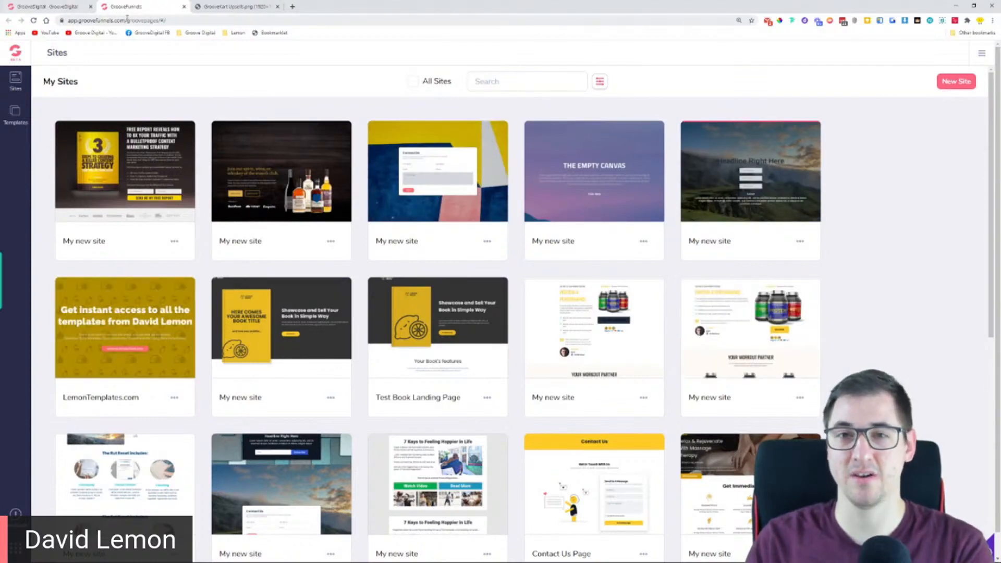
click(65, 6)
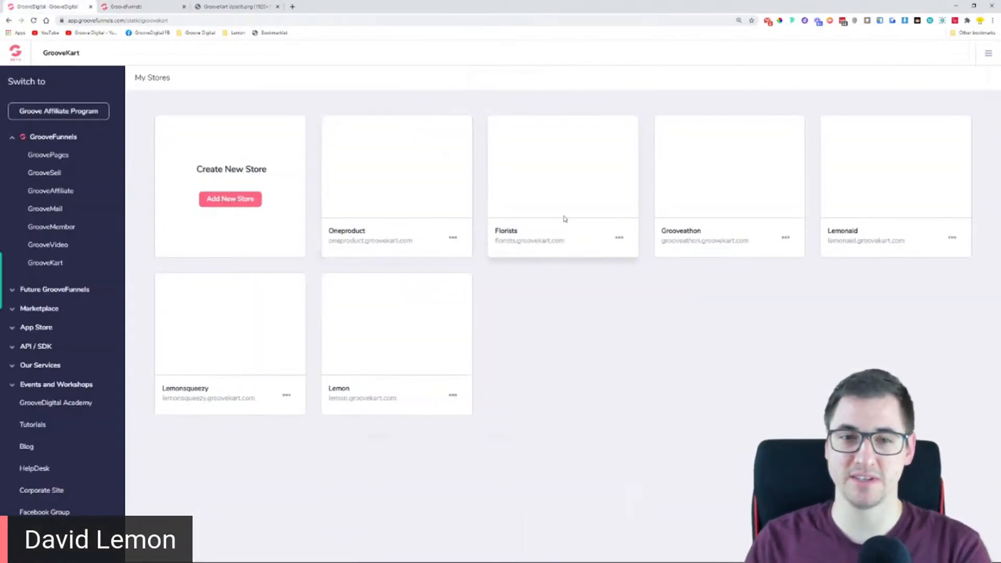
click(453, 395)
click(429, 352)
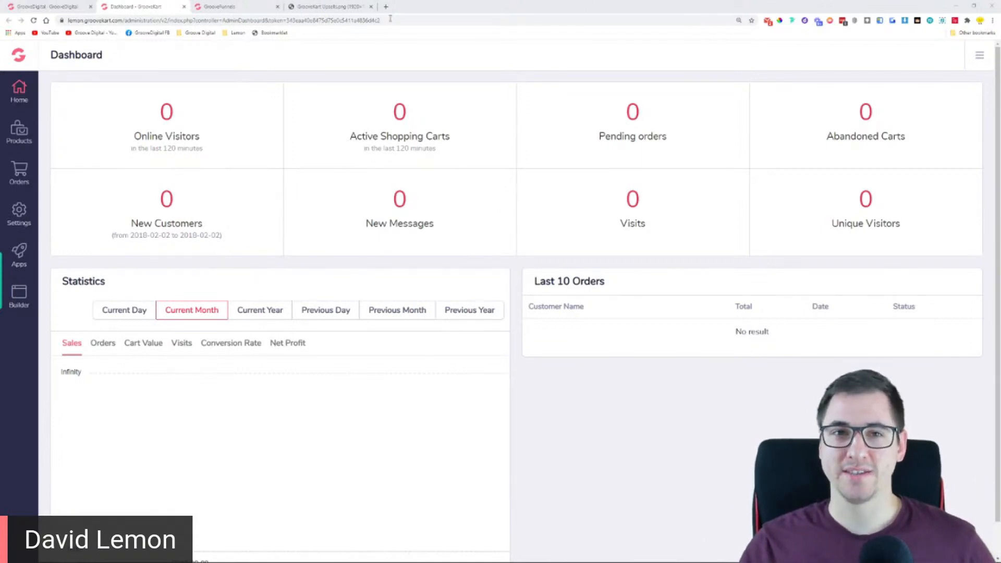
click(340, 6)
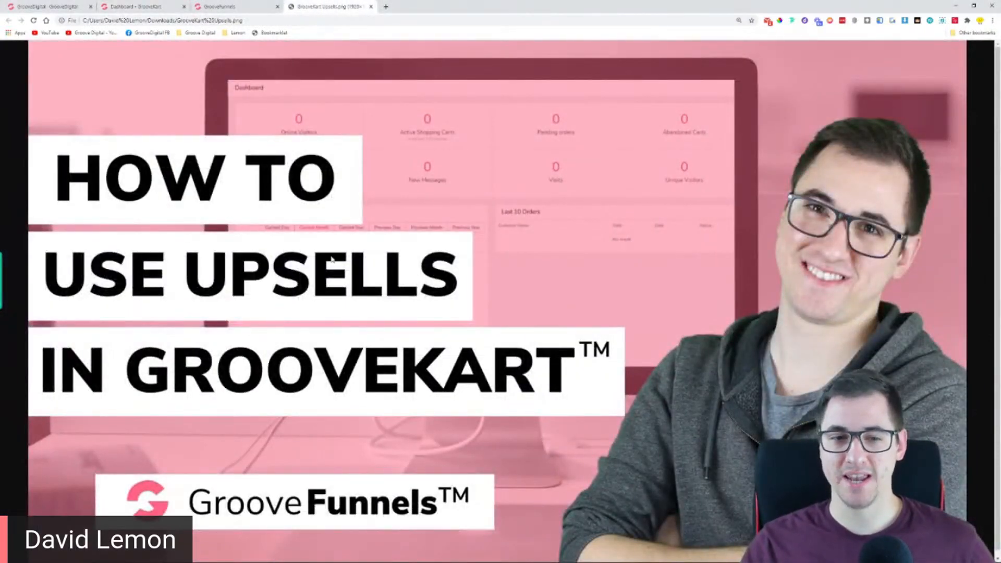
click(254, 11)
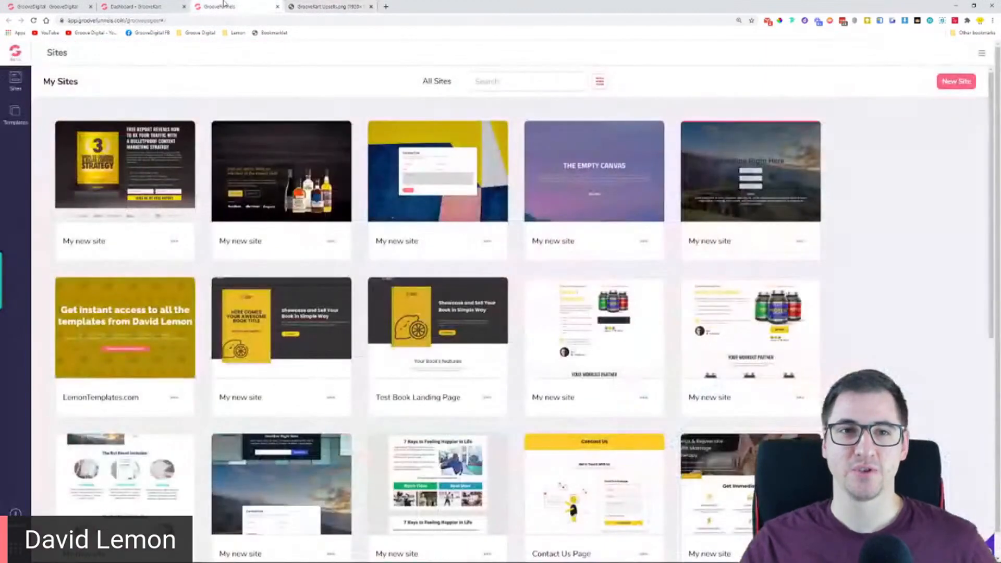
click(155, 6)
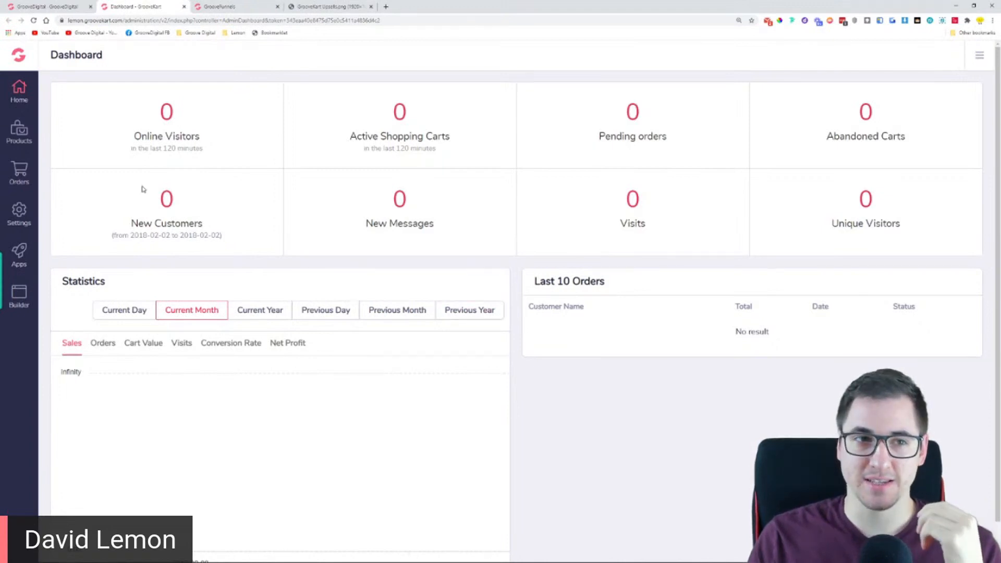
Open the Lemon store's product list and edit the Indestructible Trimmer product, dismissing the notification
click(29, 137)
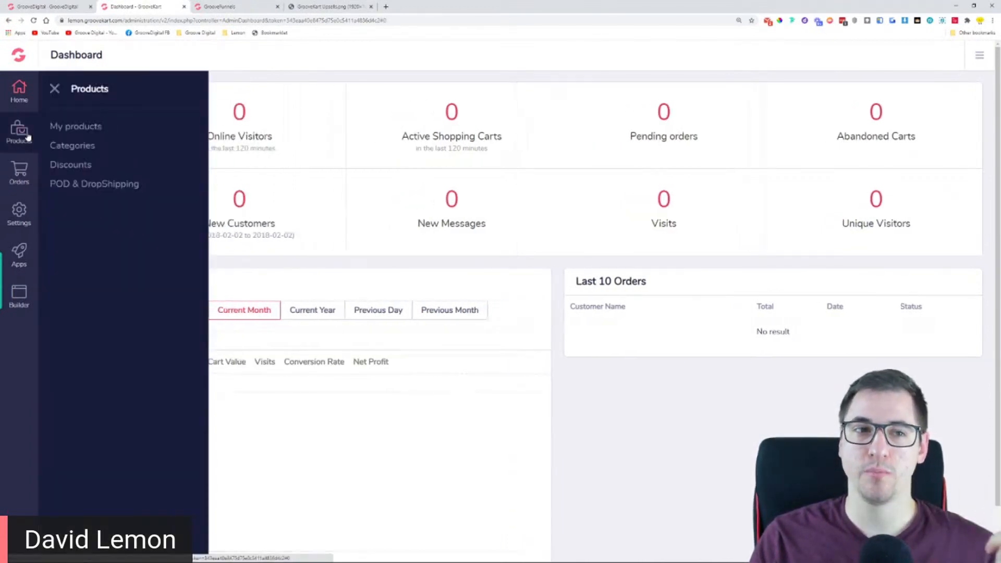
click(75, 137)
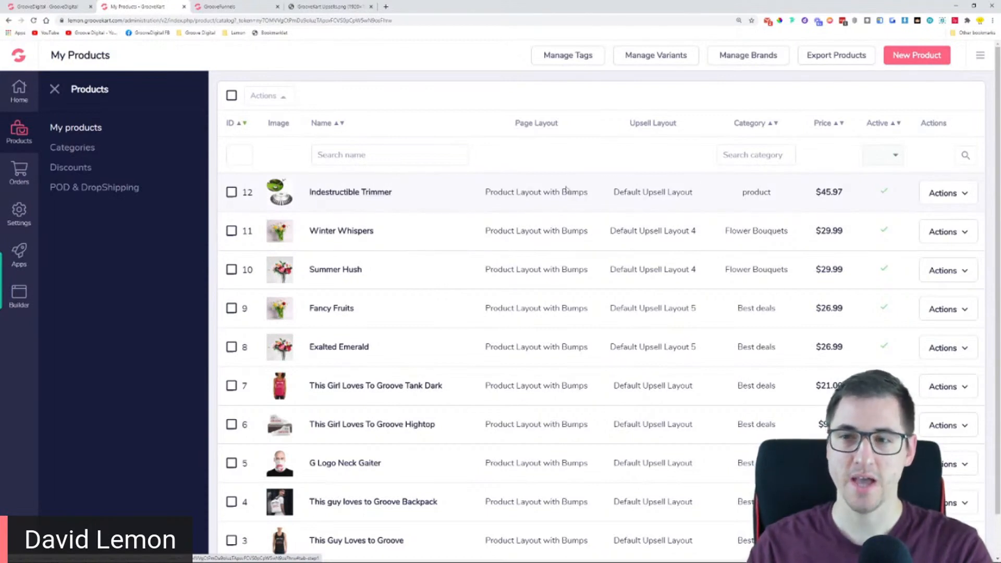
click(950, 197)
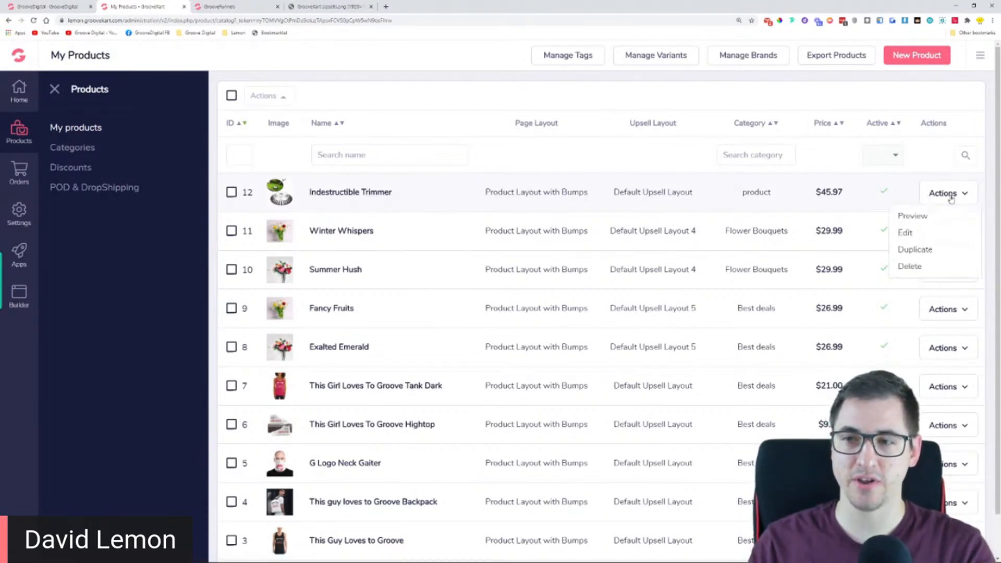
click(911, 232)
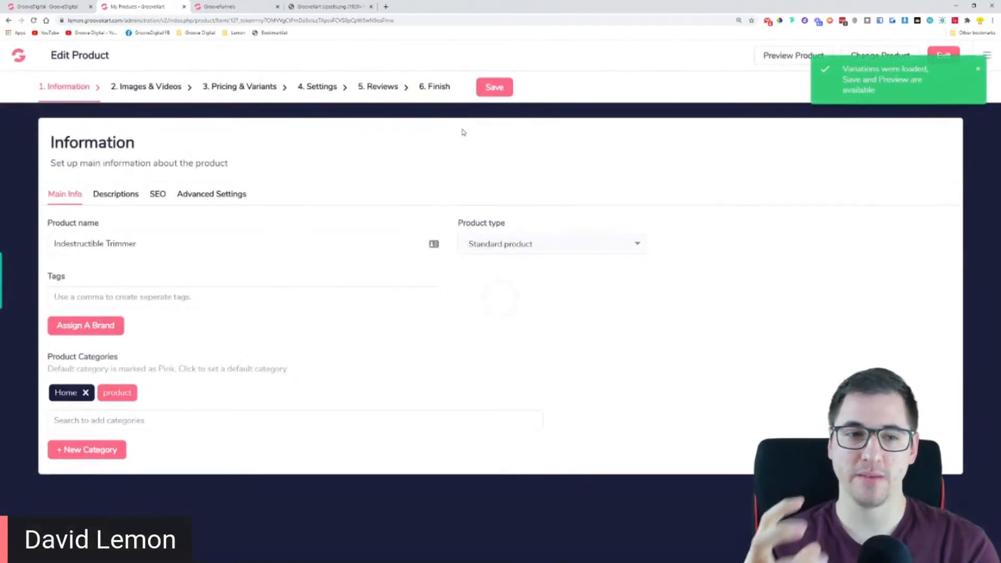
click(978, 73)
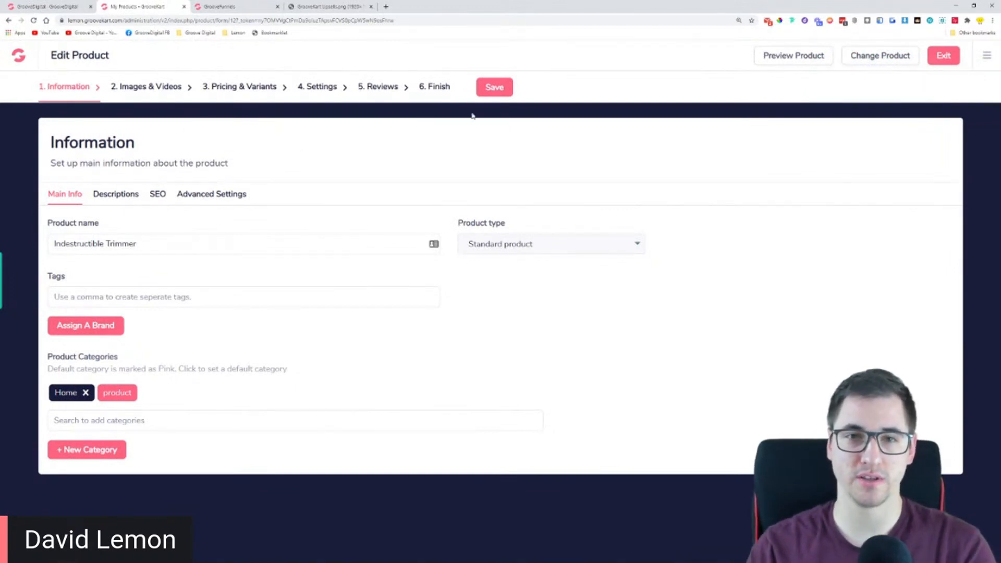
Open a second tab and load the store's administration dashboard from the copied lemon.groovekart.com/administration address
click(988, 57)
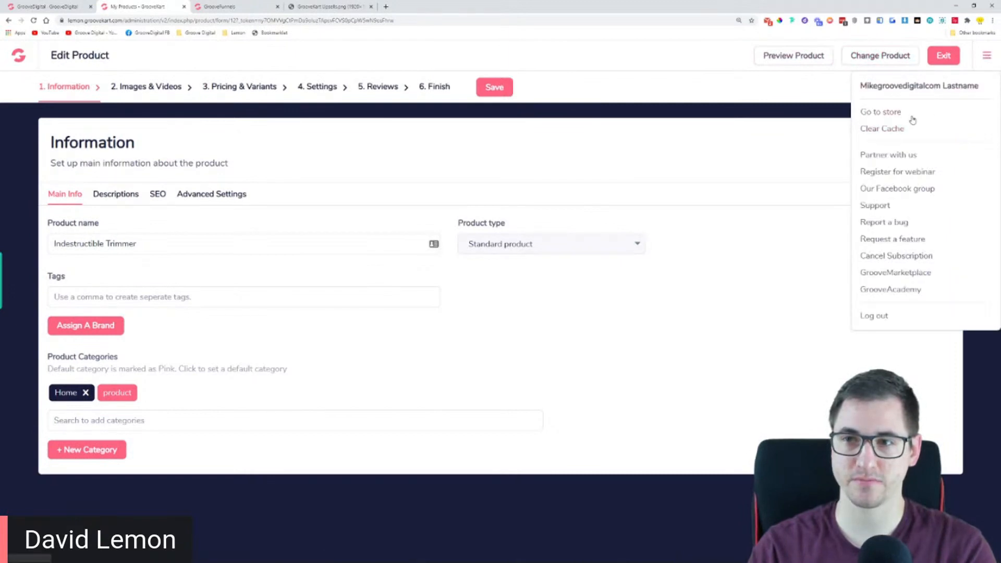
click(692, 154)
click(24, 60)
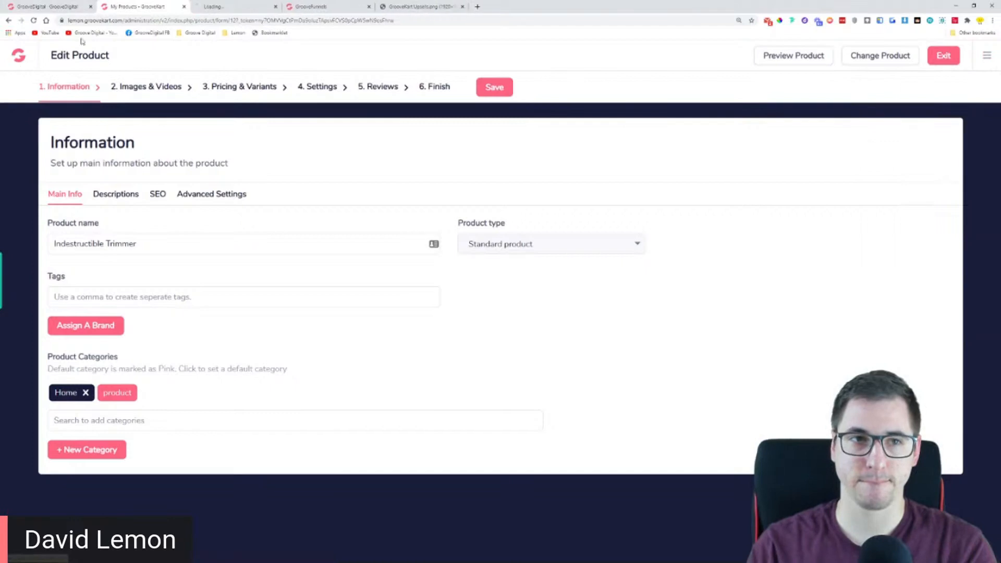
key(ctrl+shift+Tab)
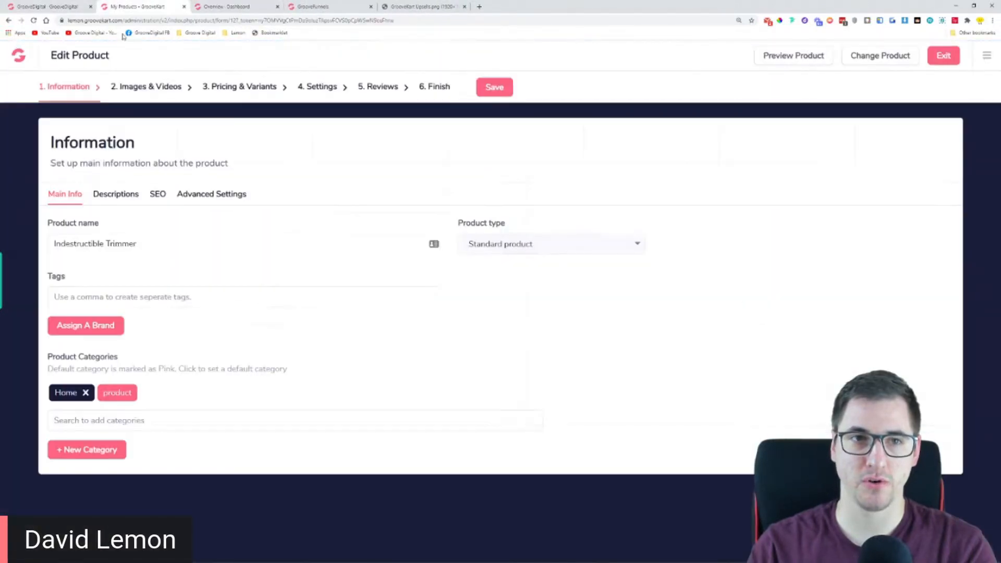
drag(157, 21, 94, 3)
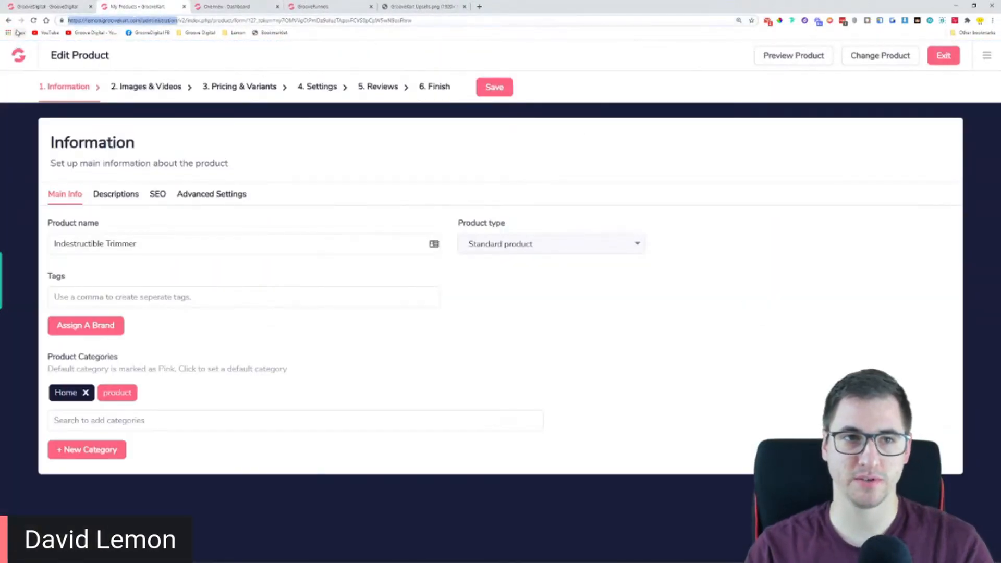
key(ctrl+c)
click(234, 6)
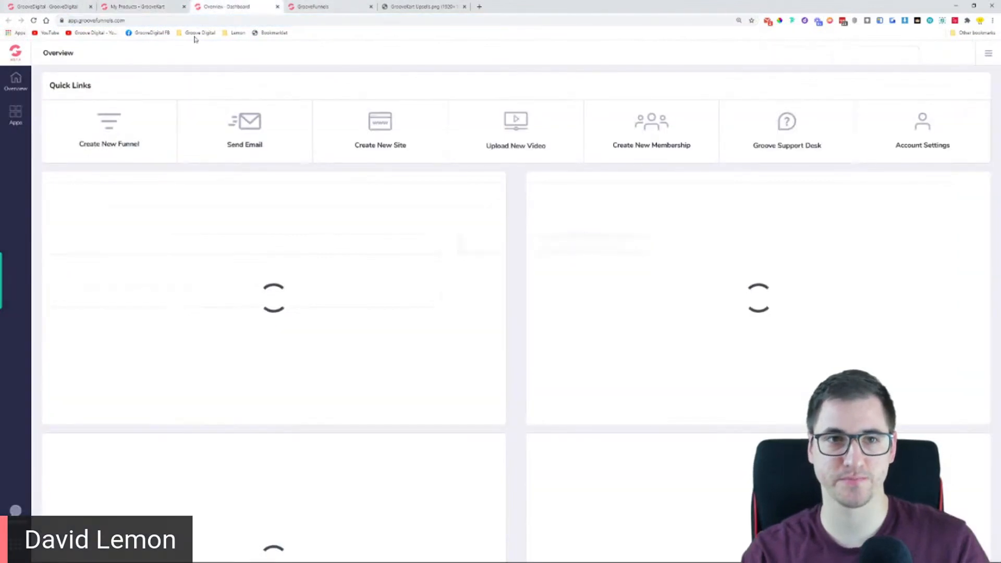
click(196, 21)
key(ctrl+v)
key(Return)
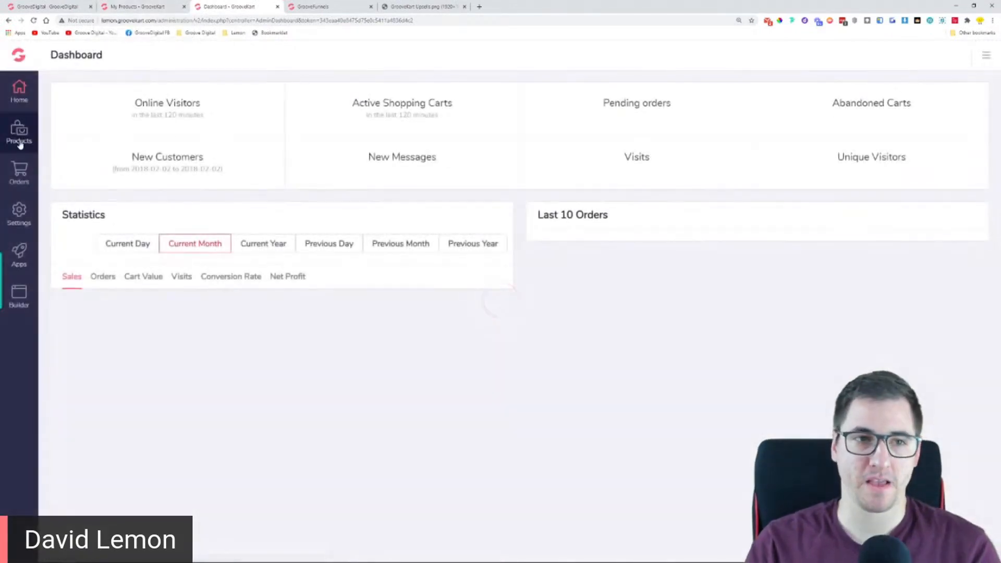
Open the product list in the second tab, review the products' upsell layouts and return to the Indestructible Trimmer's edit page
click(20, 133)
click(82, 130)
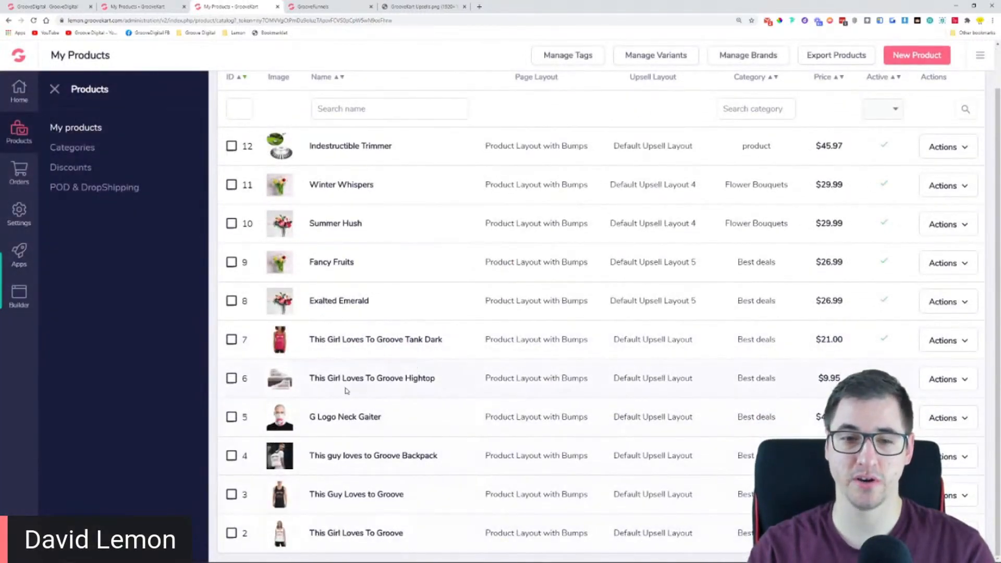
scroll(346, 390, up, 1)
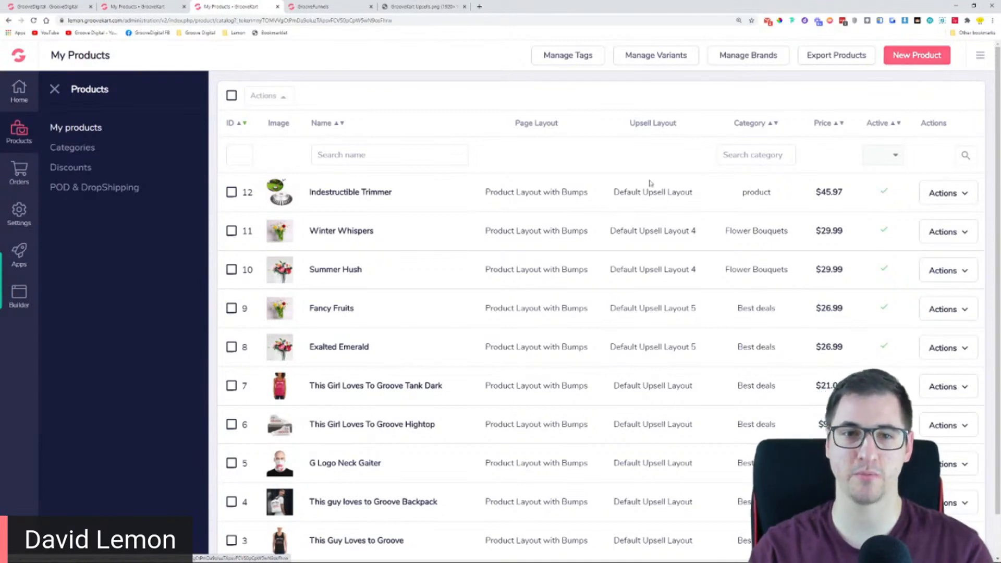
click(344, 193)
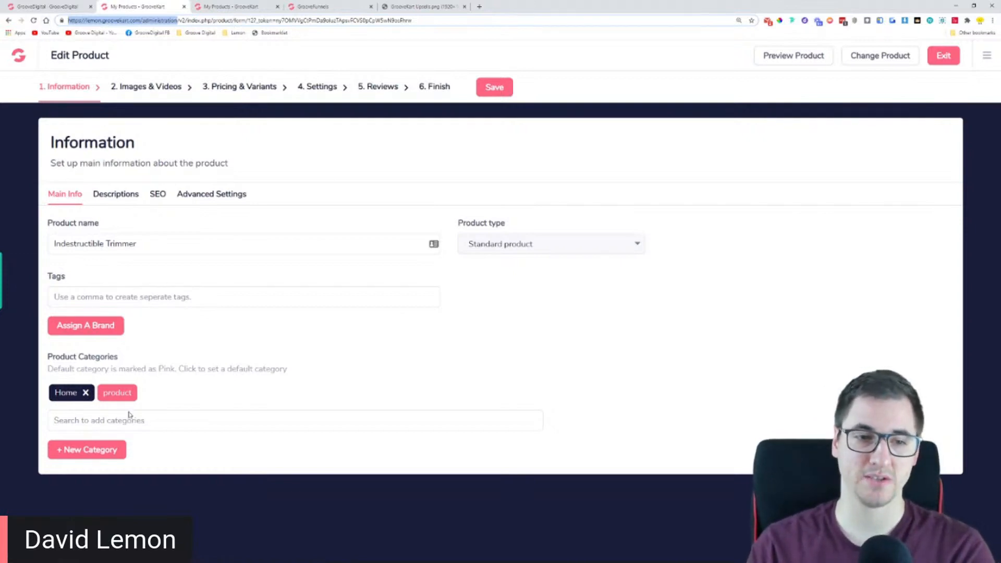
Review the Indestructible Trimmer's summary and full descriptions, followed by its product images and videos
click(125, 195)
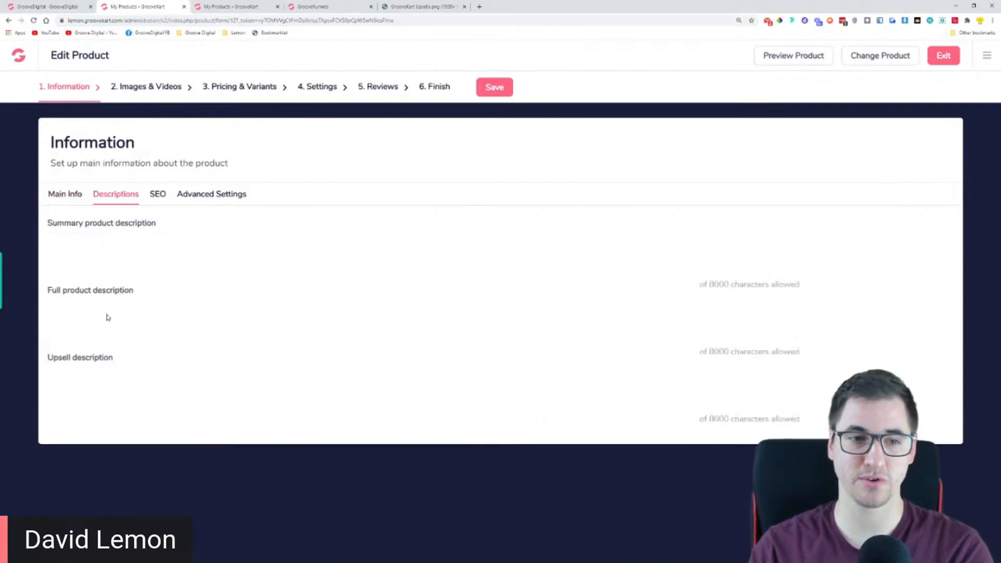
scroll(196, 469, down, 5)
scroll(99, 425, down, 20)
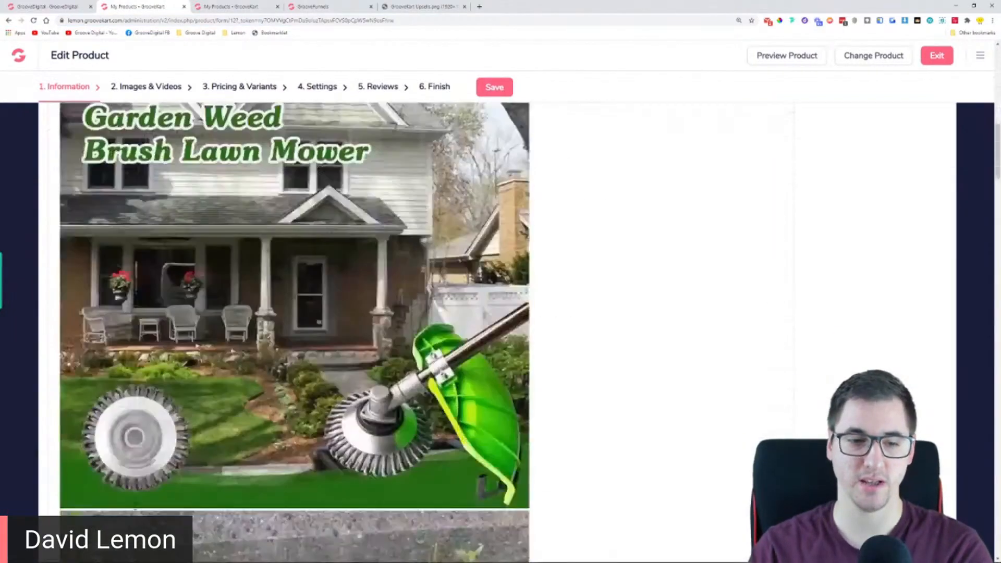
scroll(99, 425, down, 16)
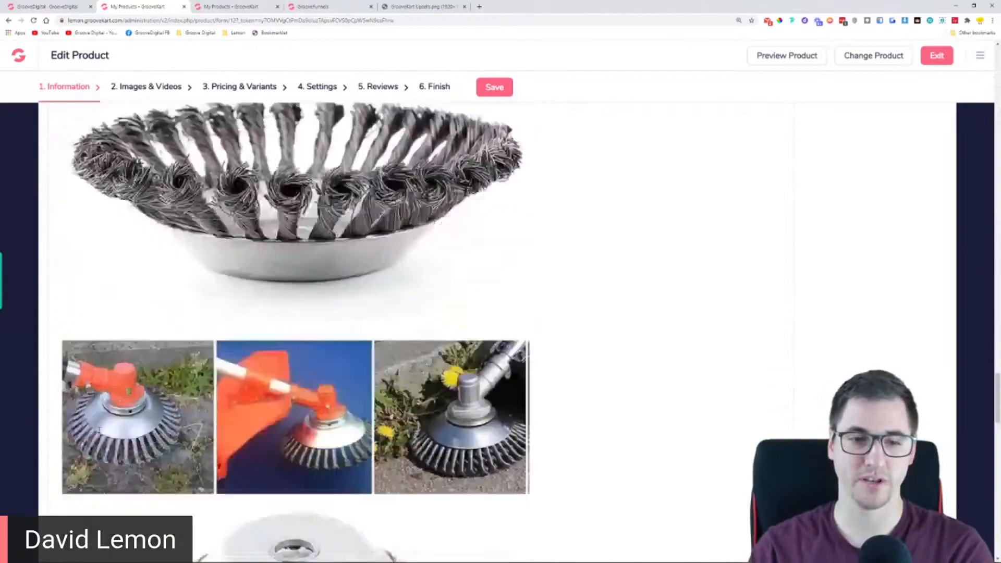
scroll(105, 397, up, 14)
scroll(106, 387, up, 5)
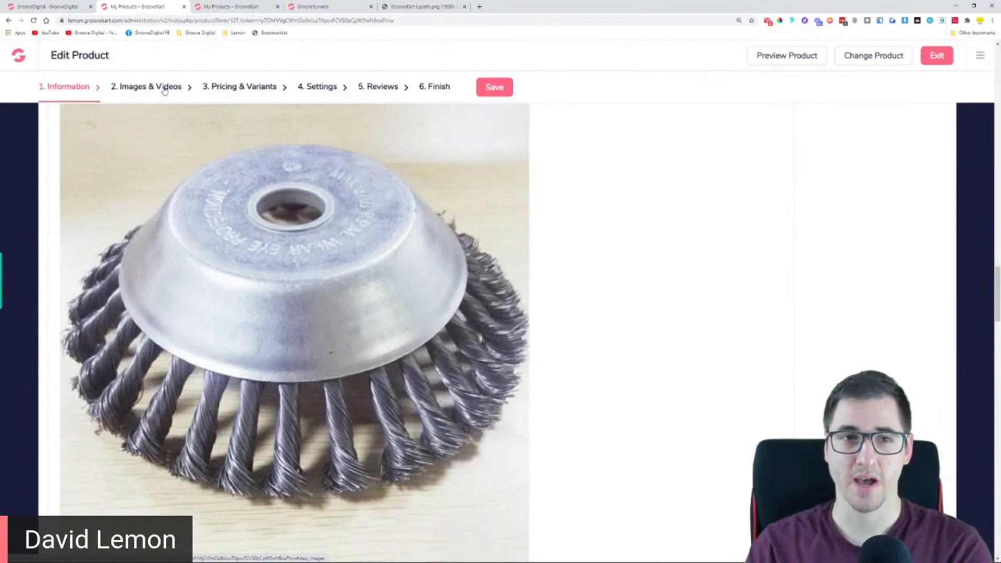
scroll(294, 333, down, 10)
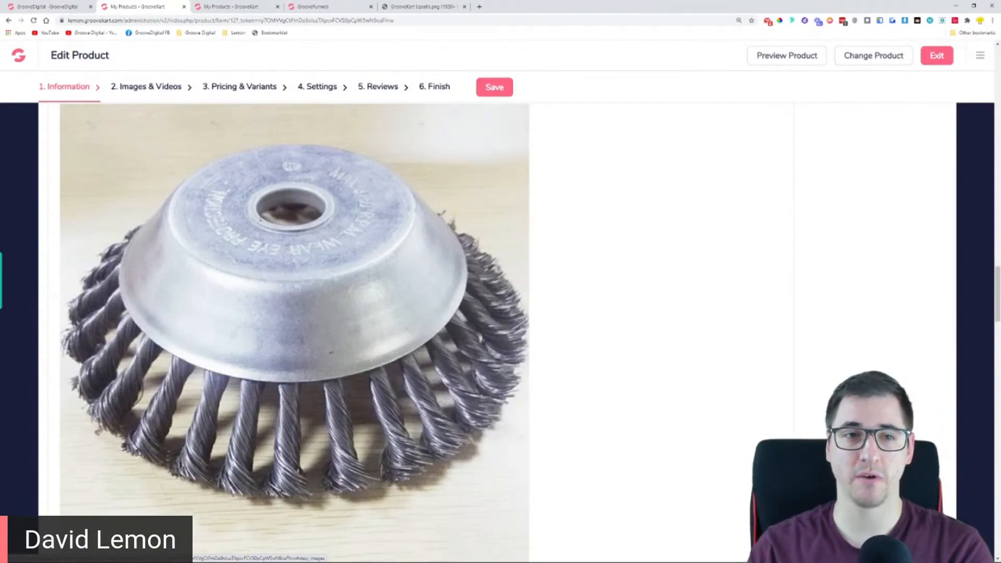
scroll(142, 91, up, 10)
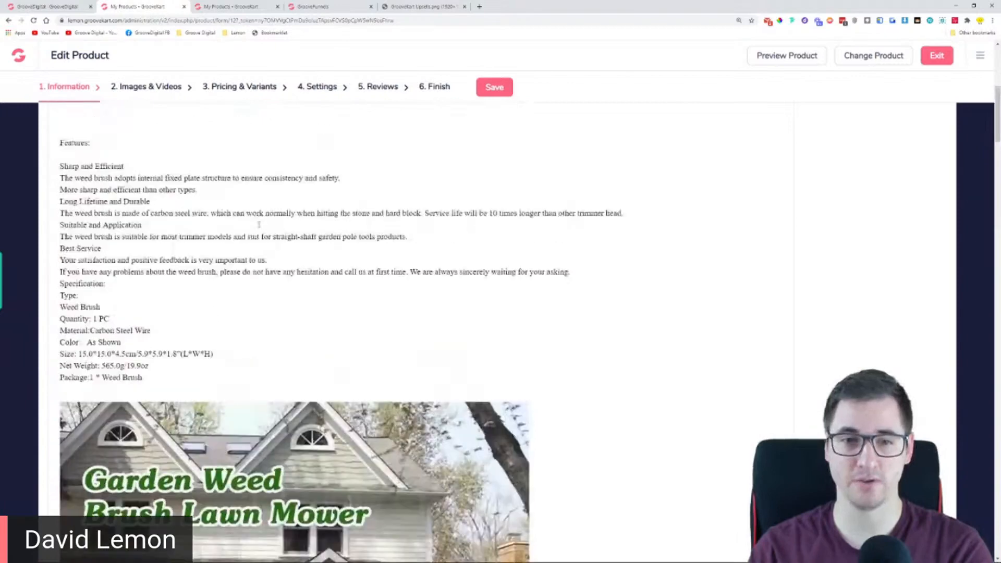
click(143, 88)
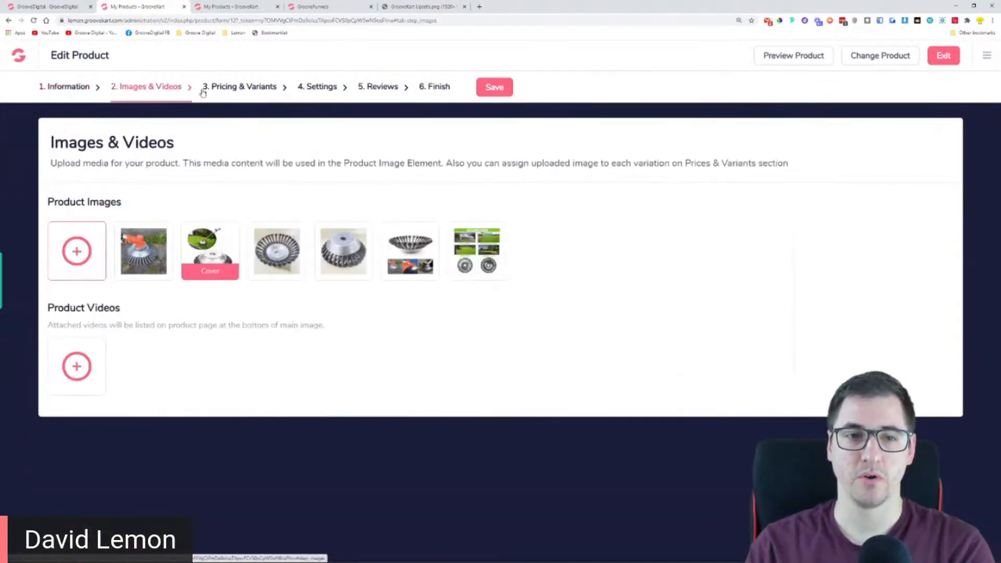
Open the trimmer's one click upsell settings and choose Default Upsell Layout 4 as the upsell page template
click(321, 88)
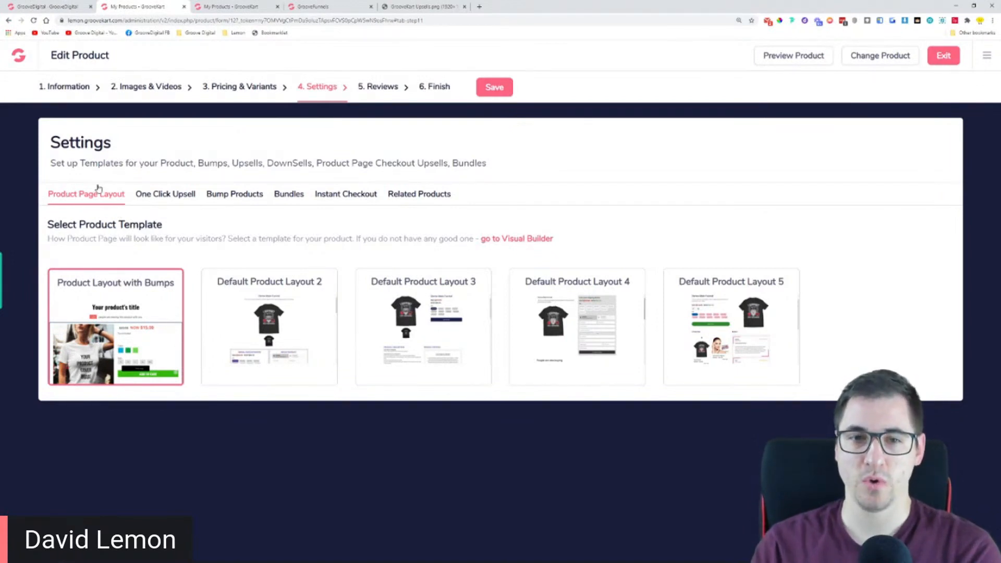
click(167, 198)
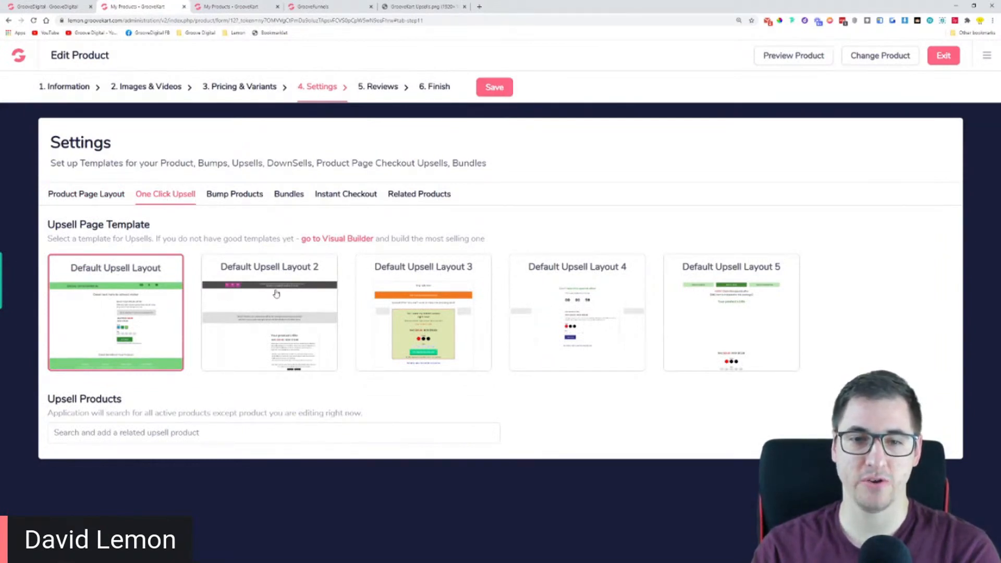
click(587, 314)
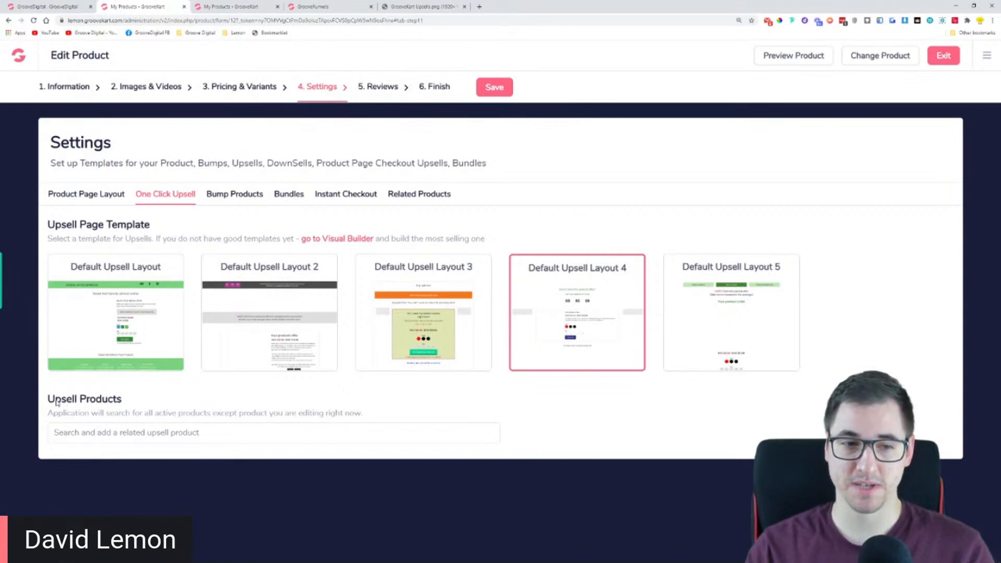
Search the upsell products for "flower", "bouque", "shoe" and "tee", clearing each term
drag(44, 400, 115, 413)
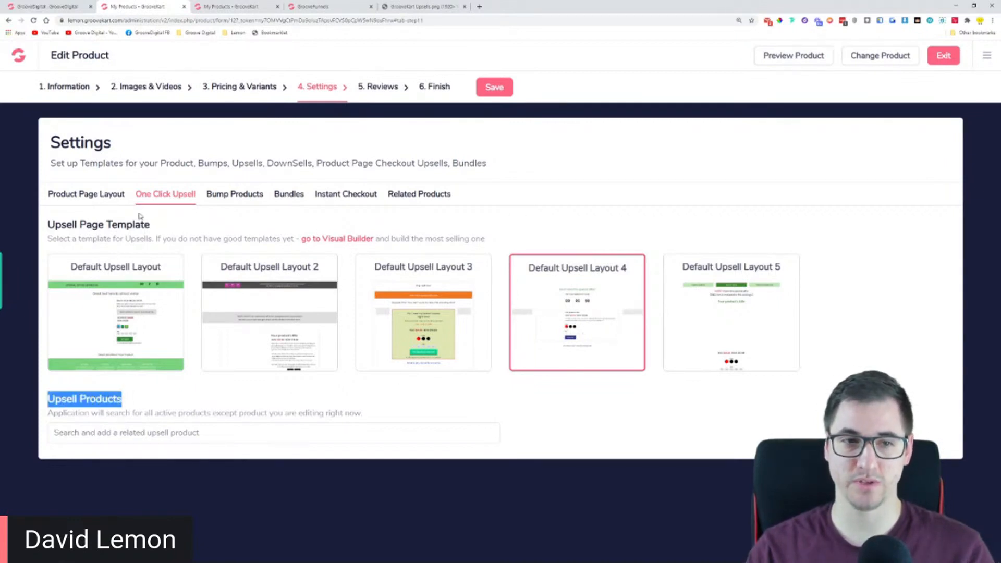
click(99, 437)
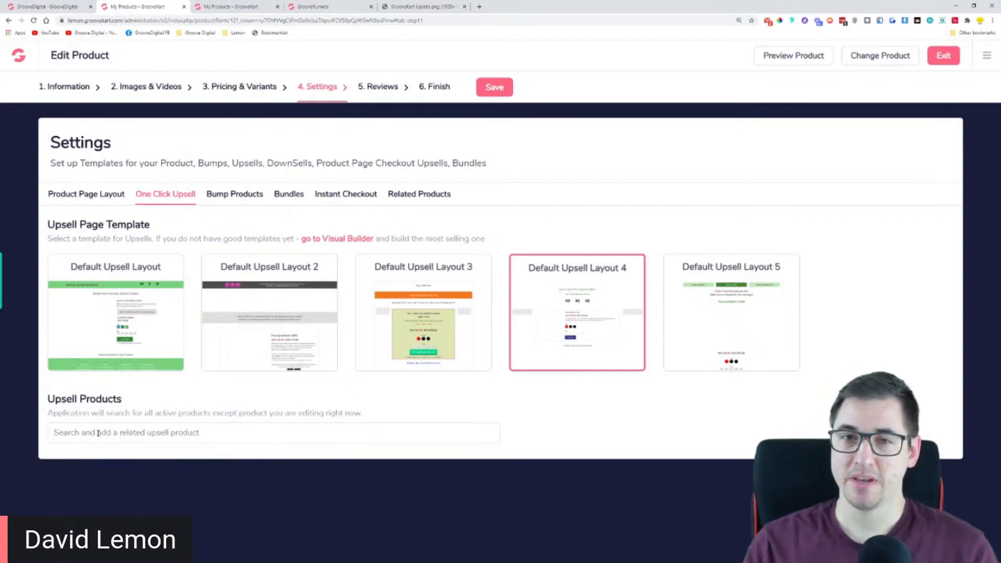
text(flower)
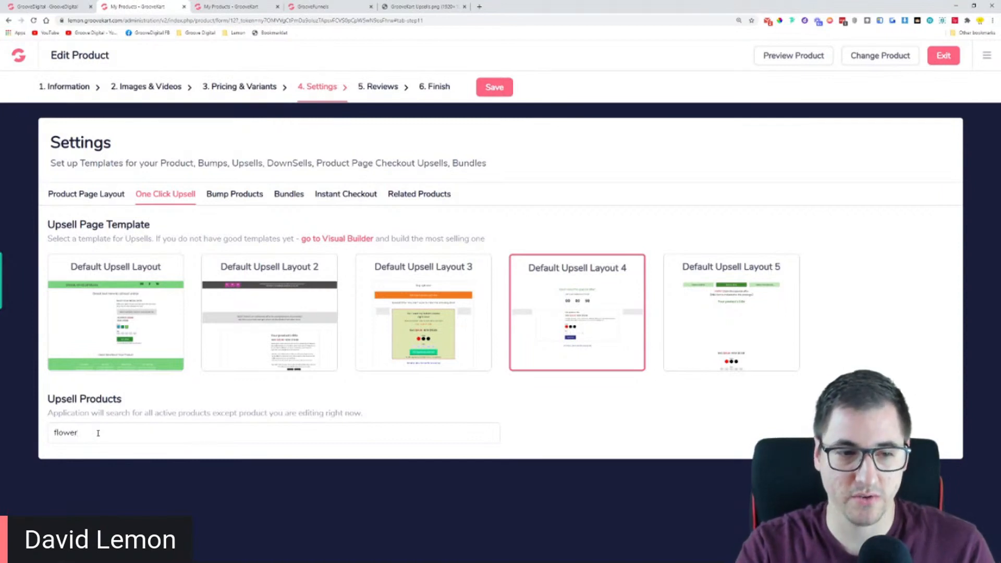
key(BackSpace)
key(BackSpace)
key(BackSpace)
key(BackSpace)
key(BackSpace)
key(BackSpace)
text(bouque)
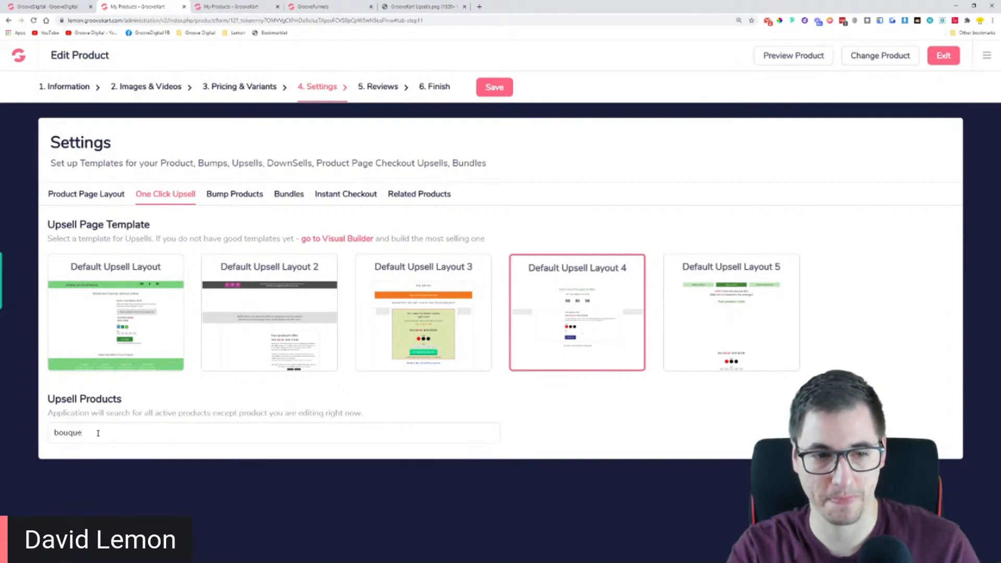
key(BackSpace)
key(BackSpace)
key(BackSpace)
key(BackSpace)
key(BackSpace)
key(BackSpace)
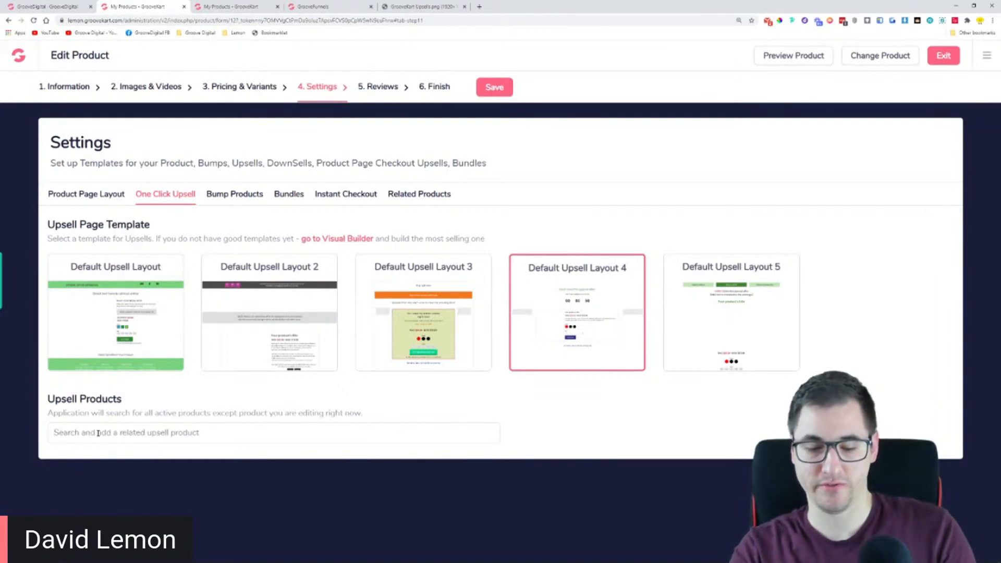
text(shoe)
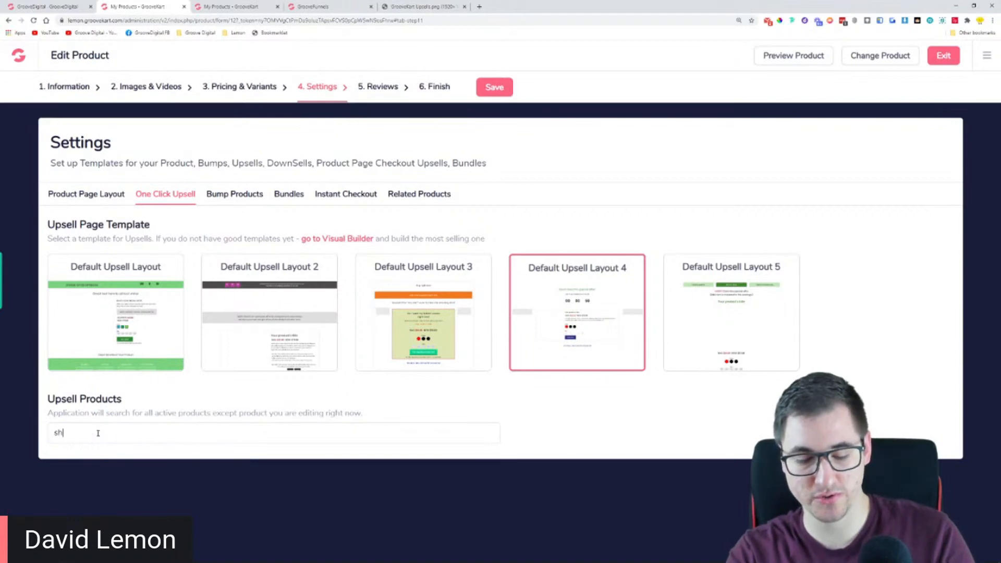
key(BackSpace)
key(BackSpace)
key(BackSpace)
key(BackSpace)
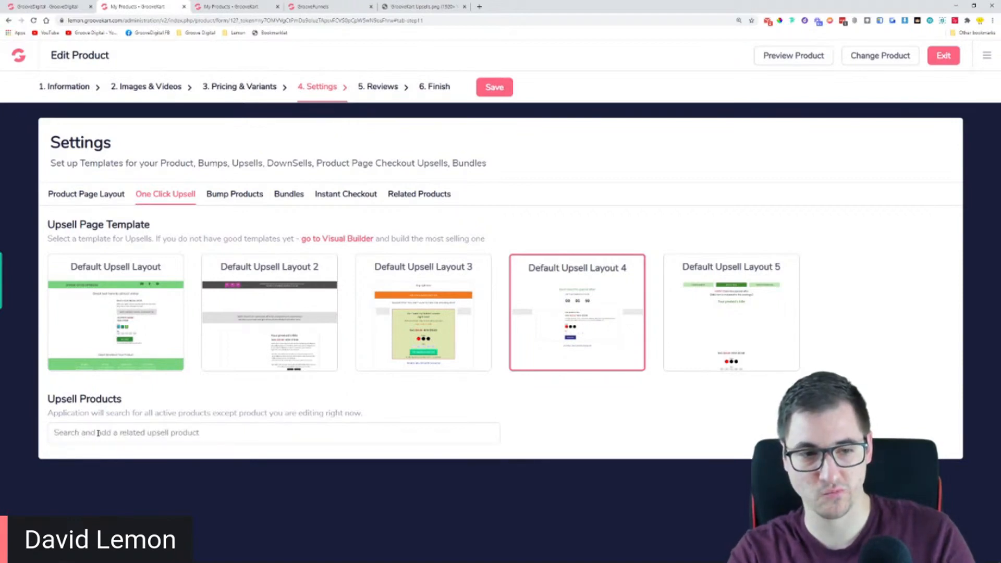
text(tee)
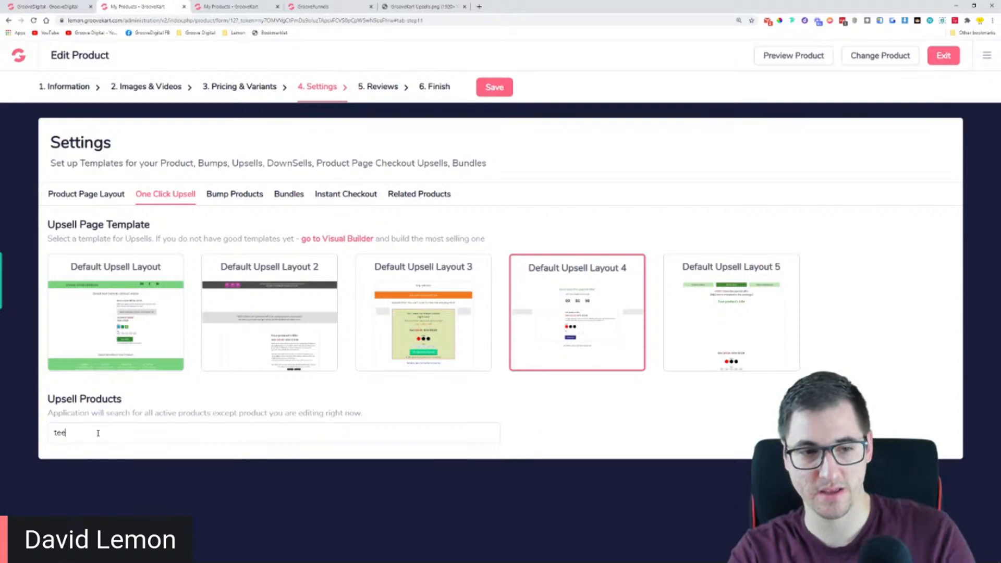
key(BackSpace)
key(BackSpace)
key(BackSpace)
Look up Fancy Fruits in the product list in the other tab and search the upsell products for "fancy"
click(254, 5)
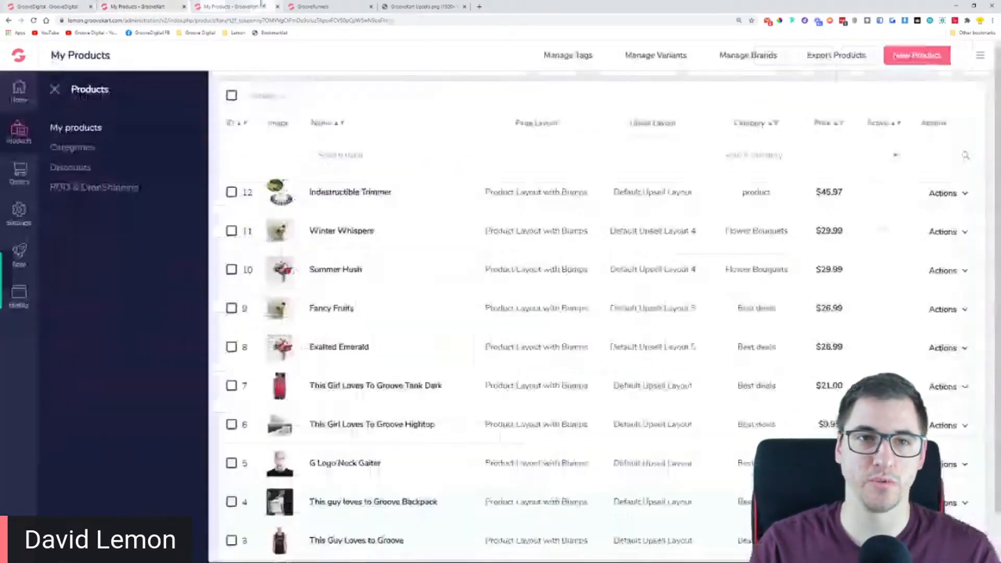
scroll(365, 260, down, 1)
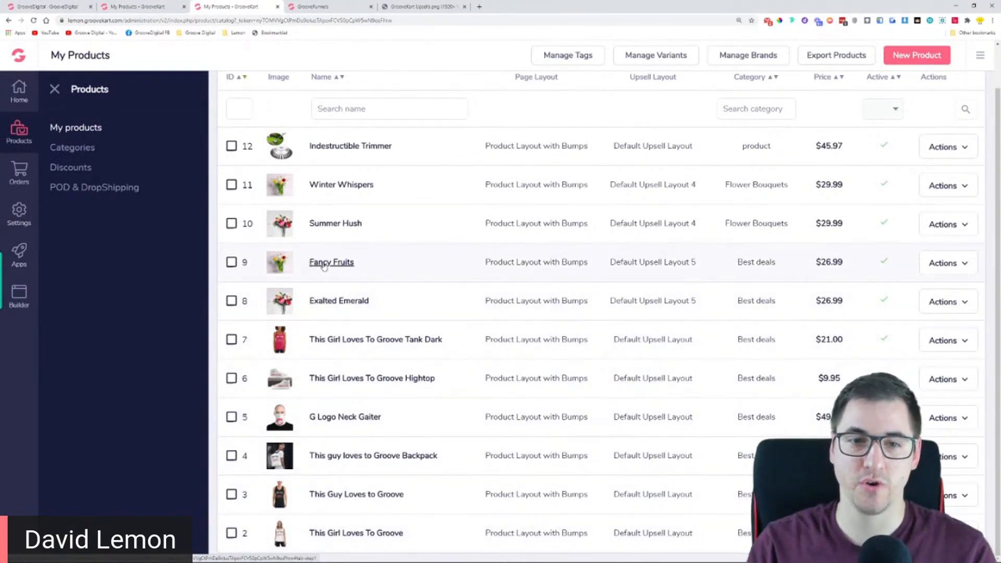
click(138, 6)
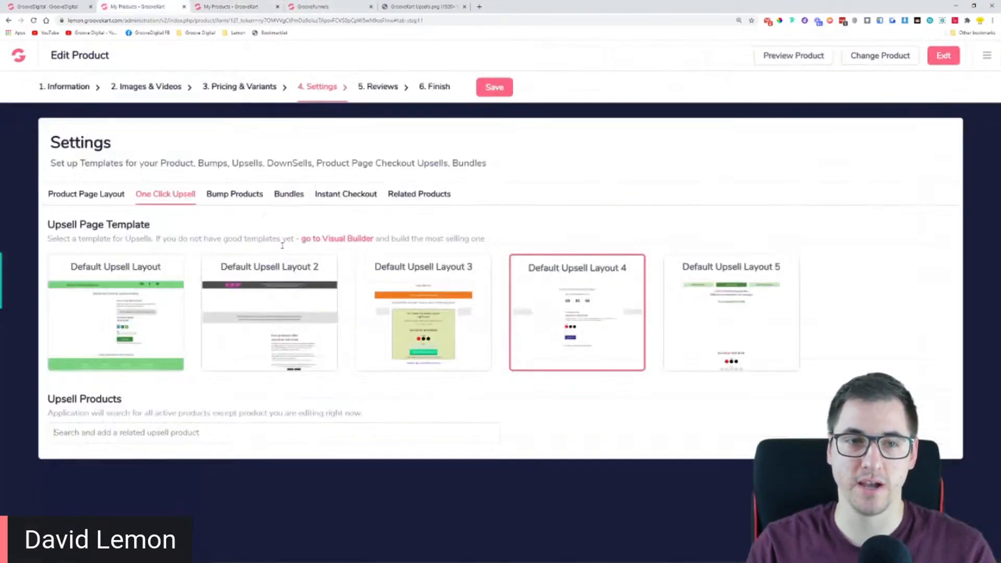
click(197, 432)
text(fancy)
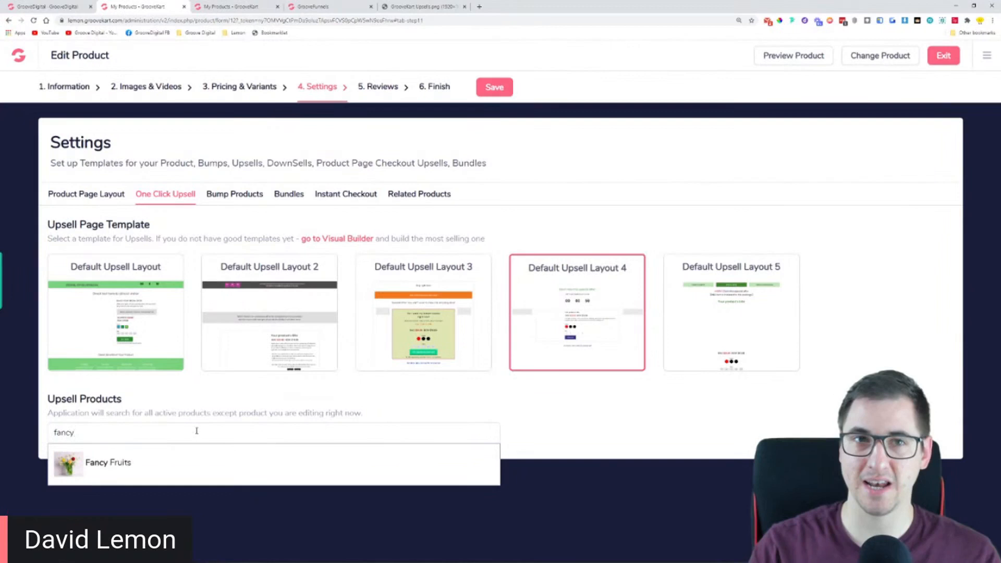
click(230, 7)
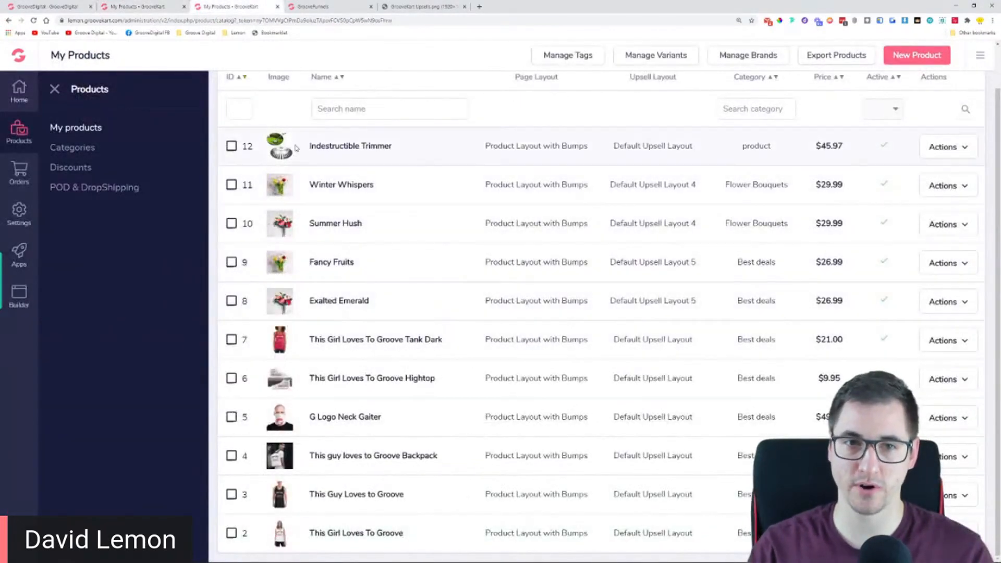
click(157, 6)
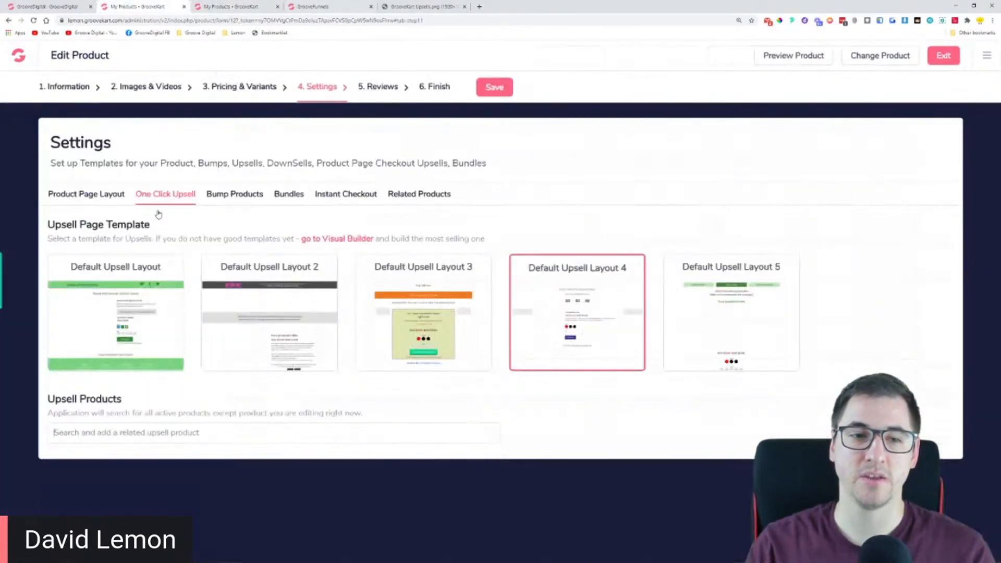
Search for "fancy" and add Fancy Fruits as the Indestructible Trimmer's upsell product
click(145, 437)
text(fancy)
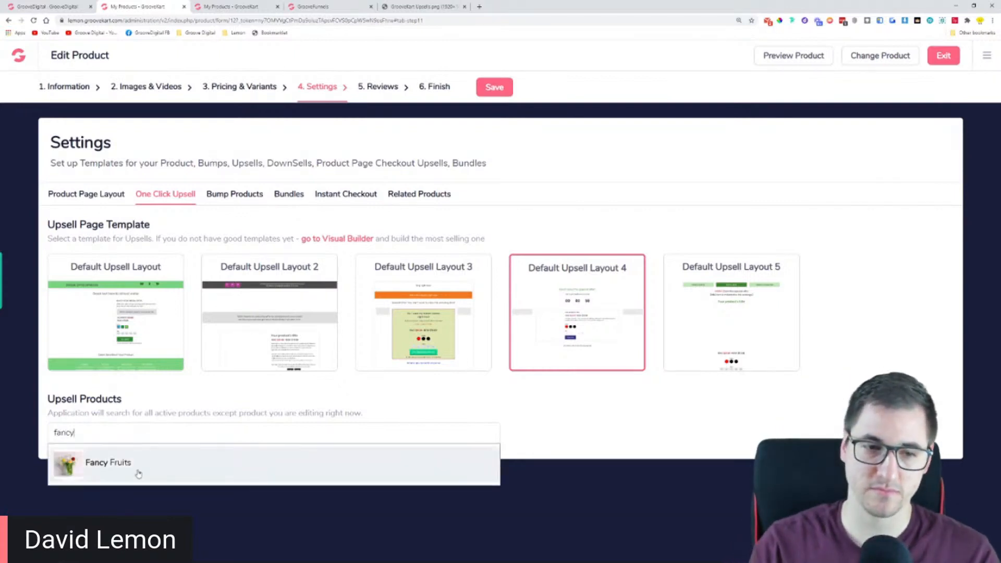
click(137, 471)
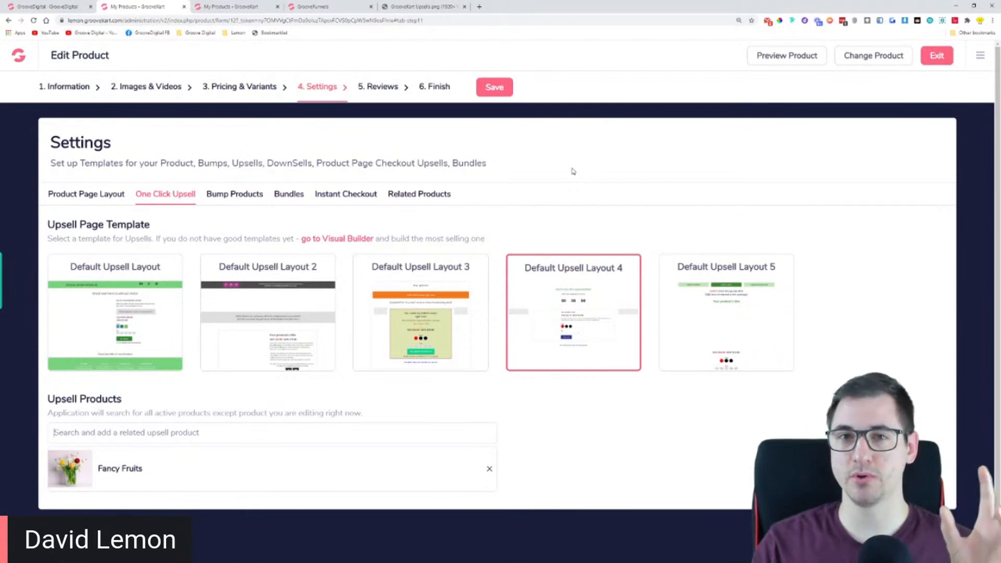
Check the product list in the other tab, return to the trimmer and save its upsell settings
key(ctrl+Tab)
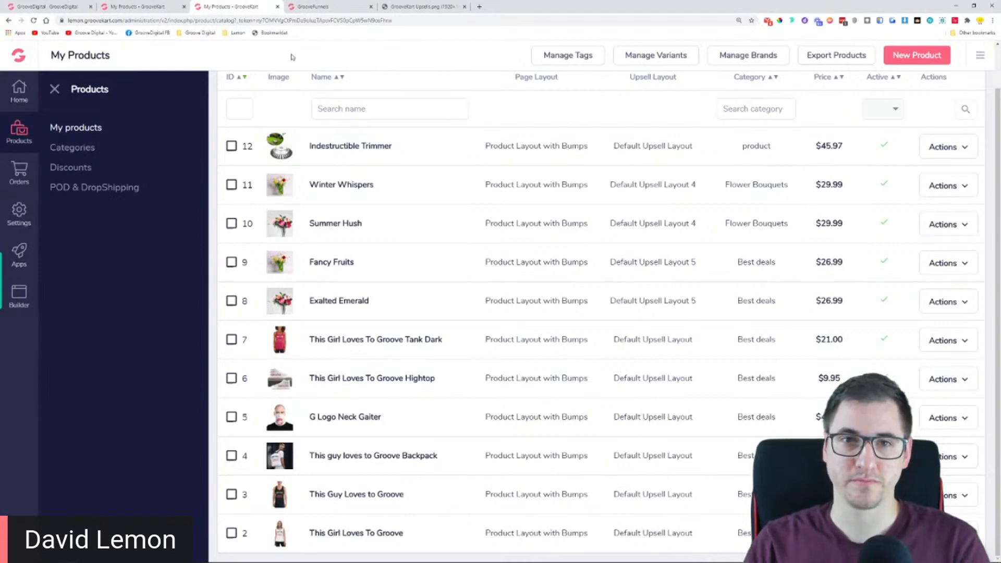
click(136, 6)
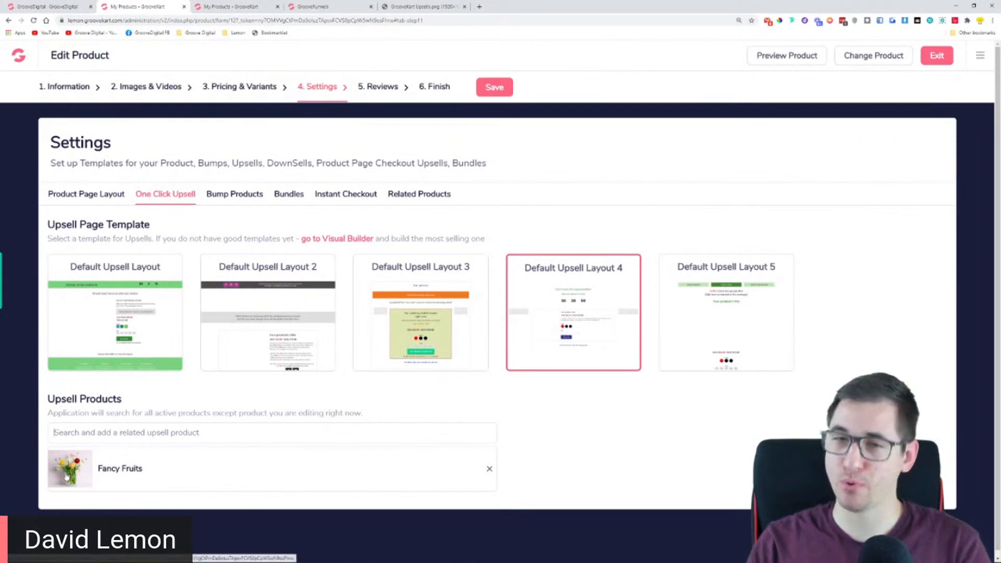
click(81, 434)
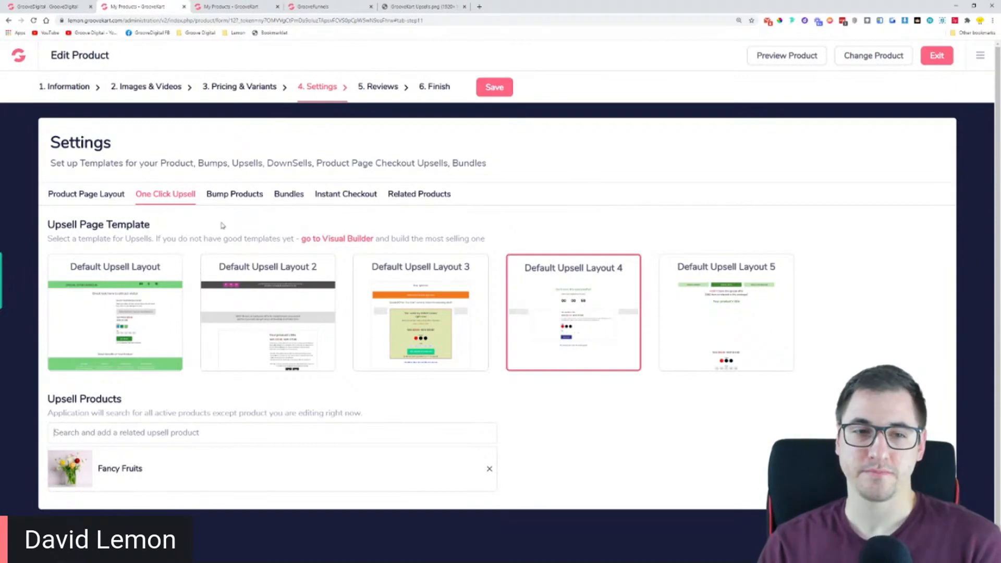
click(491, 94)
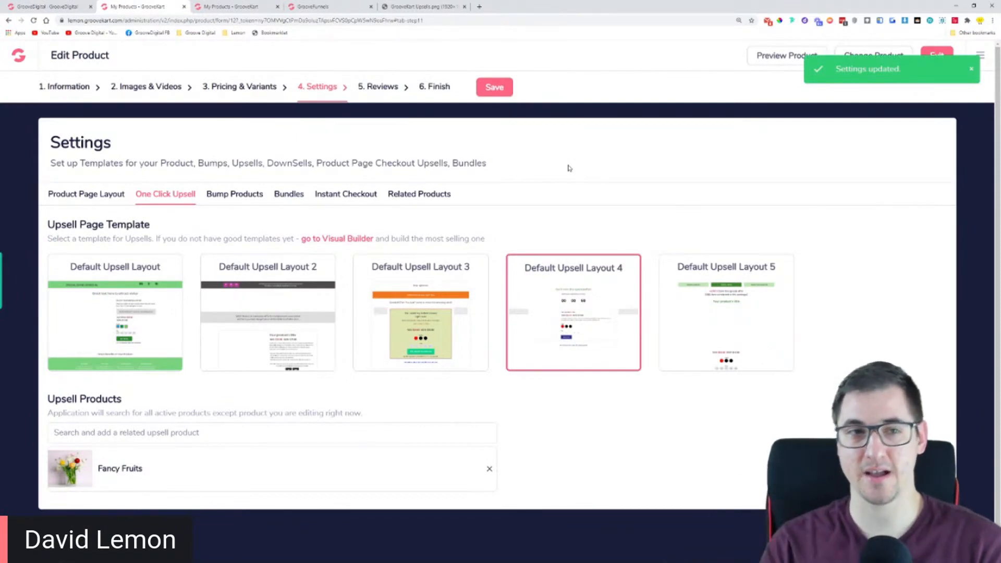
Review the Indestructible Trimmer's main information, its images and videos, and its product variants with their prices
click(78, 88)
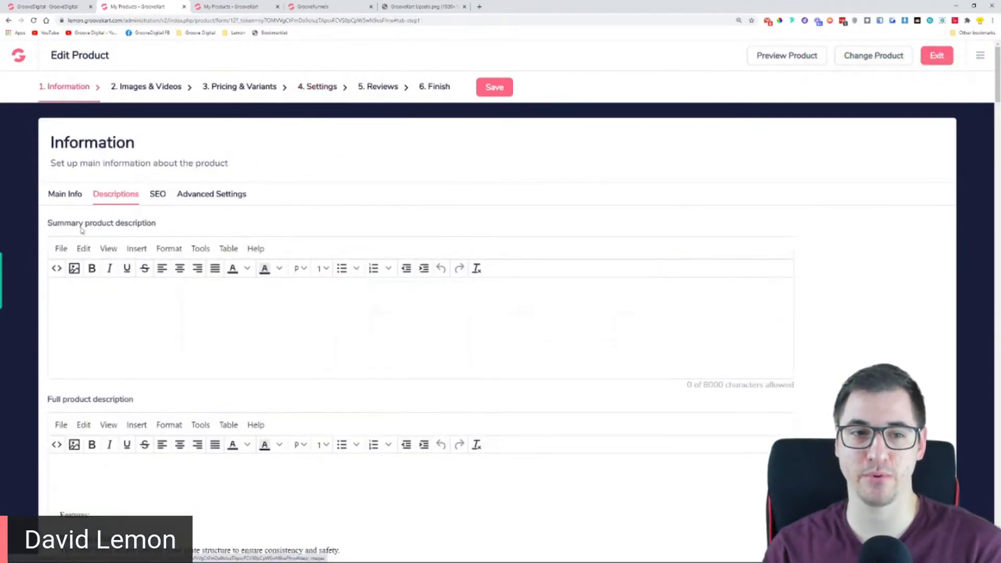
click(59, 200)
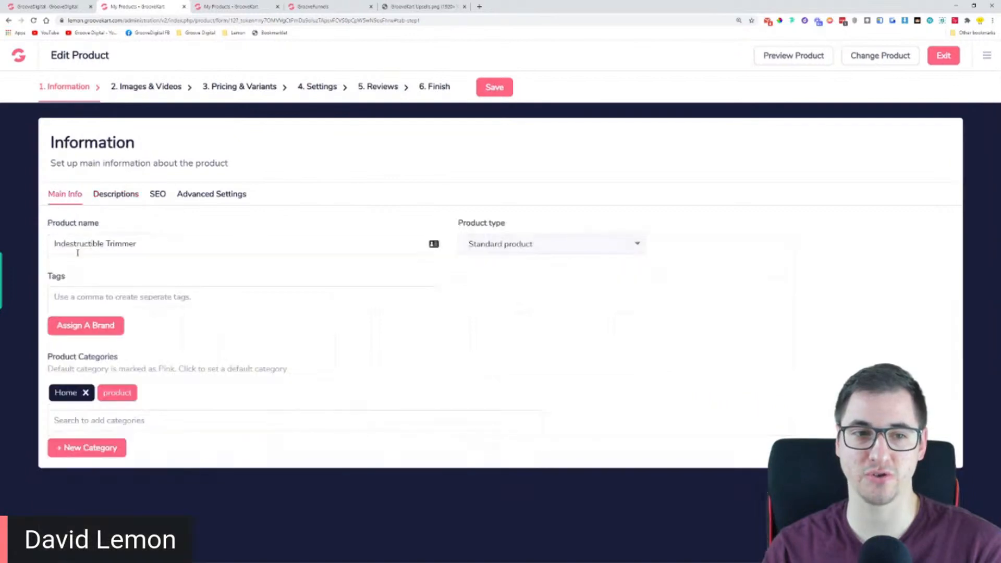
click(151, 88)
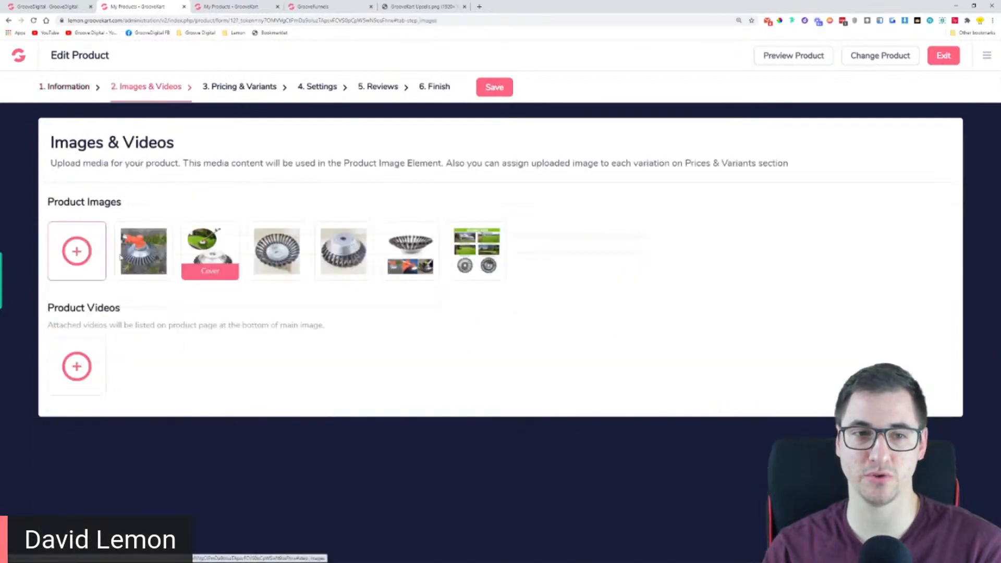
click(231, 90)
click(185, 193)
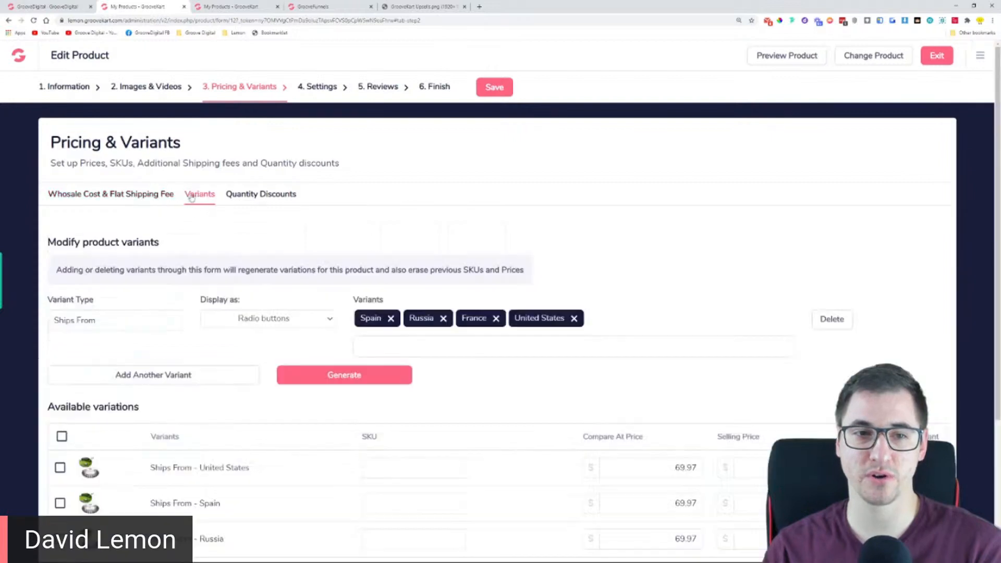
scroll(253, 380, down, 4)
scroll(325, 254, up, 4)
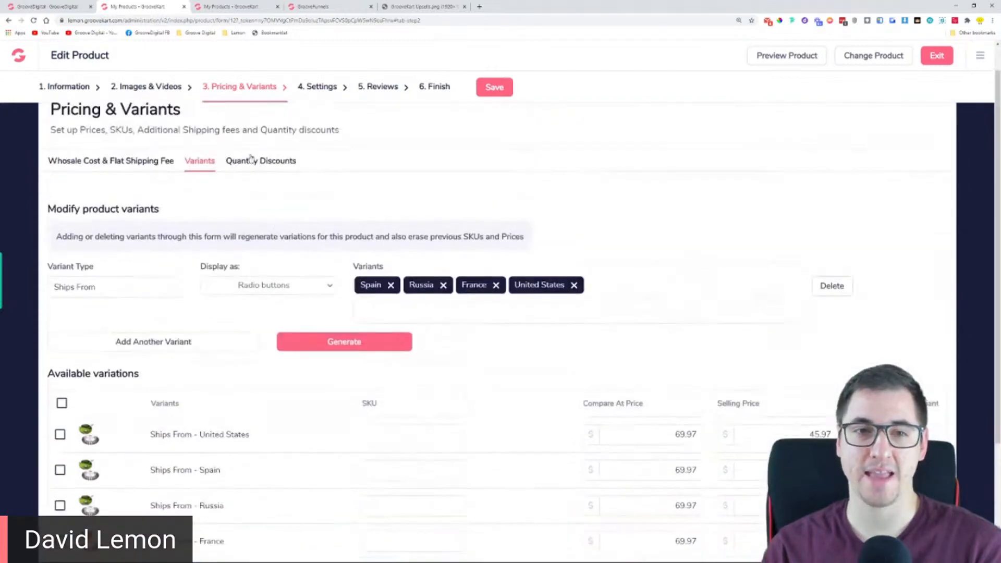
Review the Indestructible Trimmer's bump product settings, return to its one click upsell settings and save them
click(319, 87)
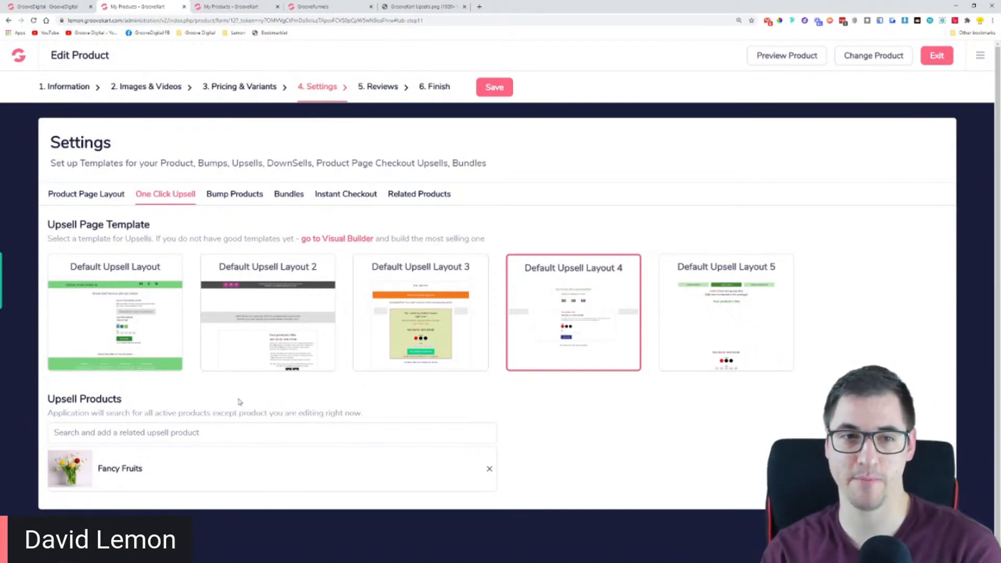
click(234, 202)
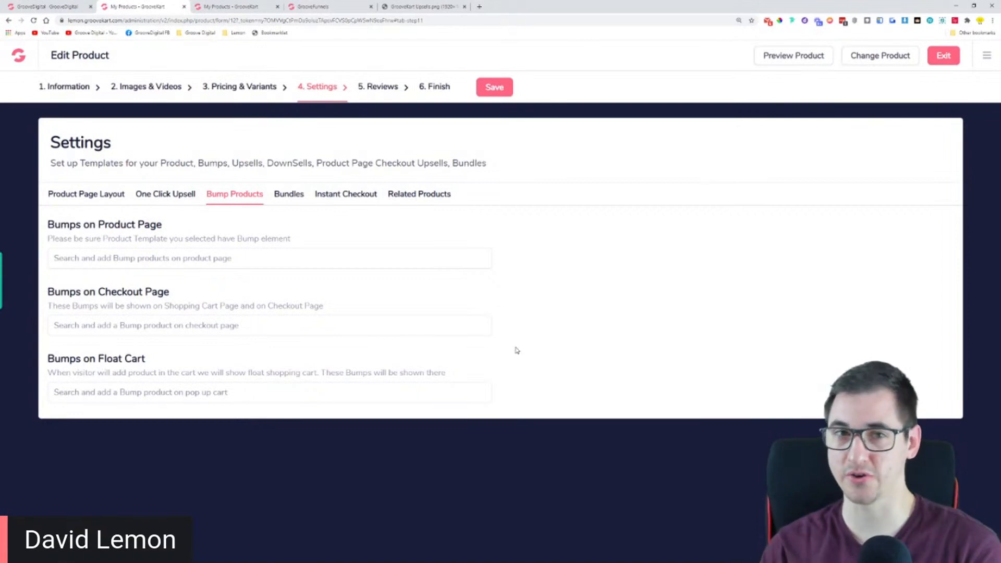
click(180, 196)
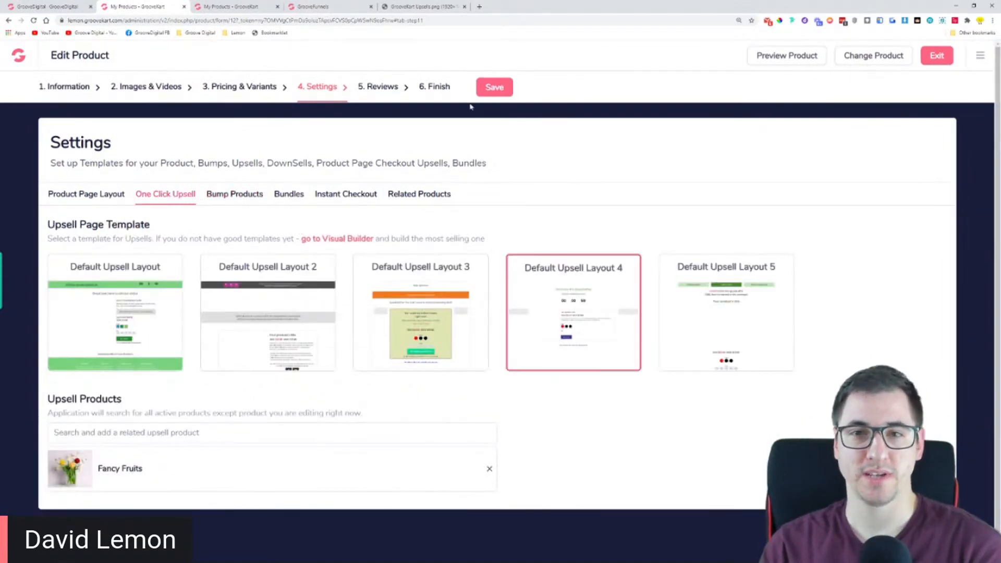
click(492, 88)
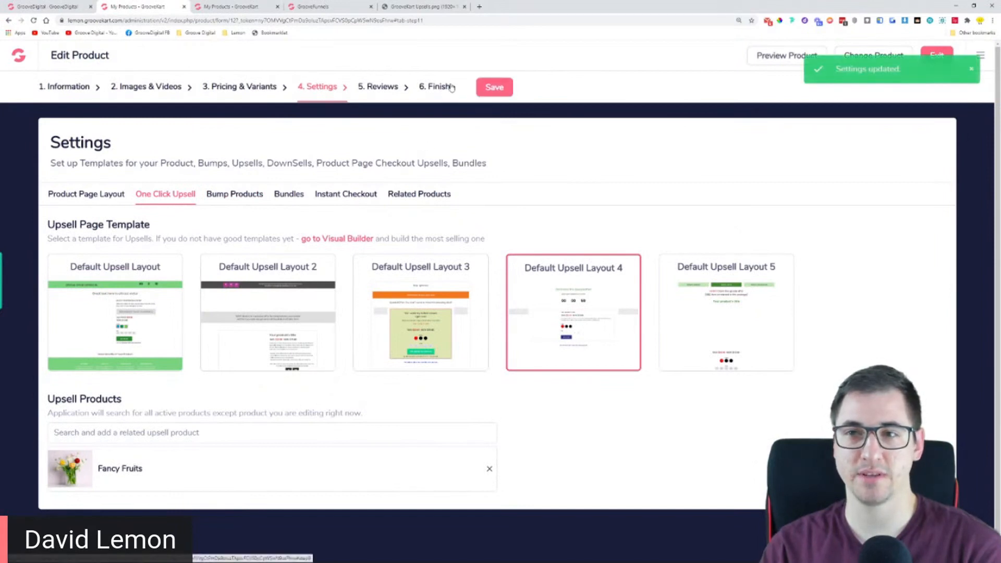
Preview the Indestructible Trimmer's store page and add its United States variant to the cart
click(776, 61)
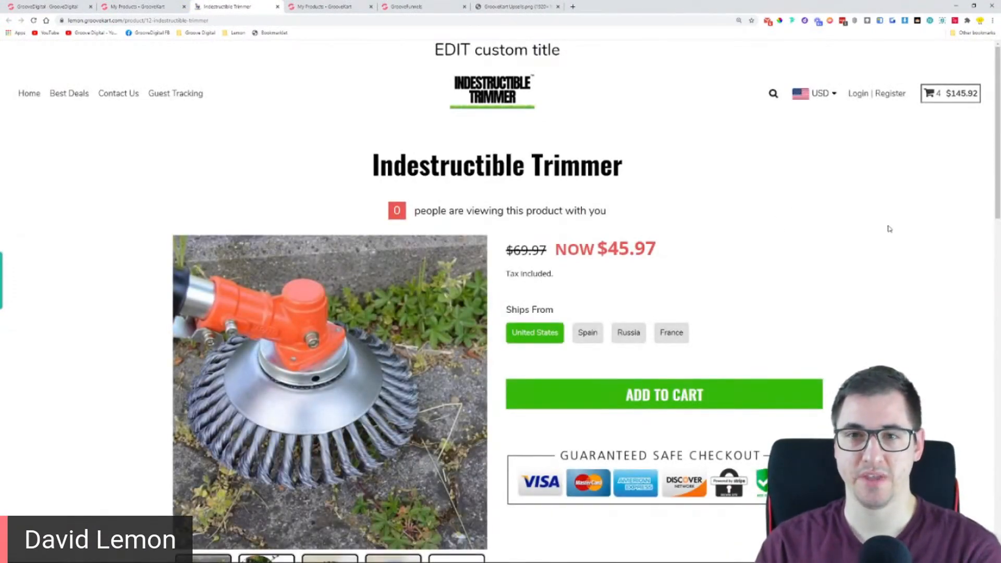
scroll(889, 228, down, 1)
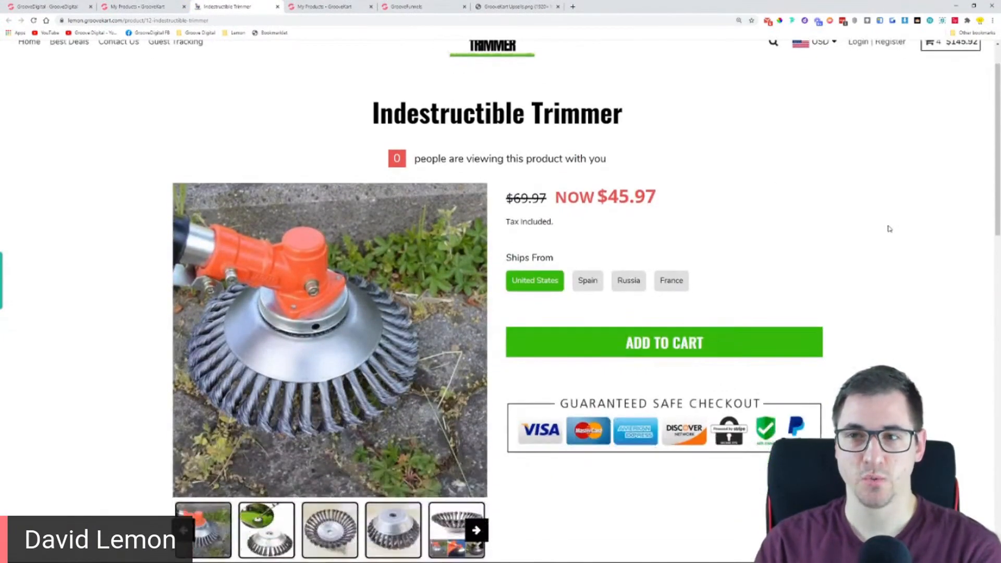
click(588, 346)
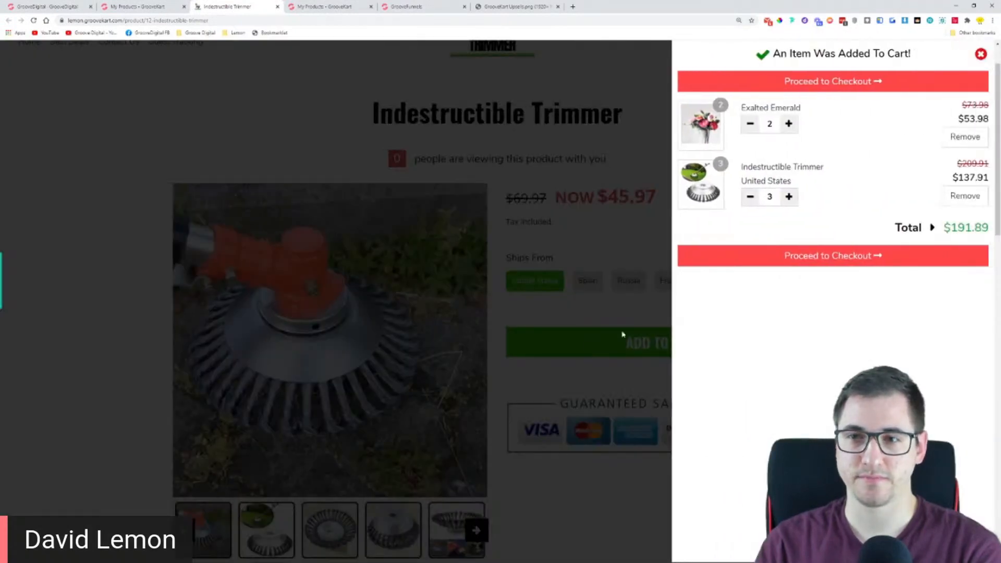
Reduce the cart to a single Indestructible Trimmer, without Exalted Emerald, and proceed to checkout
click(964, 137)
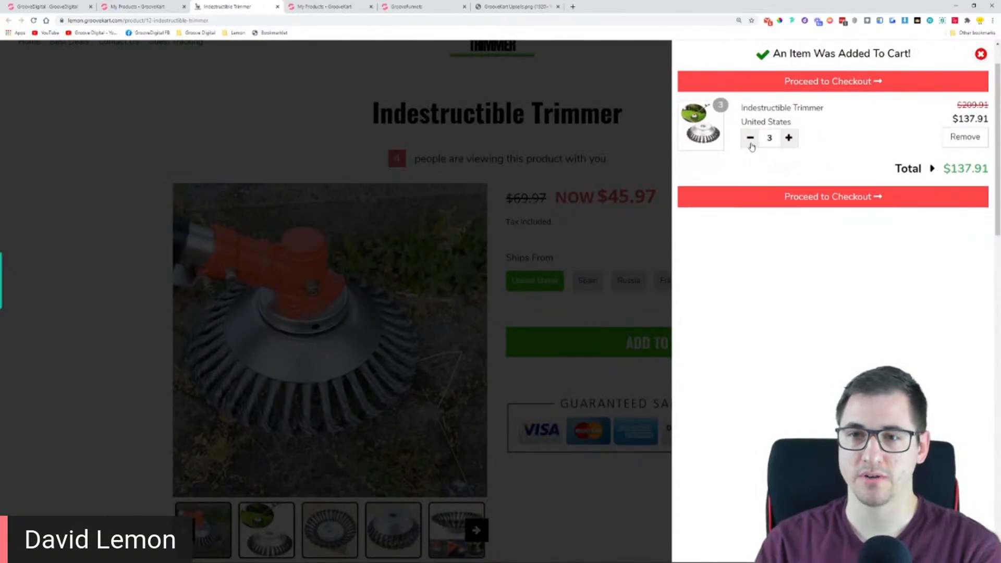
click(751, 145)
click(751, 145)
click(750, 145)
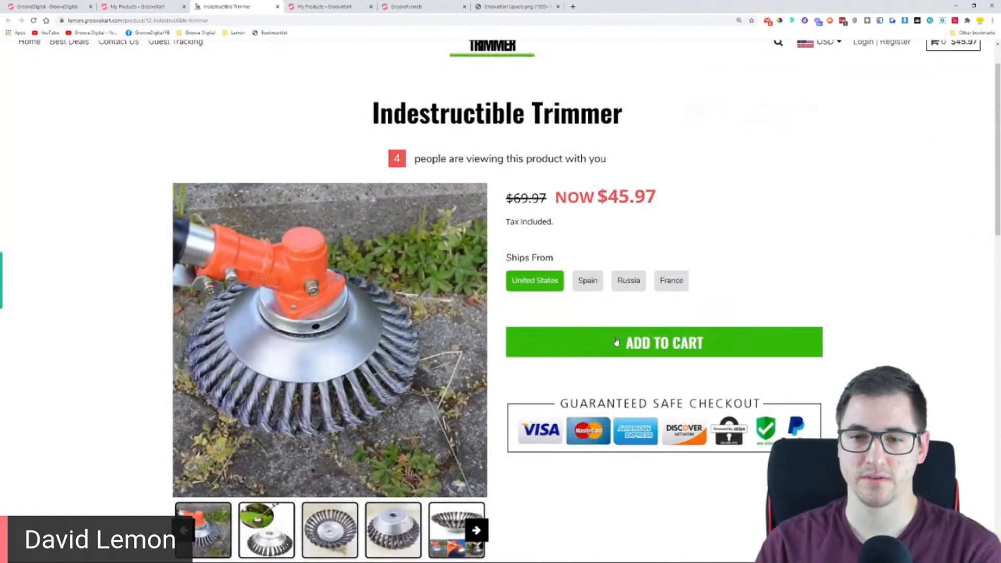
click(616, 342)
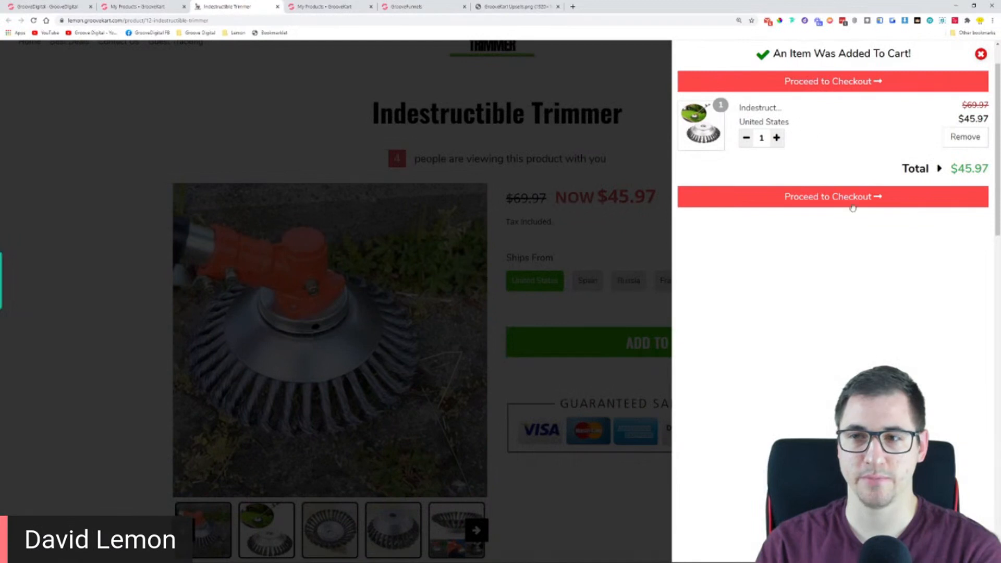
click(853, 199)
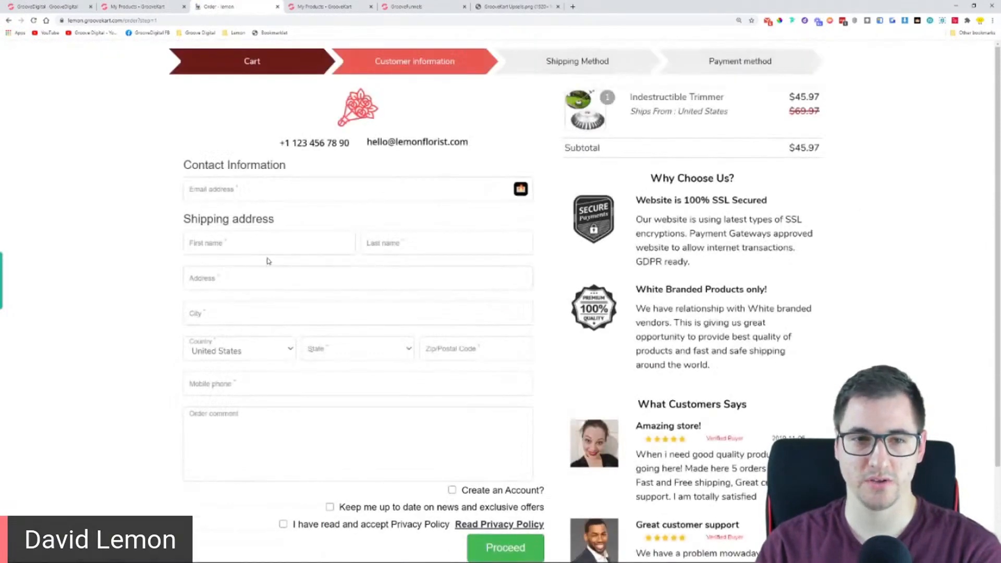
Fill in the customer's contact information and shipping address with the saved autofill details, leaving the order comment empty
click(259, 245)
click(255, 267)
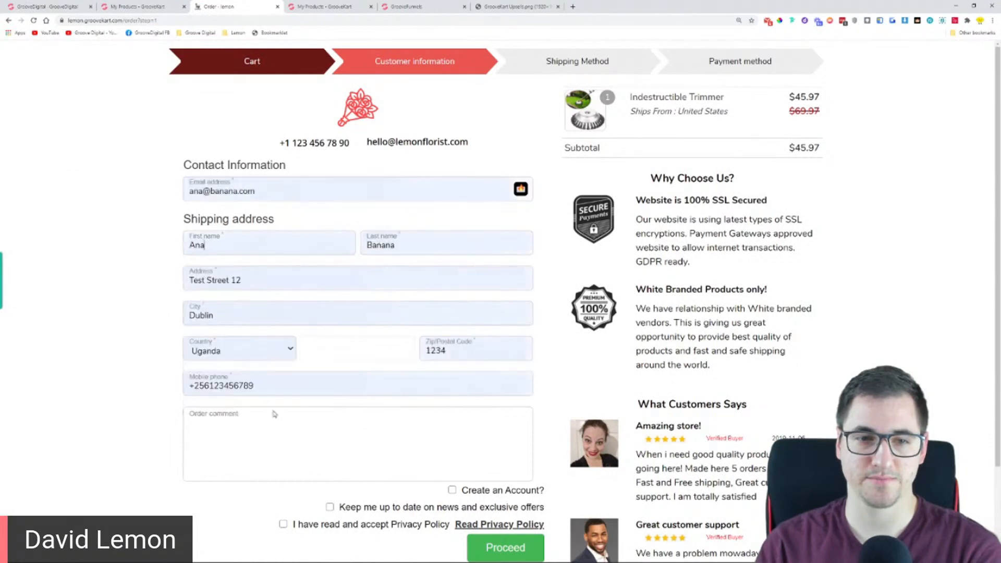
scroll(275, 444, down, 2)
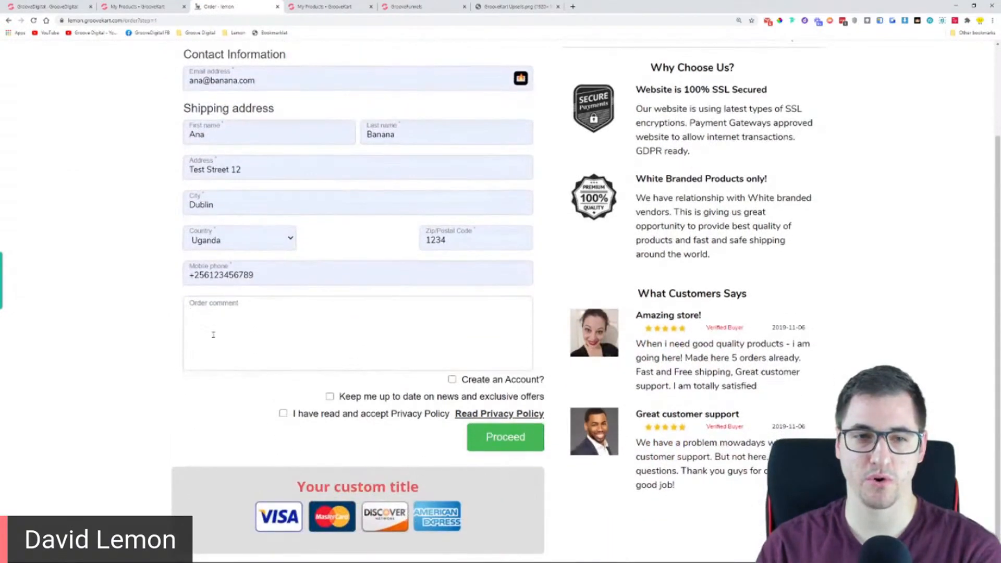
scroll(299, 377, up, 1)
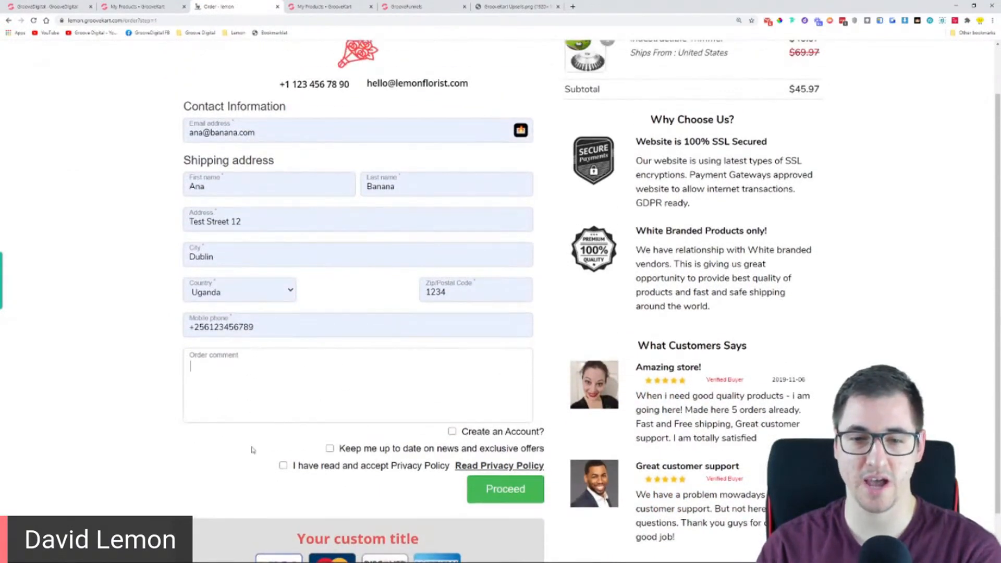
scroll(271, 439, up, 1)
scroll(109, 373, down, 2)
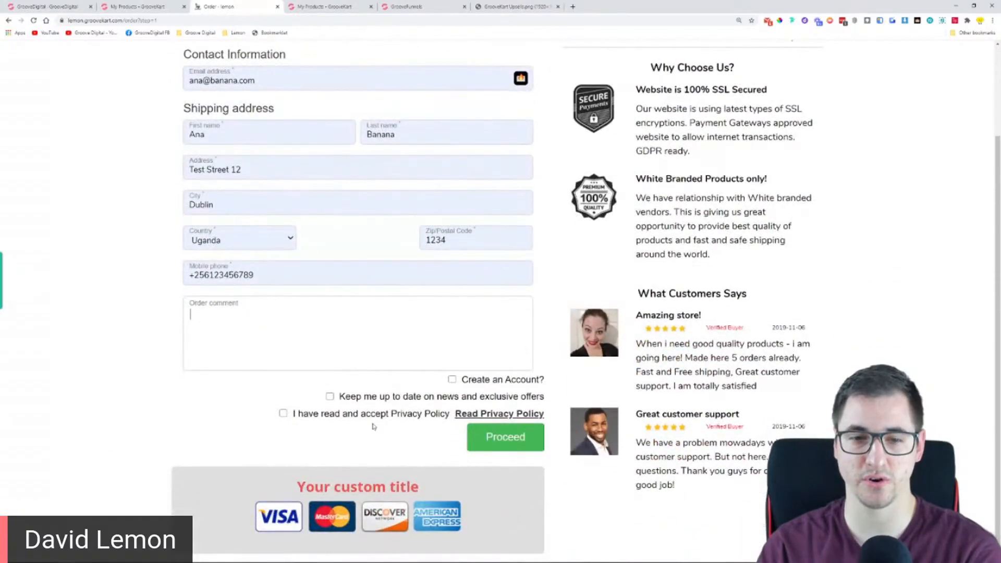
Accept the Privacy Policy and proceed with the order to the payment method stage
click(505, 436)
click(283, 413)
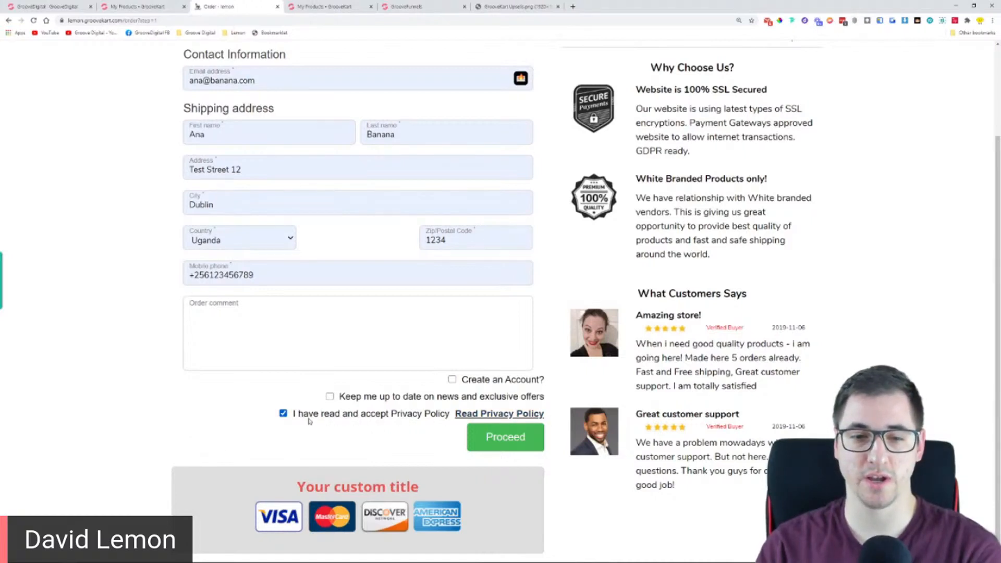
click(482, 440)
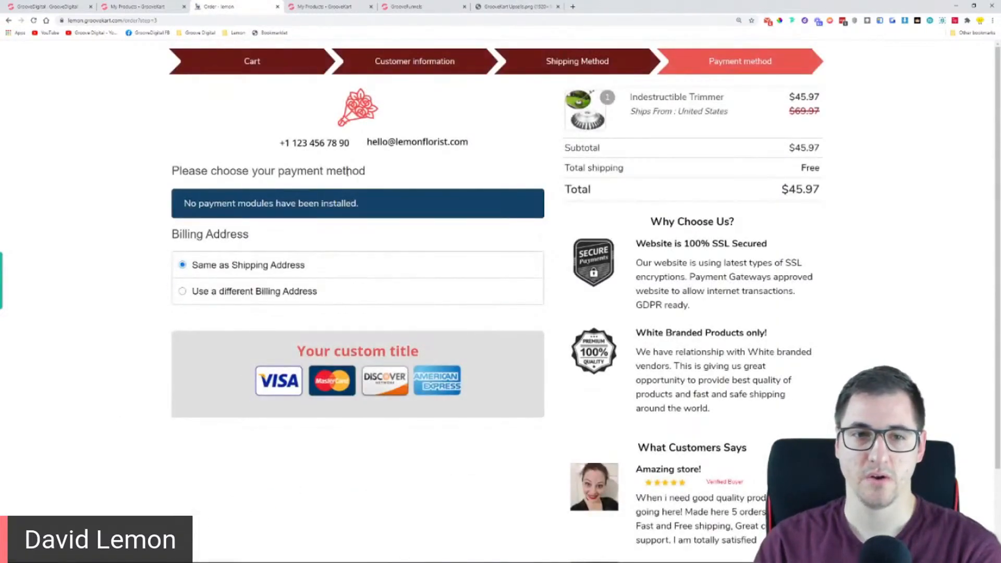
Examine the payment methods offered at checkout and return to the list of GrooveKart stores
drag(193, 208, 377, 208)
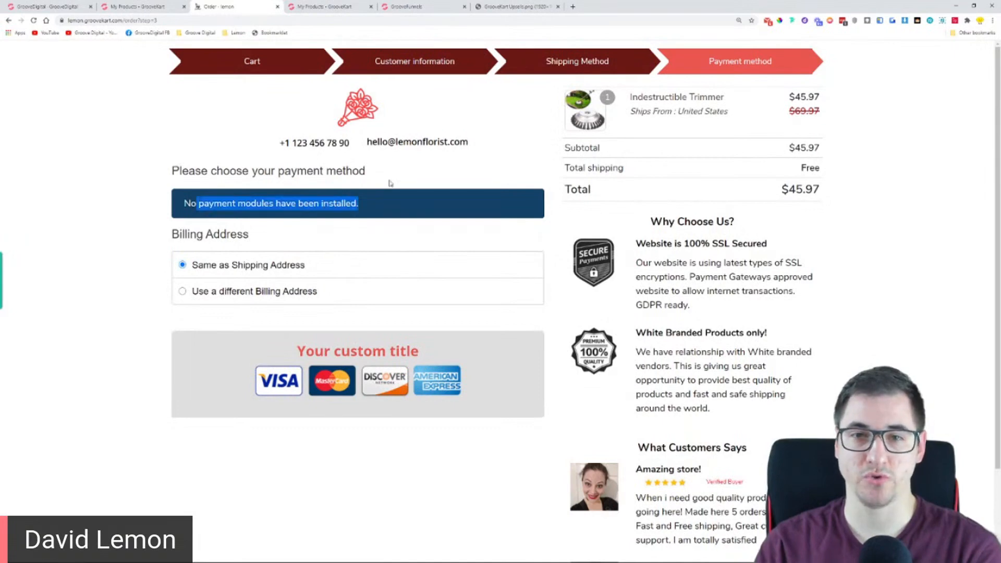
click(307, 5)
click(141, 6)
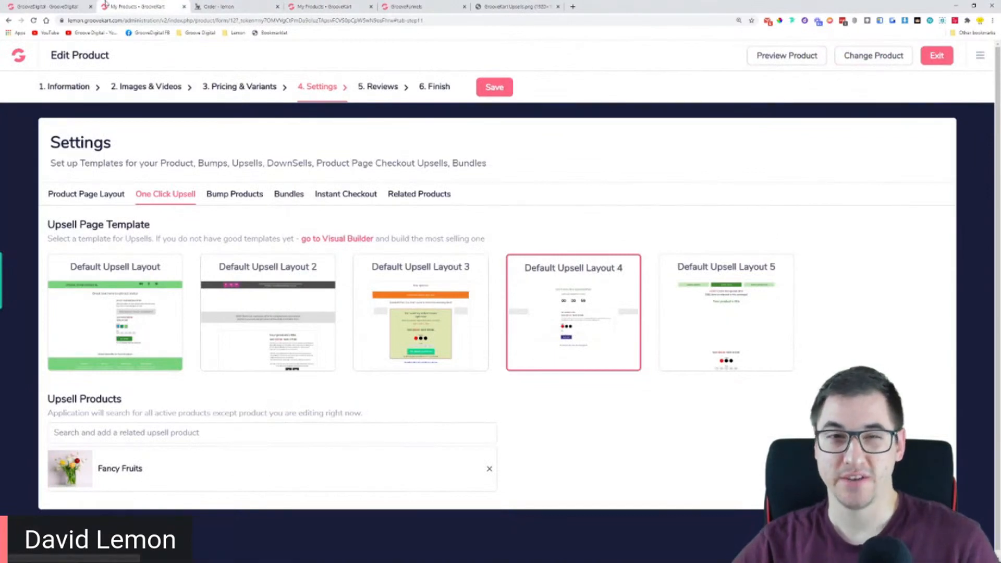
click(45, 6)
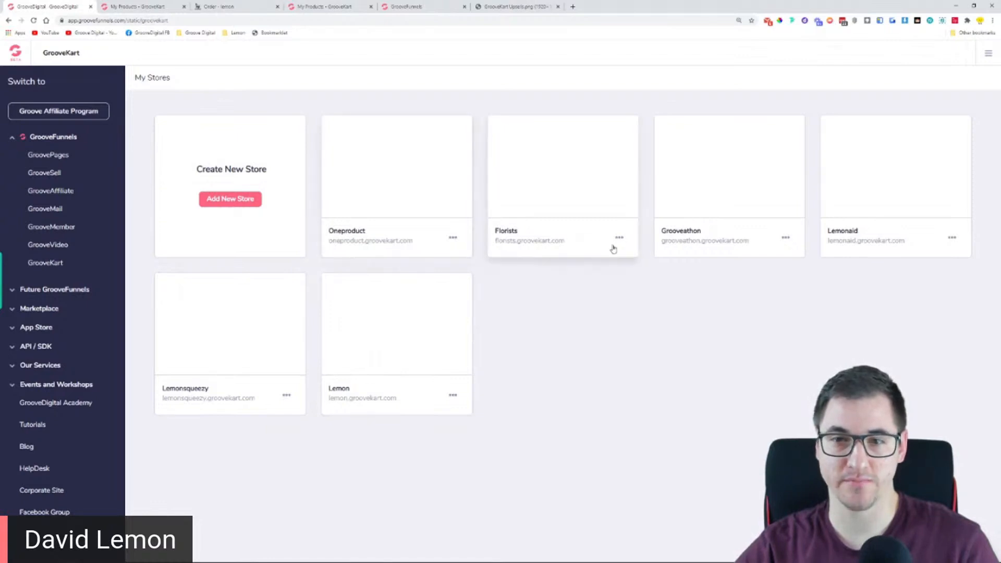
View the payment gateway settings in the Florists store's back office and close that back office
click(620, 240)
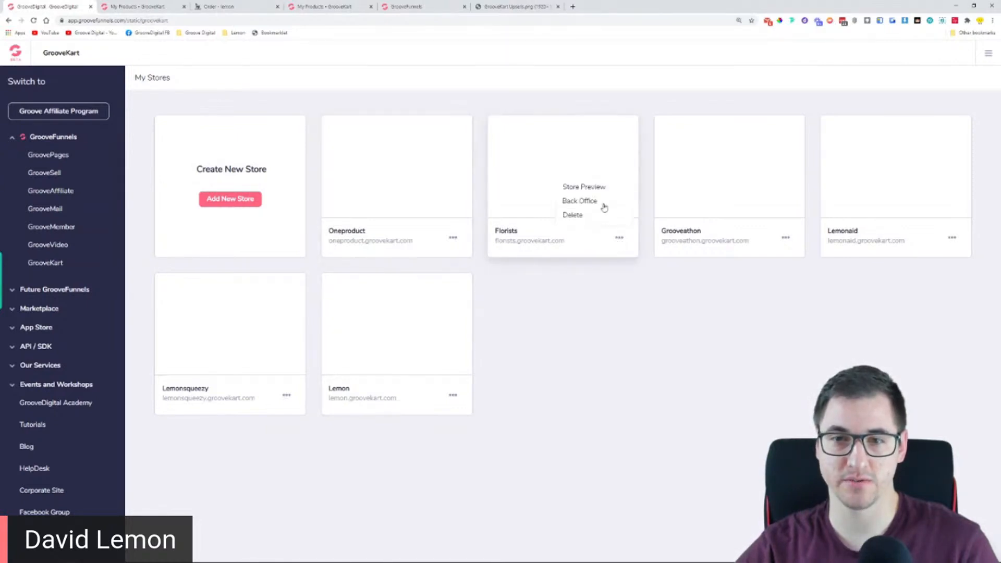
click(599, 202)
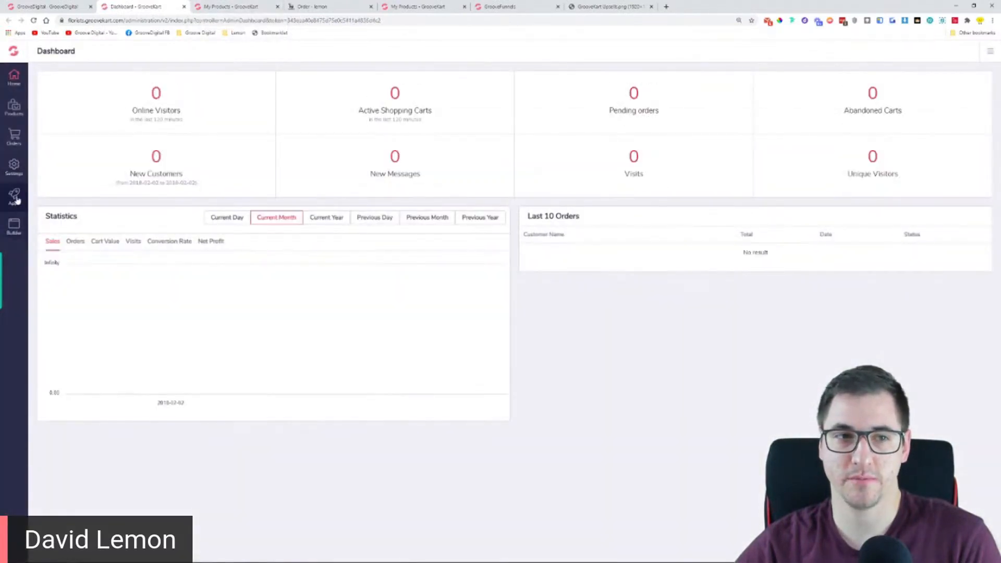
click(14, 167)
click(64, 118)
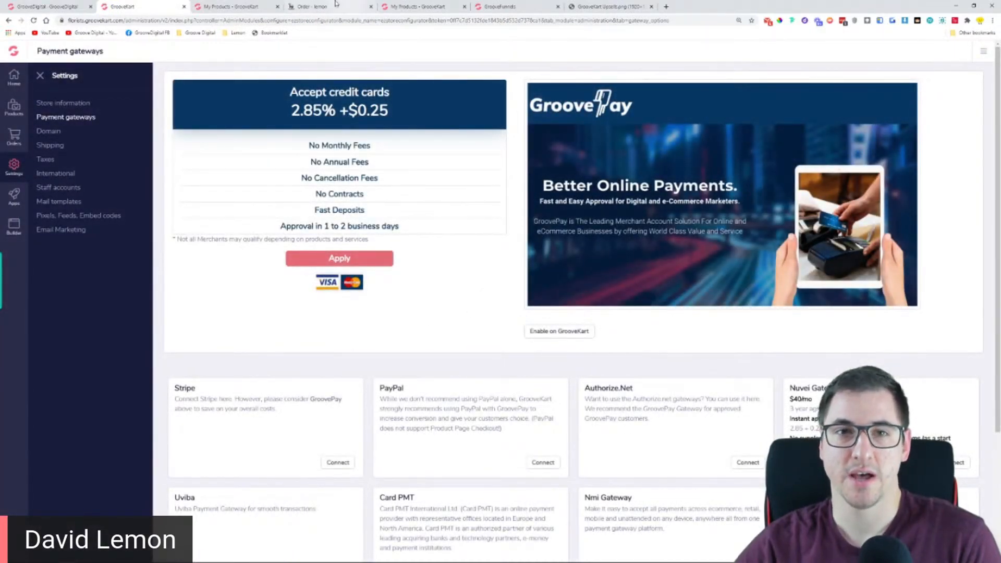
click(184, 6)
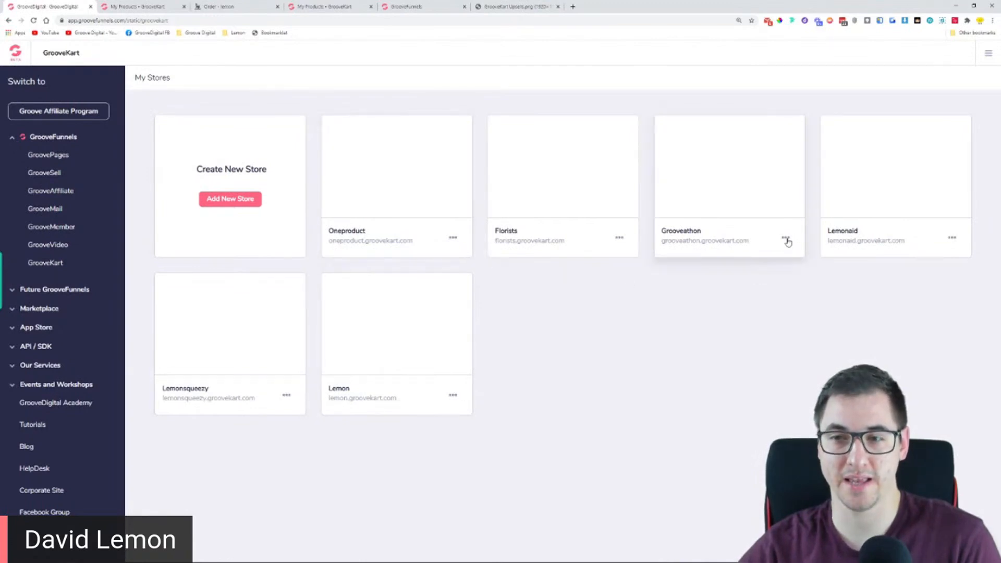
Open the Lemonaid store's back office, check its last 10 orders and bring up its product list
click(951, 240)
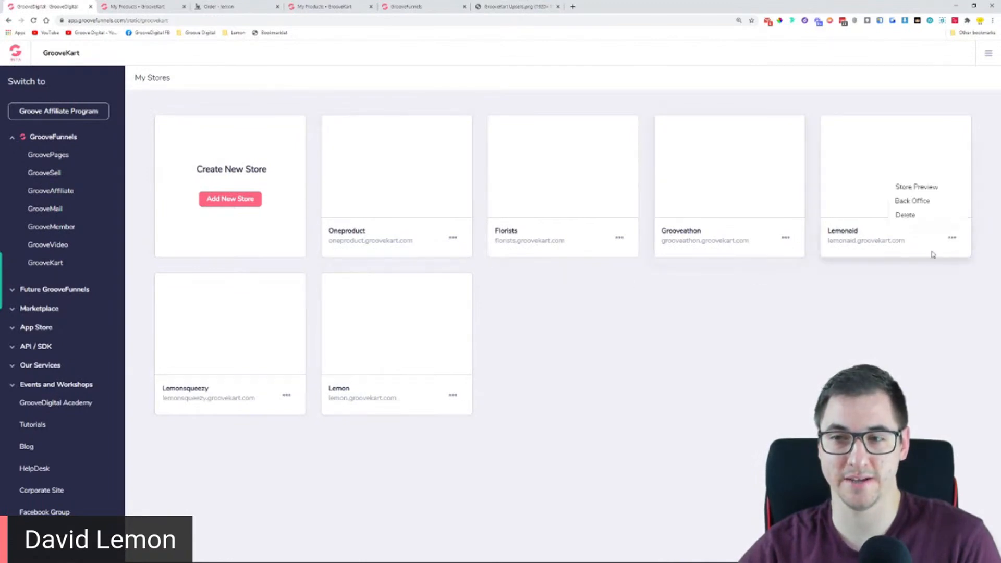
click(918, 201)
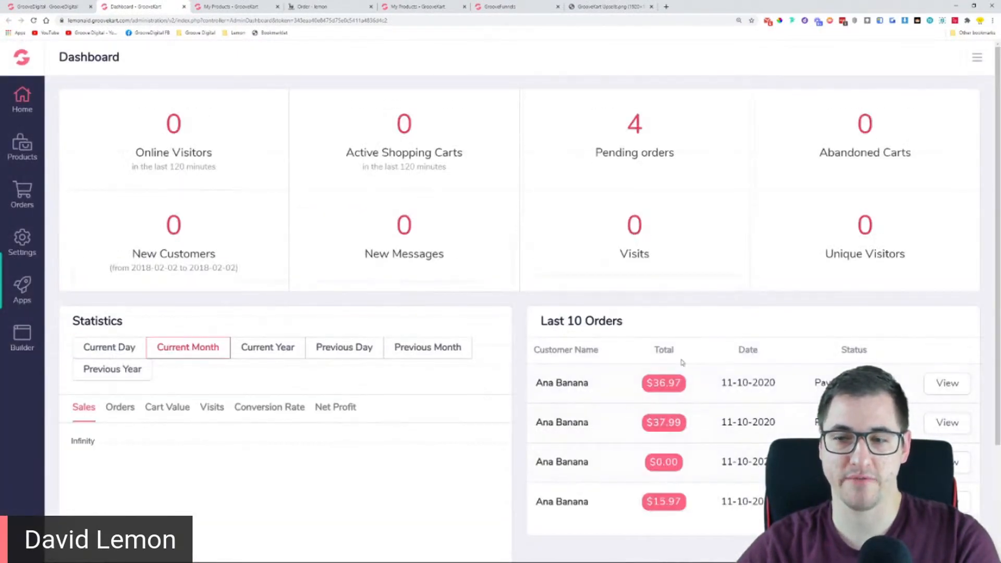
drag(540, 326, 676, 324)
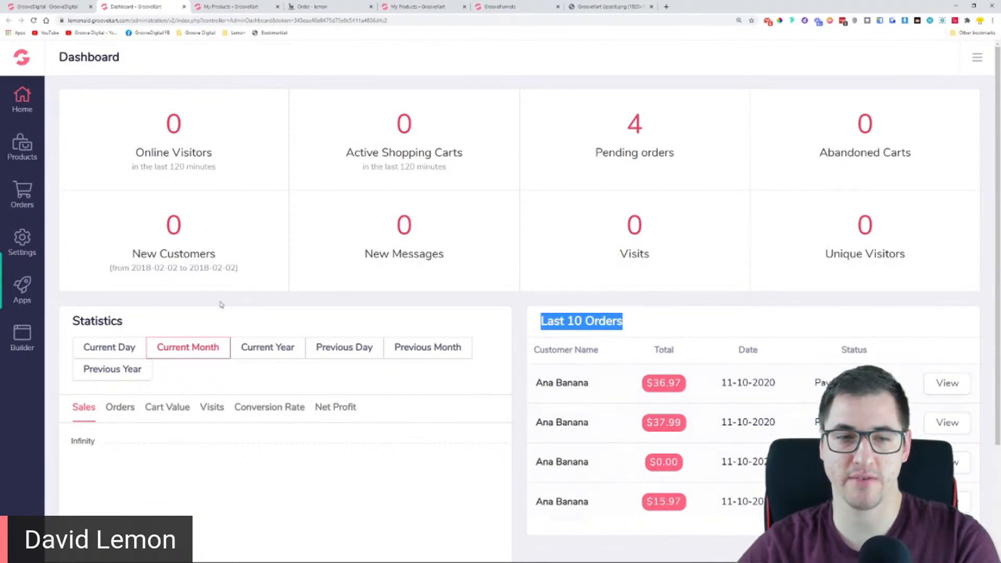
click(22, 148)
click(104, 149)
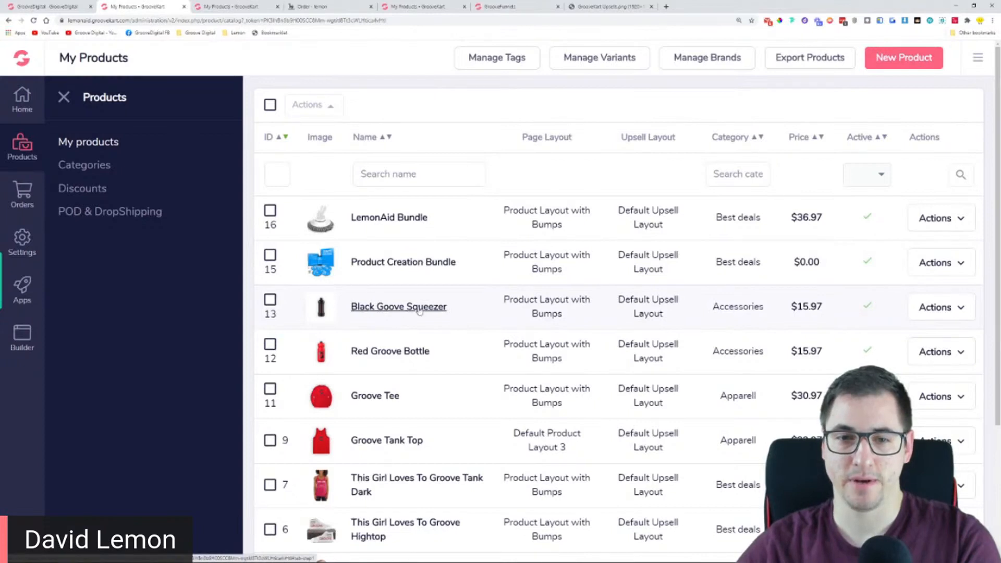
Add Black Goove Squeezer as the Groove Tee's one click upsell product and save the settings
click(390, 398)
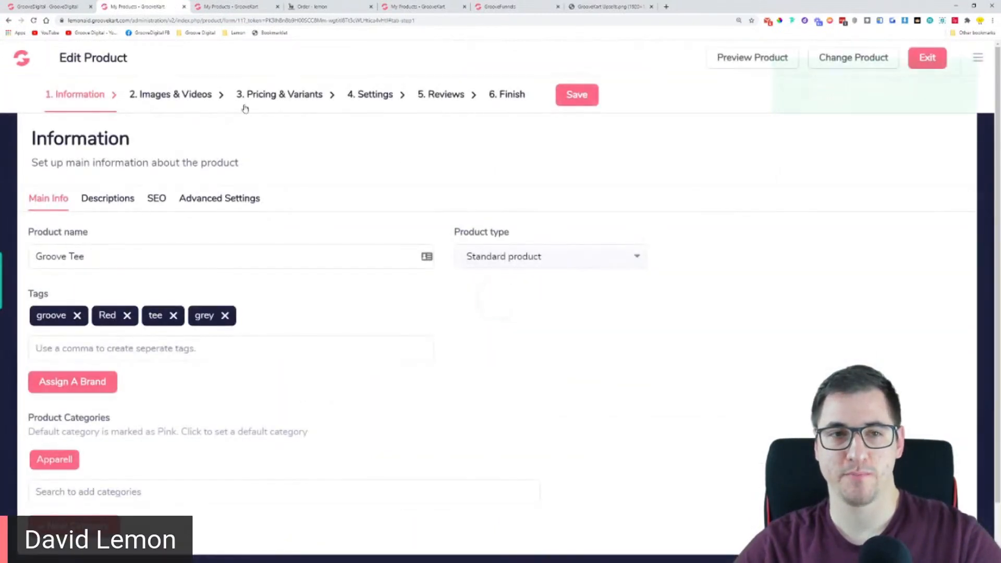
click(369, 104)
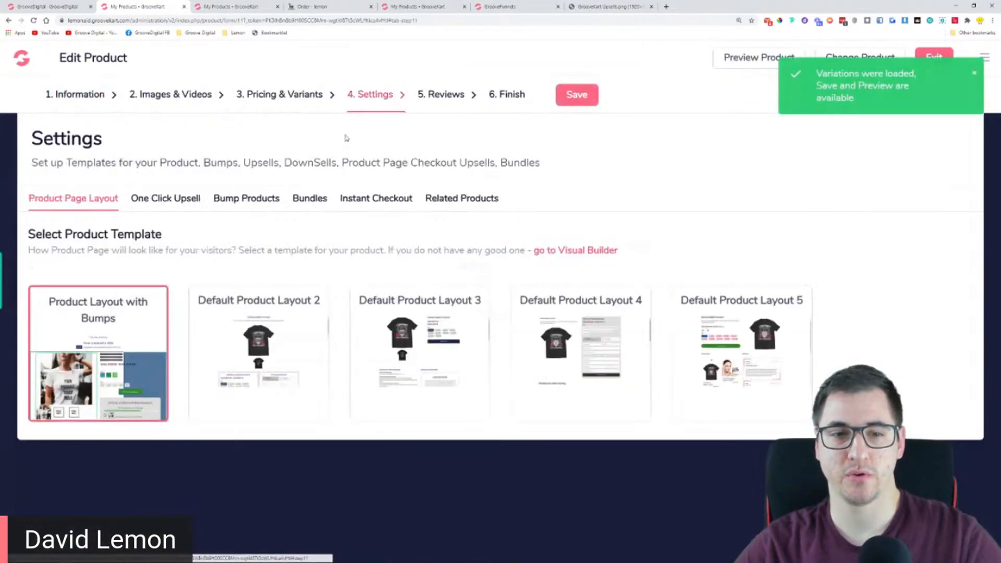
click(173, 204)
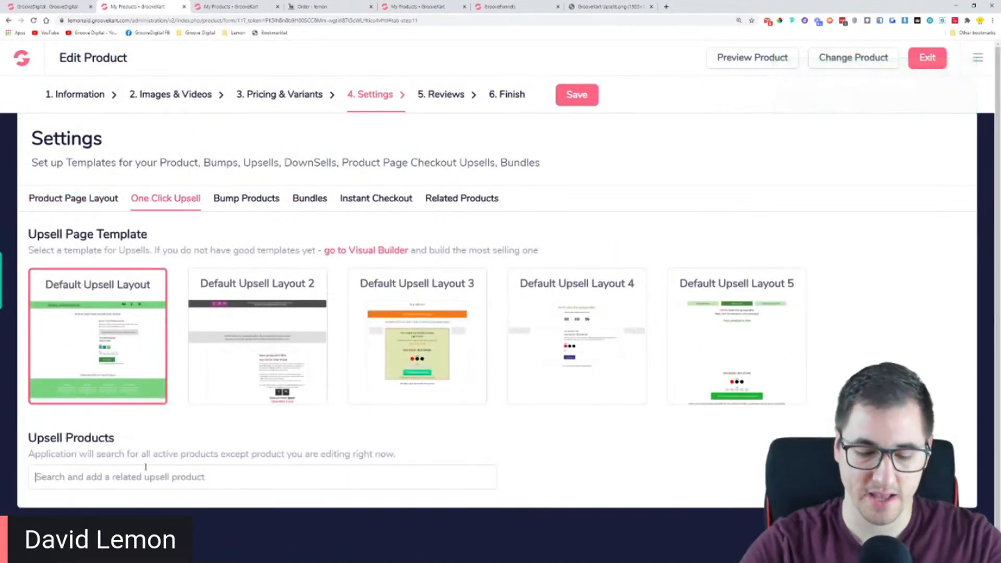
text(black)
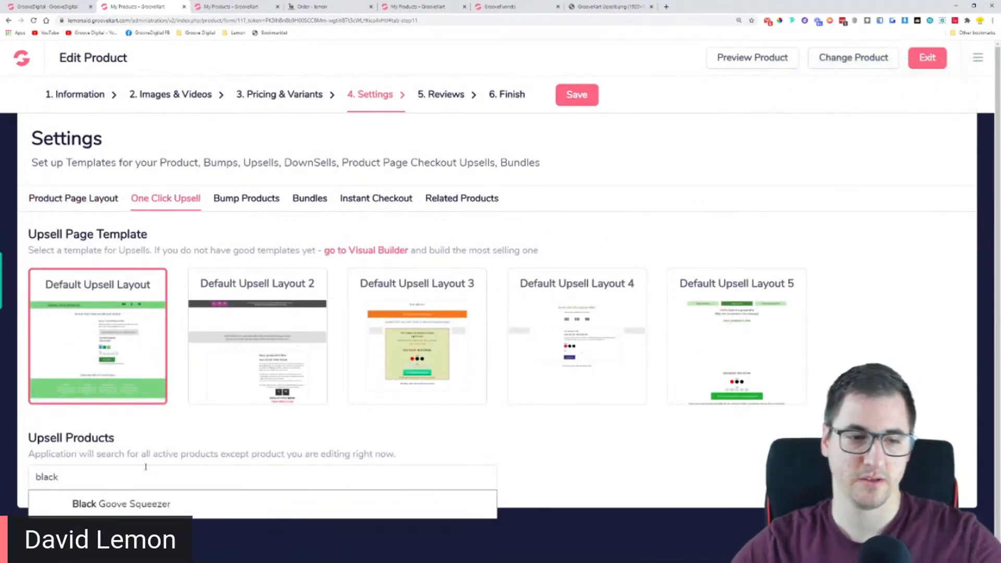
click(156, 513)
click(582, 96)
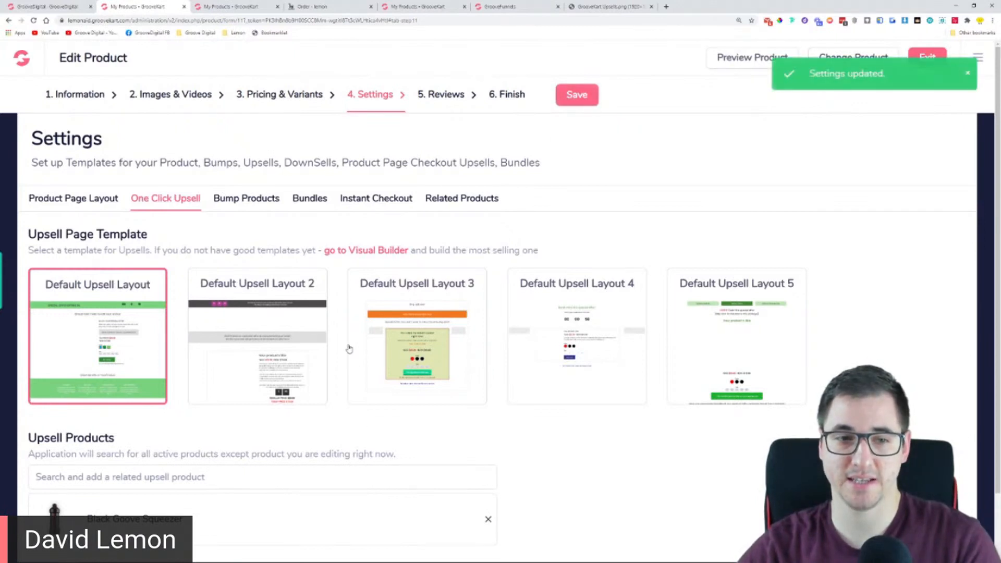
Set the Groove Tee's upsell template to Default Upsell Layout 4, save it and preview the product page
click(586, 332)
click(573, 97)
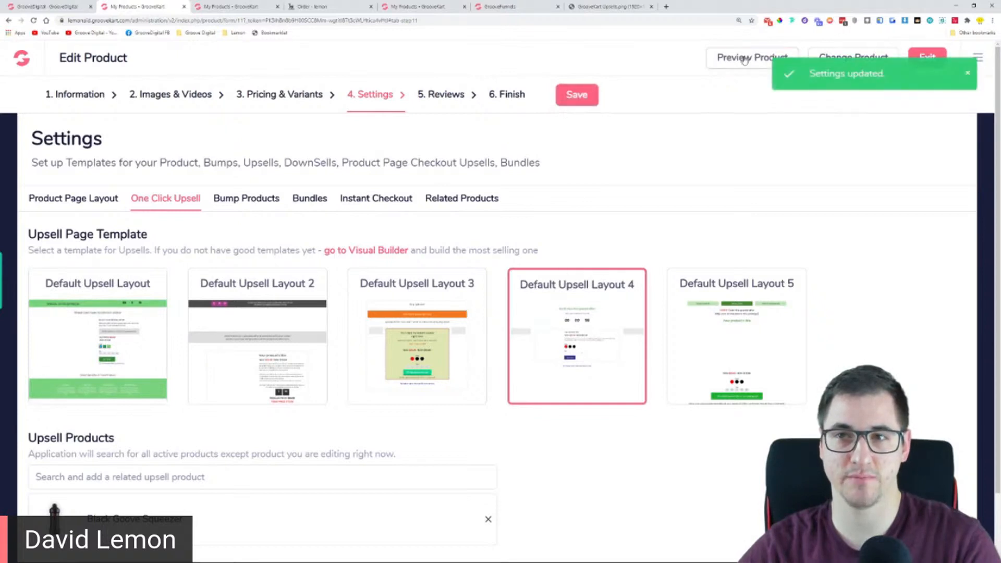
click(764, 58)
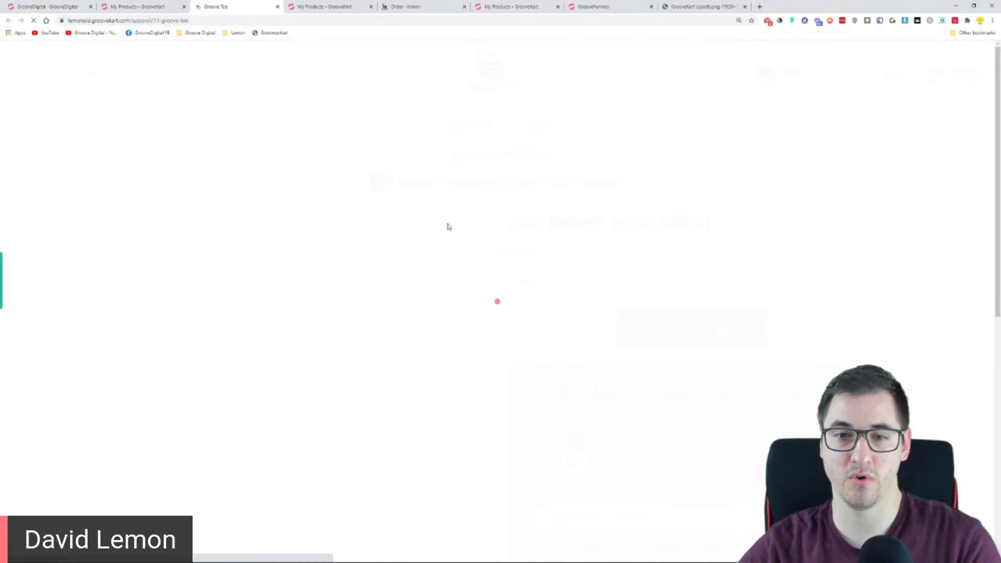
Check out the red Groove Tee from its product page and continue with the saved address to the payment step
scroll(503, 268, down, 2)
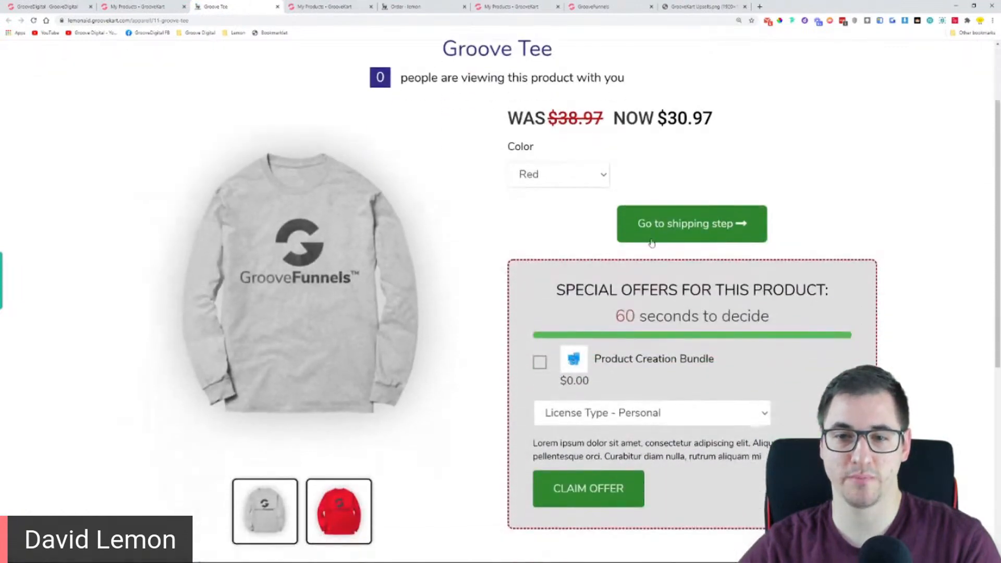
click(670, 223)
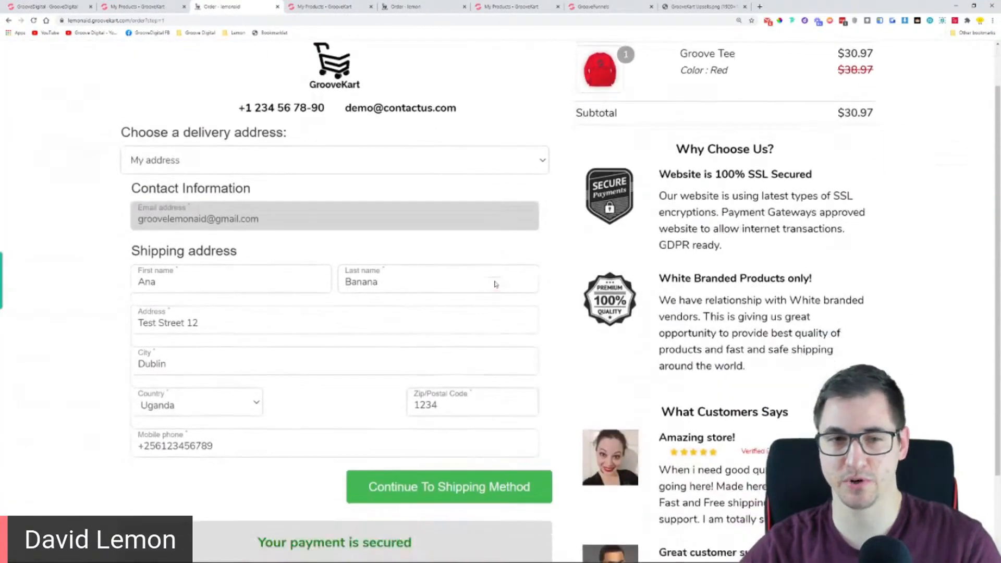
scroll(495, 284, down, 1)
click(450, 435)
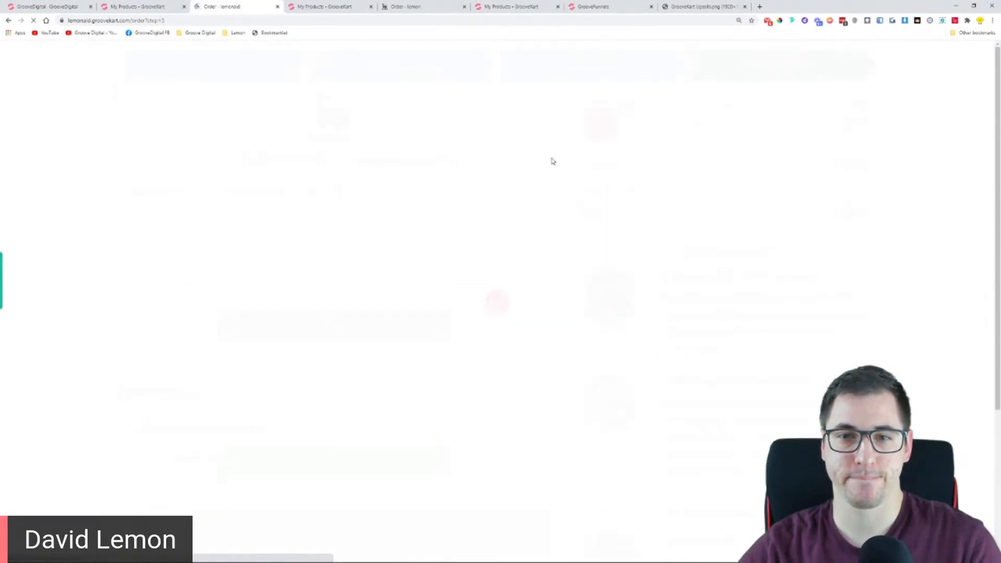
Enter the test card's number, expiry date and security code, and pay for the Groove Tee order
scroll(333, 313, down, 1)
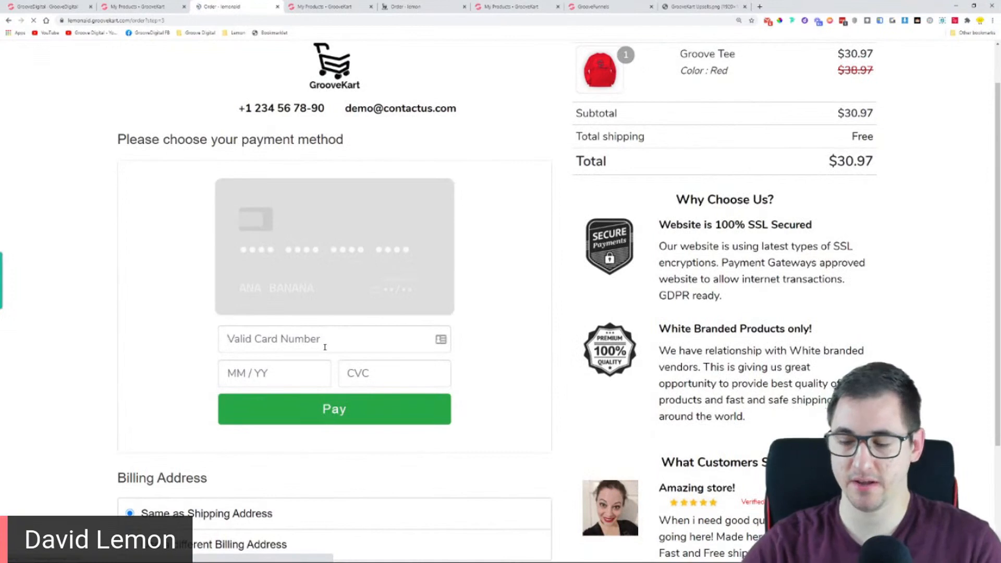
text(4242 4242 4242 4242)
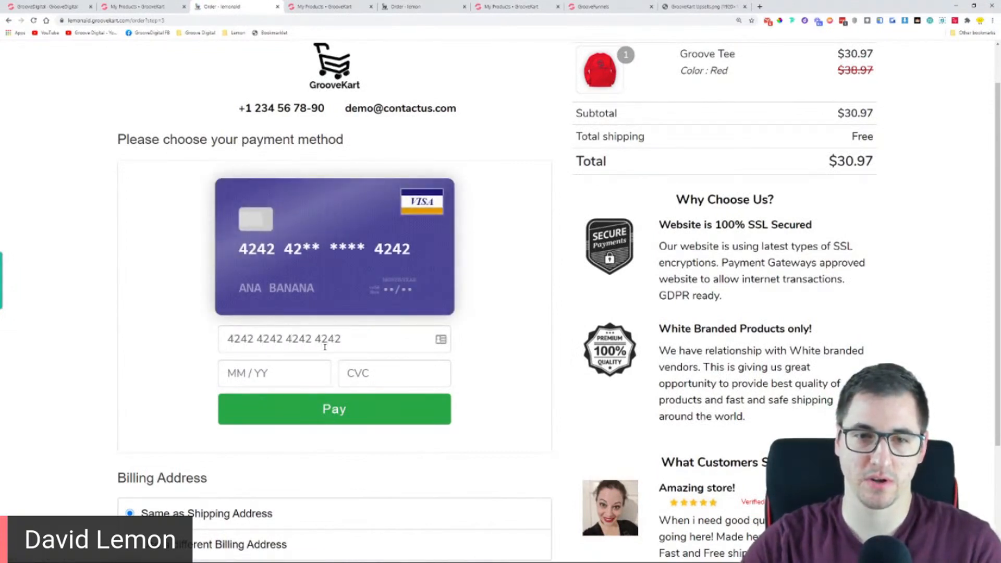
click(286, 374)
text(0424)
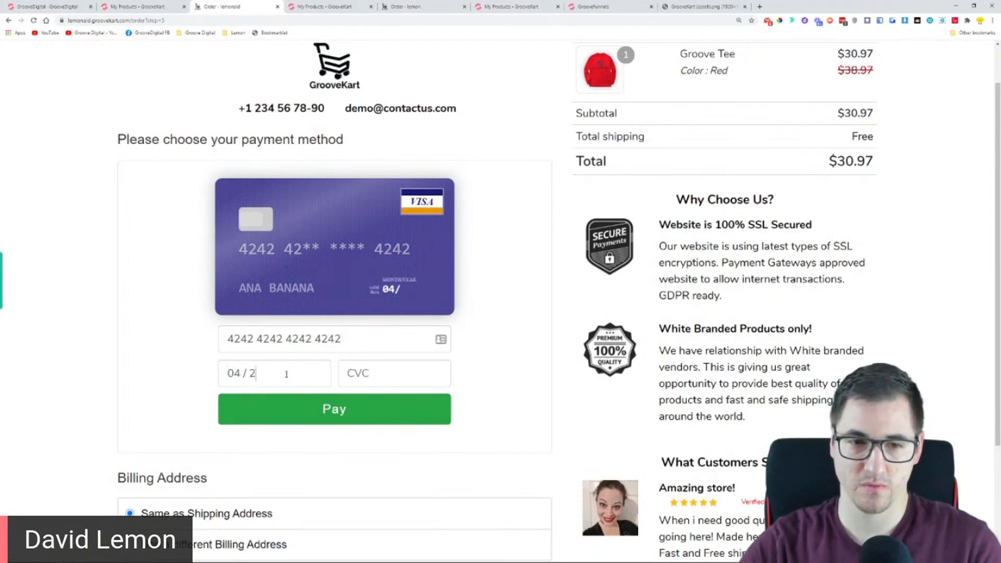
text(12)
key(BackSpace)
key(BackSpace)
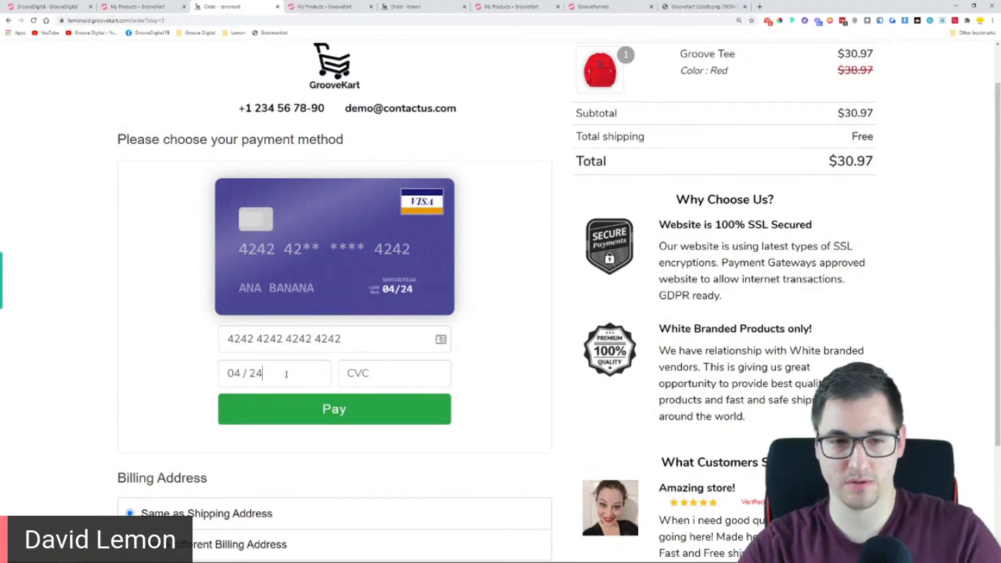
key(Tab)
text(123)
click(302, 412)
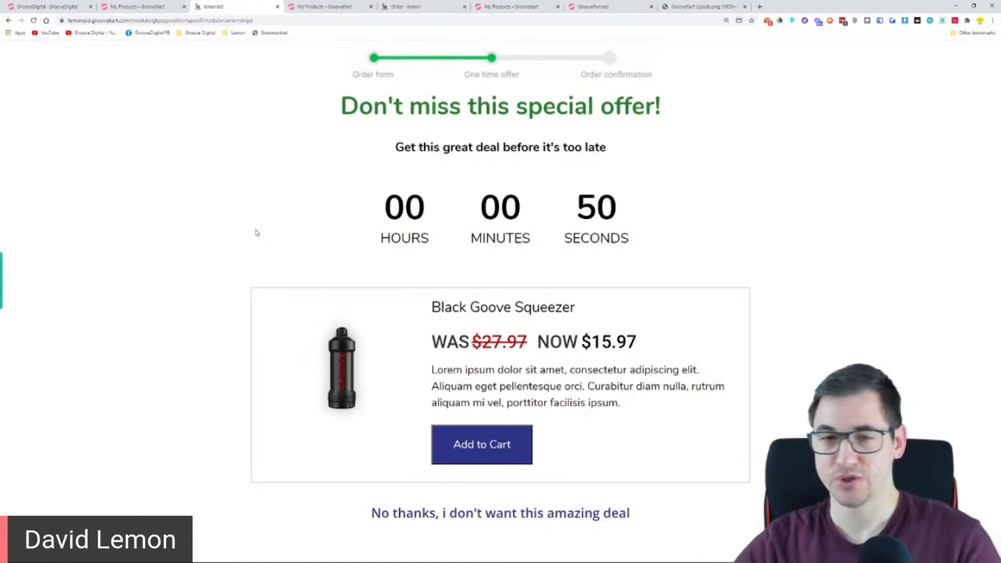
Examine the special offer page's headline and accept the Black Goove Squeezer upsell into the order
drag(335, 102, 661, 107)
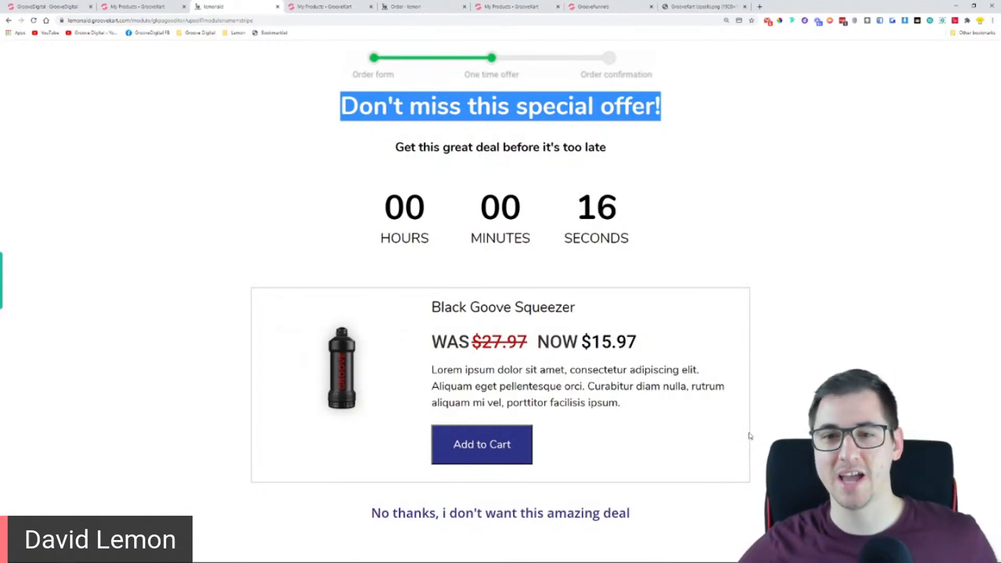
click(191, 167)
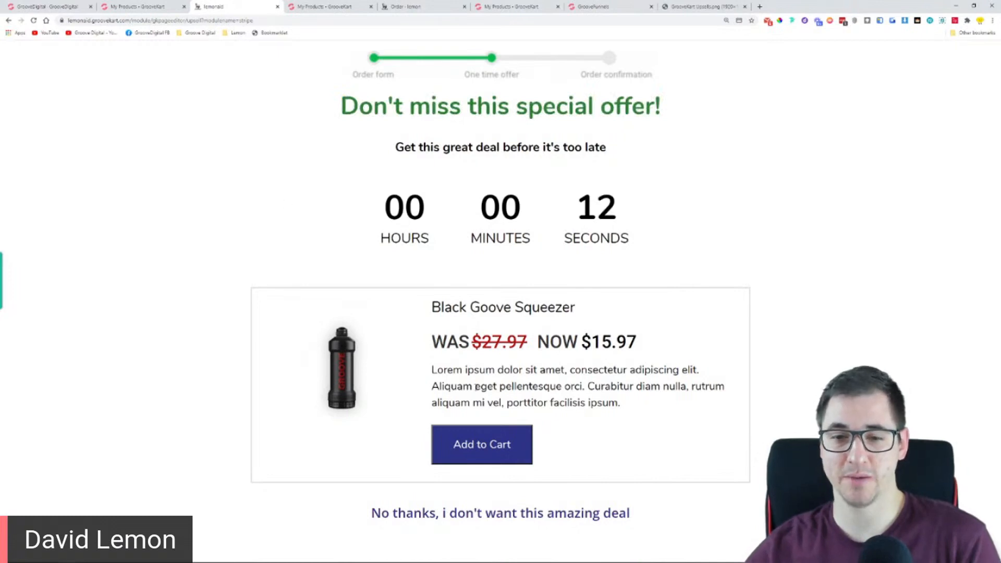
click(502, 443)
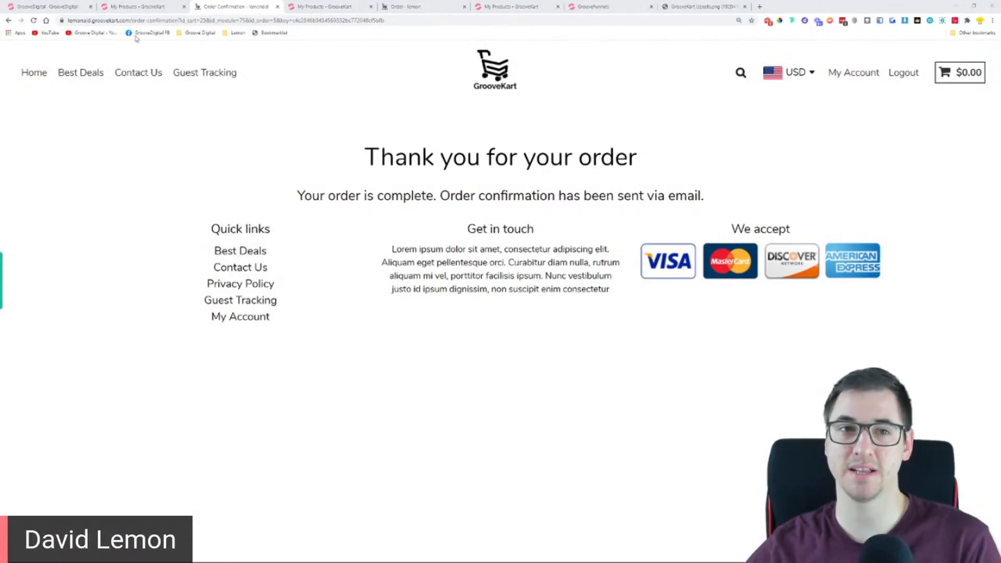
Open the store's home page, go to the Groove Tank Top and view it in Grey
click(125, 7)
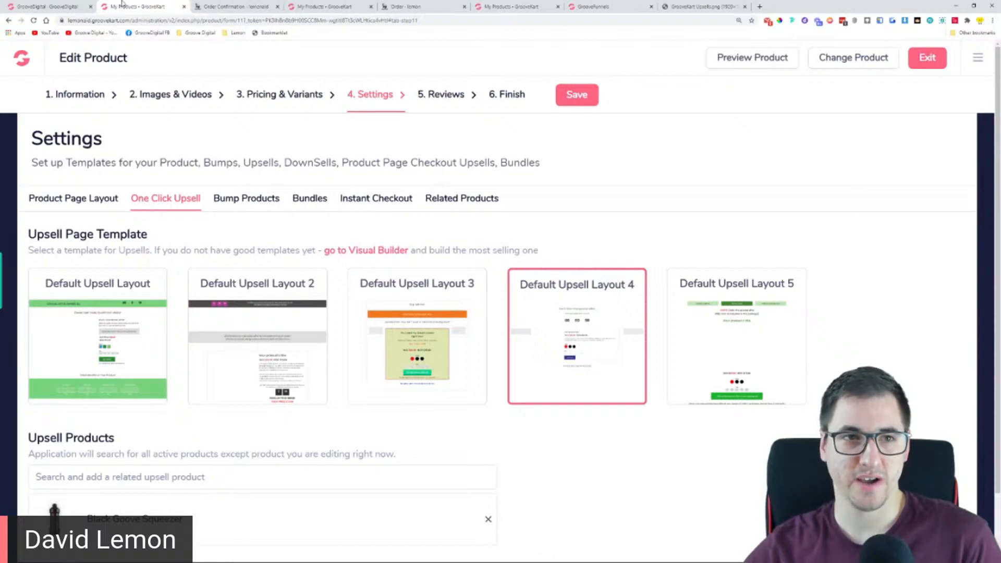
click(252, 6)
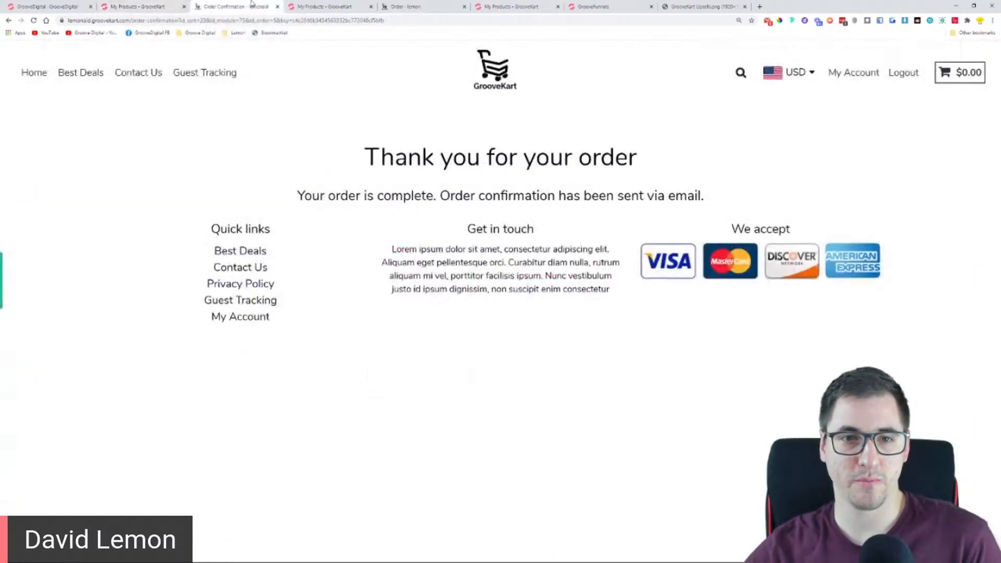
click(495, 85)
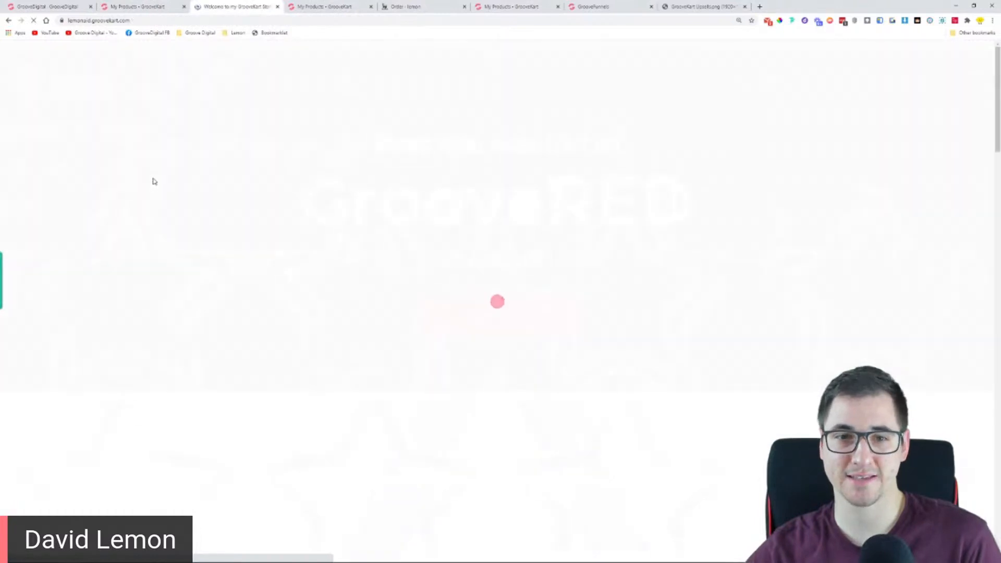
scroll(292, 255, down, 10)
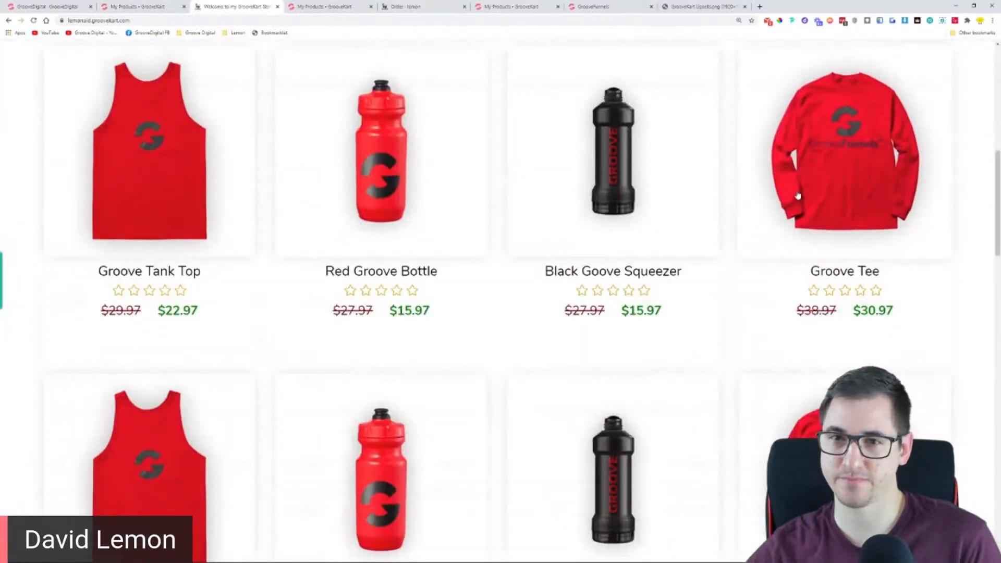
scroll(797, 196, down, 1)
scroll(798, 196, down, 5)
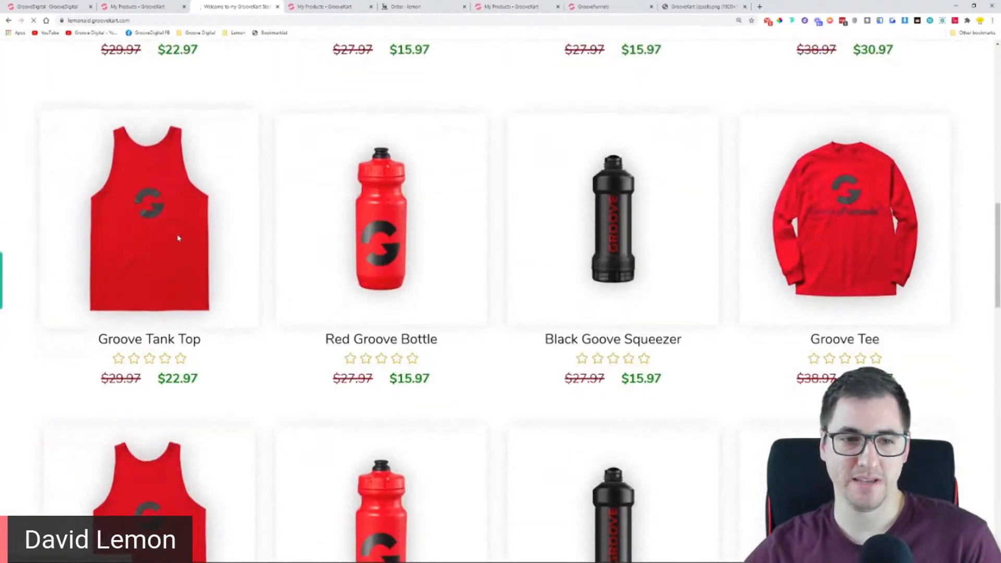
click(175, 302)
click(609, 153)
click(616, 183)
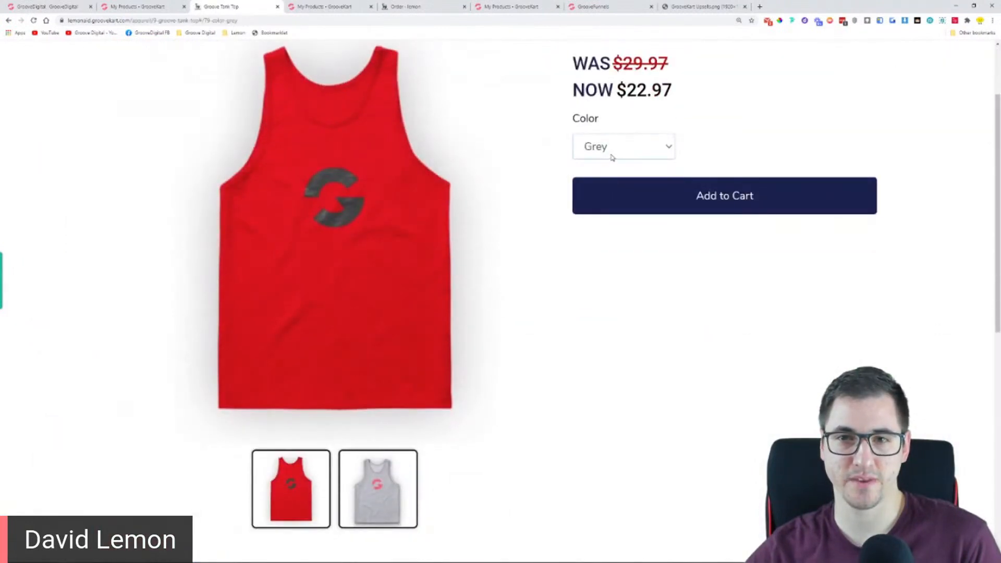
scroll(469, 286, up, 2)
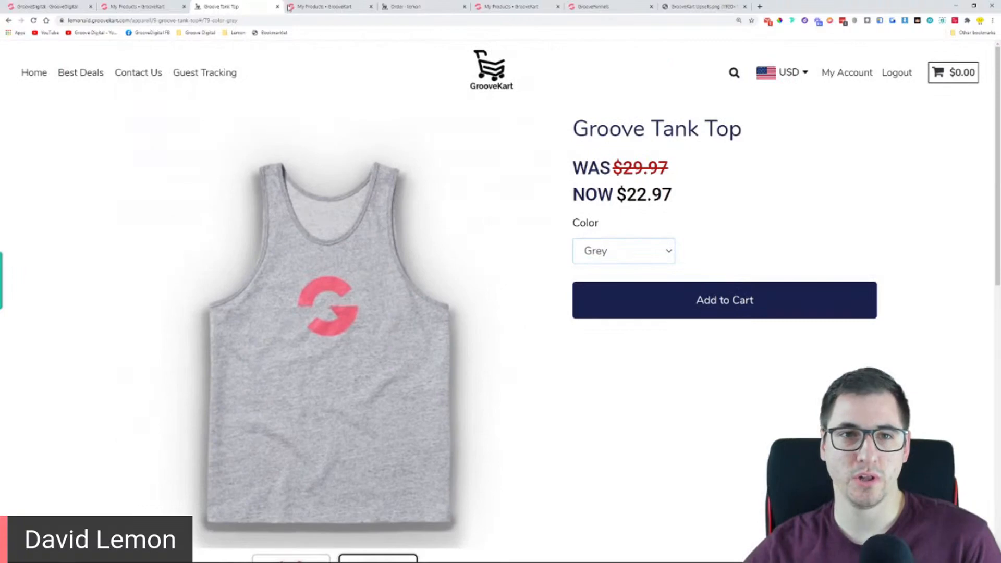
Return to the Groove Tee's one click upsell settings and delete Black Goove Squeezer from its upsell products
click(289, 7)
click(161, 6)
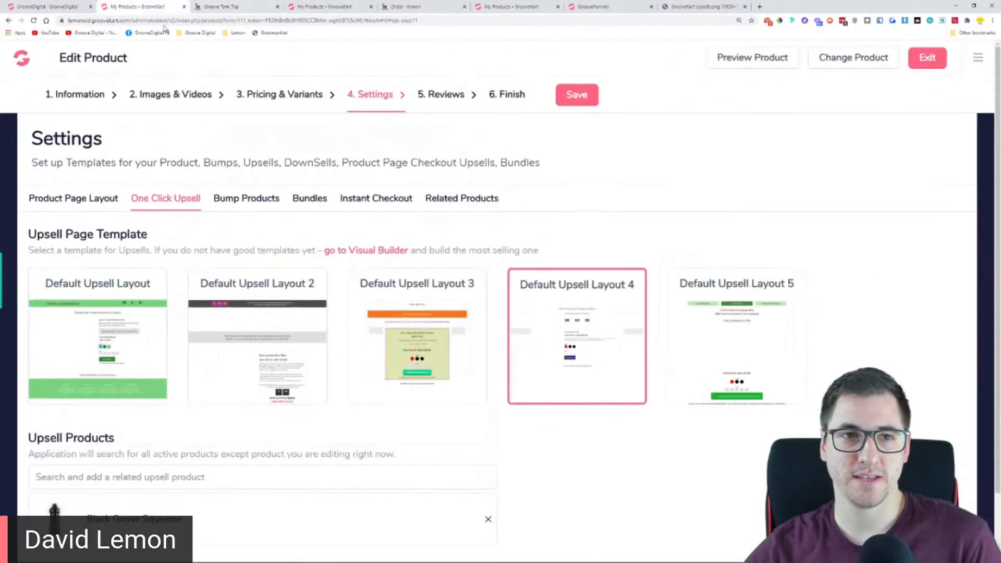
click(488, 519)
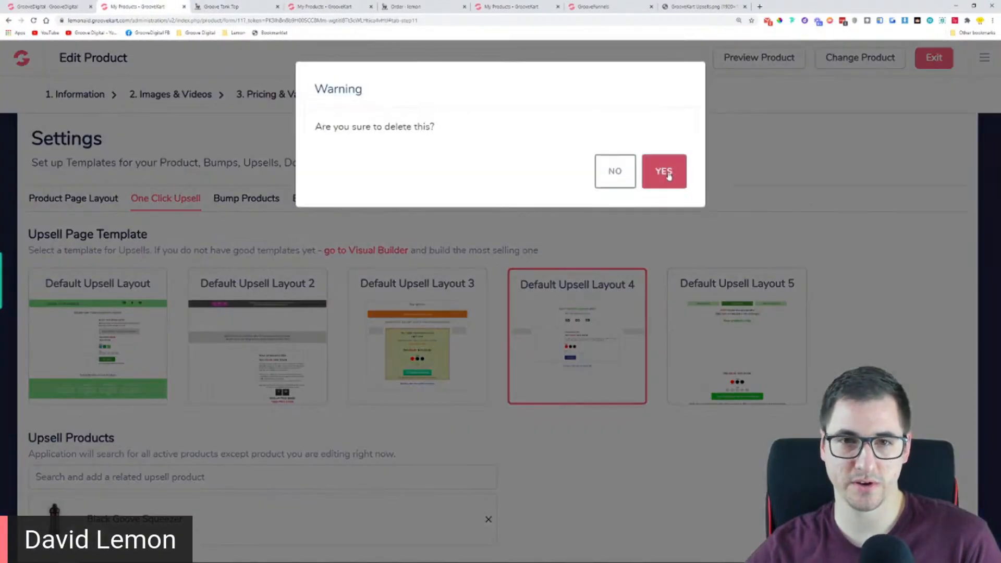
click(666, 174)
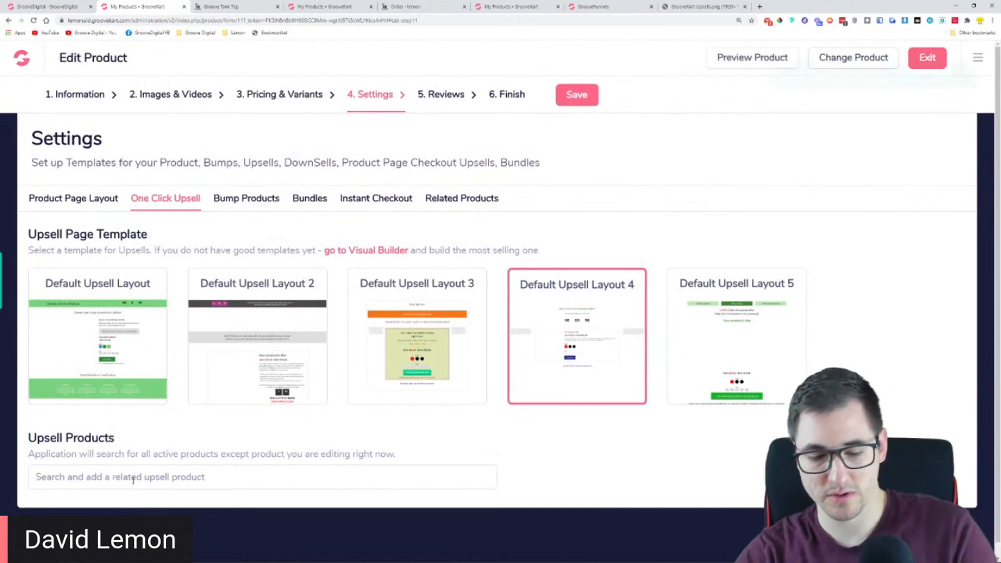
Search the upsell products for "tank", add Groove Tank Top as the Groove Tee's upsell and save the settings
click(133, 480)
text(tank)
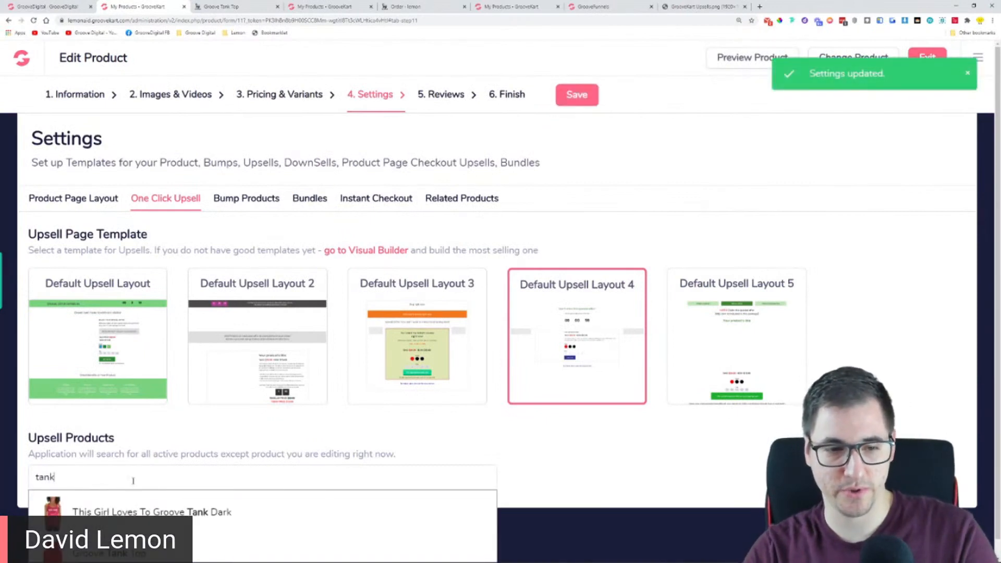
scroll(140, 500, down, 1)
click(156, 535)
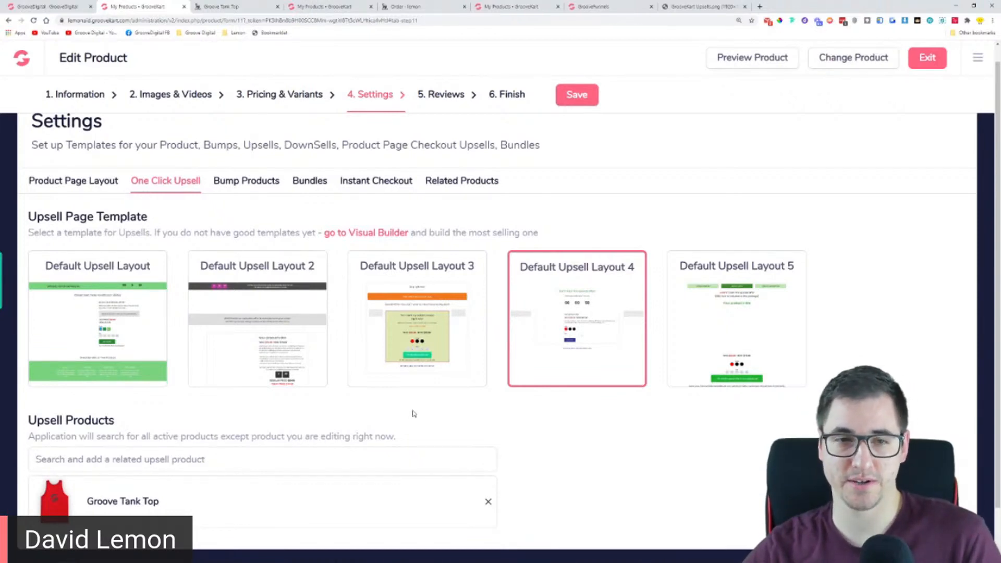
click(577, 96)
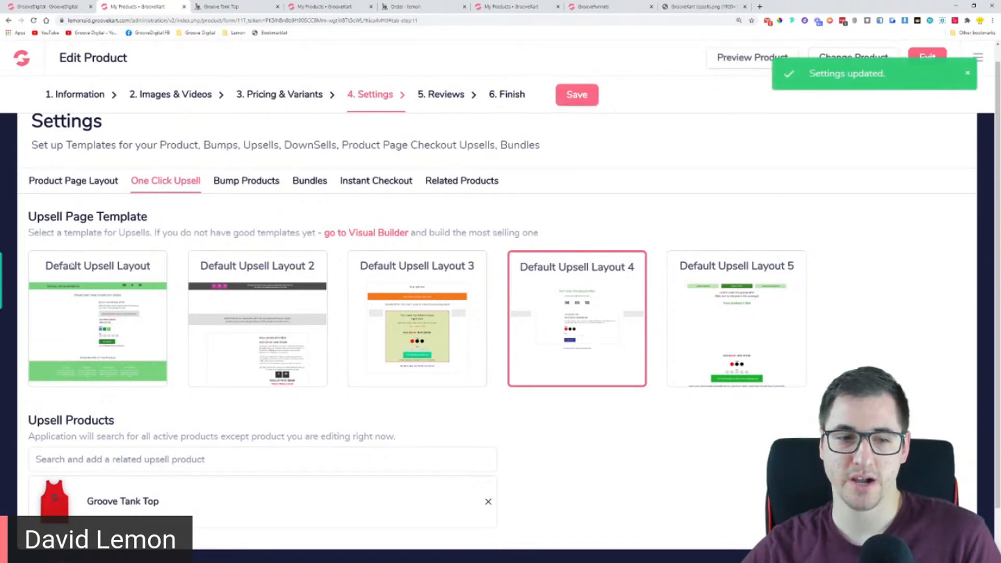
click(86, 463)
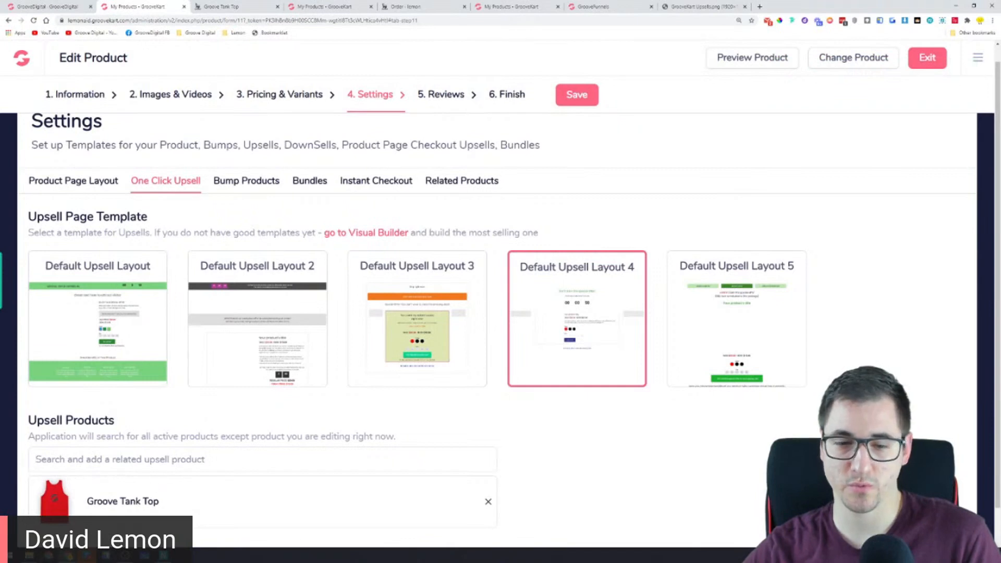
click(87, 556)
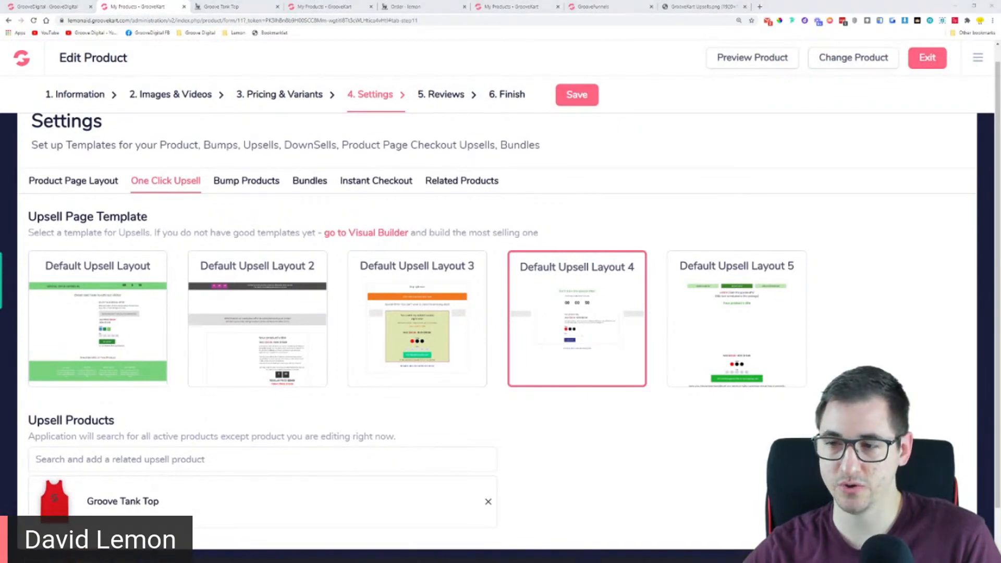
key(alt+Tab)
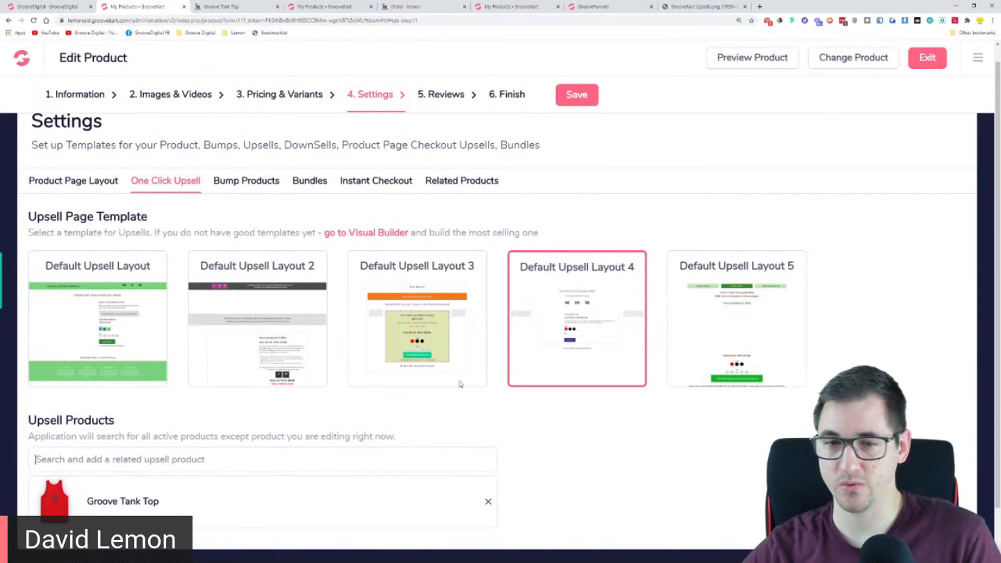
Preview the Groove Tee, add it to the cart in Red and proceed through checkout to the payment step
click(767, 63)
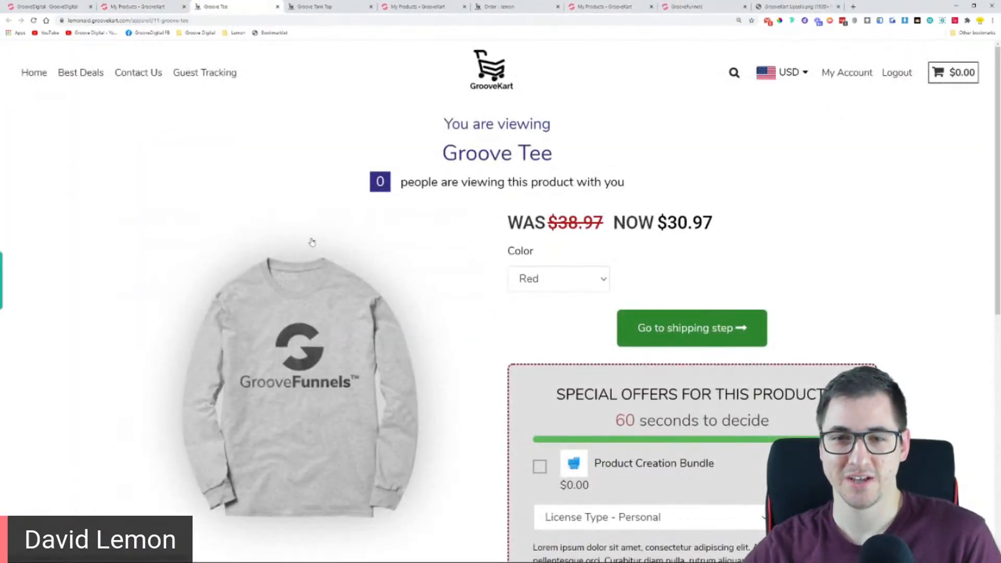
click(726, 336)
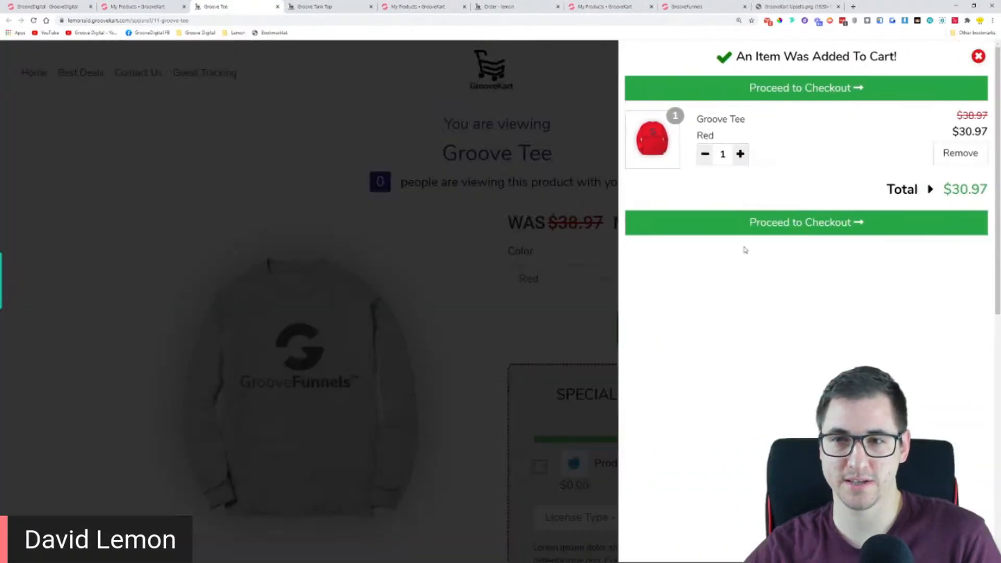
click(759, 229)
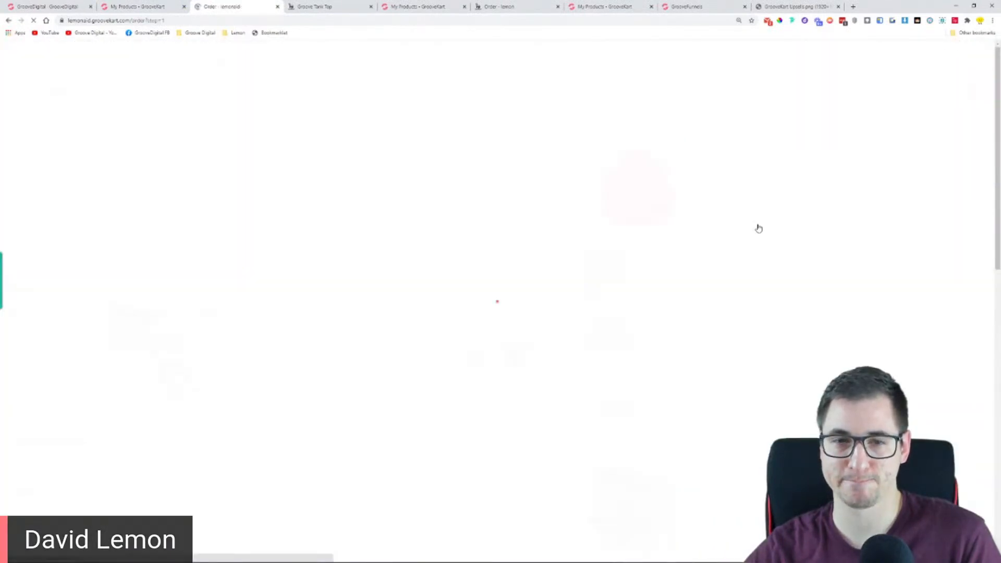
click(493, 549)
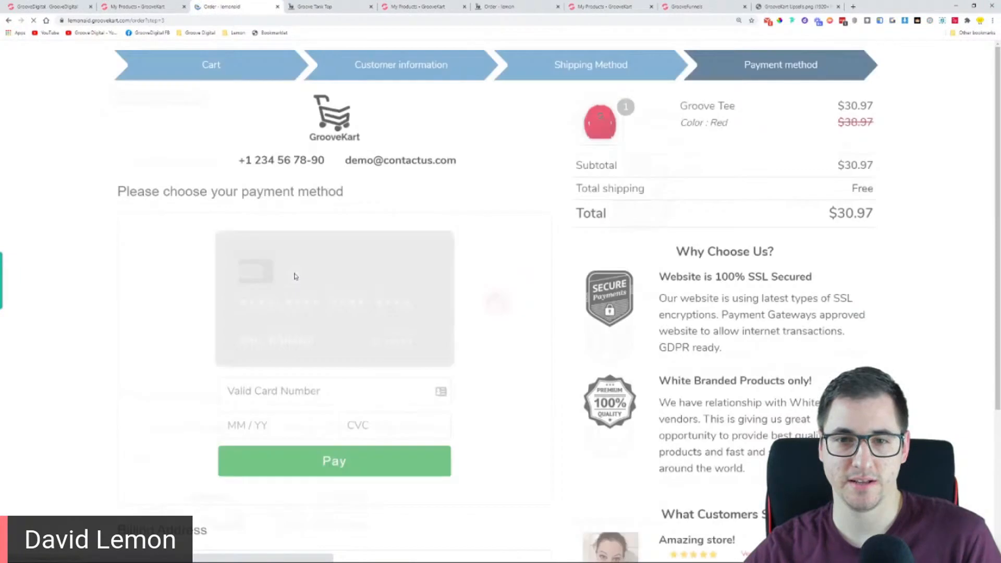
Enter the card number, expiry date and security code for the Groove Tee order and pay
click(277, 392)
text(4242)
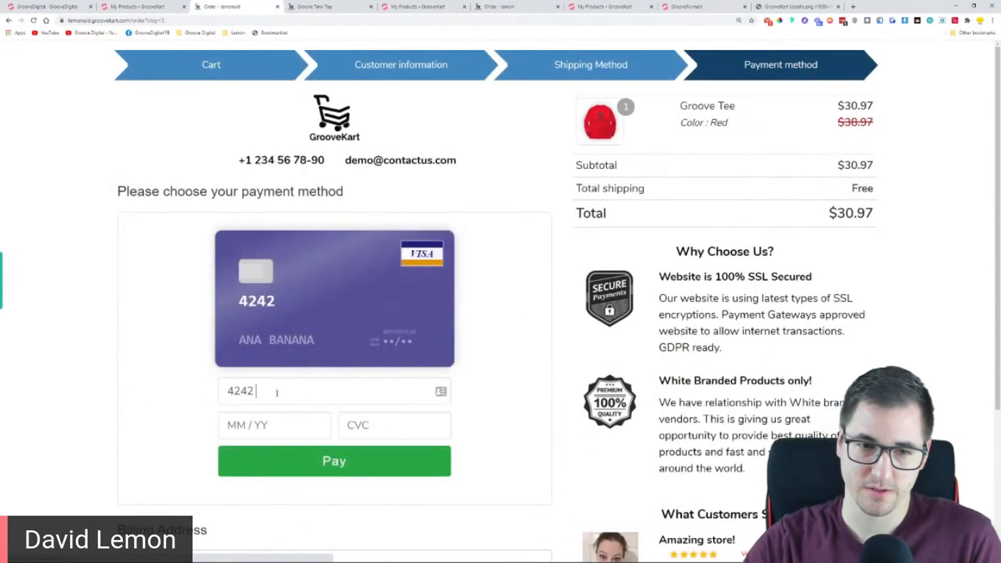
text( 4242 4242 4242 424)
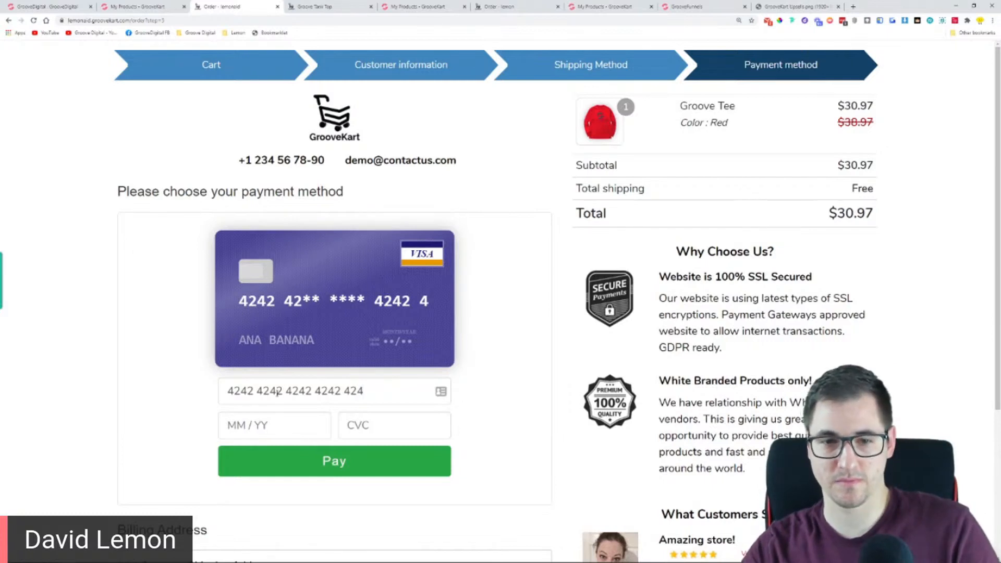
key(BackSpace)
key(BackSpace)
key(BackSpace)
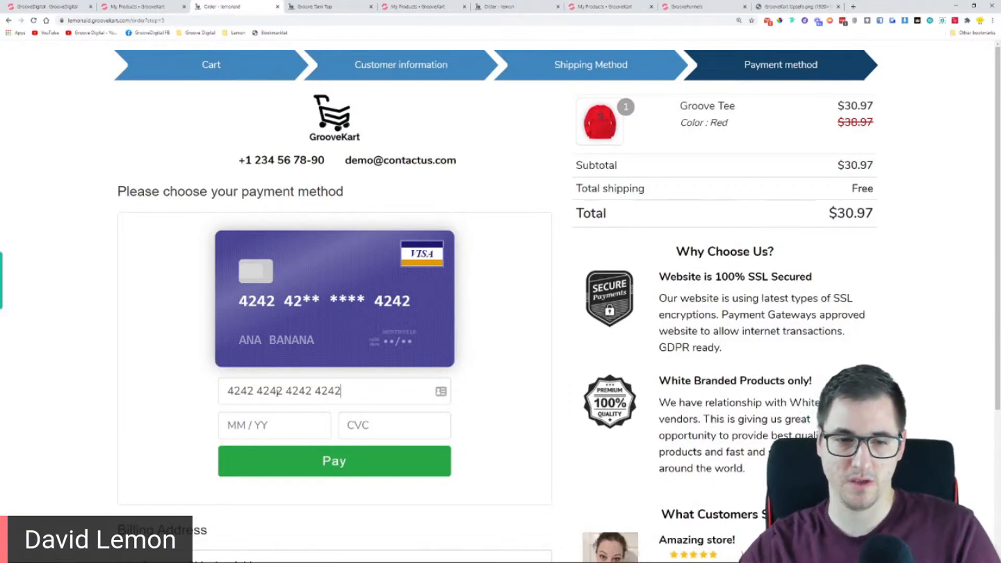
key(Tab)
text(0424123)
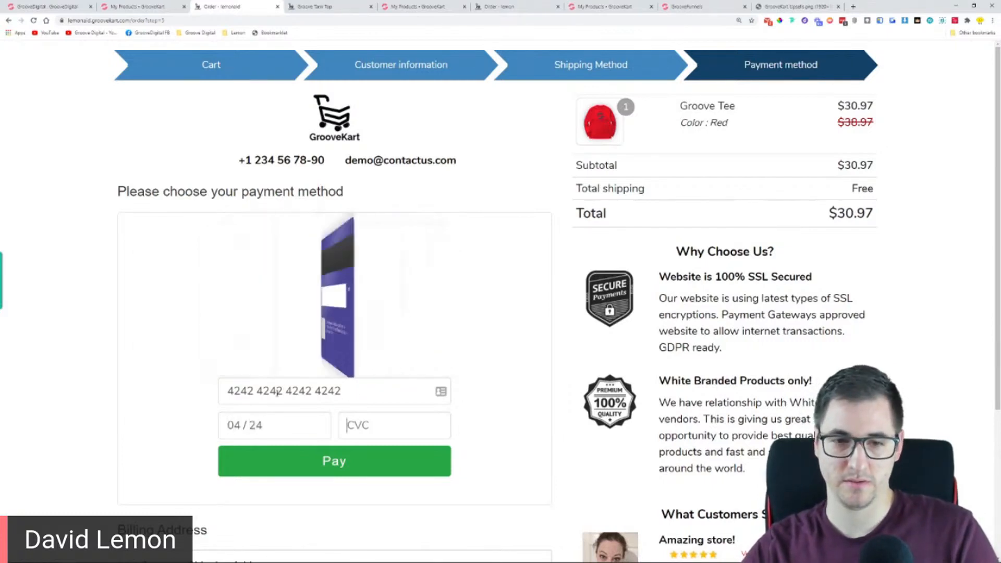
scroll(290, 398, down, 2)
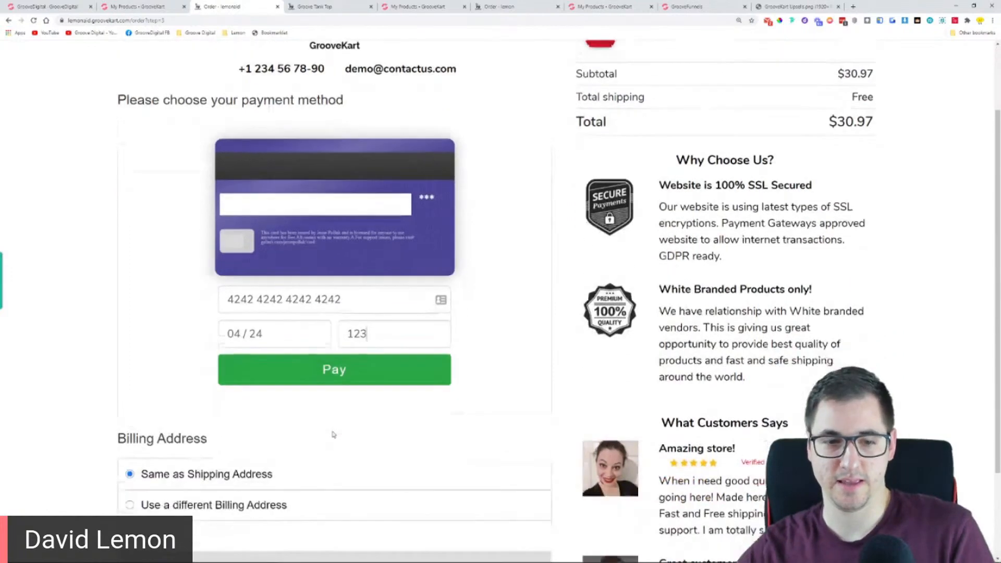
click(339, 365)
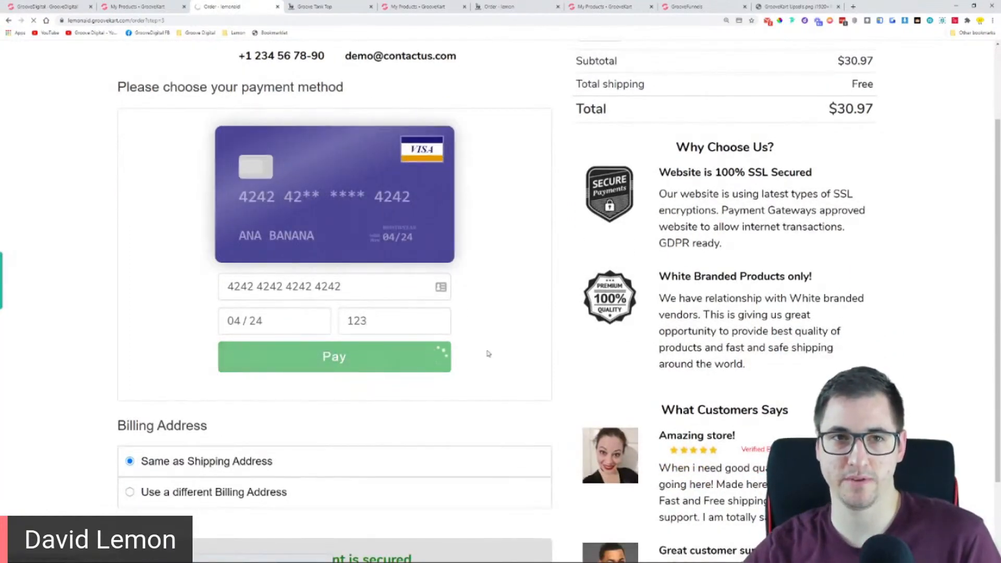
Check the Color choices offered for the Groove Tank Top on the one click upsell page
scroll(730, 284, down, 1)
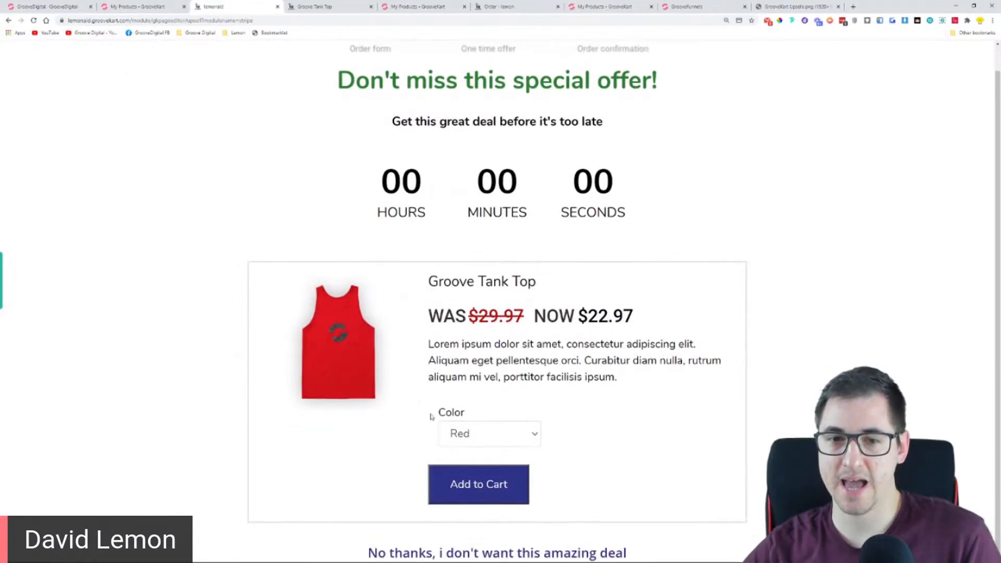
click(480, 434)
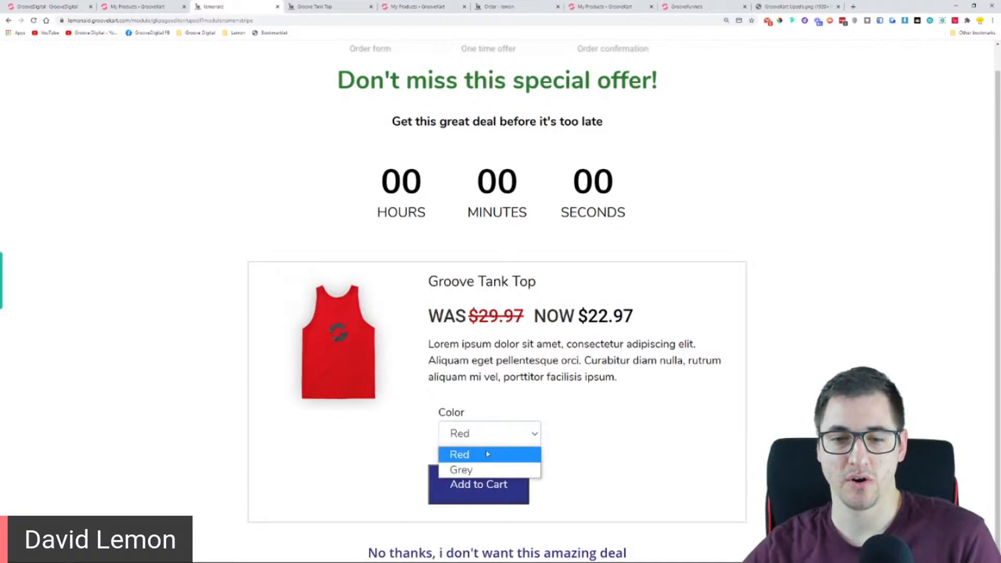
click(605, 426)
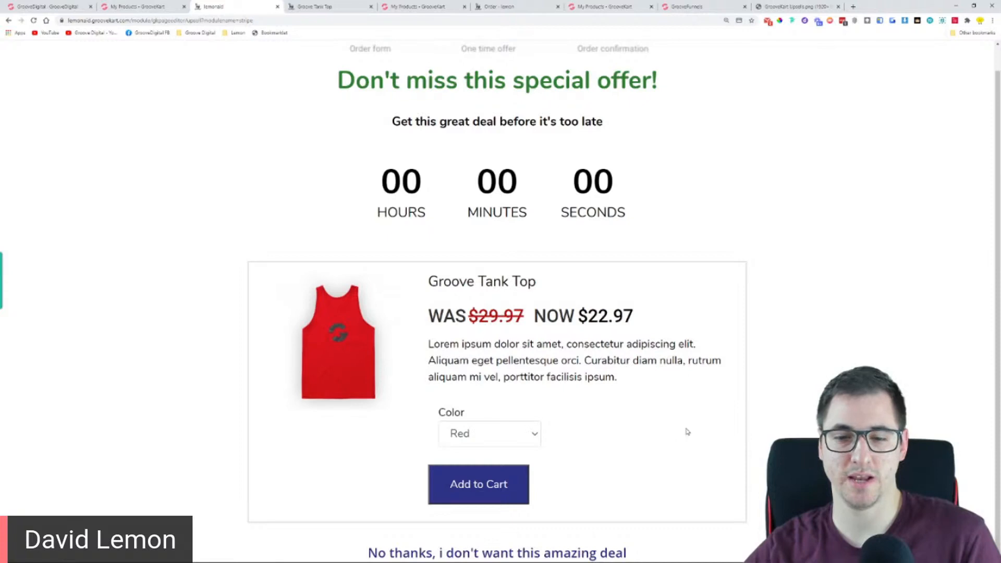
scroll(396, 245, up, 1)
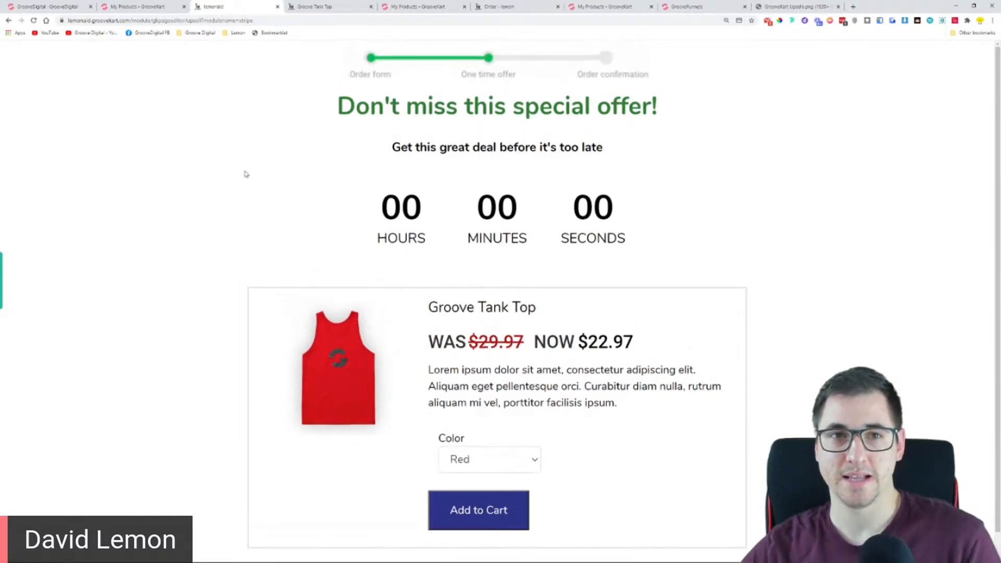
Fit the whole upsell offer on the page, then open the browser's save-card prompt and close it without saving
key(ctrl+minus)
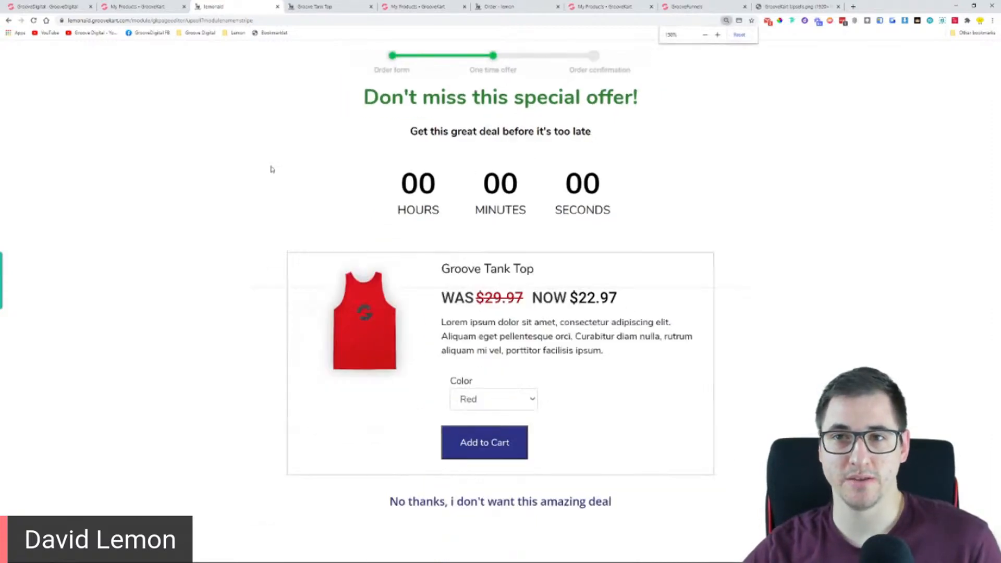
click(738, 21)
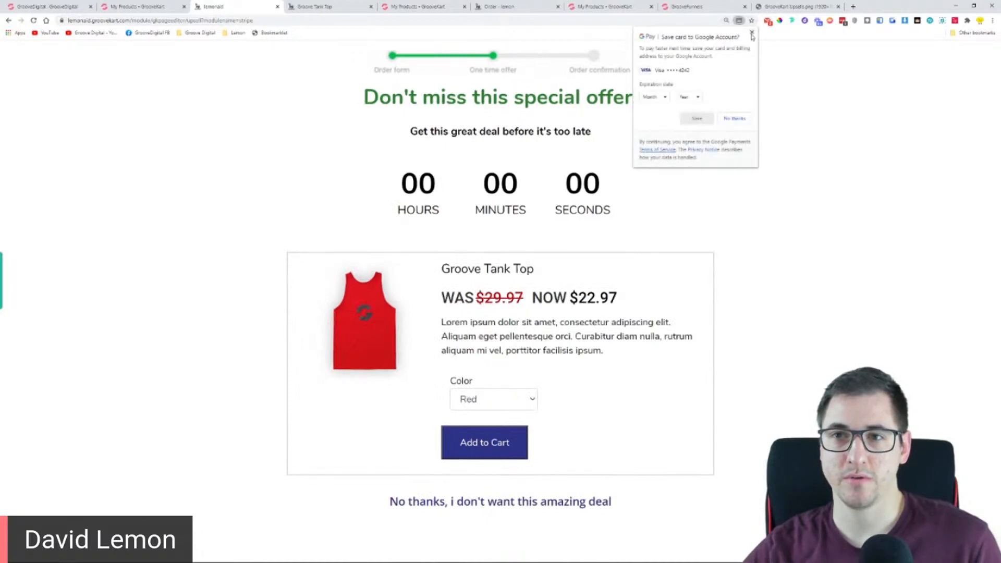
click(752, 33)
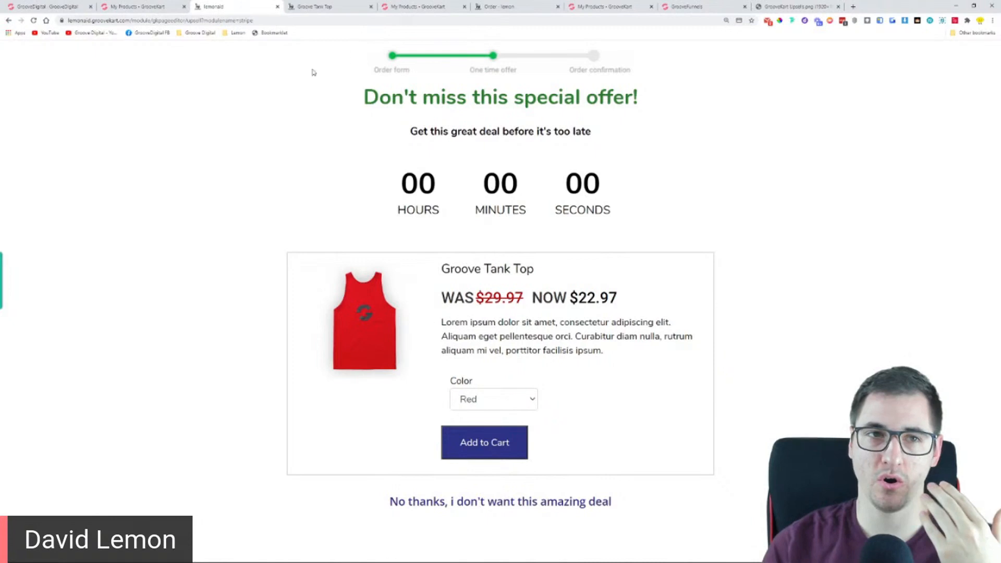
Go back to the payment step, return to the Groove Tank Top upsell offer and close the store page
click(9, 20)
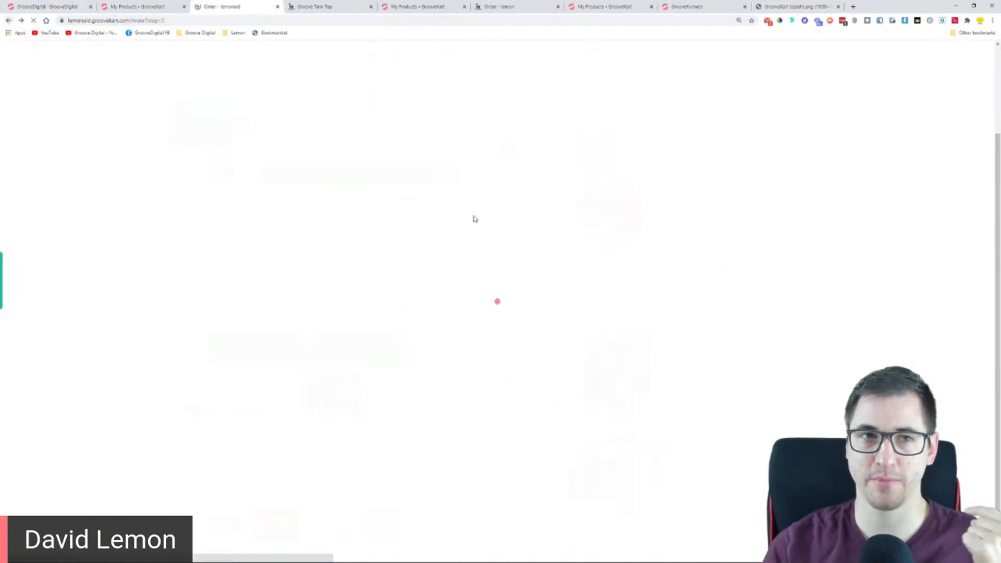
scroll(451, 252, up, 2)
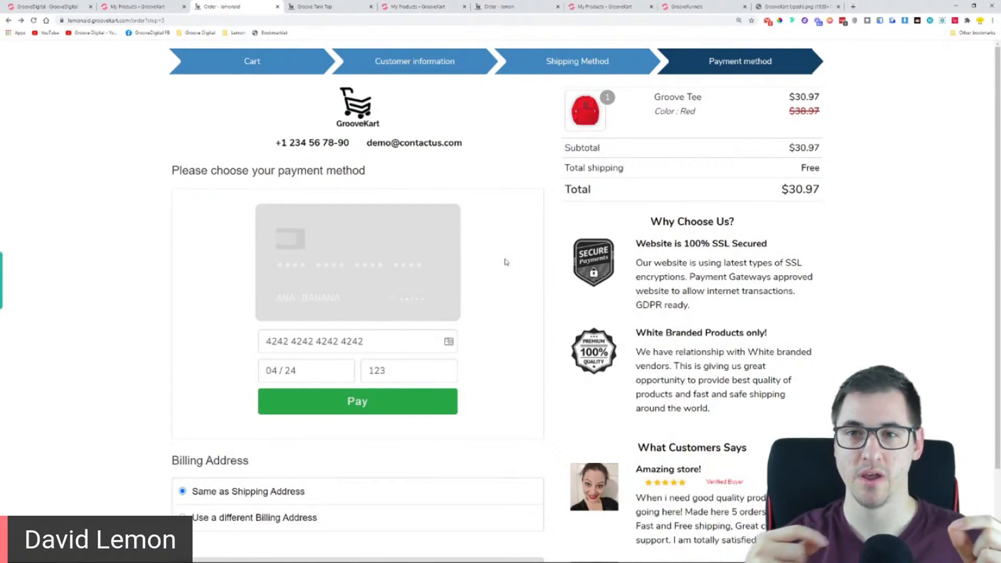
click(21, 21)
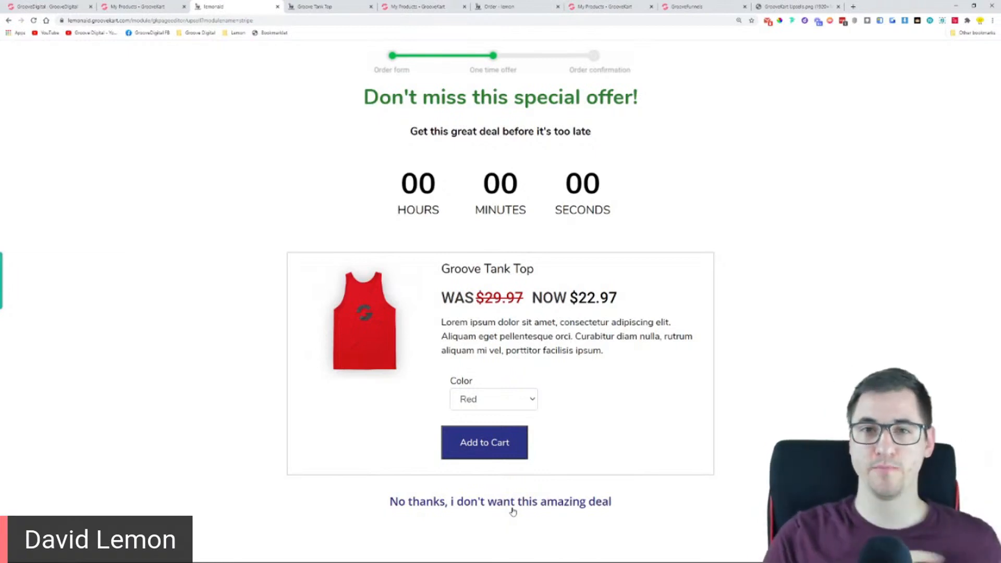
click(278, 7)
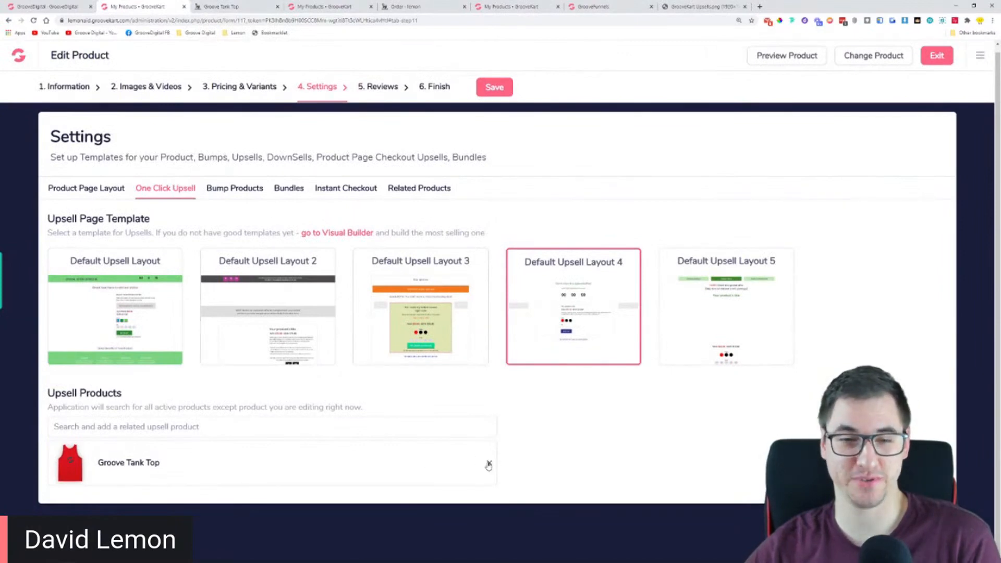
Delete Groove Tank Top from the Groove Tee's upsell products and exit the product editor
click(490, 463)
click(600, 159)
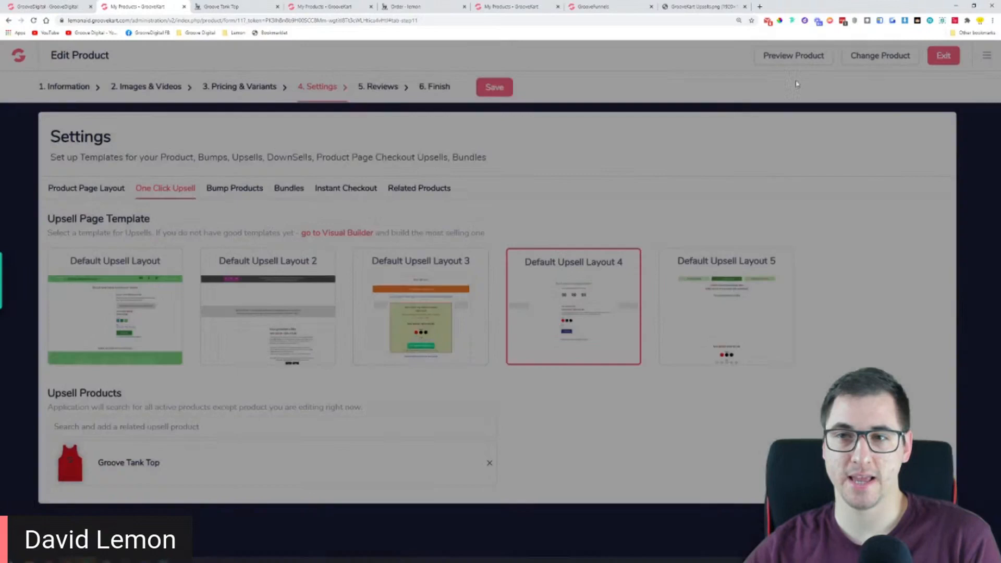
click(933, 64)
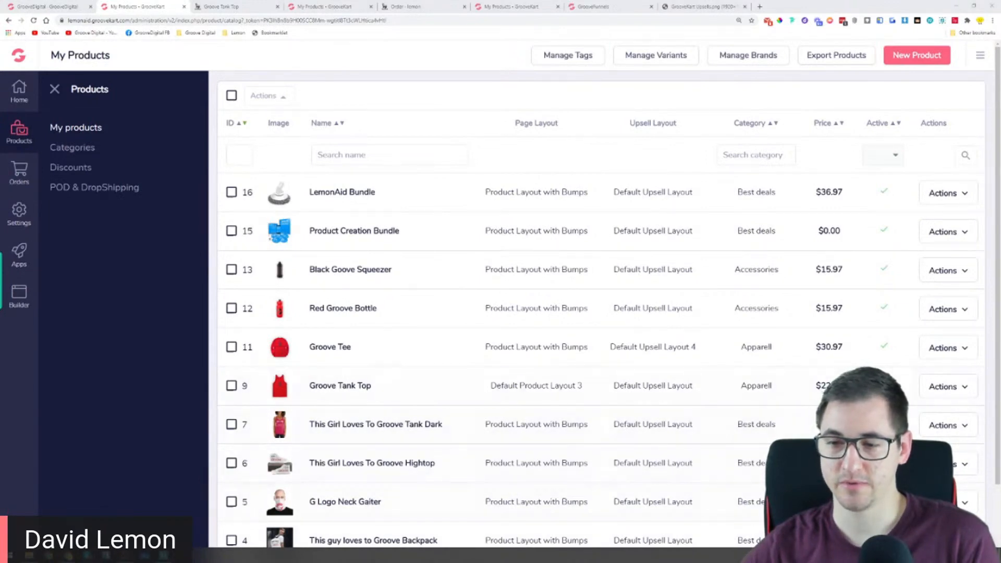
Look through the store's product list and start a new product
click(477, 32)
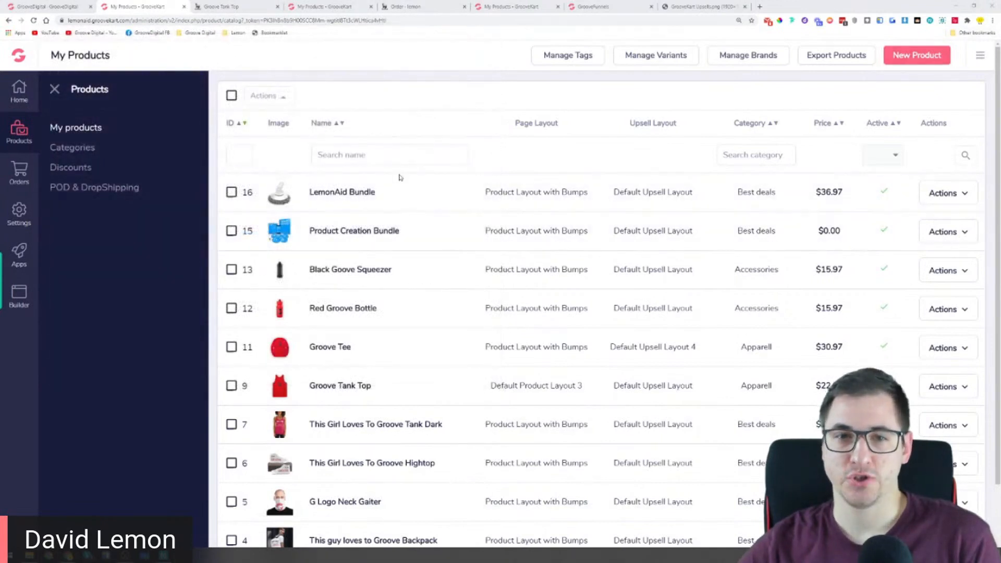
scroll(312, 202, down, 1)
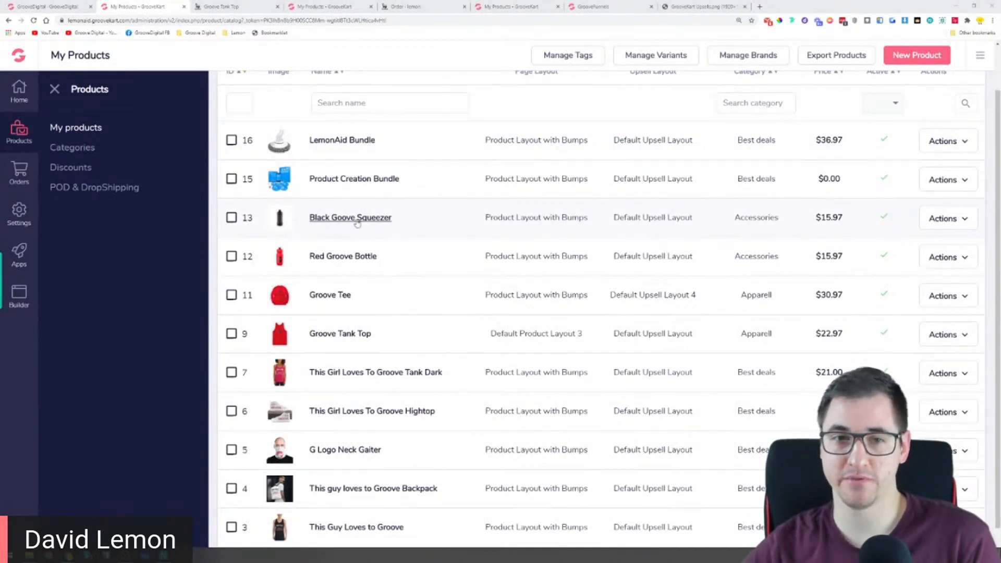
scroll(518, 183, up, 1)
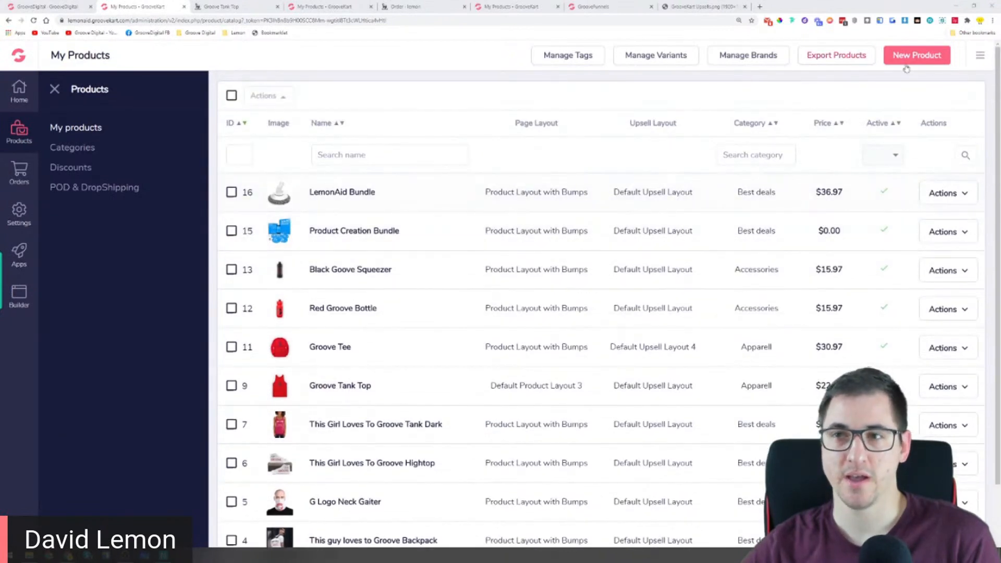
click(924, 62)
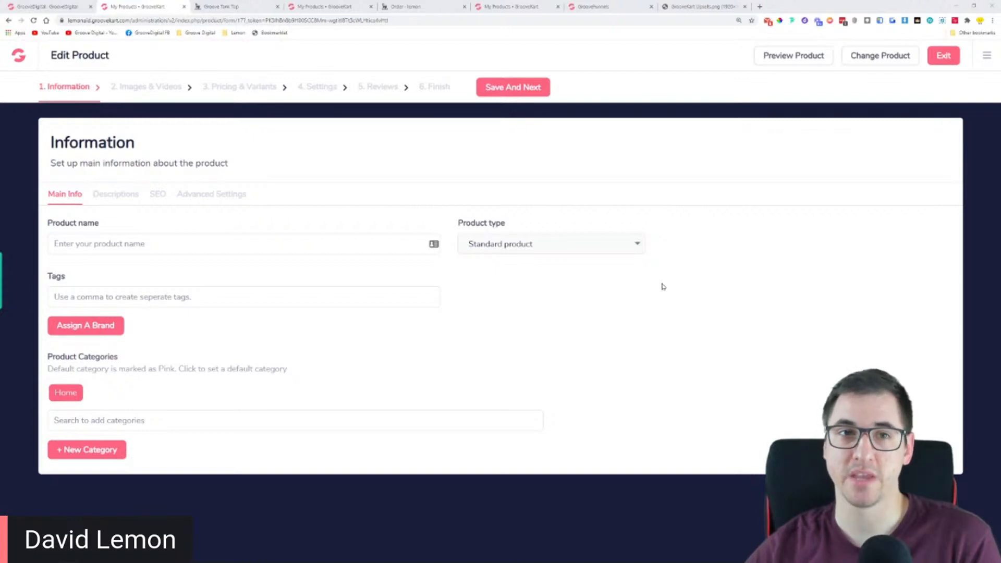
Open the payment gateway settings of the Lemon store and review the available gateways, including Uviba
click(63, 6)
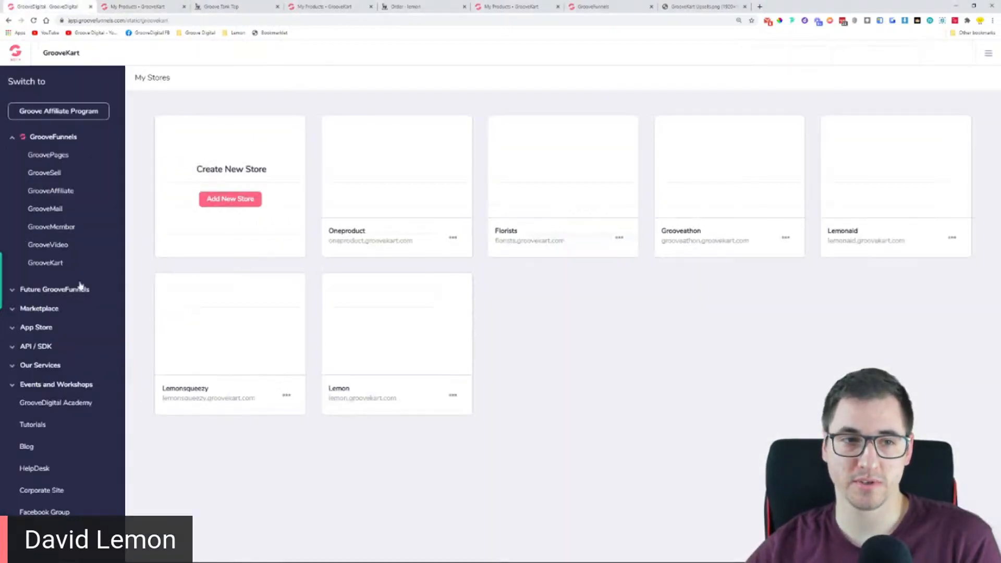
click(135, 5)
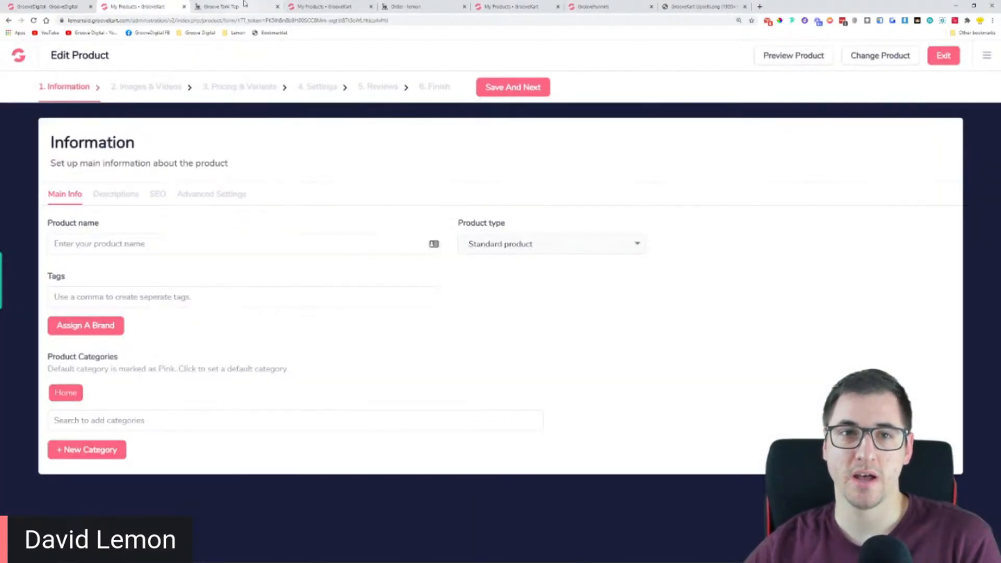
click(337, 7)
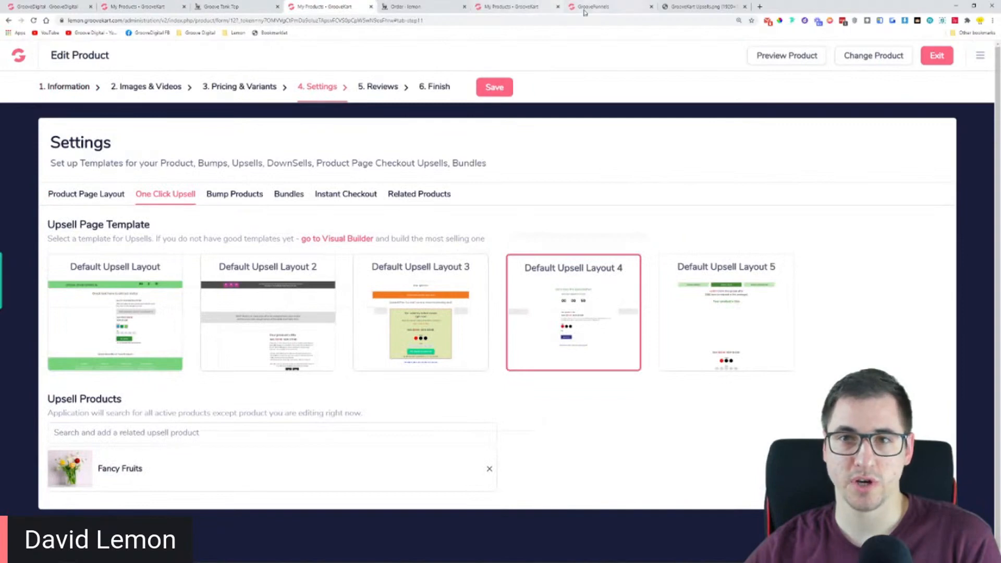
click(600, 7)
click(503, 6)
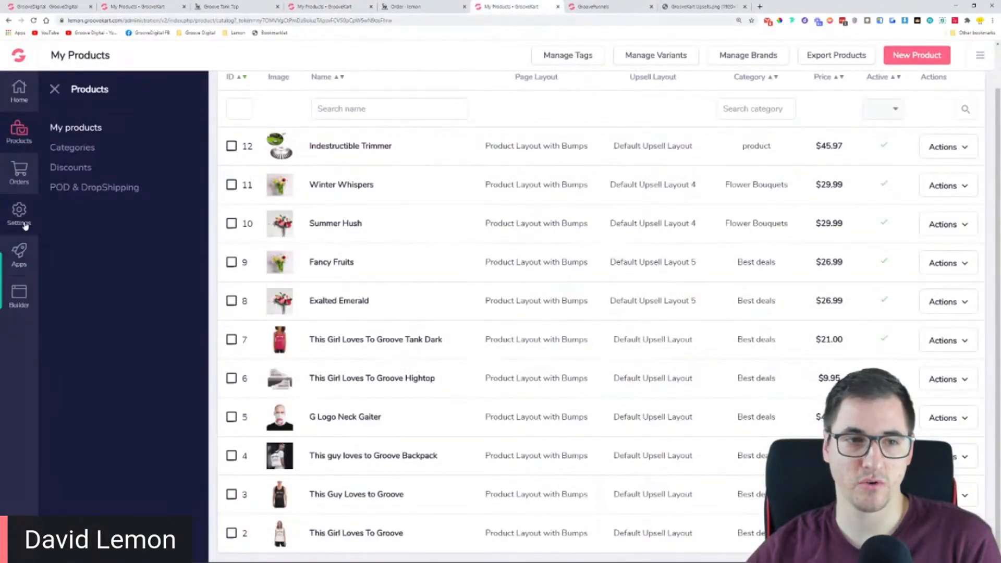
click(19, 213)
click(75, 152)
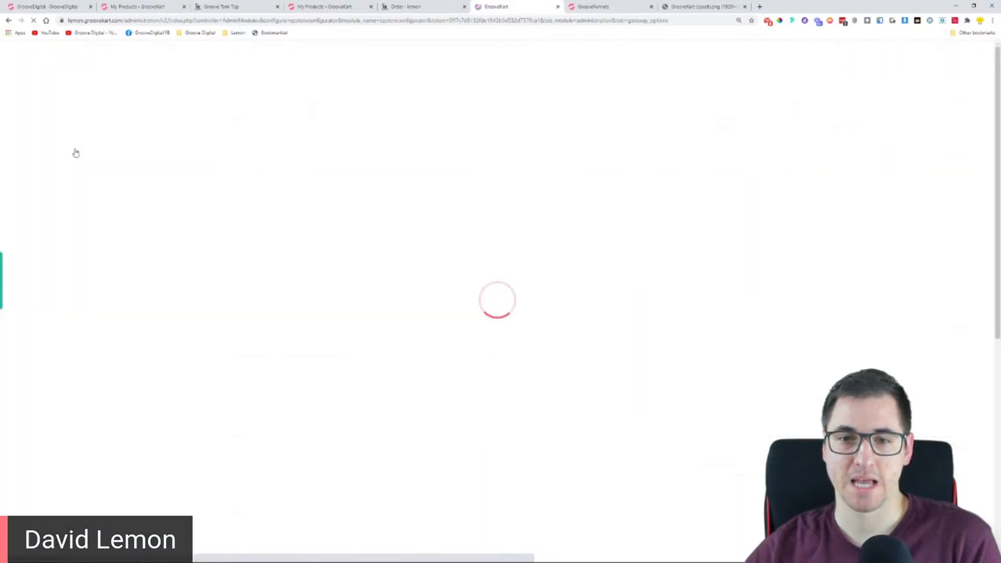
scroll(295, 305, down, 5)
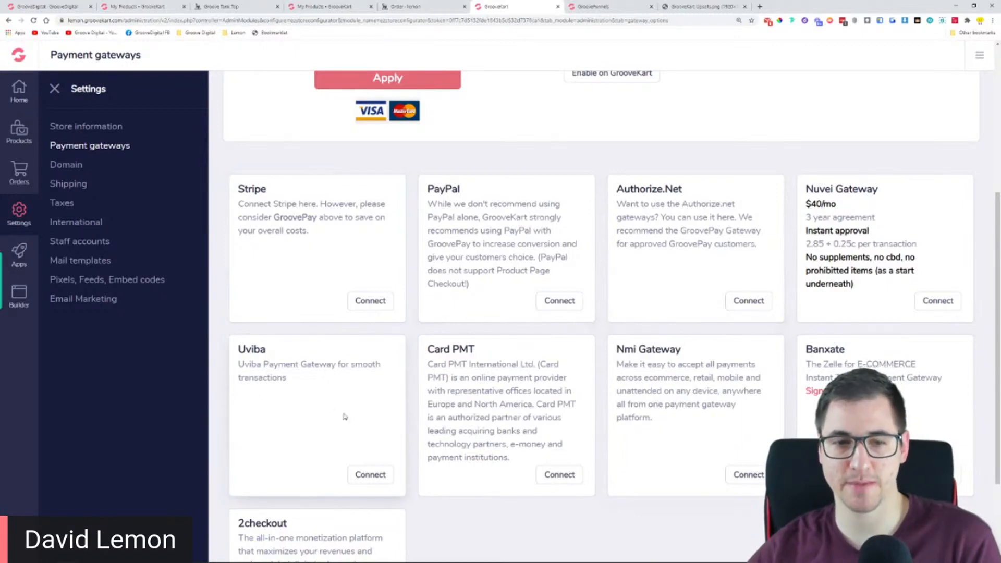
double_click(245, 350)
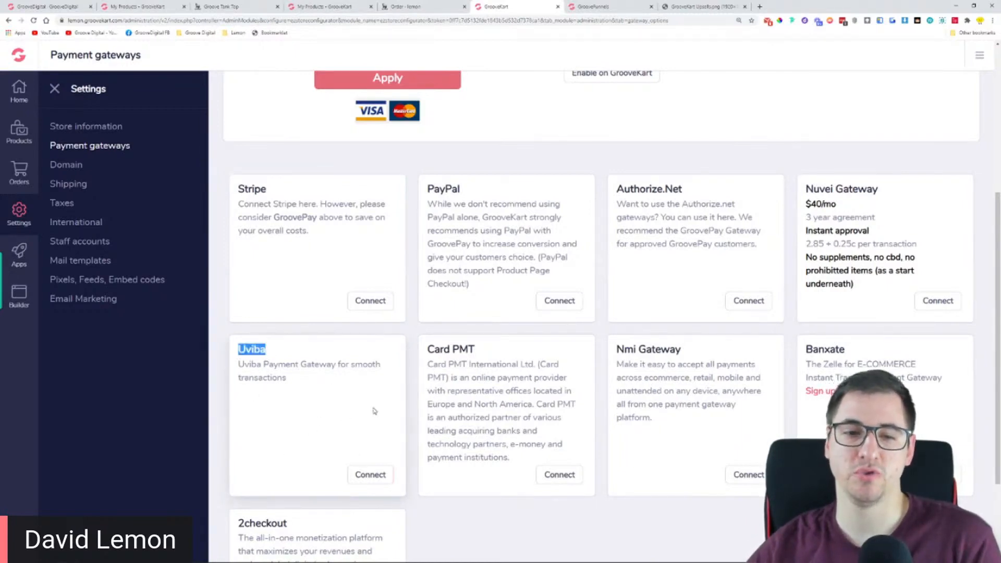
scroll(402, 401, up, 4)
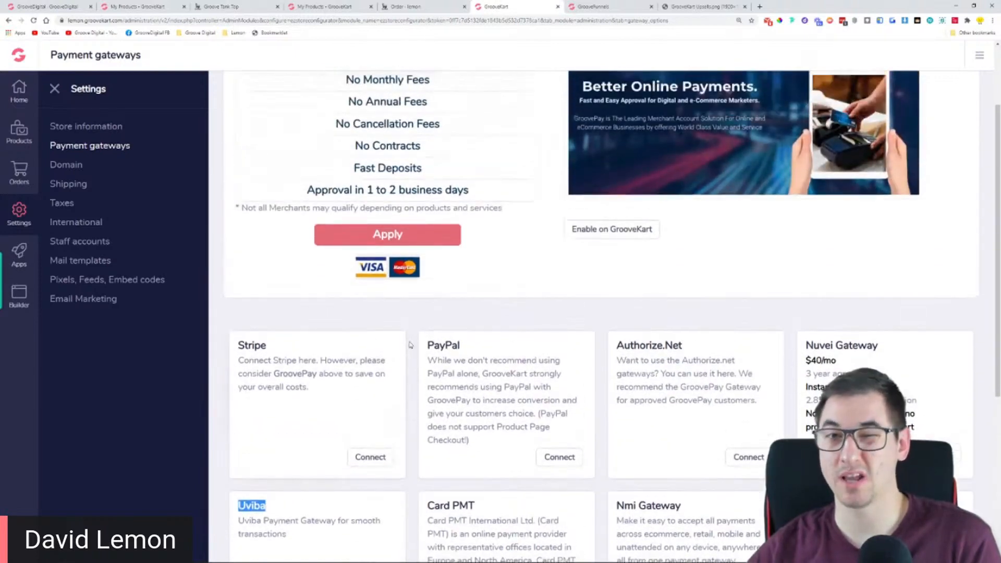
scroll(445, 355, up, 2)
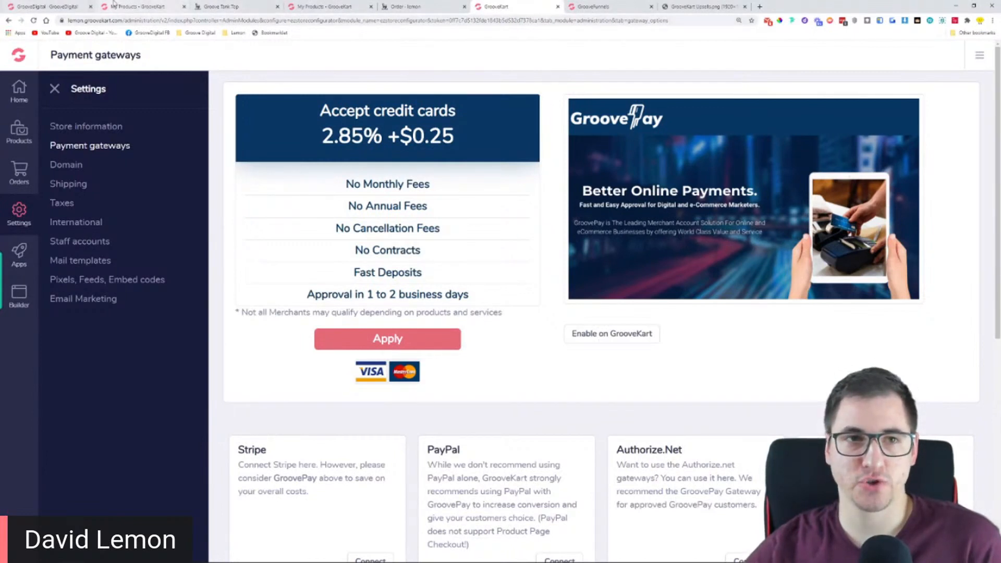
Return to the new product in the Lemonaid store and name it "Bottle Cleaning Set"
click(133, 6)
click(200, 252)
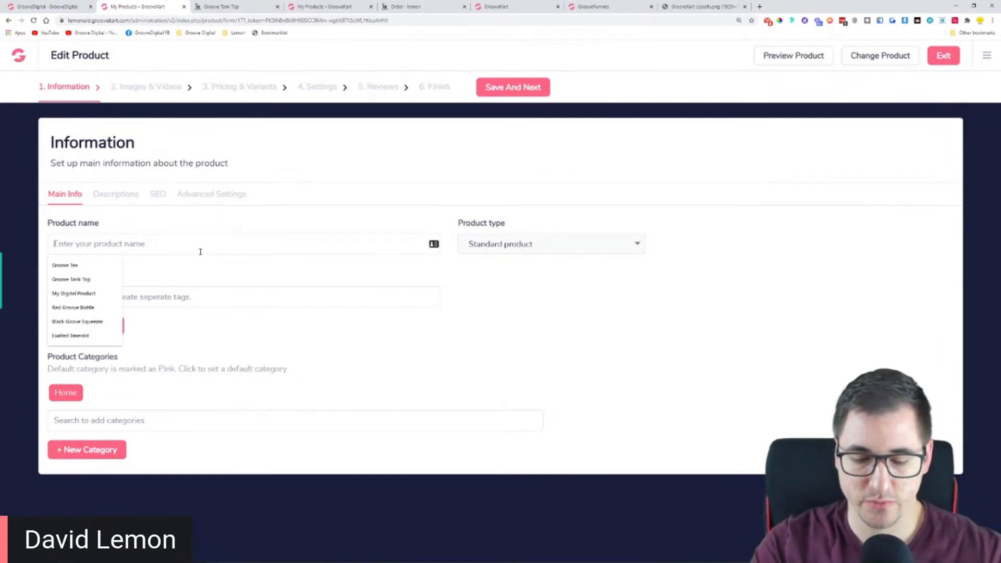
text(Clea)
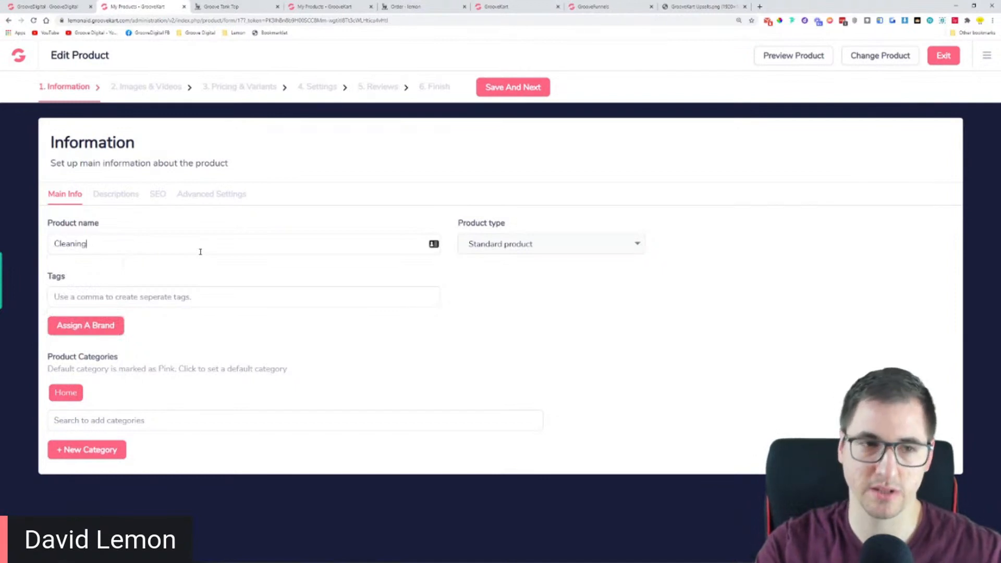
text(ning)
key(Home)
text(Bottle)
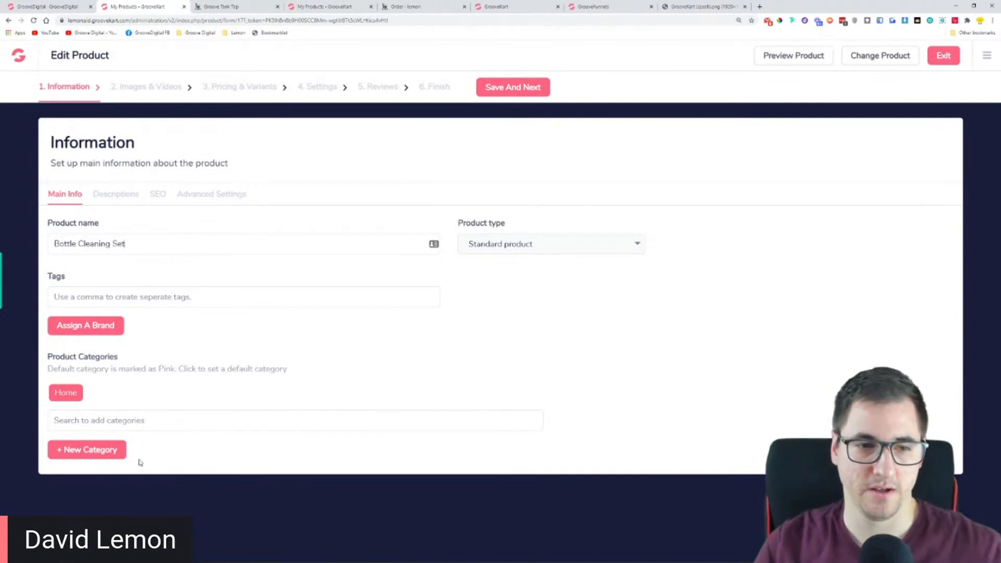
Add the Best deals category to the Bottle Cleaning Set product and save its main information
text(produ)
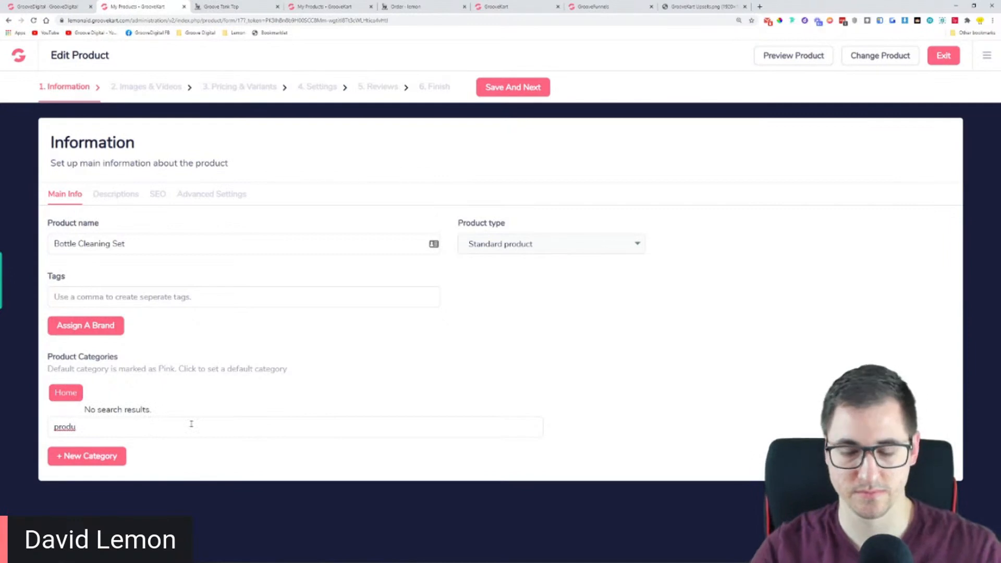
key(BackSpace)
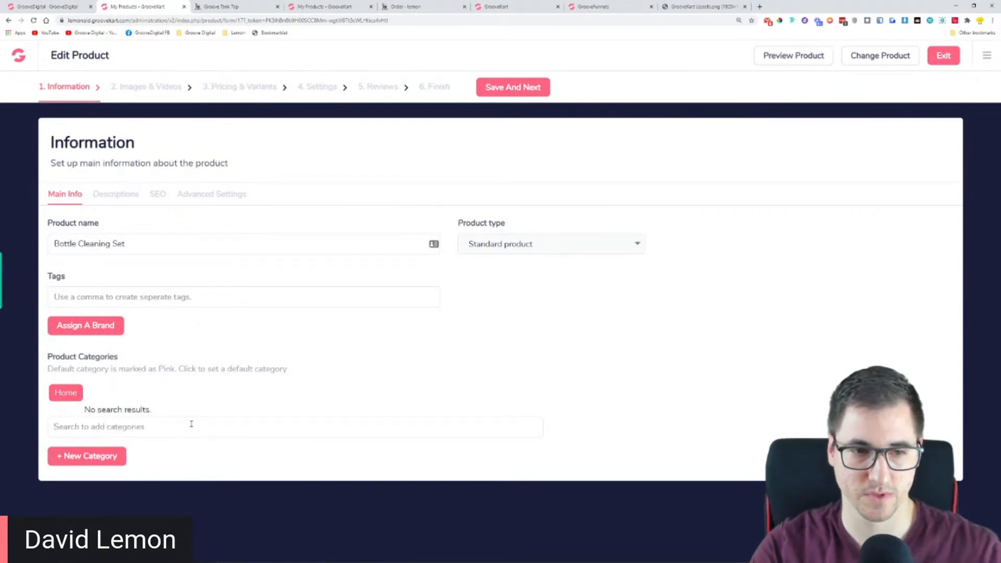
text(b)
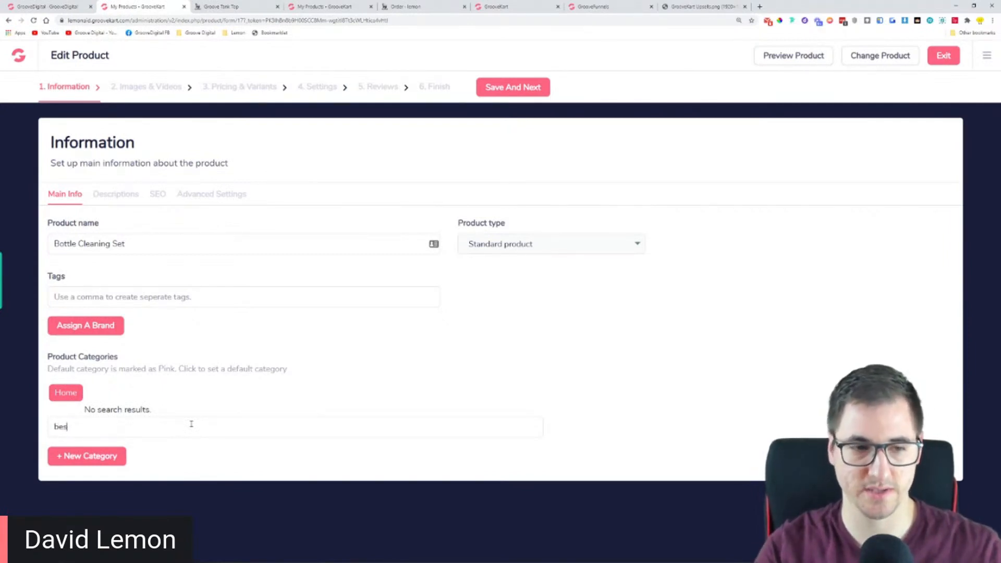
text(es)
click(169, 451)
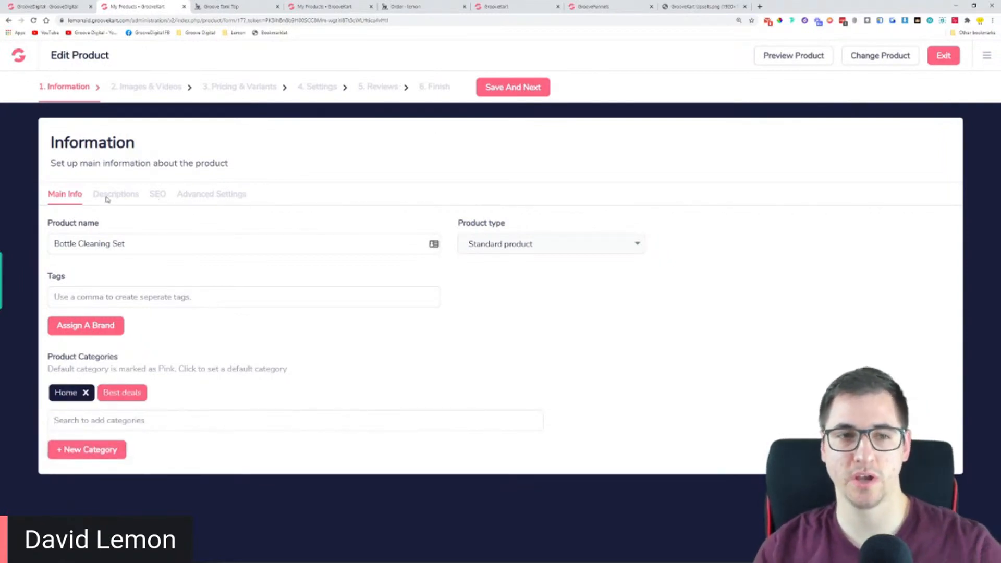
click(507, 88)
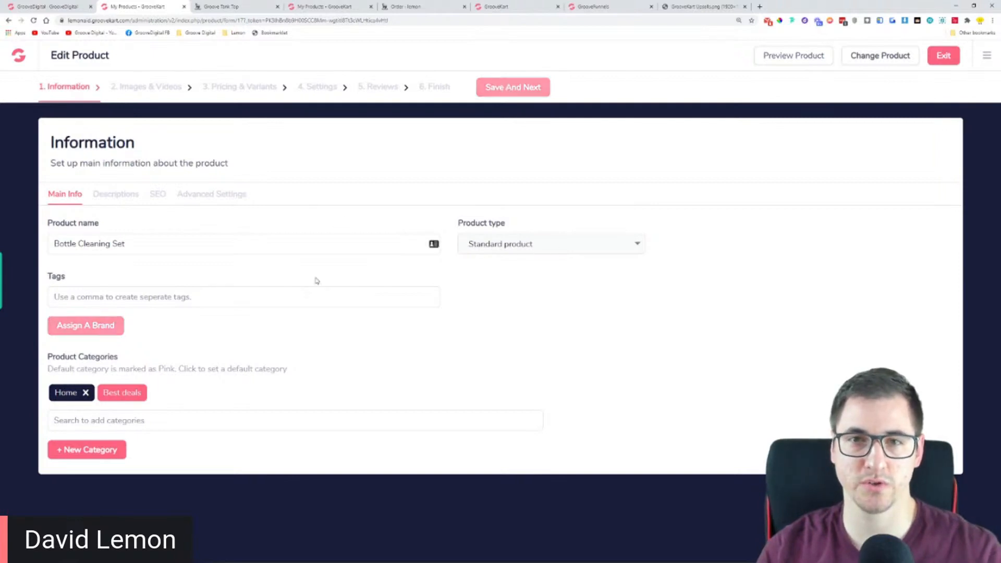
View the product's Descriptions section and return to the Images & Videos stage
click(131, 193)
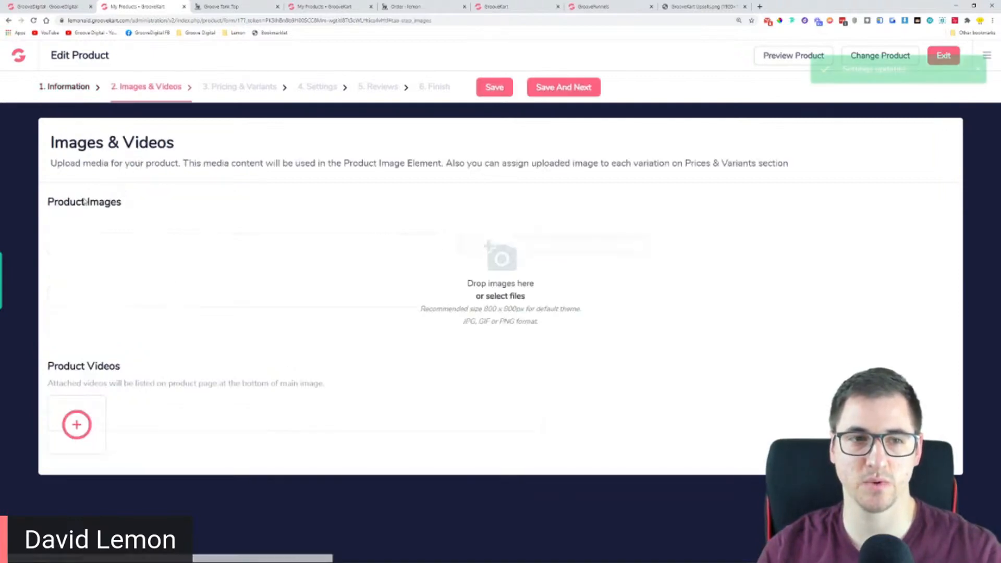
click(85, 90)
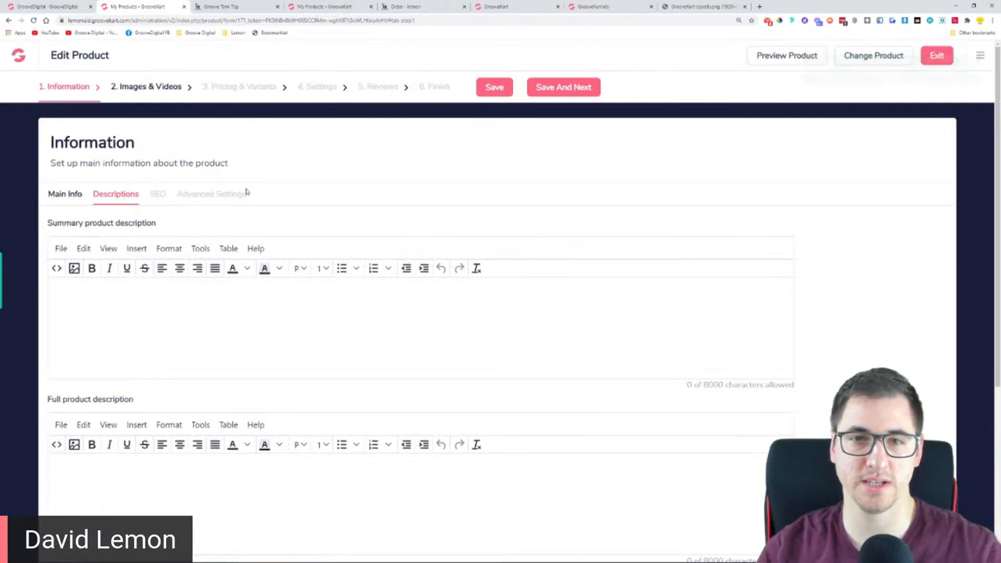
click(156, 87)
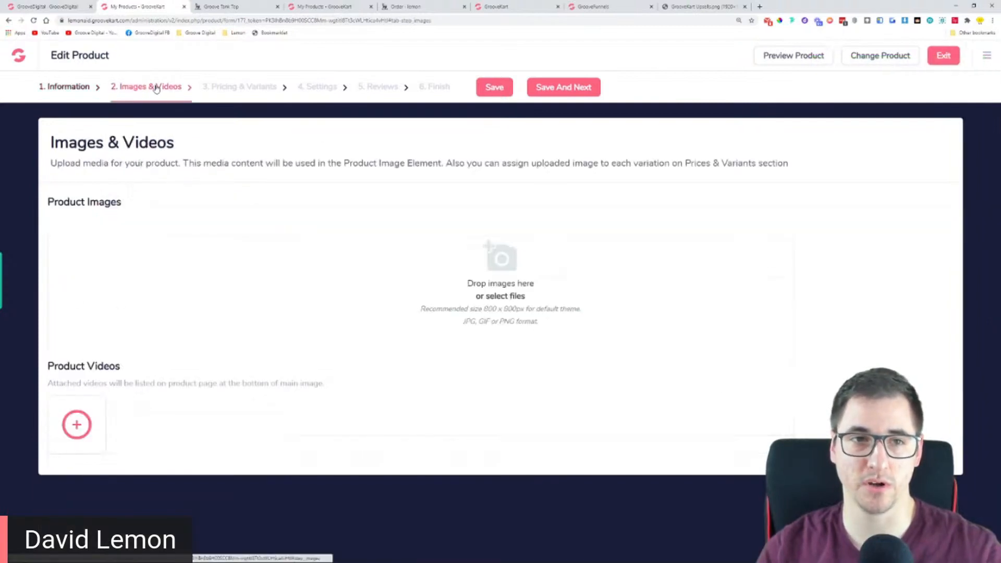
Search Google Images for "bottle cleaning set" in a new browser tab
click(759, 6)
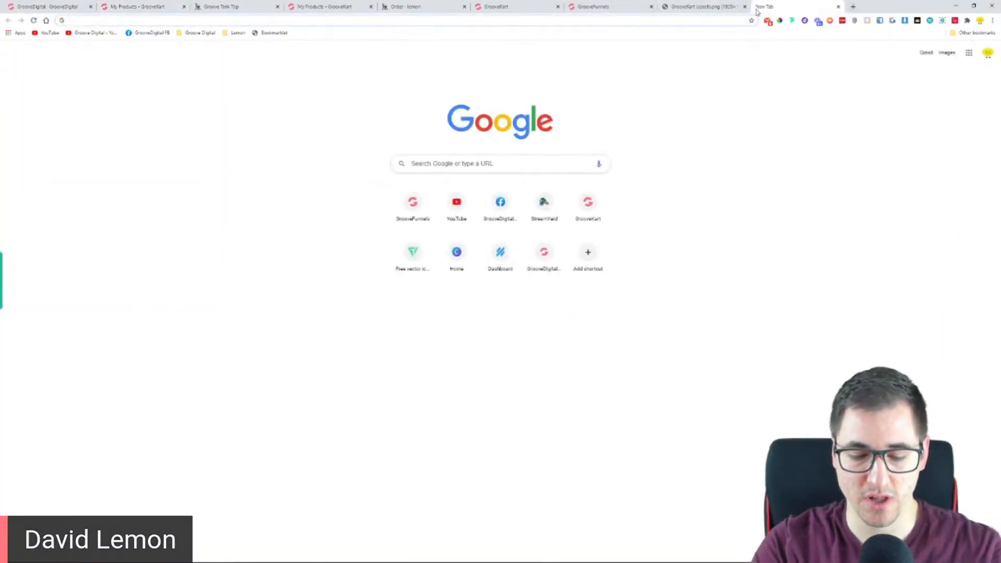
text(bottle)
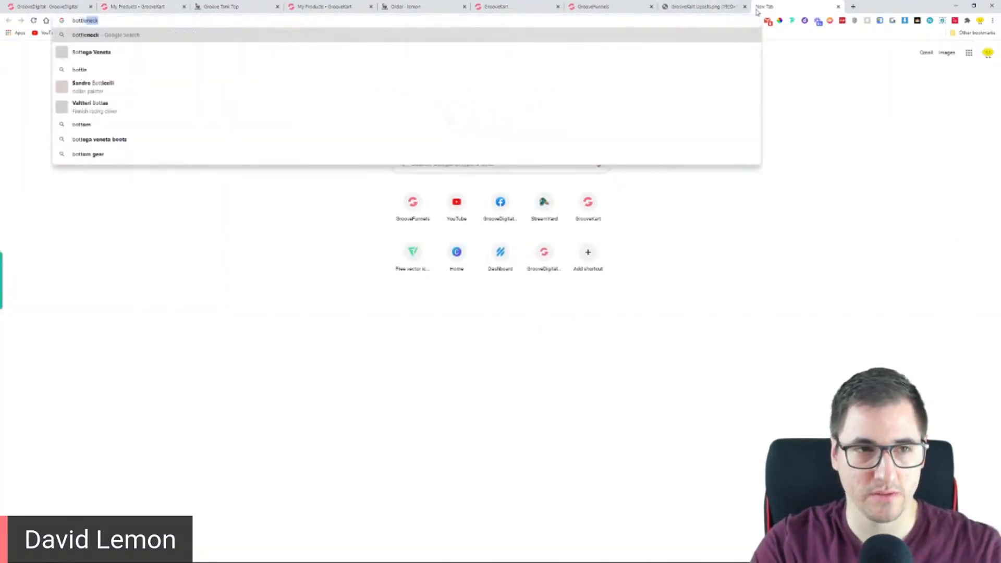
text( cle)
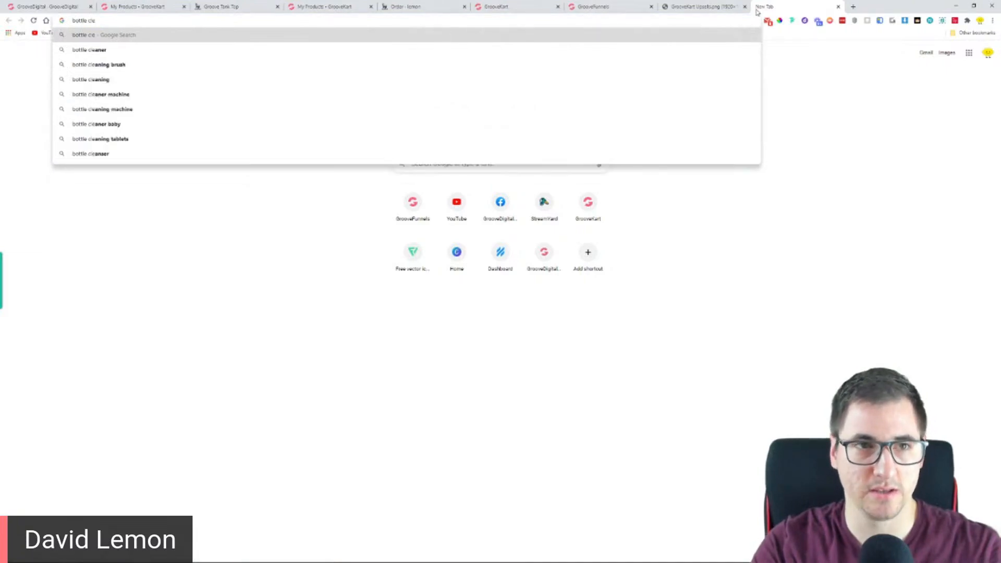
key(Down)
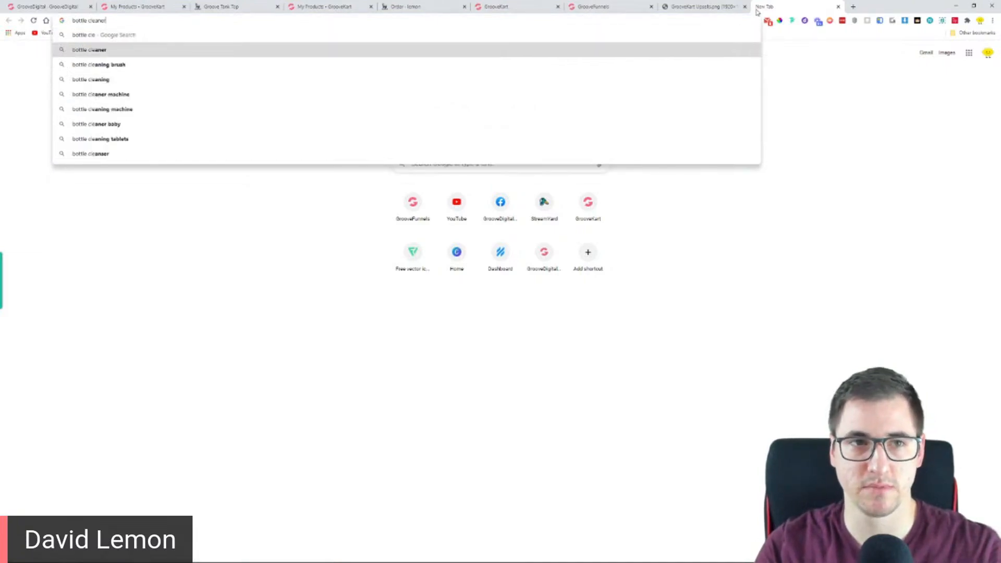
text(aning set)
key(Return)
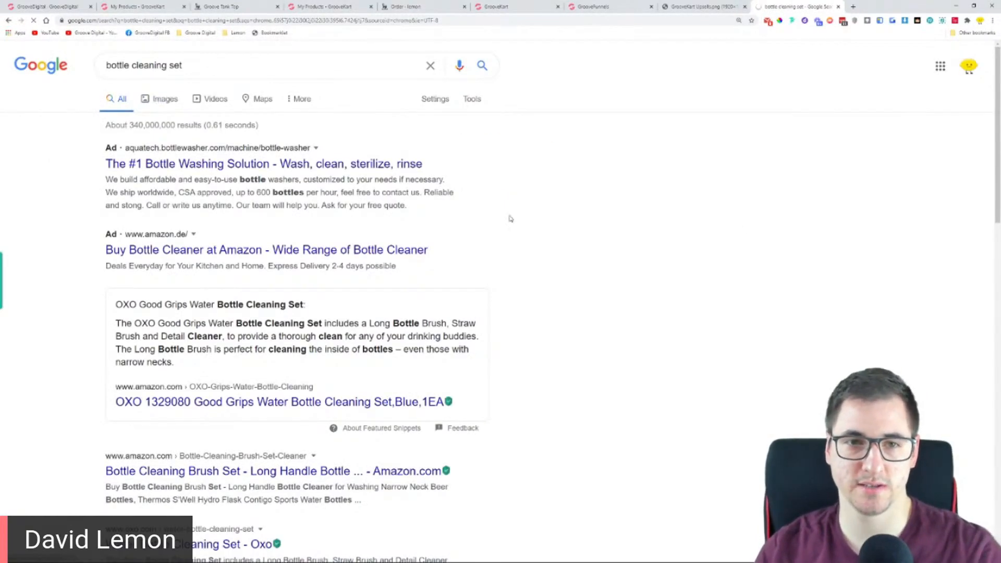
click(160, 99)
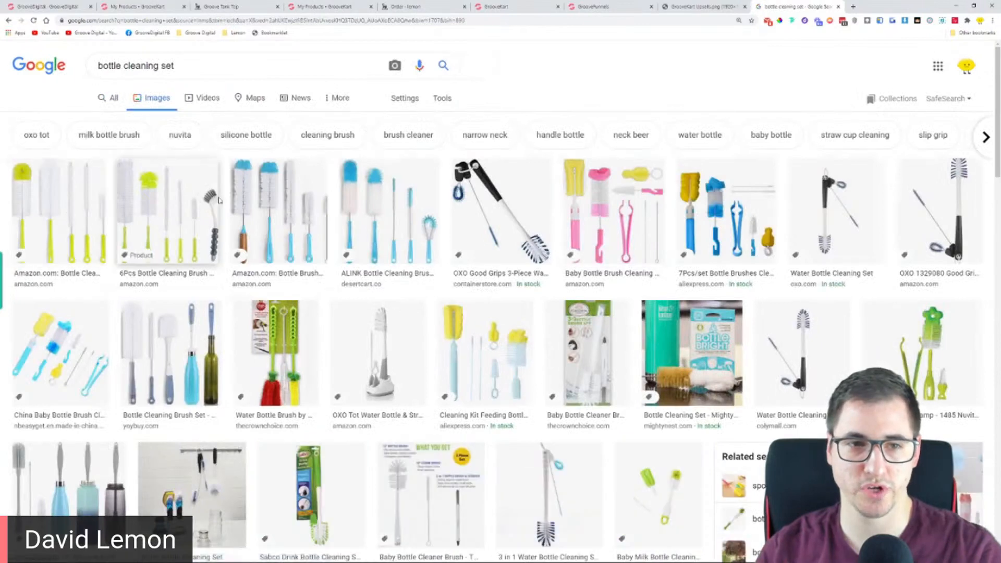
Open the full-size picture of Amazon's 6Pcs Bottle Cleaning Brush set in its own browser tab
click(215, 201)
right_click(778, 251)
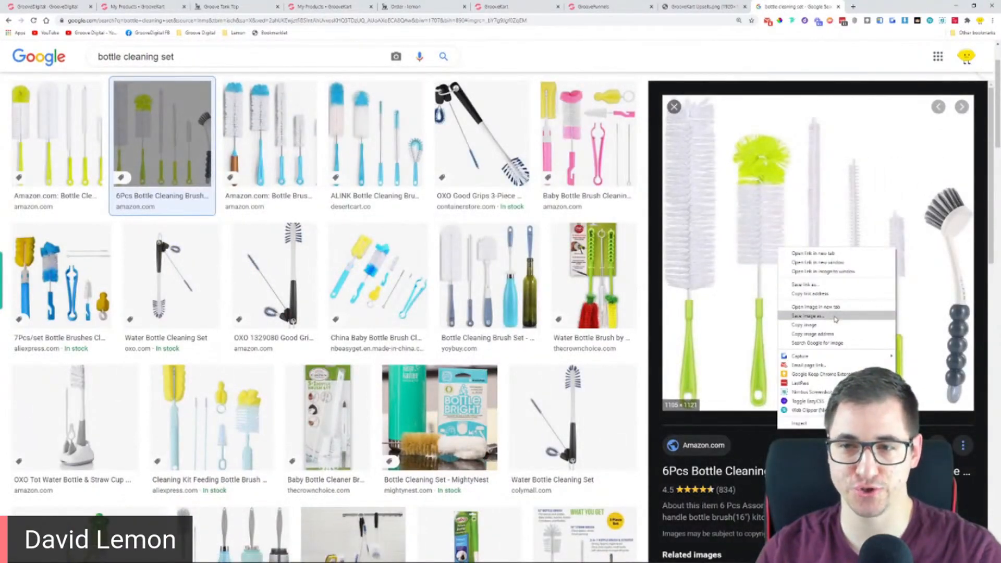
click(815, 307)
click(865, 7)
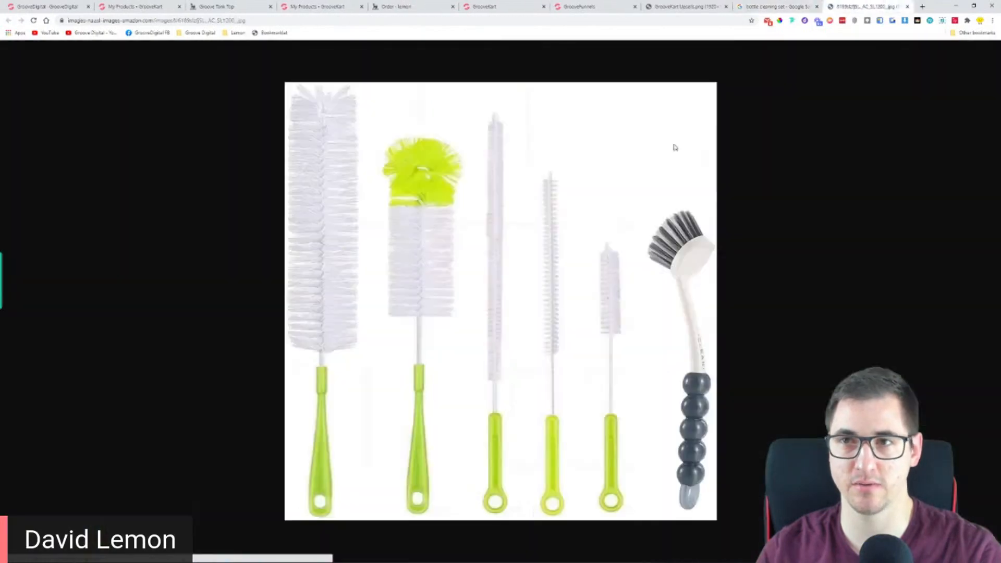
Save the brush set picture to the computer, upload it as the Bottle Cleaning Set's product image and save
right_click(501, 216)
click(533, 230)
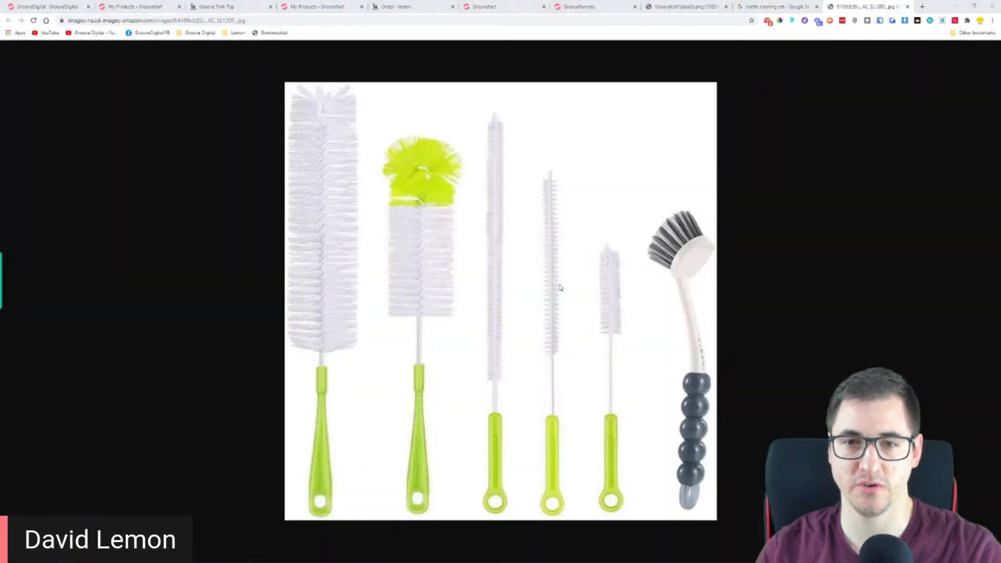
click(587, 399)
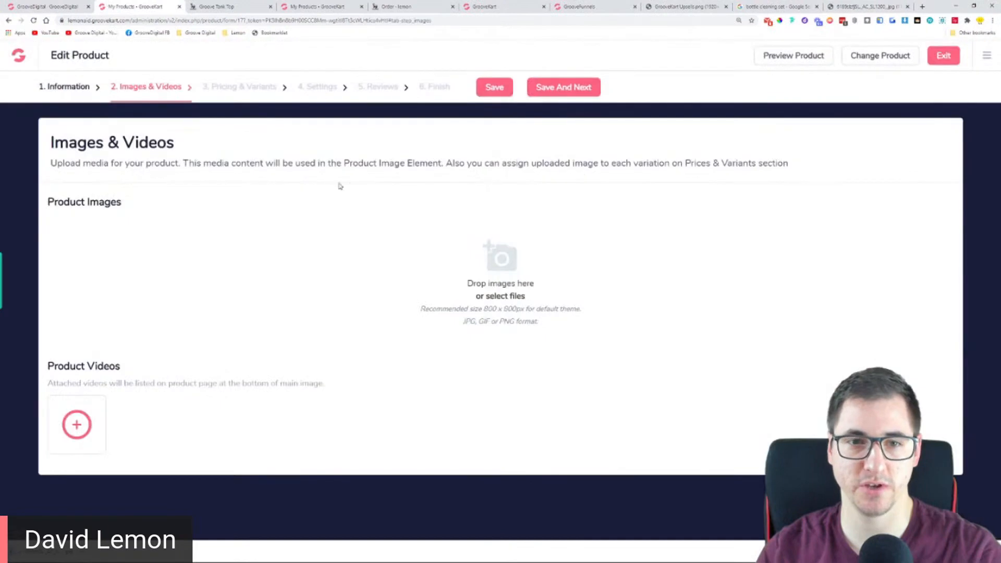
drag(42, 551, 473, 271)
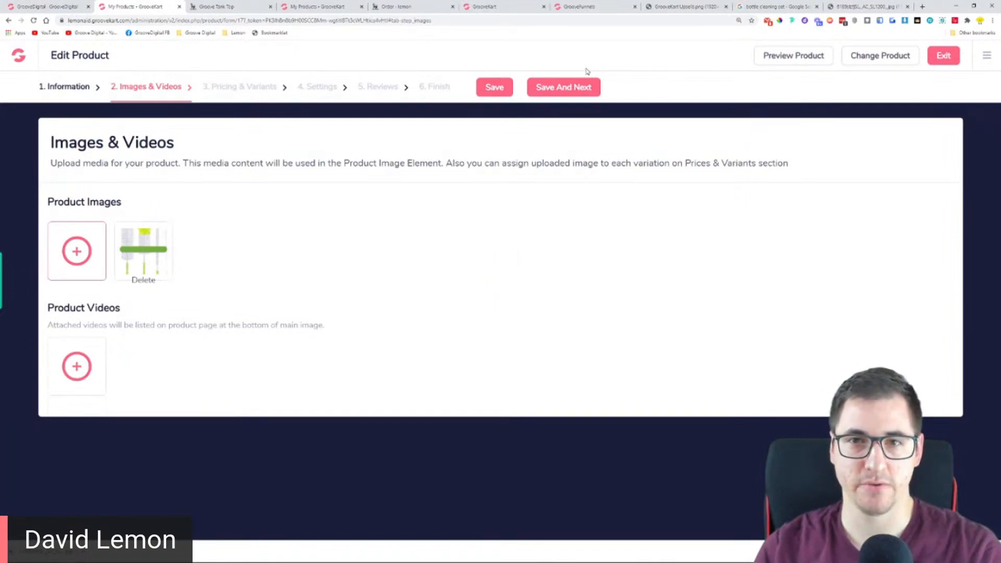
click(572, 89)
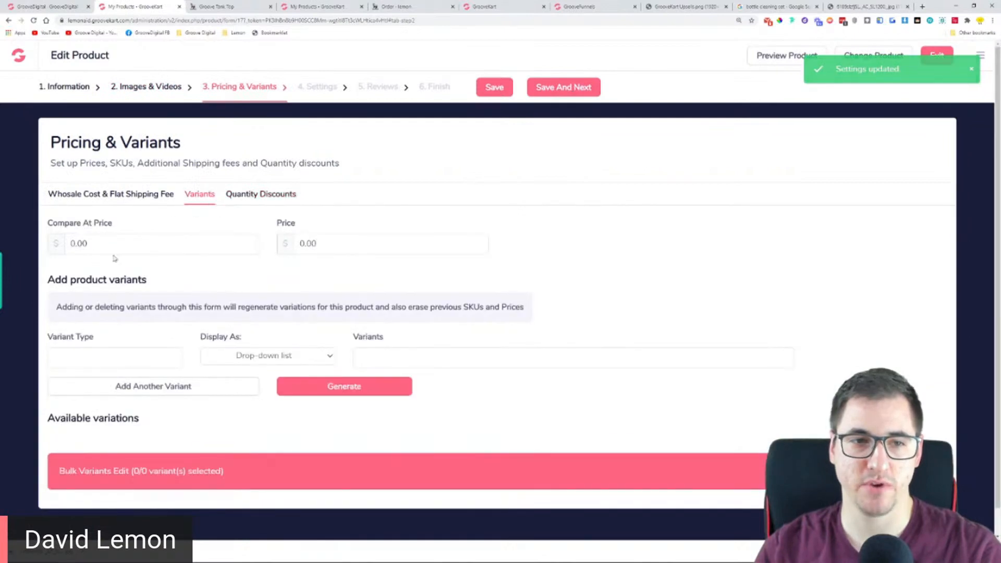
Set the Bottle Cleaning Set's compare at price to $27.99 and its price to $14.97, and save the pricing
double_click(141, 246)
text(27.99)
key(Tab)
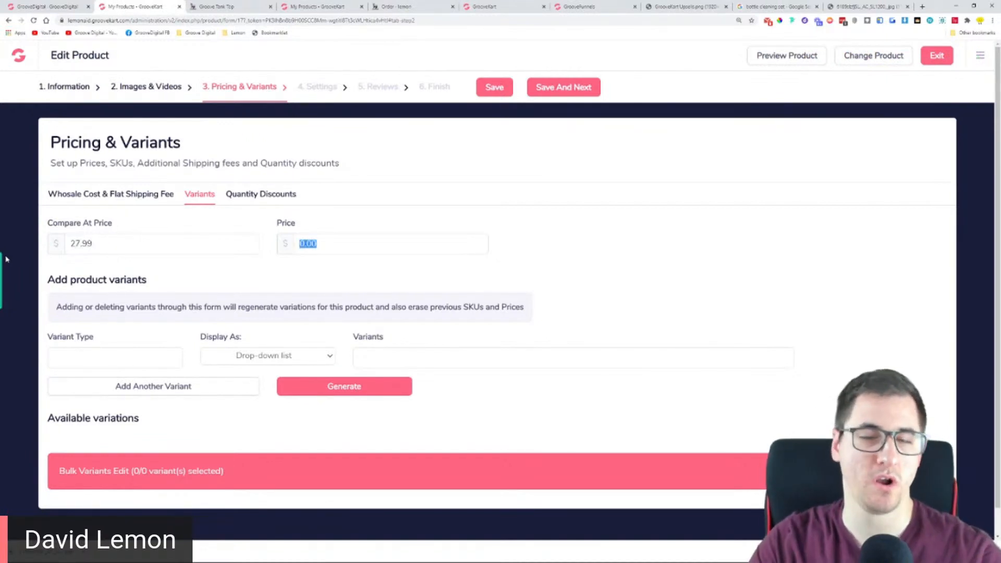
text(14)
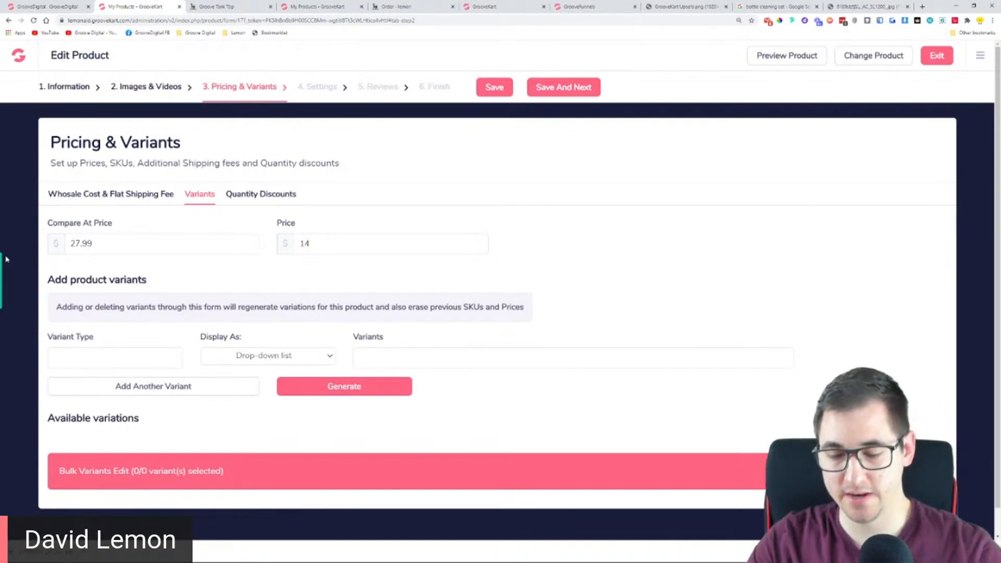
text(.97)
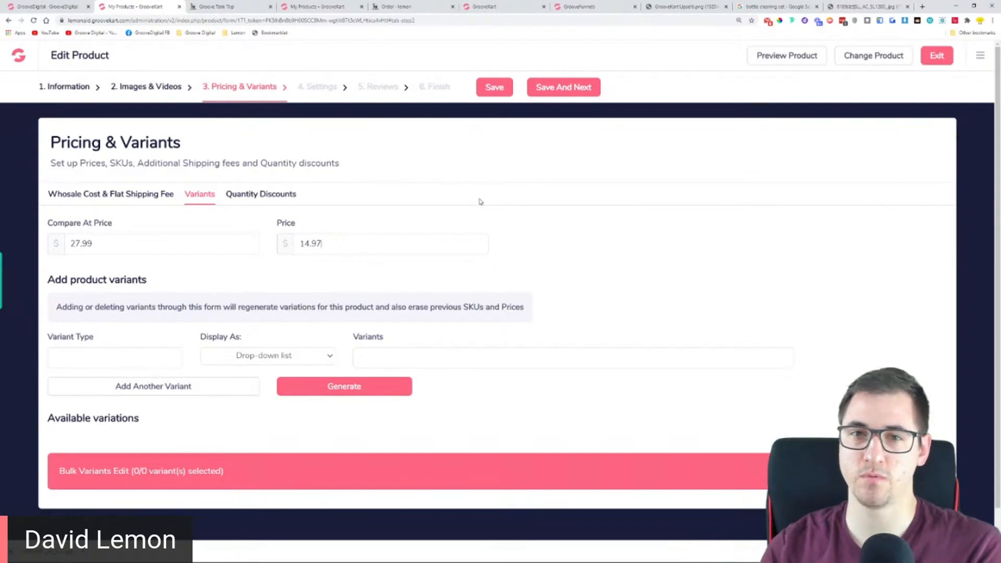
drag(203, 246, 31, 251)
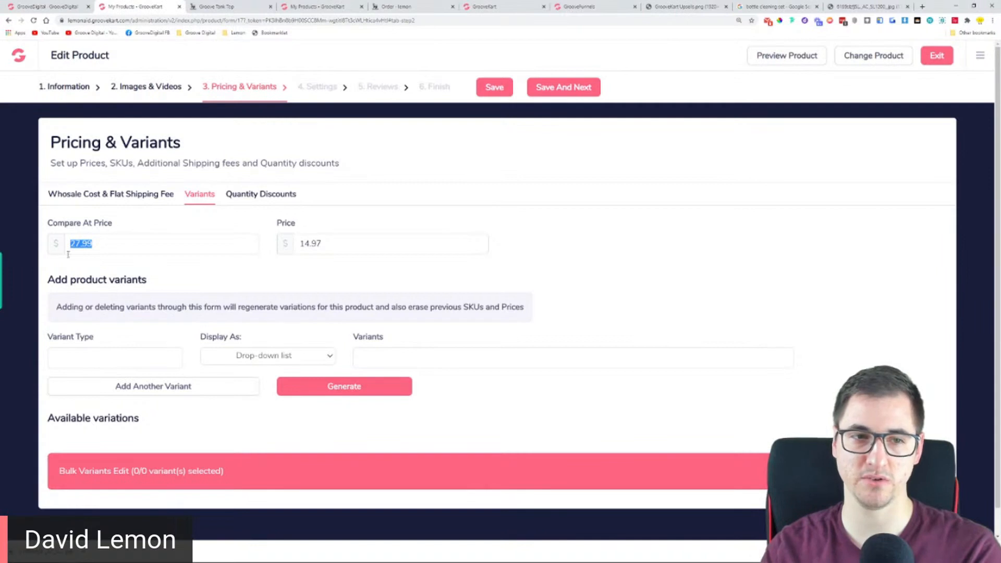
click(563, 89)
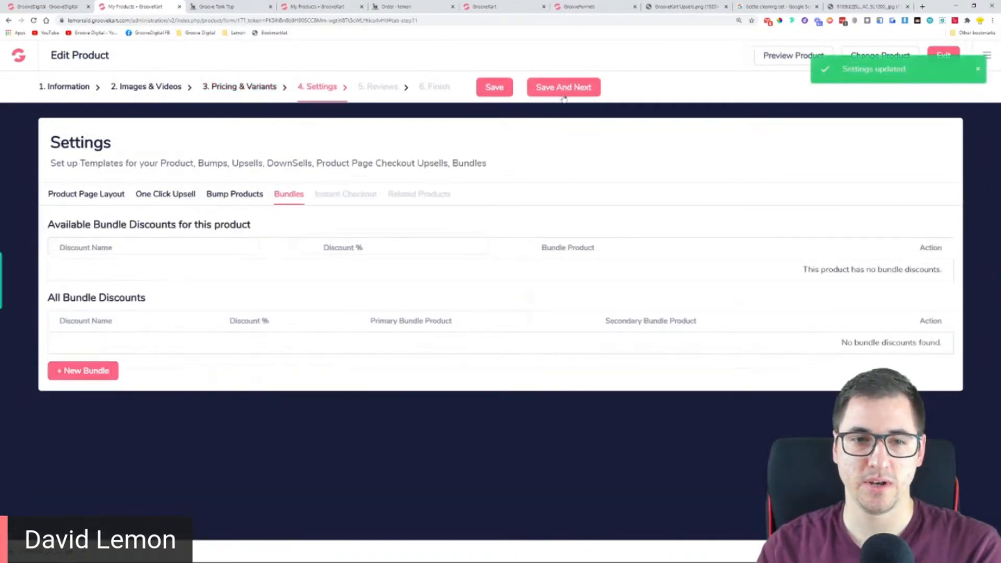
Complete the remaining product stages, enable displaying the product on the website, save it and exit to the product list
click(563, 88)
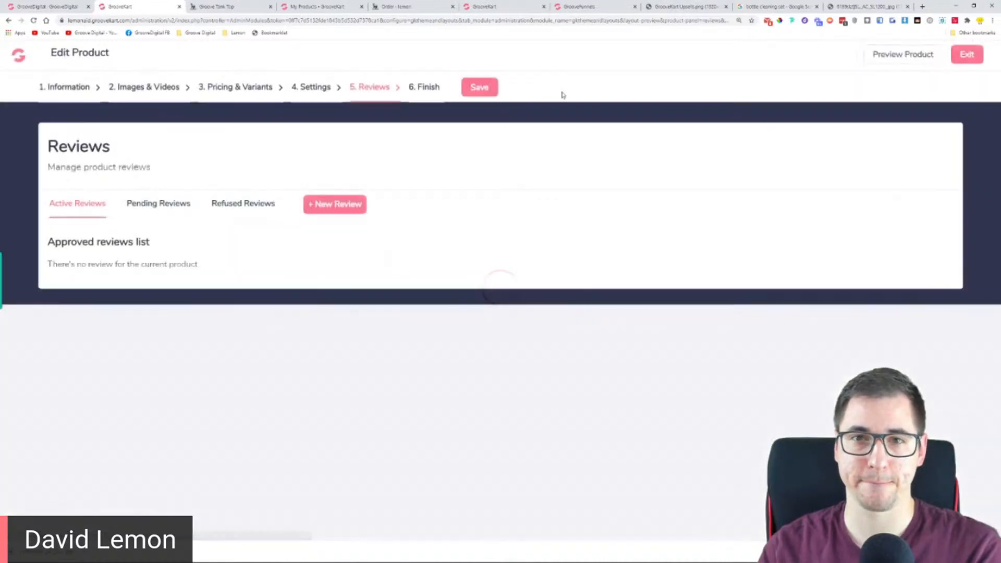
click(486, 90)
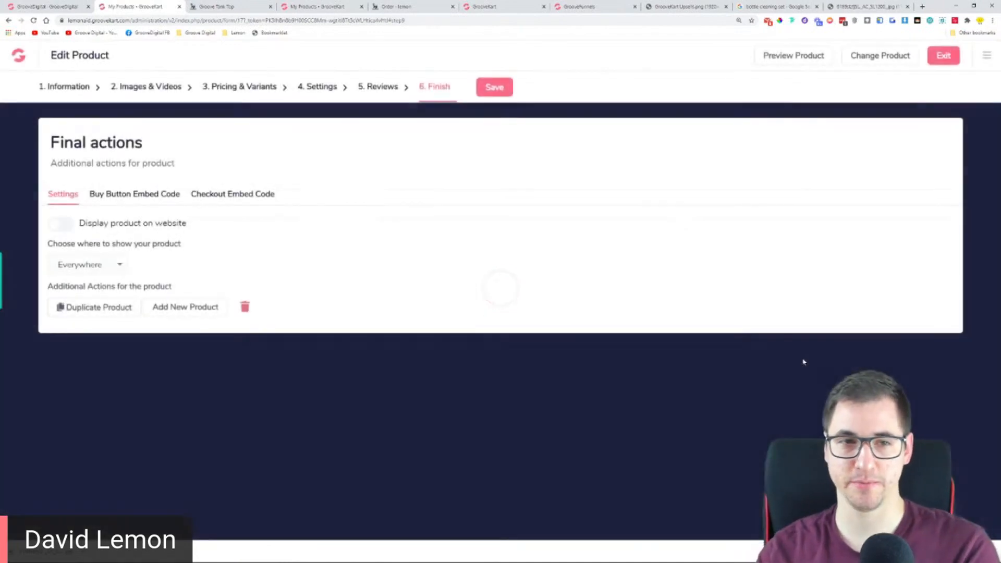
click(62, 224)
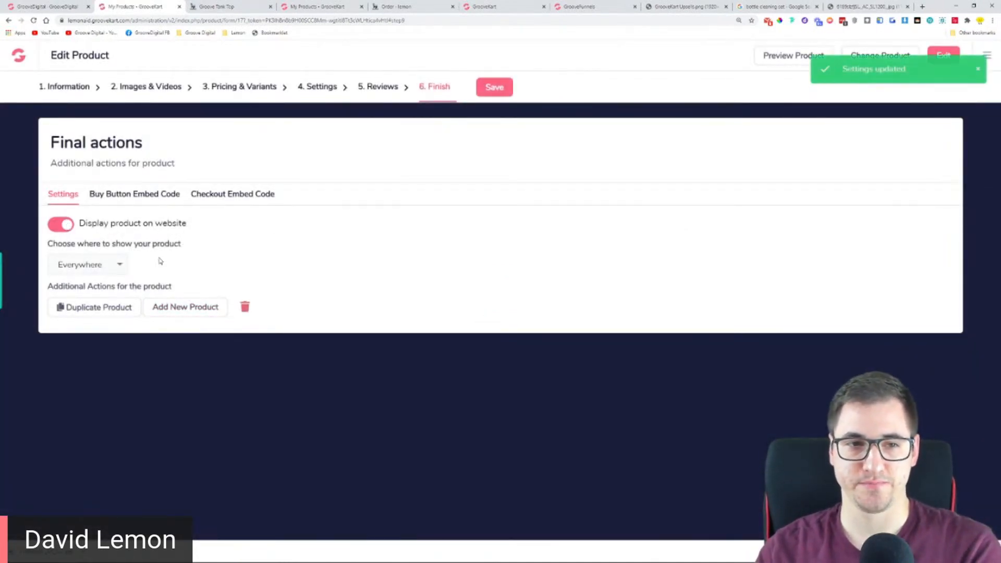
click(85, 267)
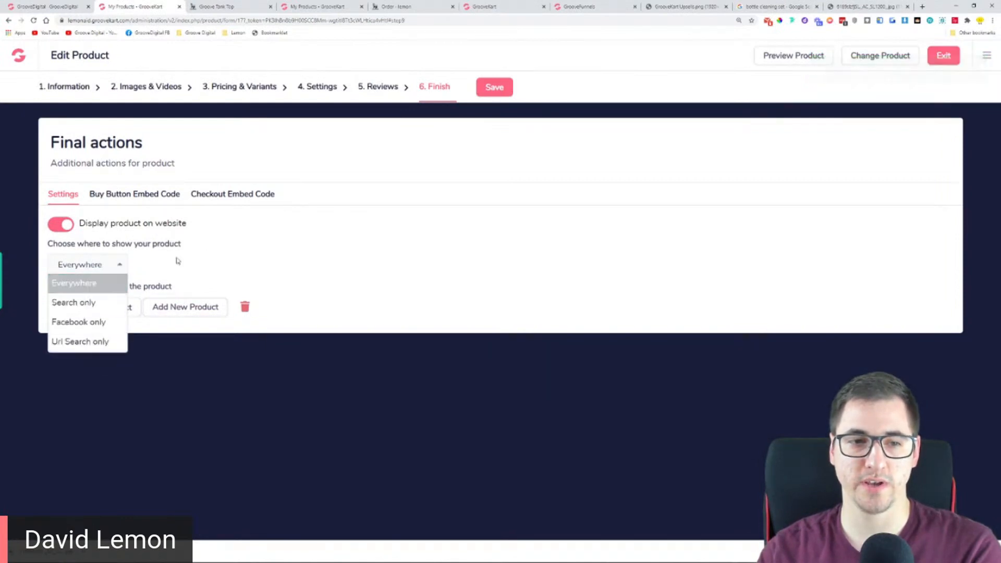
click(312, 258)
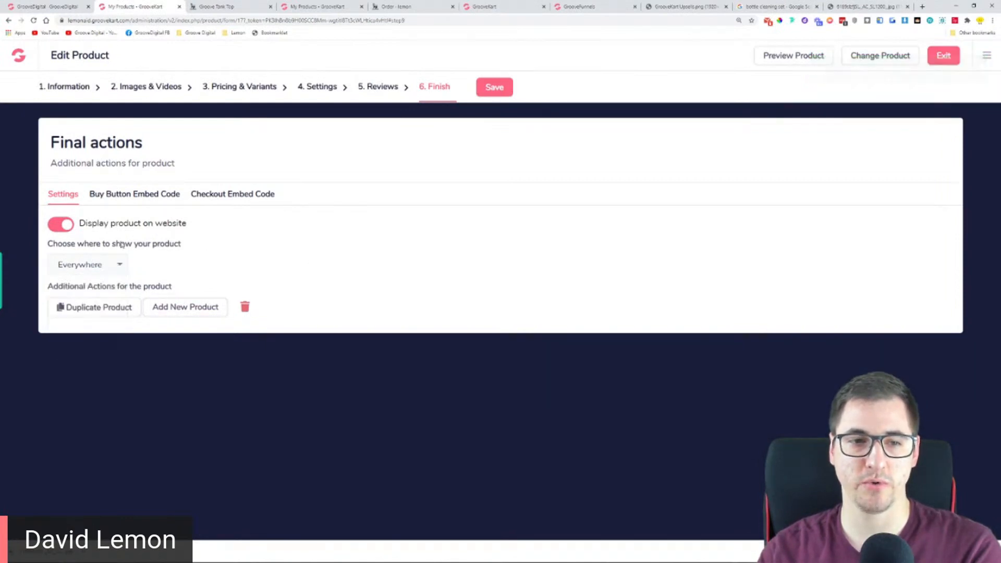
click(503, 88)
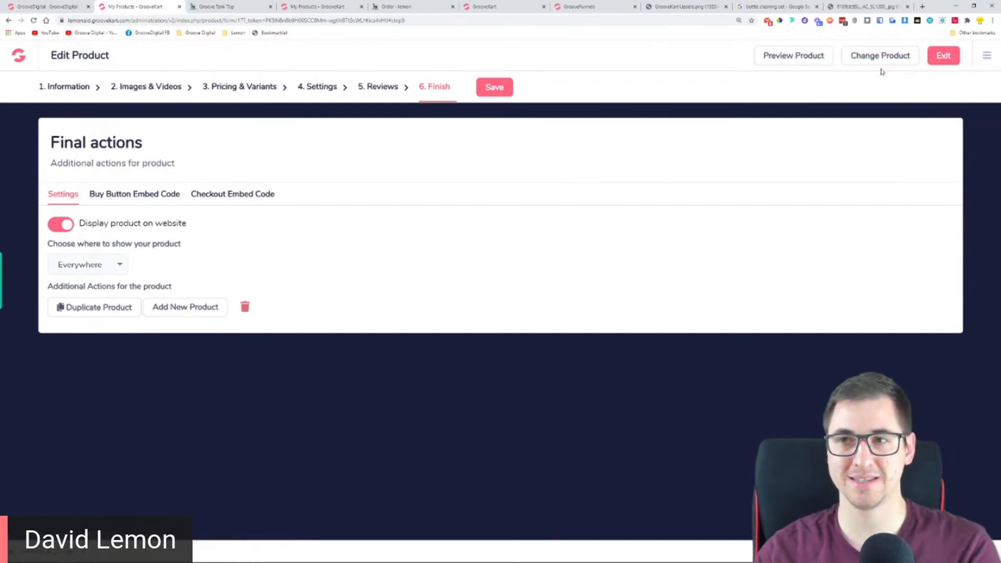
click(944, 58)
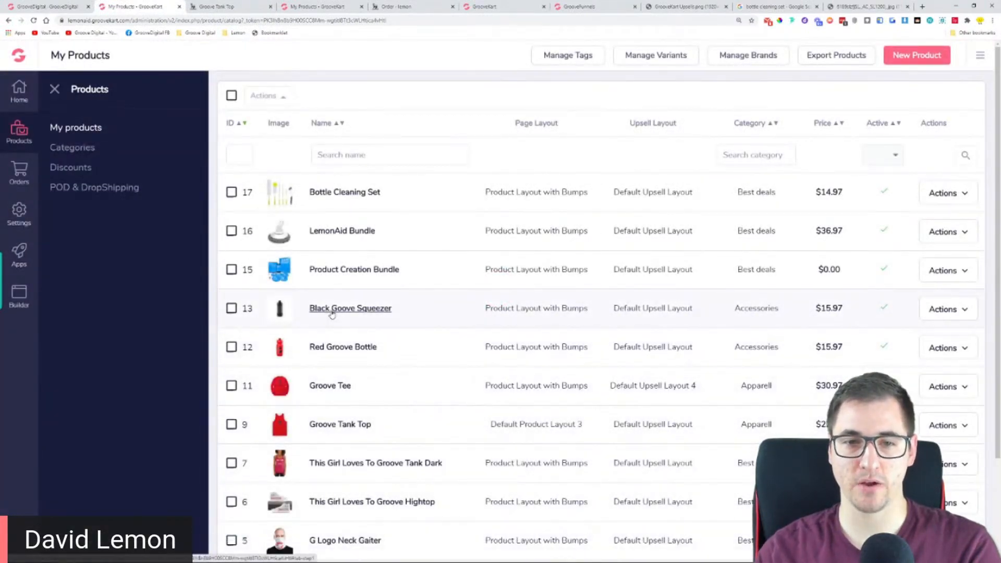
Open the one click upsell settings of the Black Goove Squeezer product
click(332, 309)
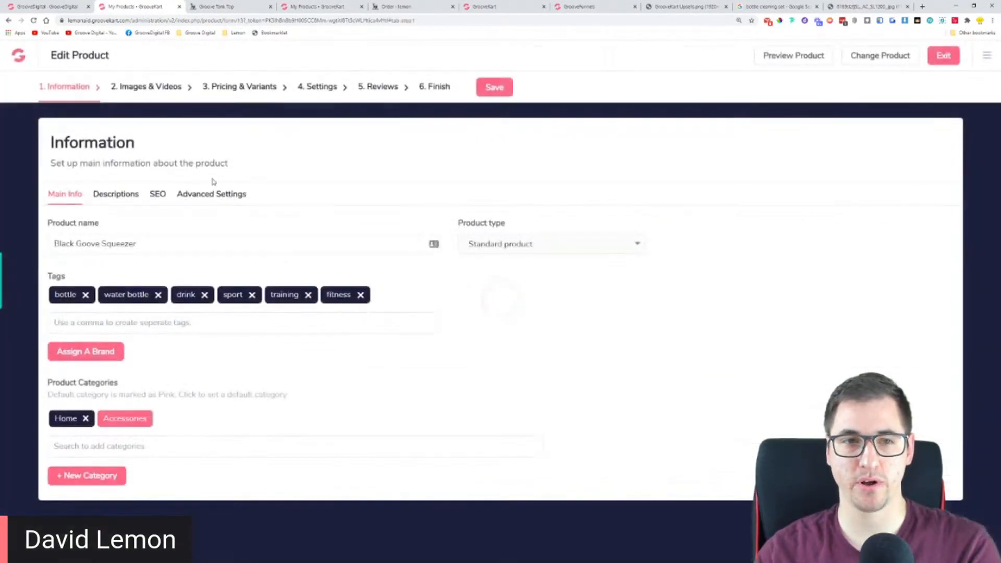
click(311, 89)
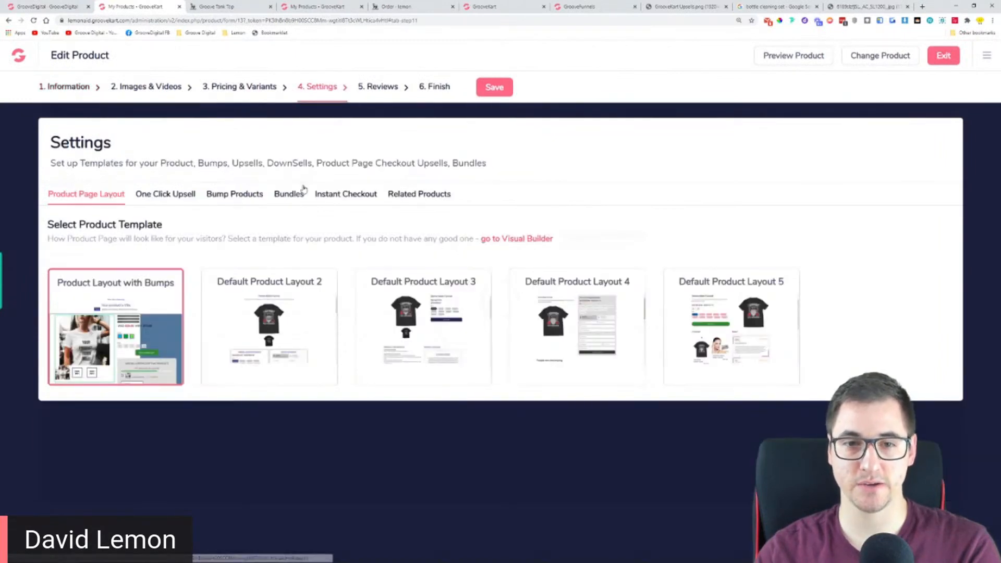
click(166, 196)
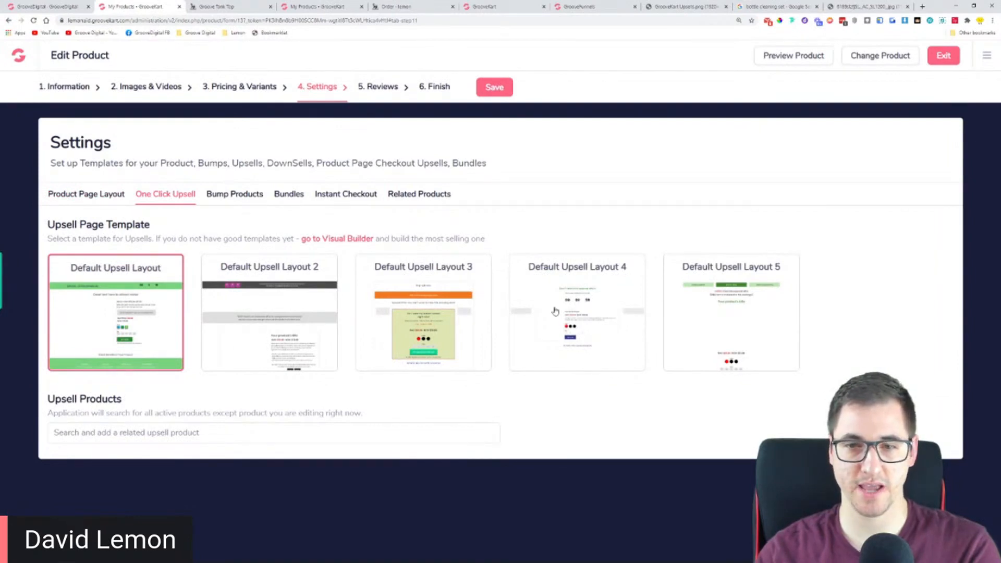
Choose Default Upsell Layout 5 as the upsell page template, add Bottle Cleaning Set as the upsell product and save the settings
click(737, 303)
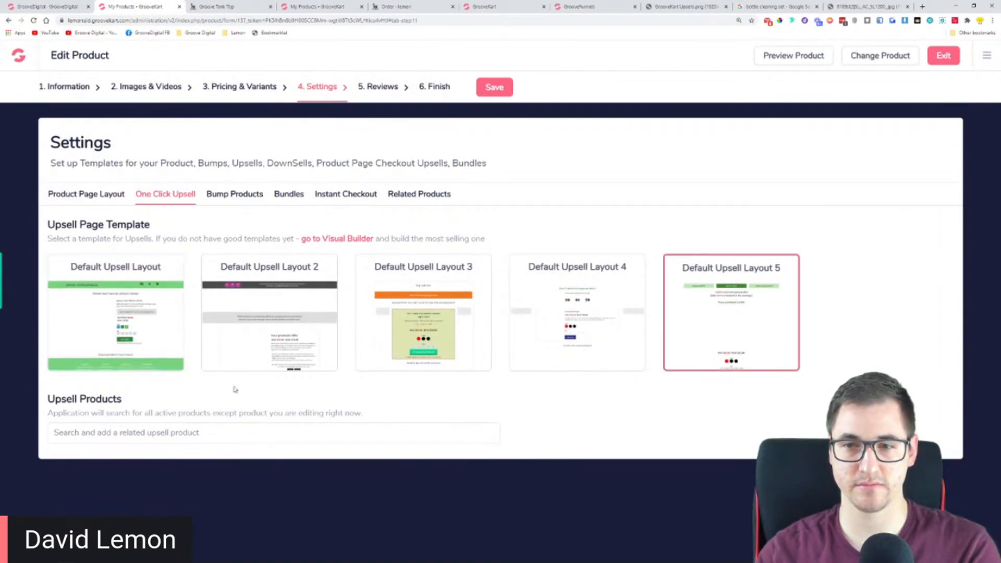
click(172, 433)
text(cle)
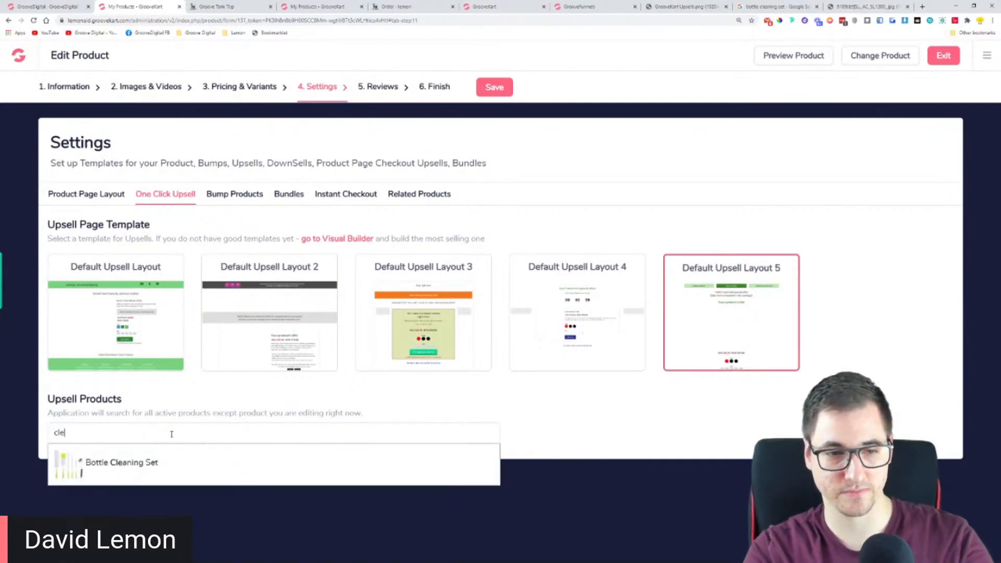
click(170, 464)
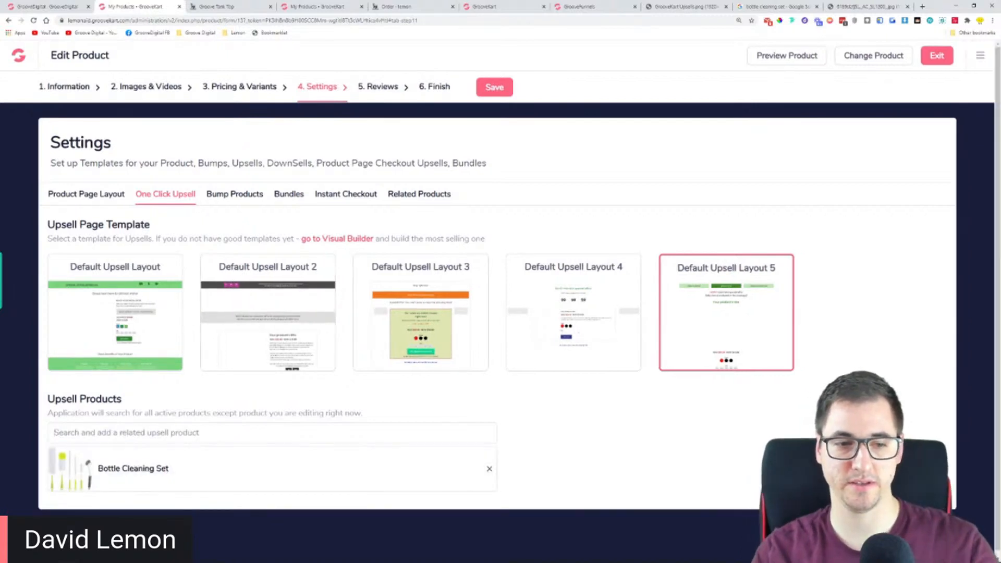
click(494, 87)
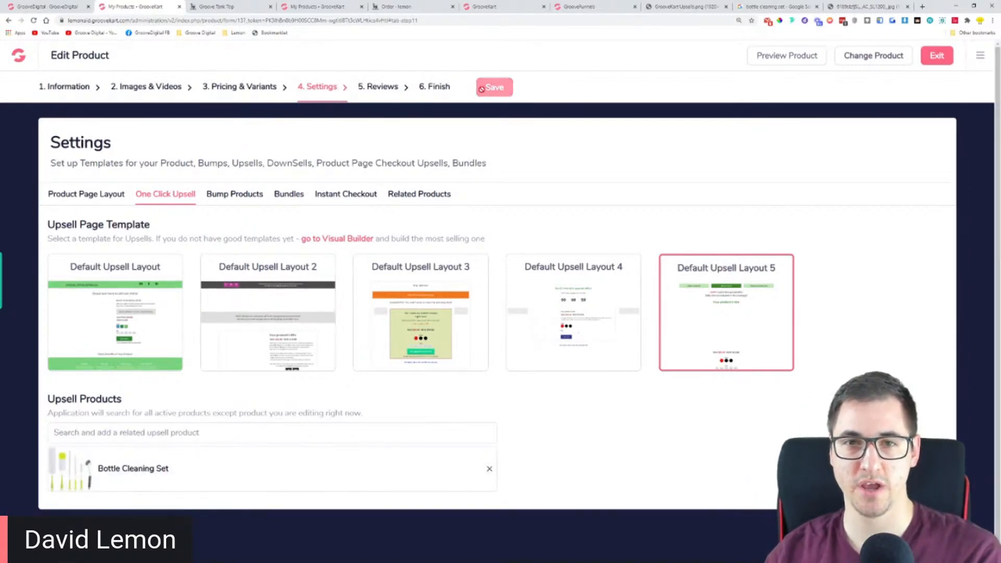
Preview the Black Goove Squeezer's store page, add it to the cart and check out through to the payment stage
click(767, 56)
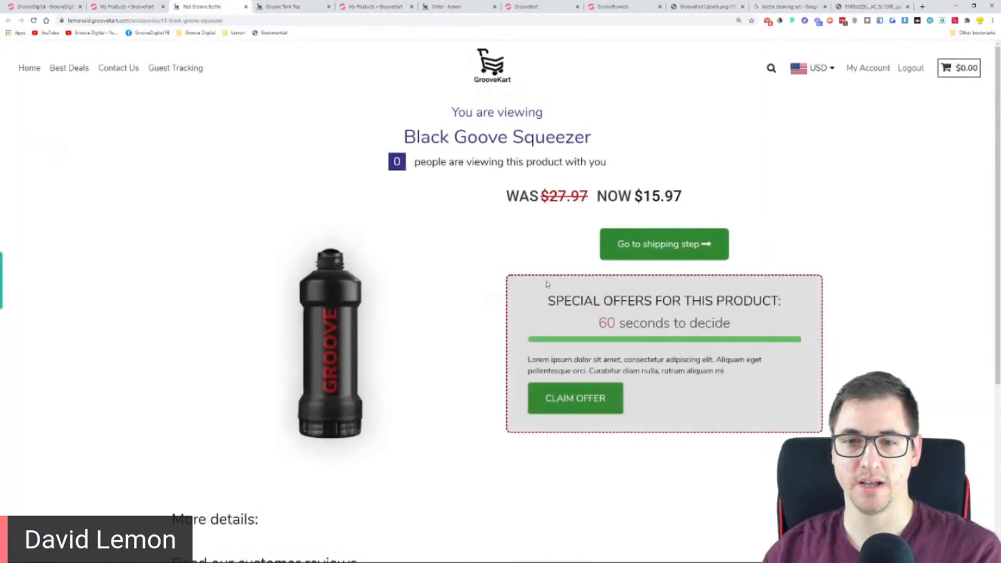
click(653, 245)
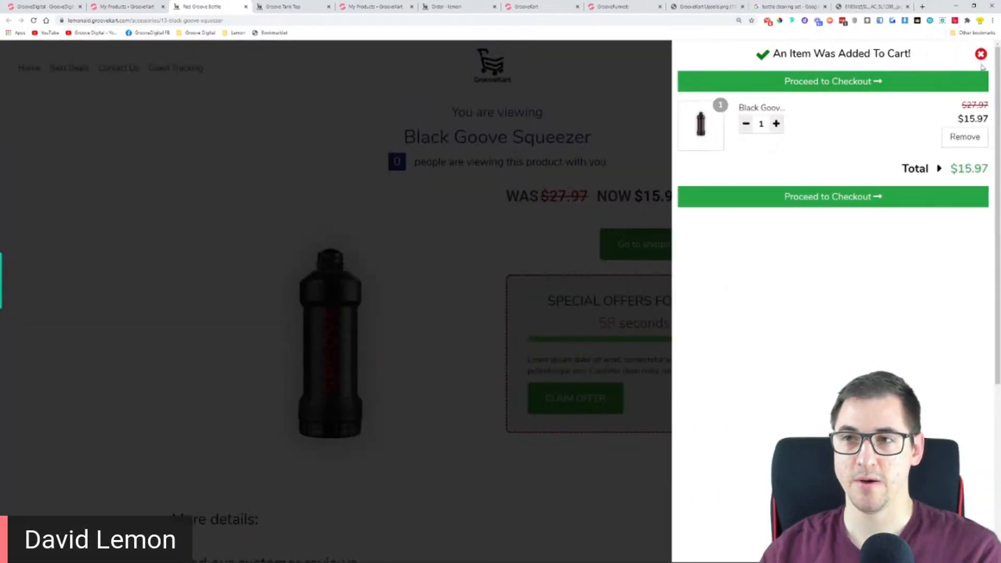
click(855, 197)
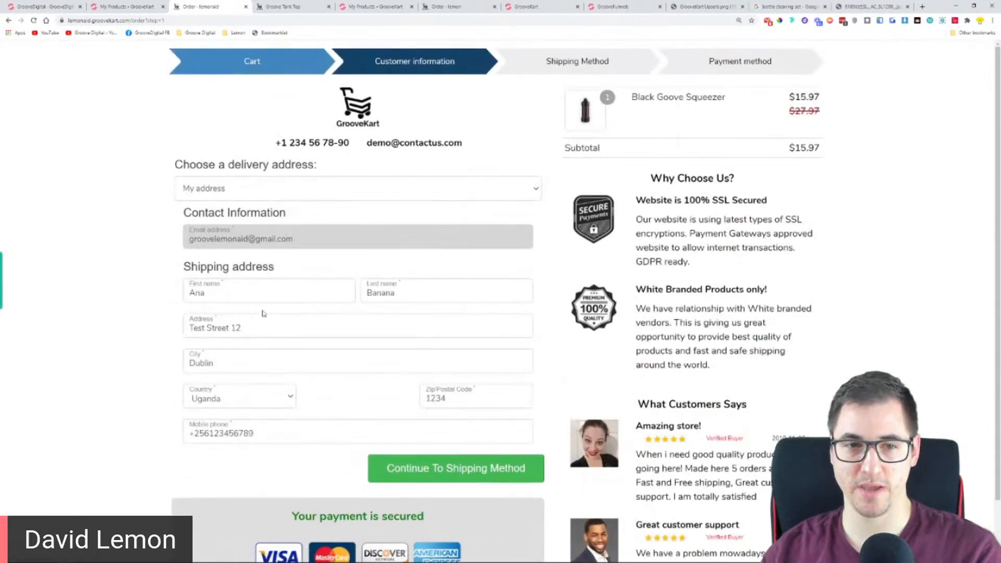
click(458, 468)
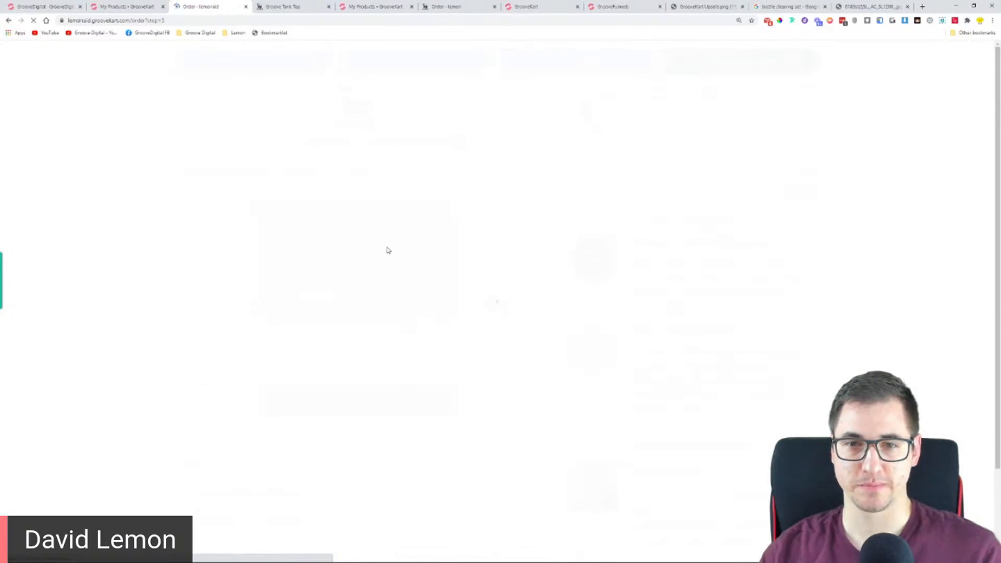
Enter the test card's number, expiry date and security code at checkout, and pay for the order
click(289, 342)
text(4242424242424)
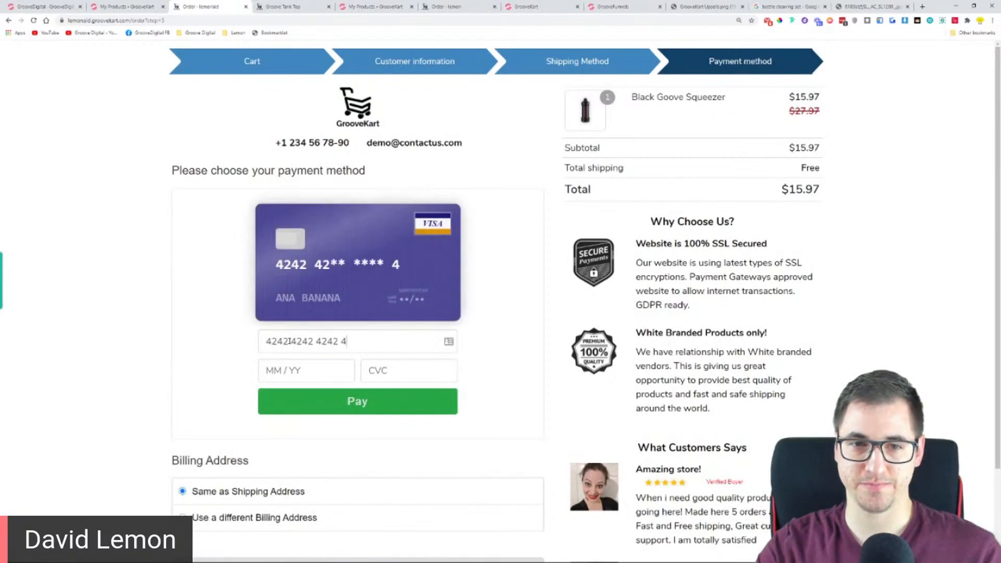
text(242)
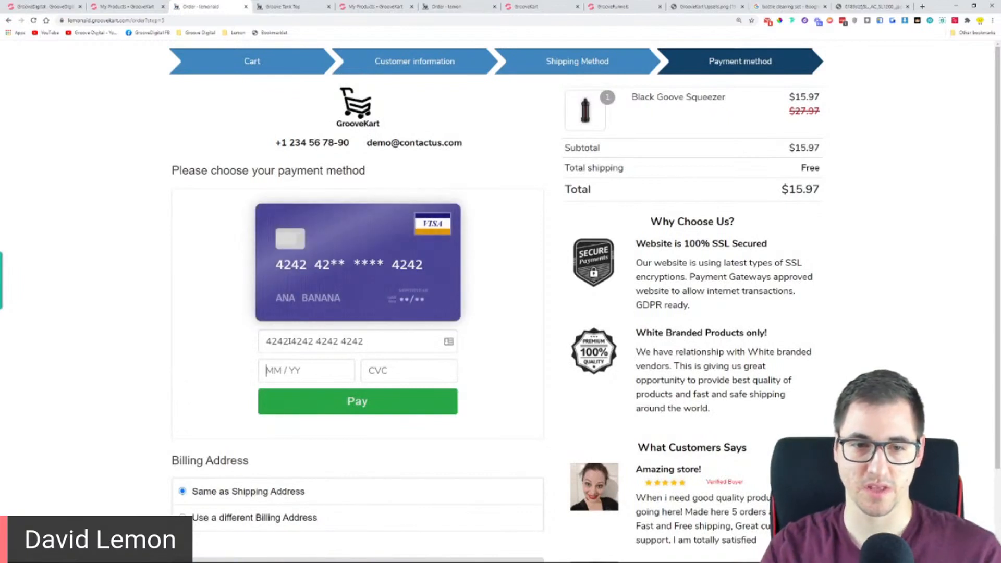
text(0412)
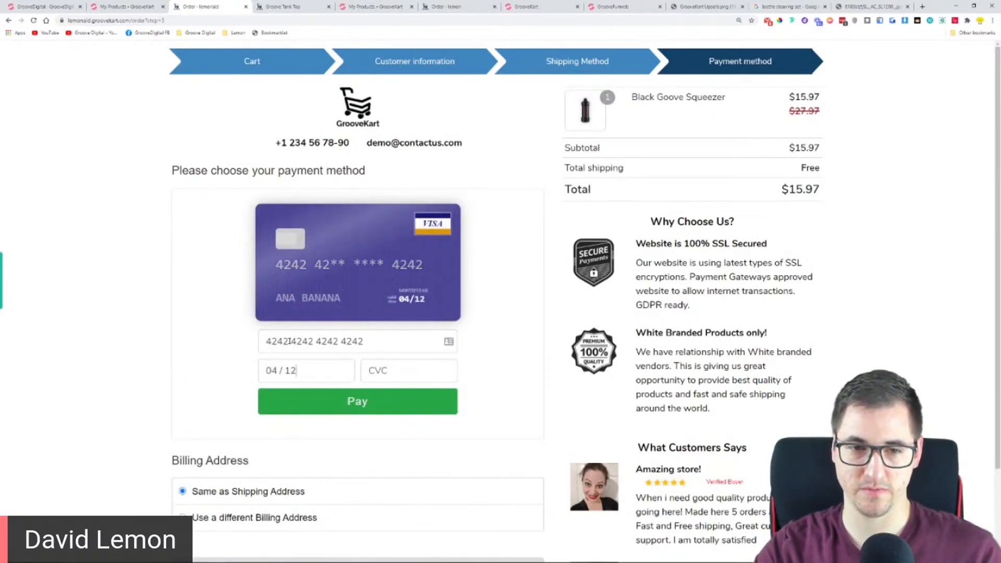
key(Tab)
drag(308, 371, 269, 374)
text(424)
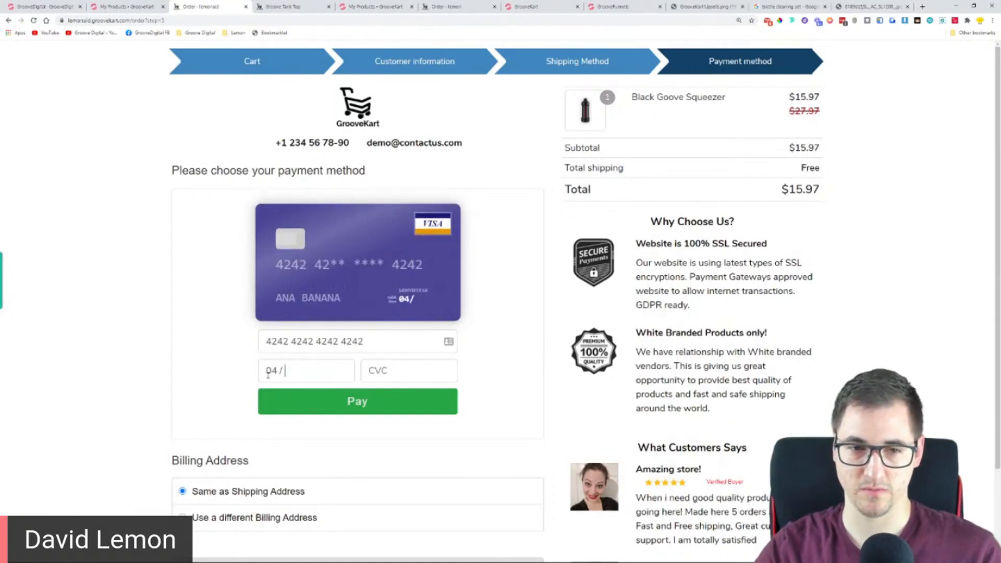
key(Tab)
text(123)
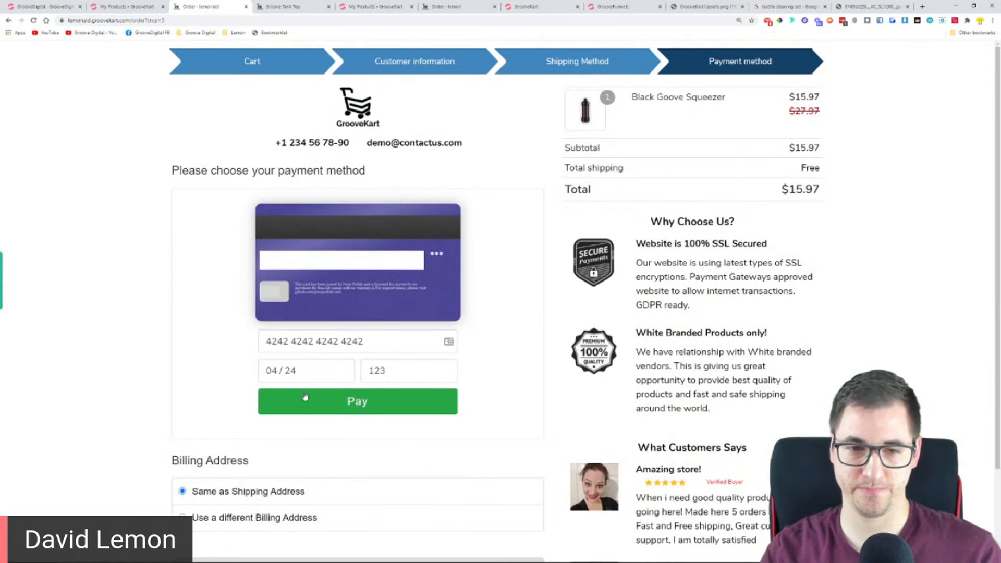
click(314, 402)
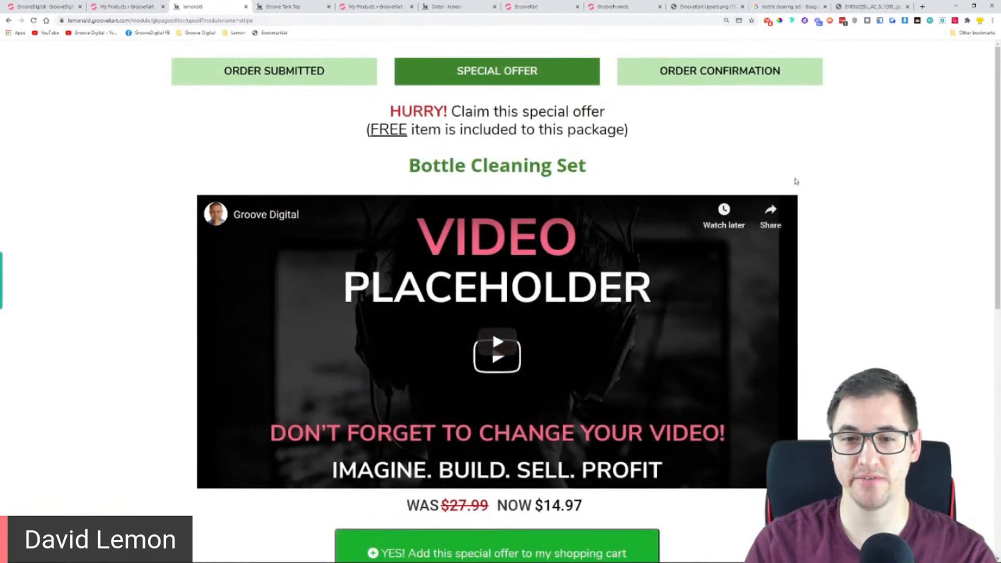
Look over the Bottle Cleaning Set special offer page, from the video and price to the guarantee and decline option
scroll(886, 175, down, 4)
scroll(886, 175, down, 5)
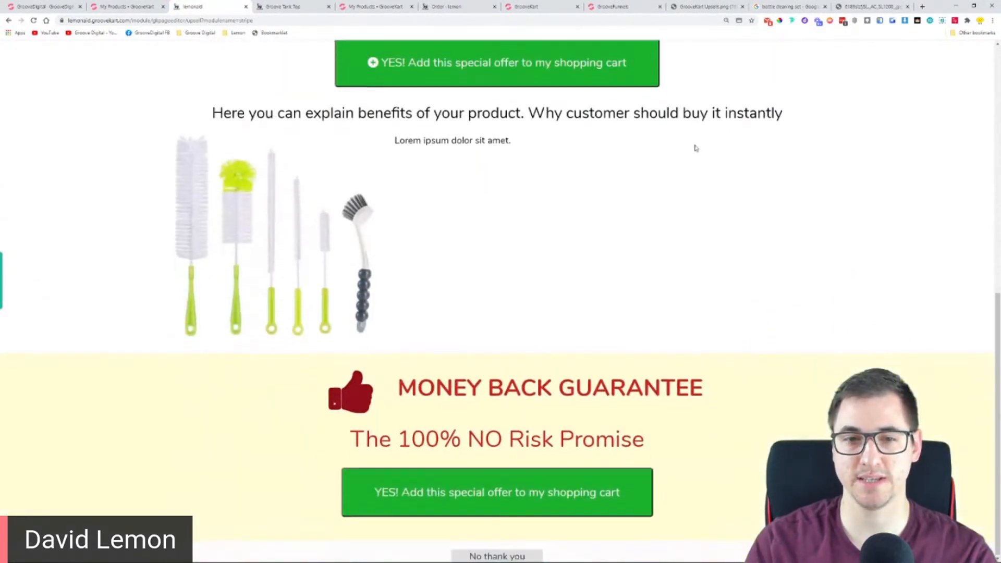
scroll(739, 243, up, 9)
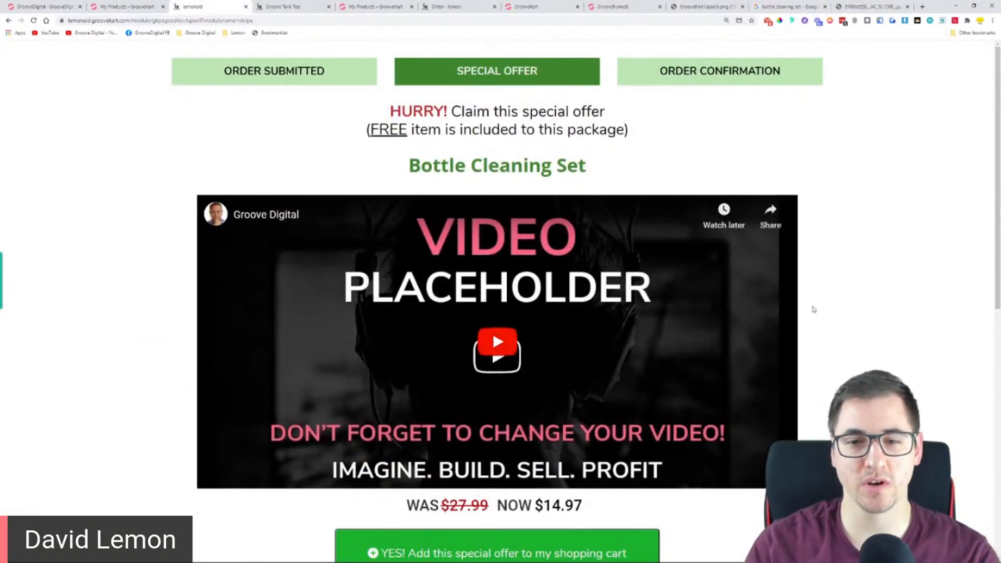
scroll(840, 277, down, 4)
scroll(540, 400, down, 5)
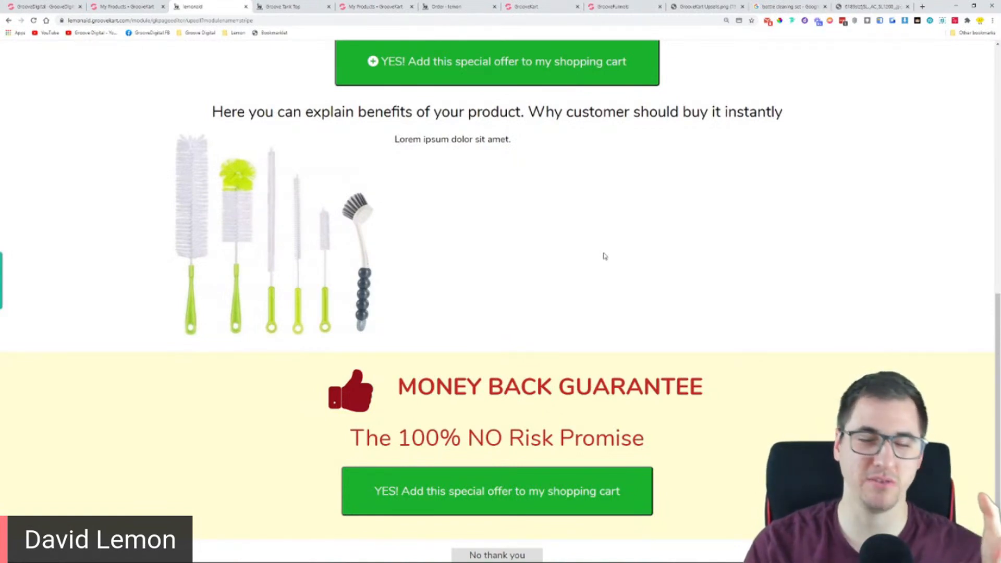
scroll(583, 187, up, 8)
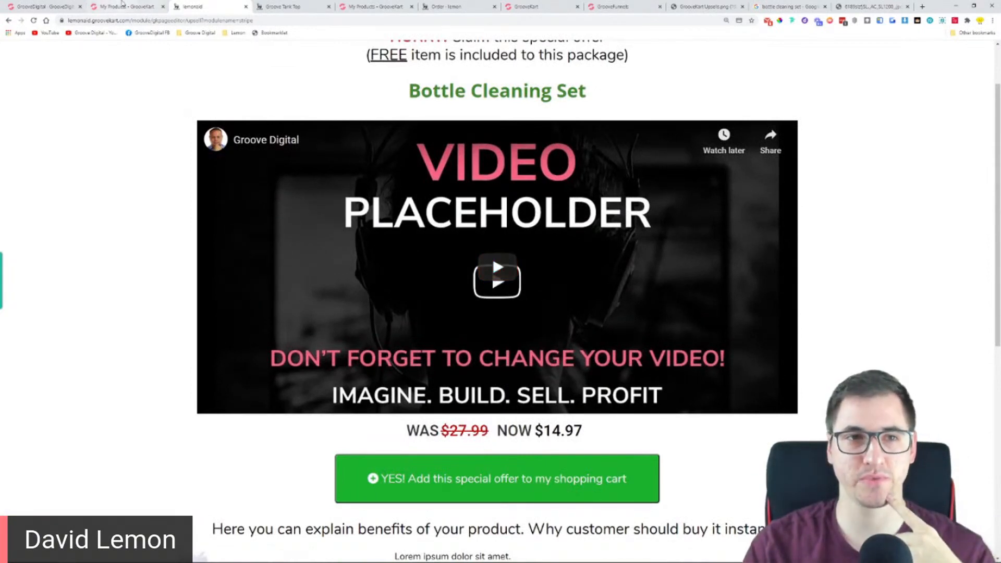
Exit the product editor and open Default Upsell Layout 5 for editing in the page builder
click(124, 5)
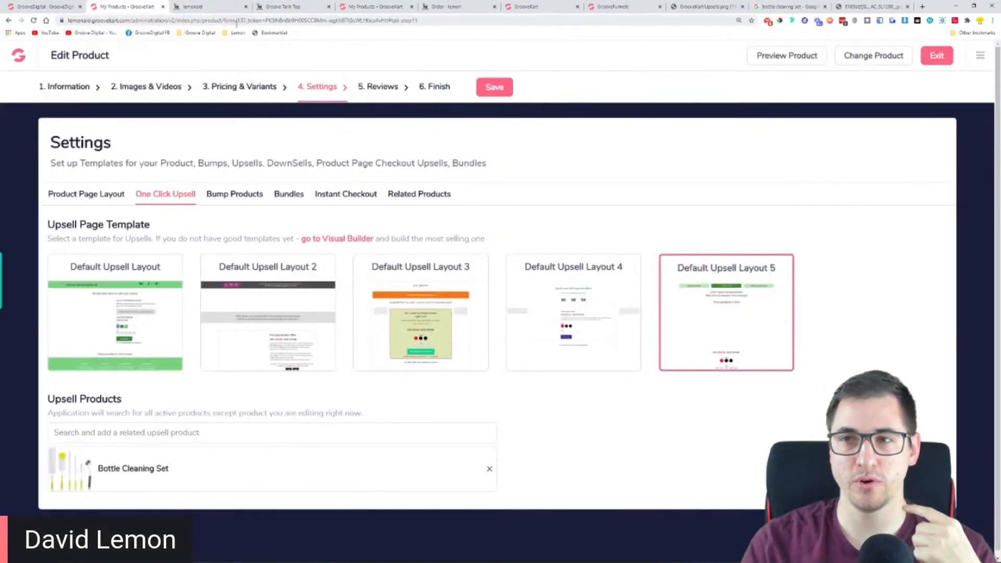
click(945, 59)
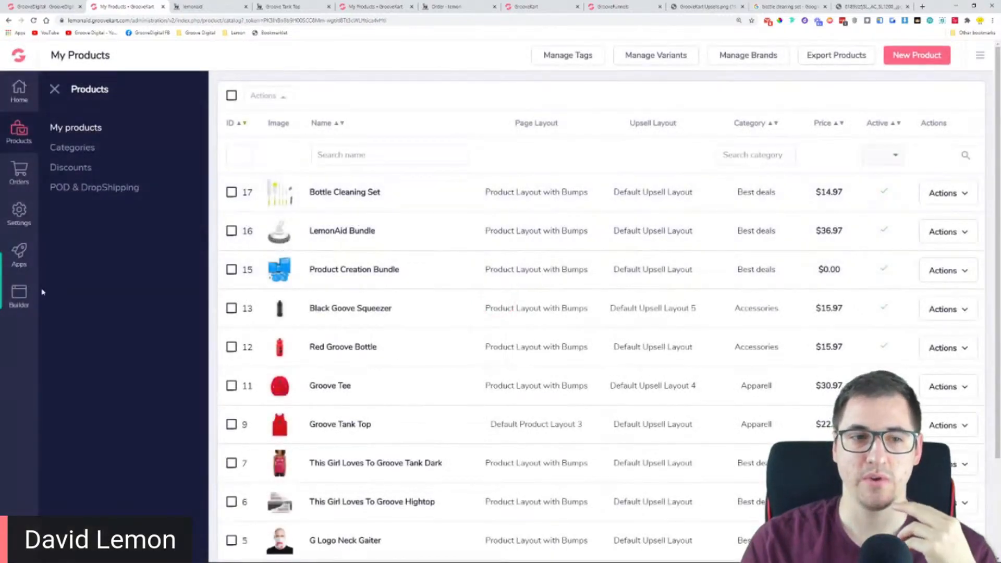
click(21, 299)
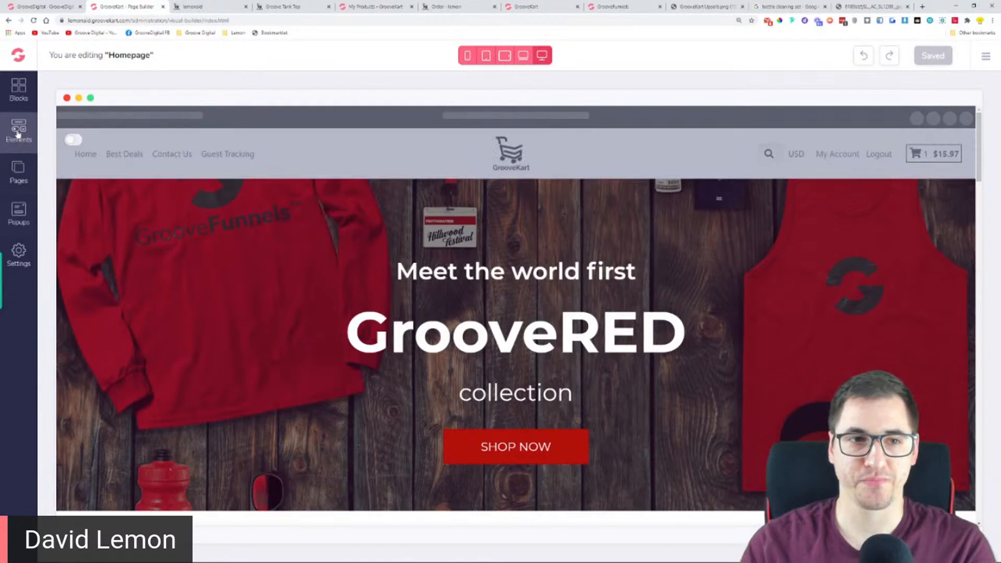
click(18, 171)
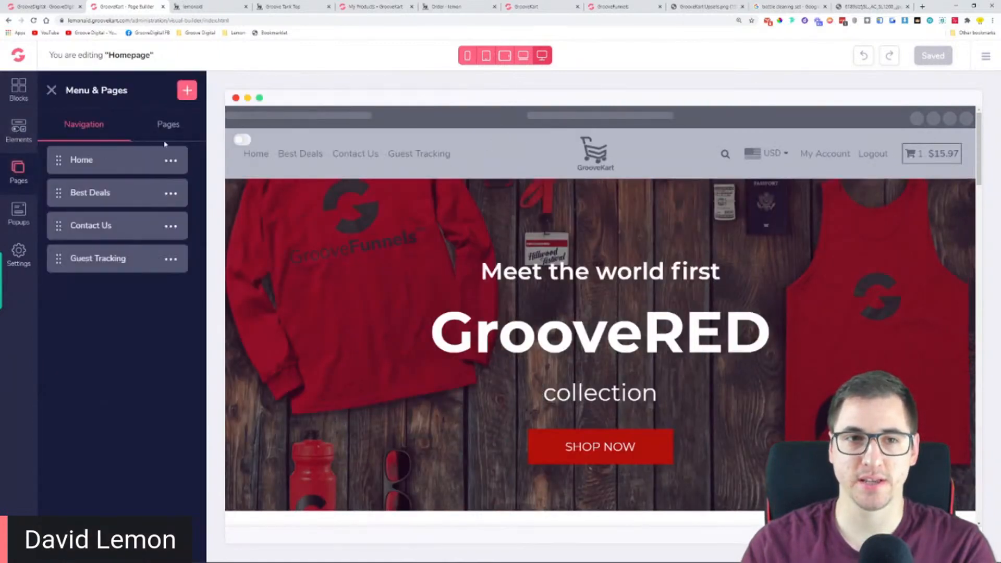
click(169, 126)
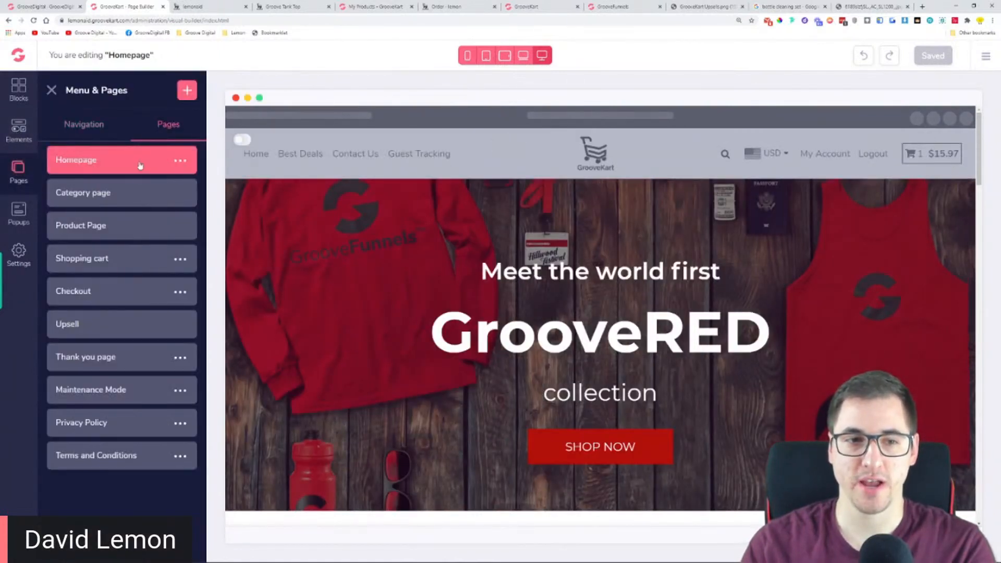
click(81, 324)
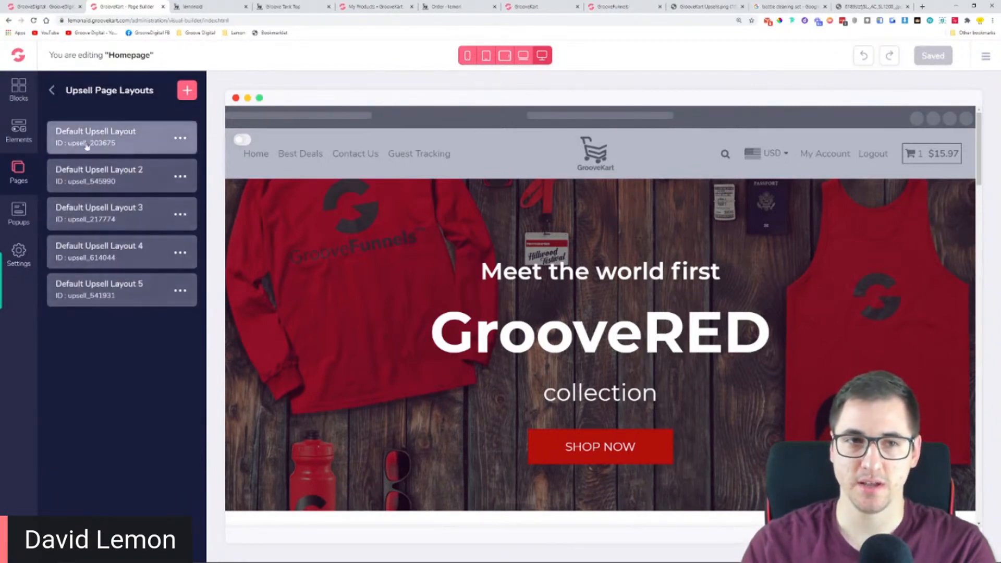
click(130, 295)
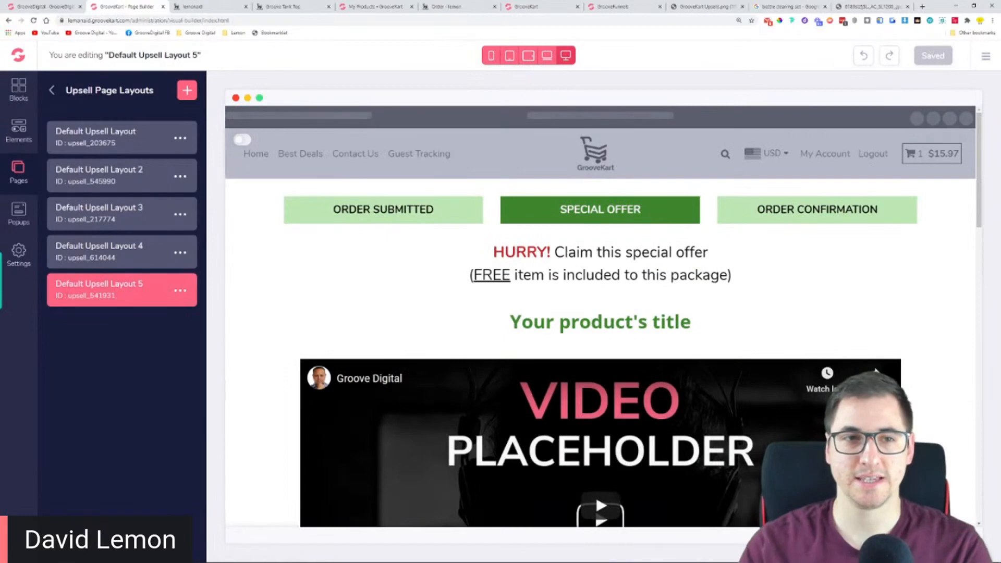
click(51, 91)
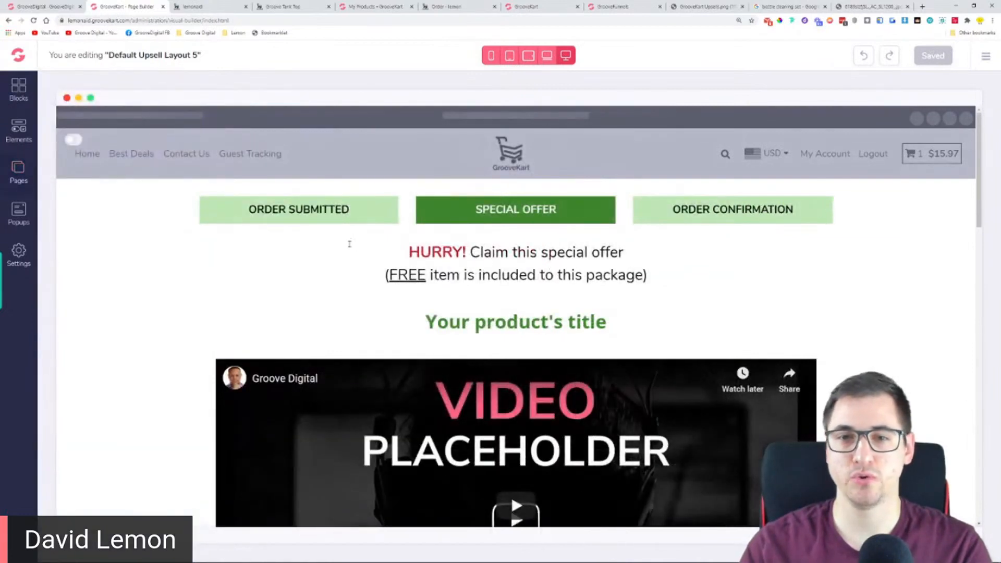
Inspect the order progress labels and the special offer headline in the upsell layout
click(294, 211)
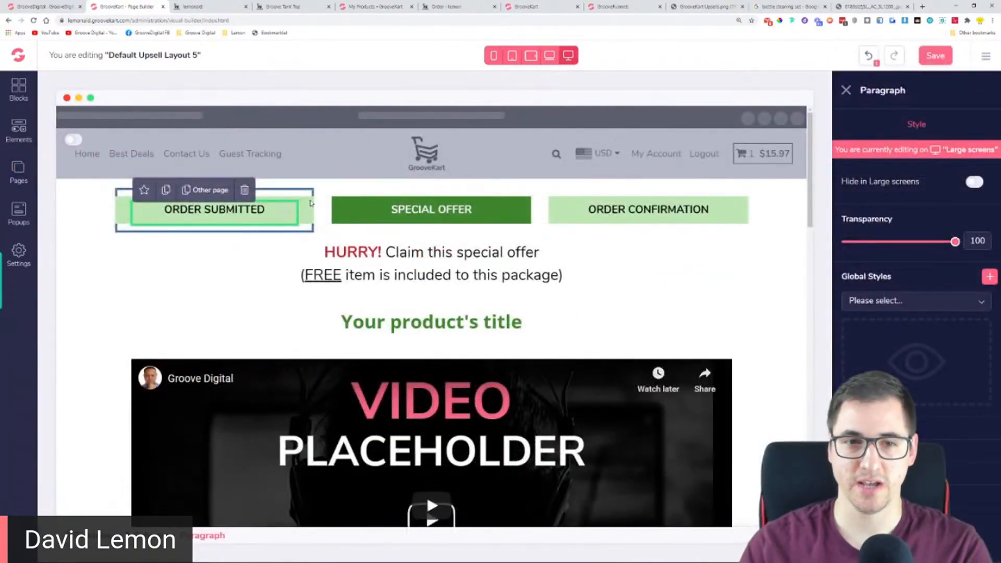
click(313, 215)
click(277, 218)
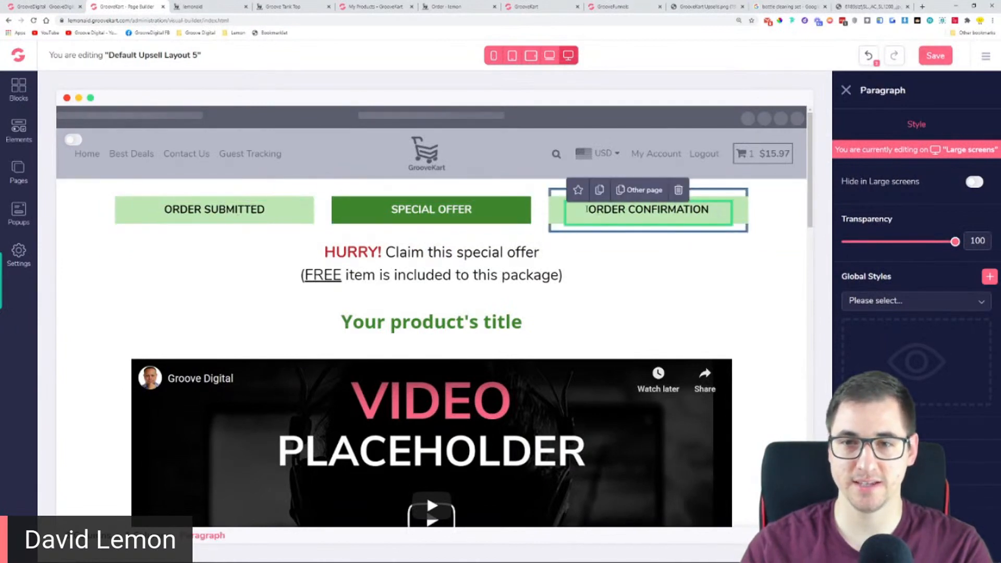
click(562, 214)
drag(325, 247, 605, 286)
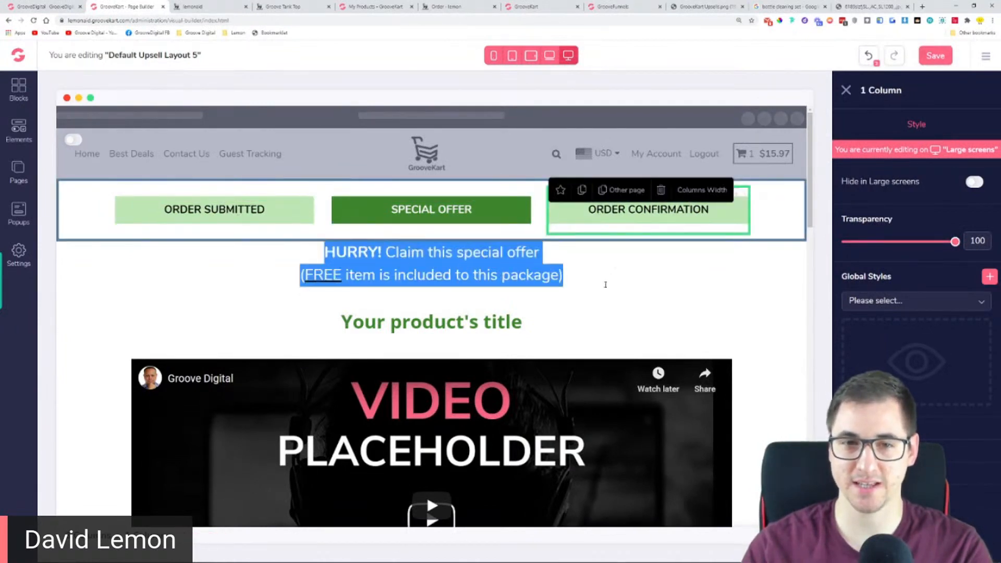
click(613, 292)
Select the product title element and review its heading tag settings and style options
drag(556, 326, 311, 327)
scroll(312, 328, down, 2)
scroll(486, 319, down, 2)
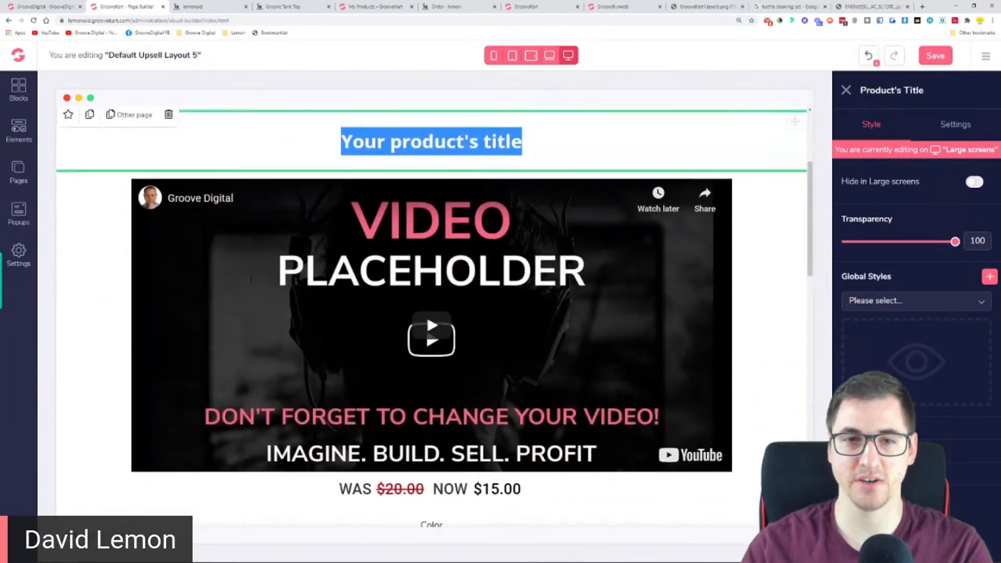
scroll(486, 319, up, 4)
click(585, 331)
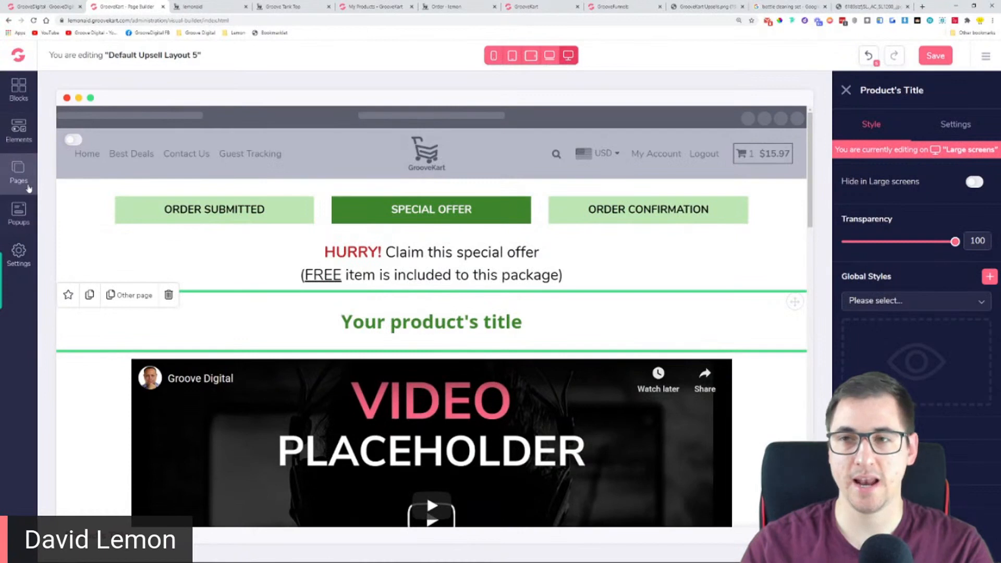
click(957, 125)
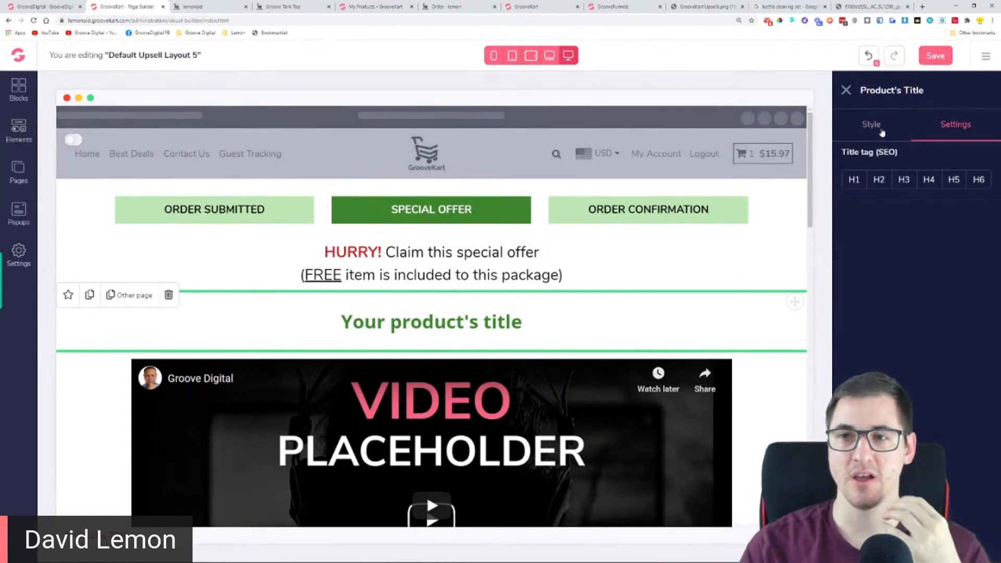
click(881, 131)
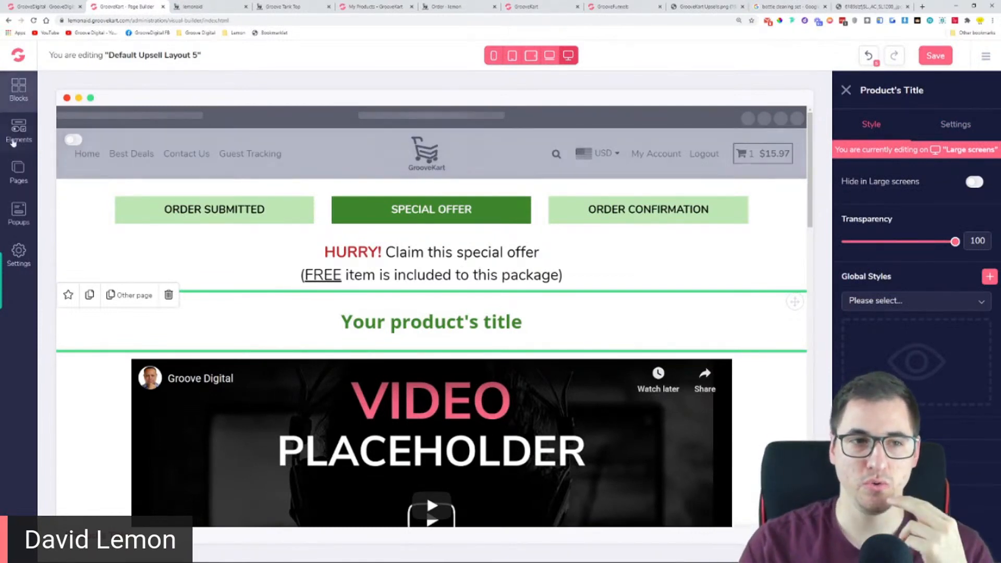
Browse the upsell product elements and compare them with the video, pricing and variations in the layout
click(19, 130)
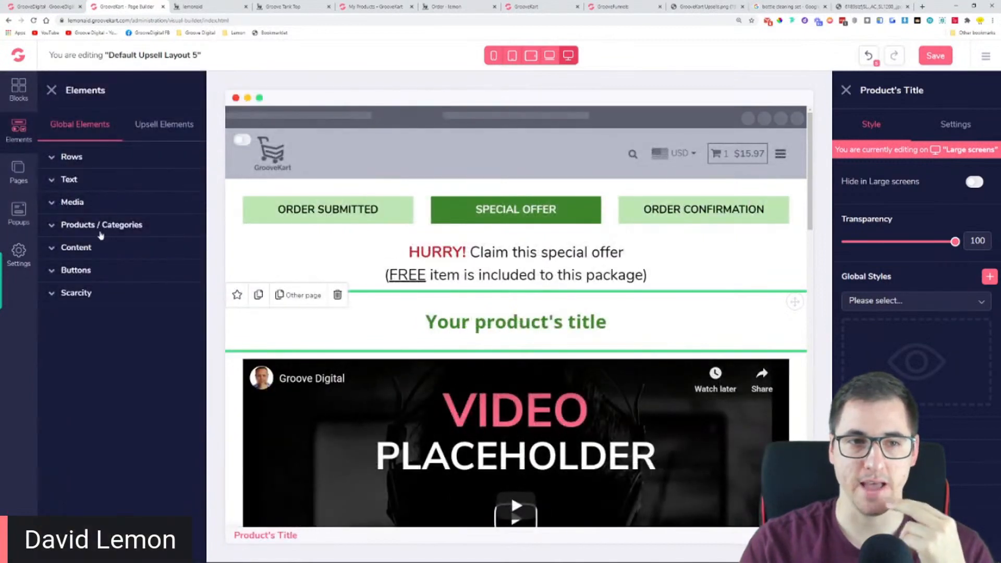
click(154, 129)
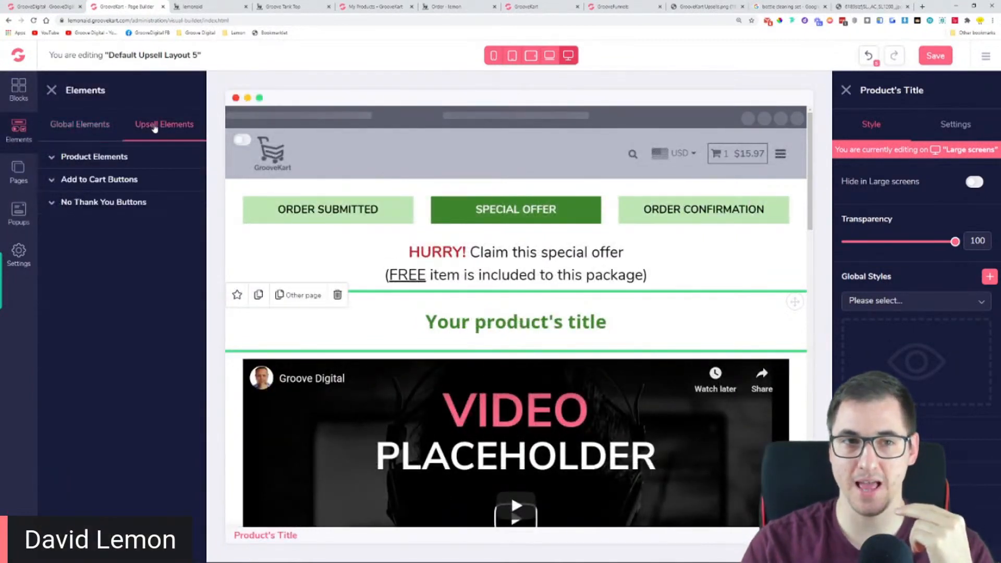
click(101, 158)
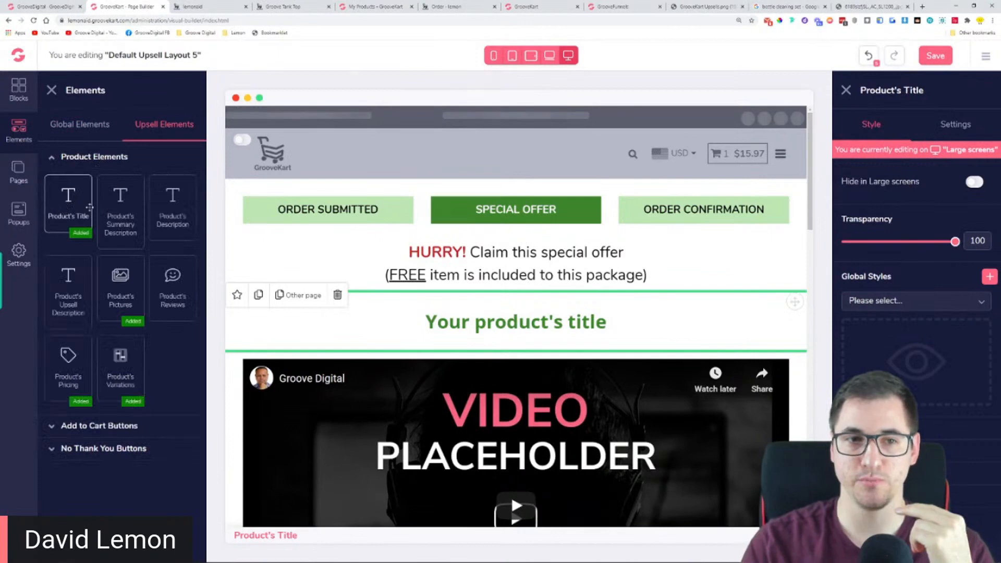
scroll(504, 298, down, 7)
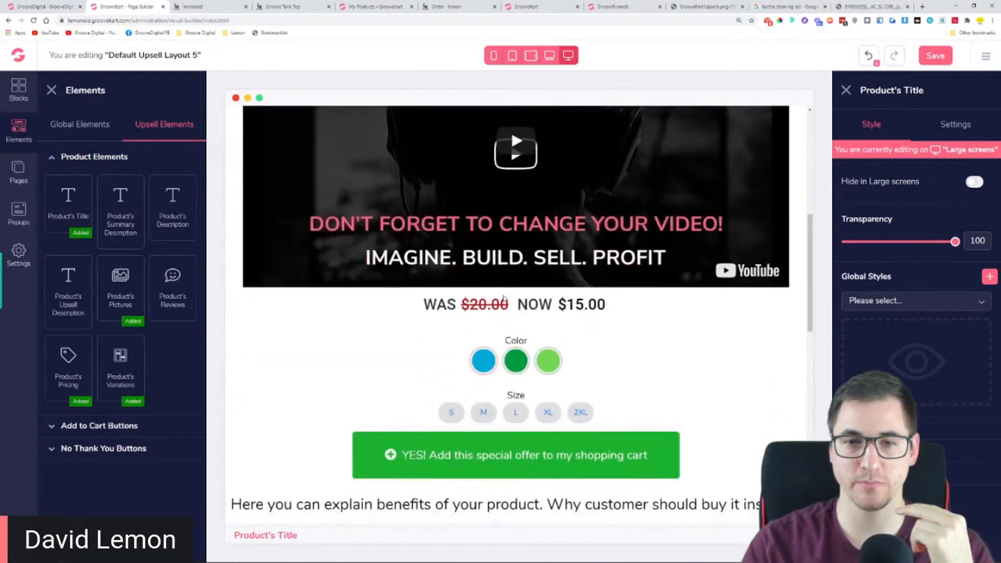
scroll(557, 237, up, 2)
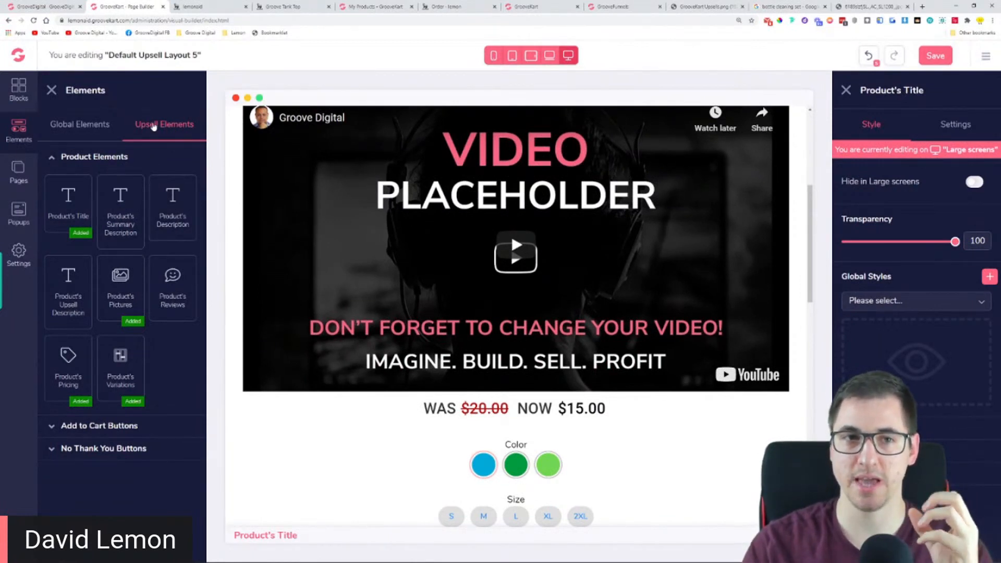
click(154, 129)
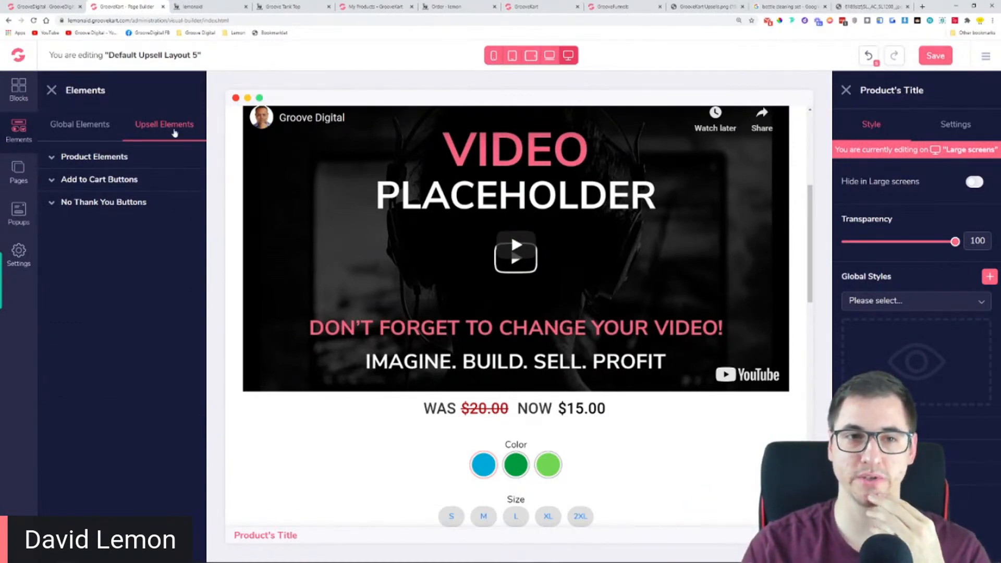
Review the global text elements alongside the Order Submitted label and the product title in the layout
click(83, 127)
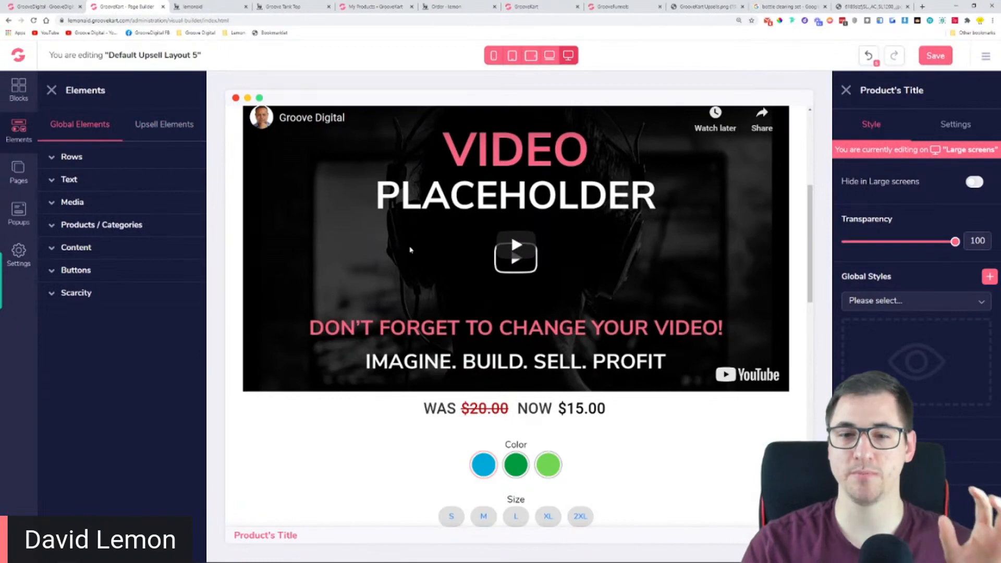
scroll(410, 250, up, 5)
click(357, 209)
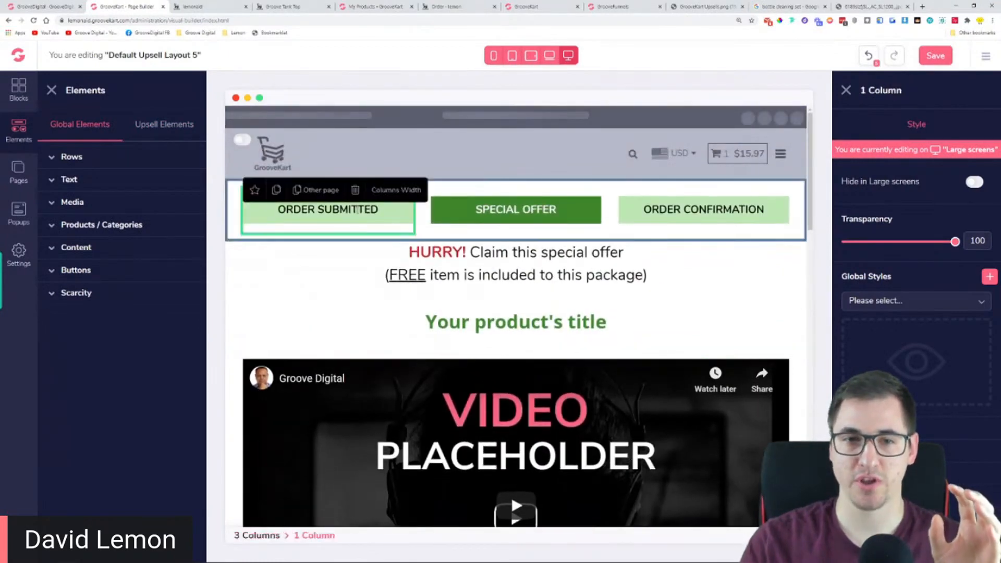
click(359, 215)
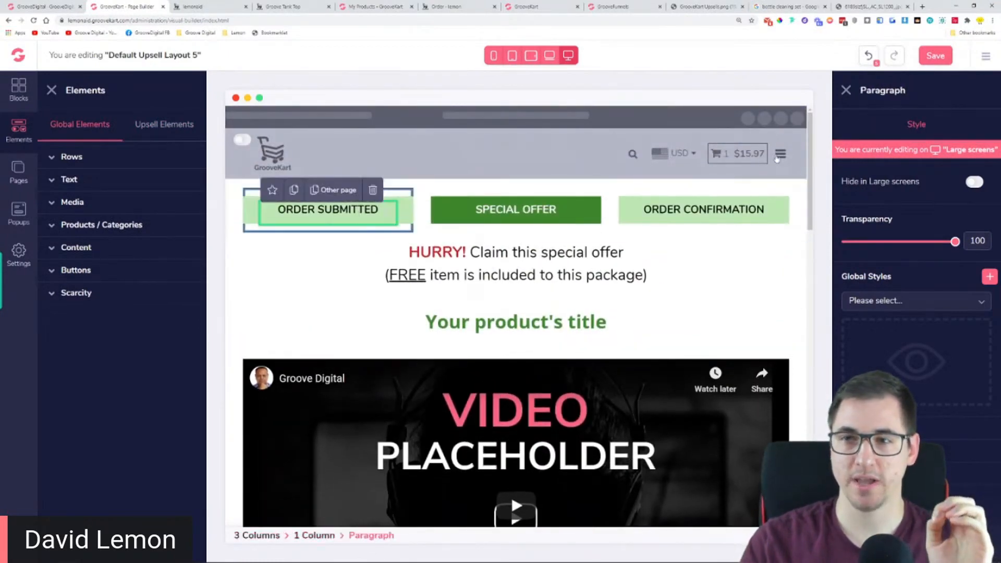
click(93, 187)
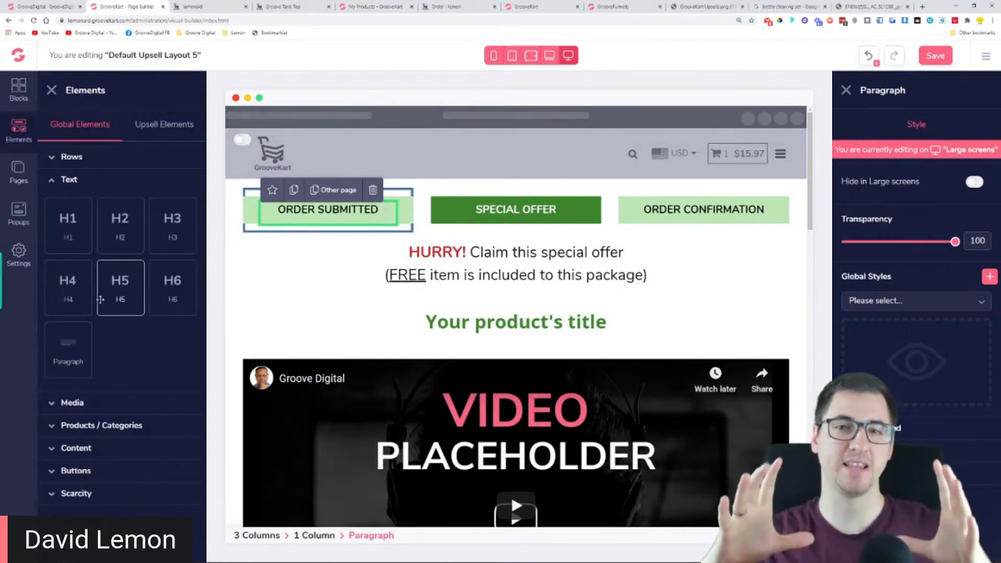
drag(423, 322, 619, 324)
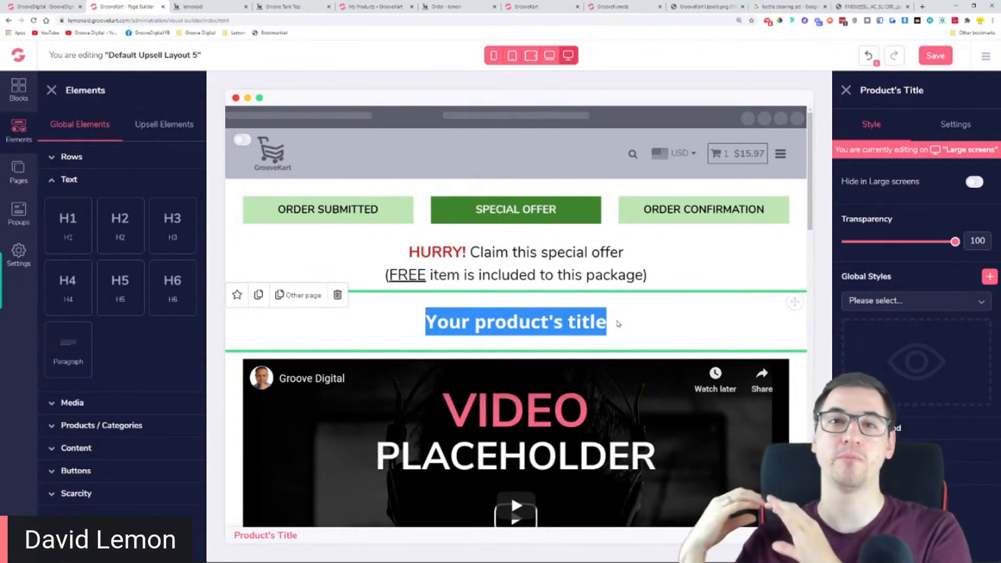
Review the upsell product elements, No Thank You and Add to Cart button styles, and inspect the layout's No thank you button
scroll(619, 324, down, 4)
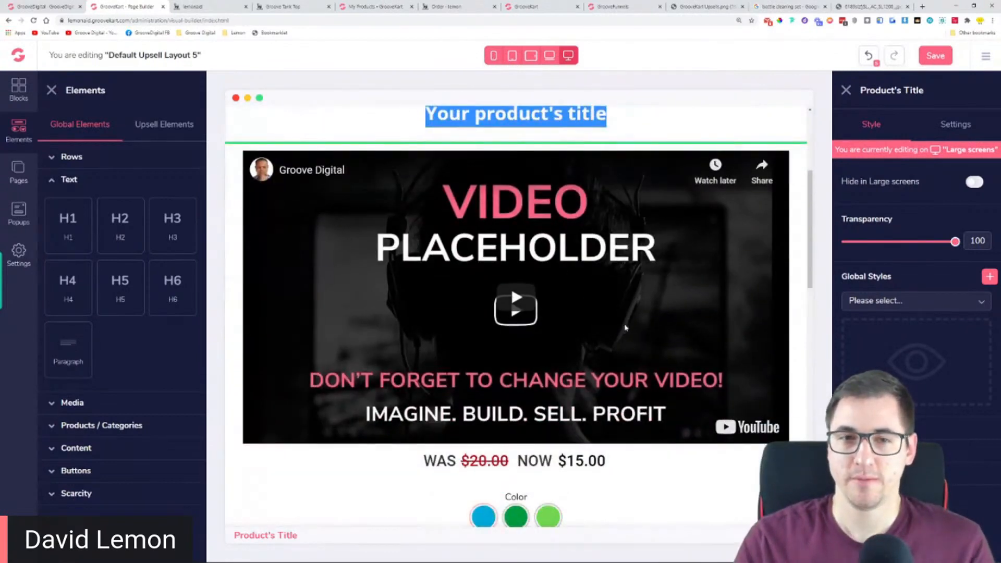
click(155, 131)
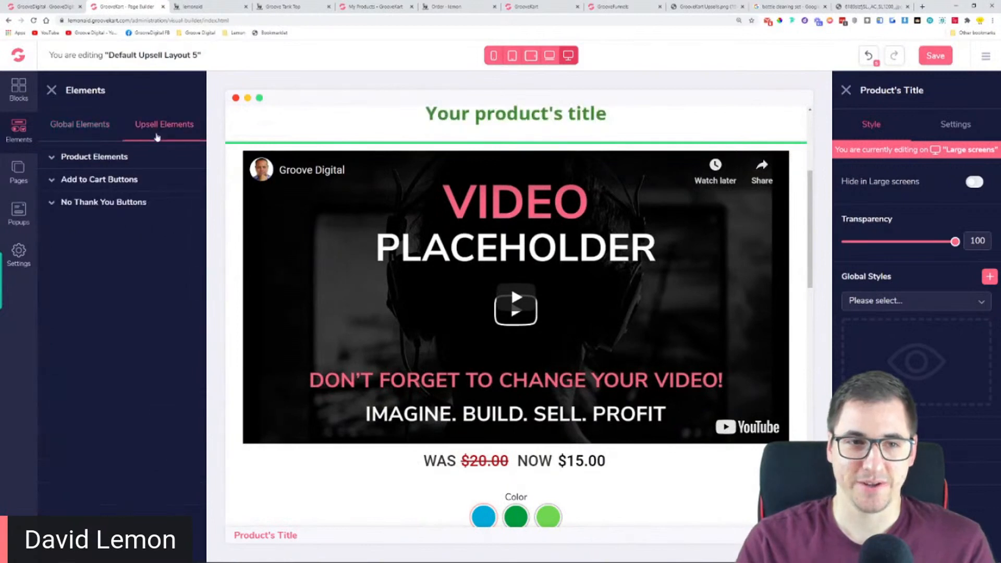
click(93, 159)
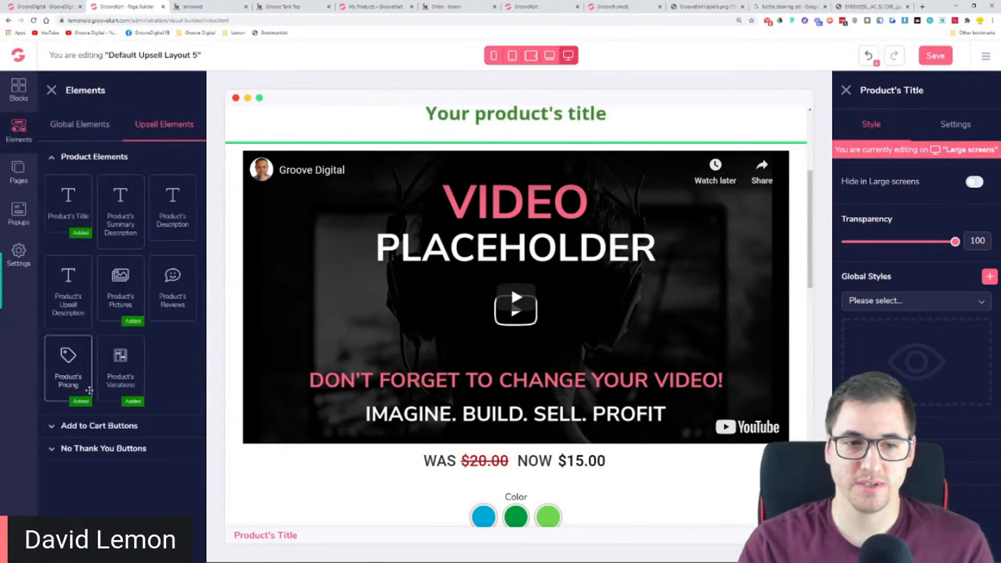
click(107, 425)
click(128, 182)
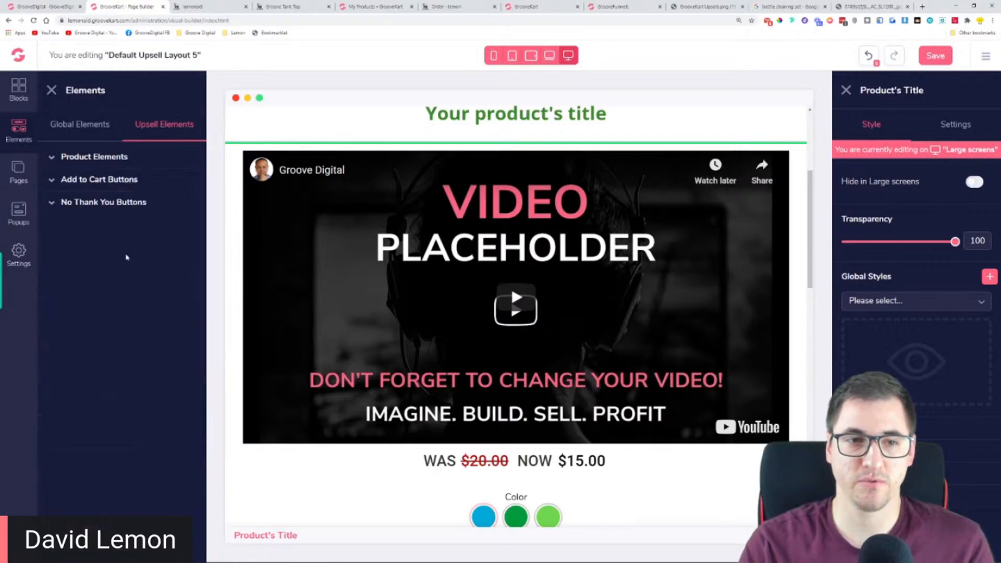
click(117, 212)
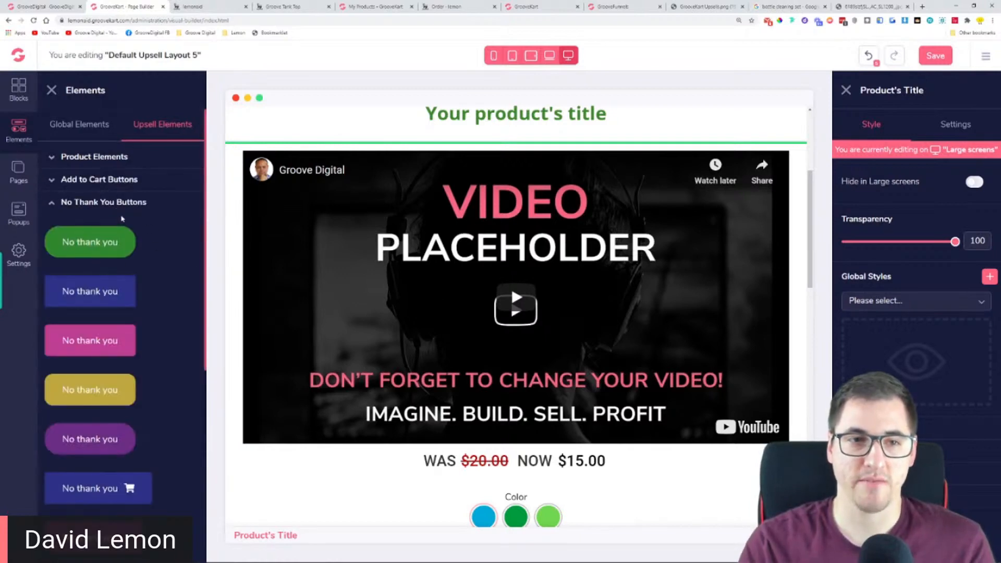
scroll(509, 370, down, 8)
click(92, 183)
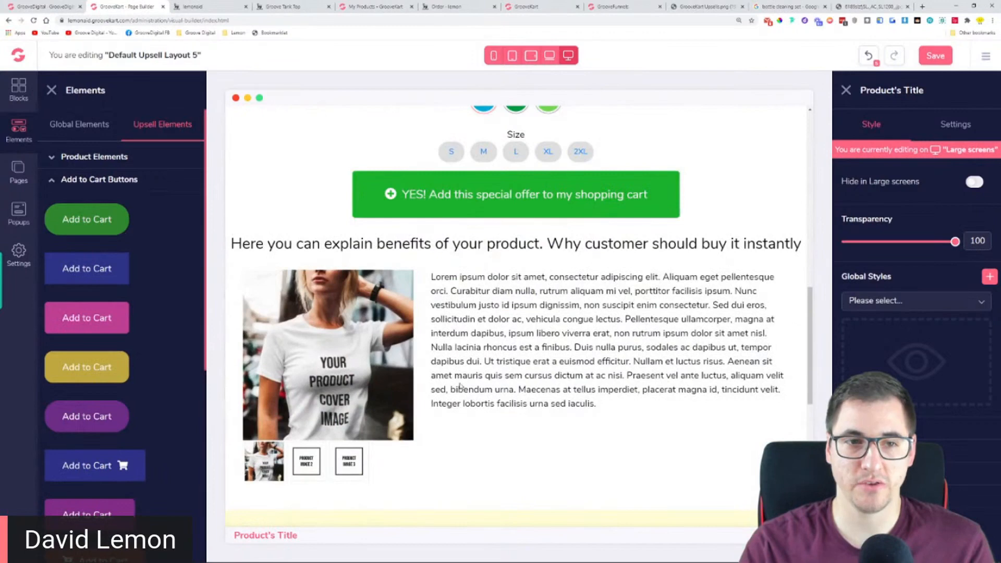
scroll(461, 386, down, 5)
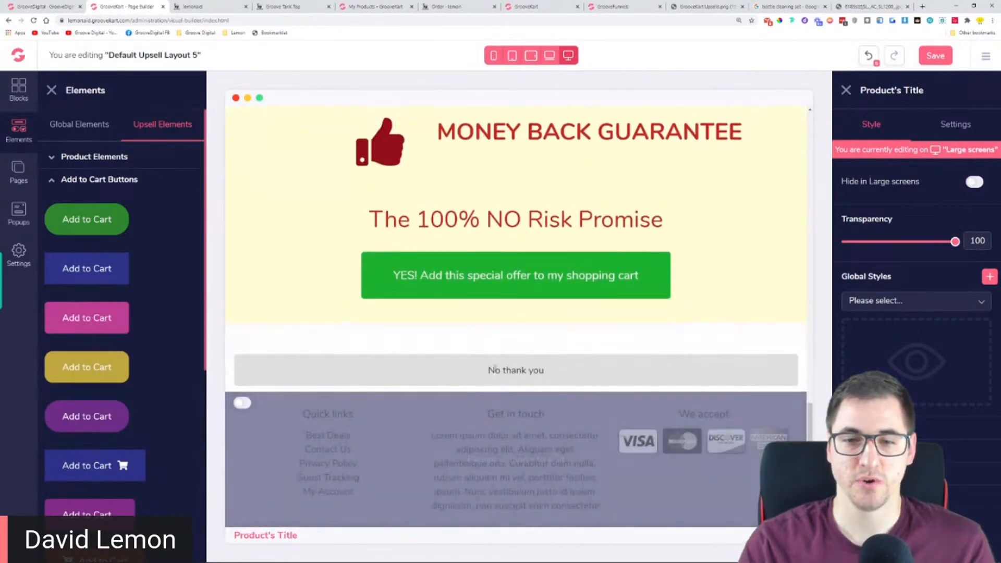
click(486, 378)
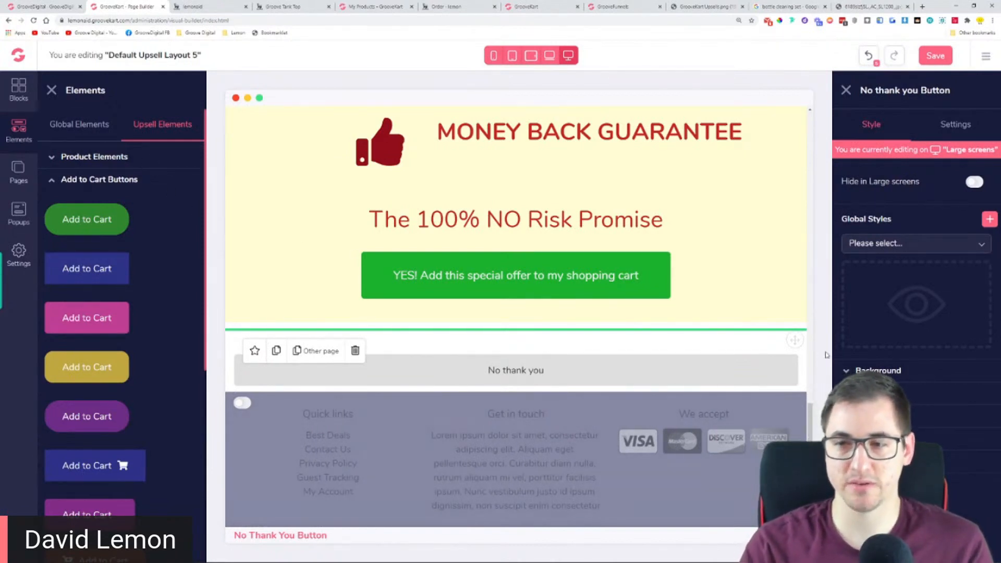
Add the plain-text Add to Cart button with a right arrow above the No thank you button and center it
scroll(99, 353, down, 5)
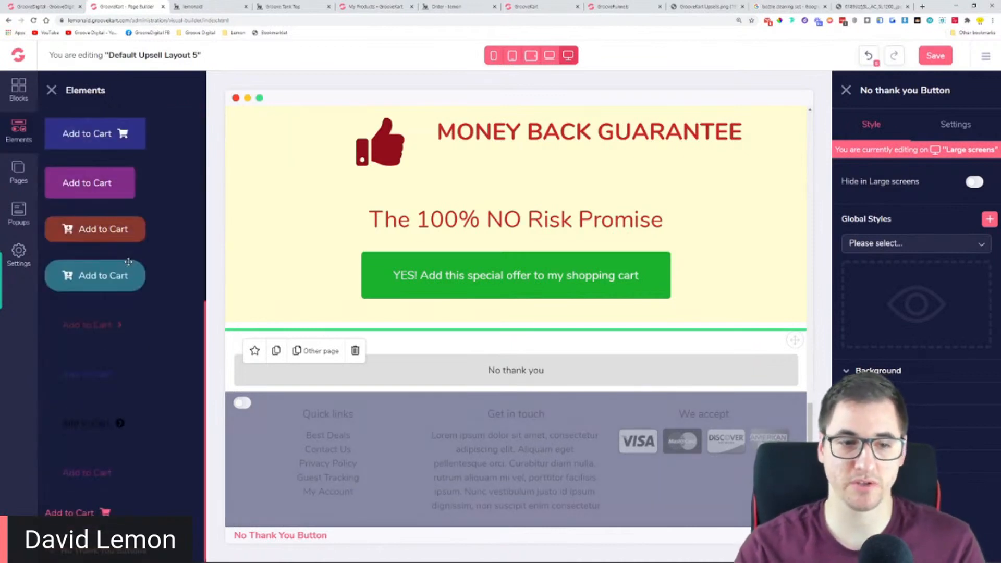
drag(87, 324, 540, 342)
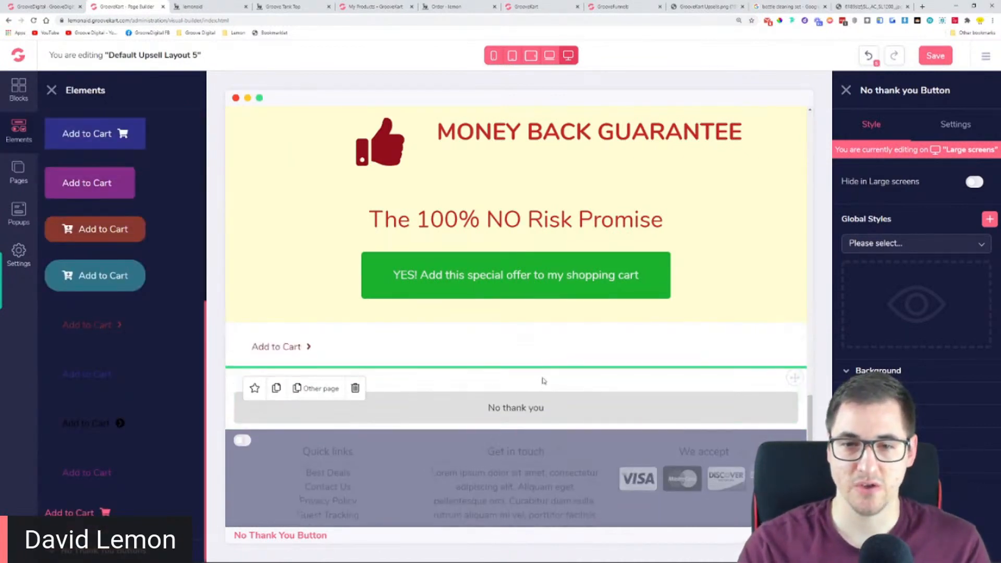
click(357, 360)
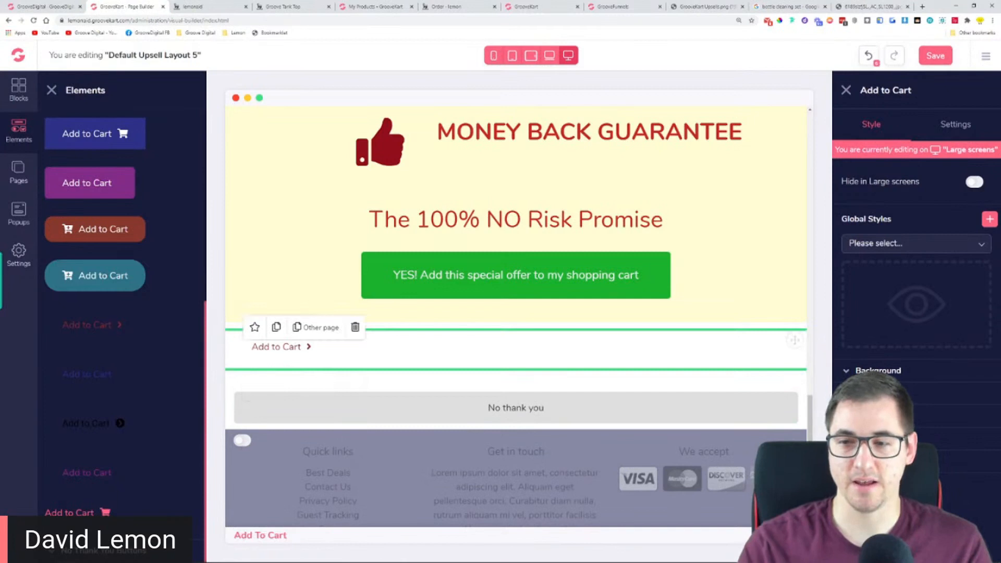
click(881, 461)
click(916, 489)
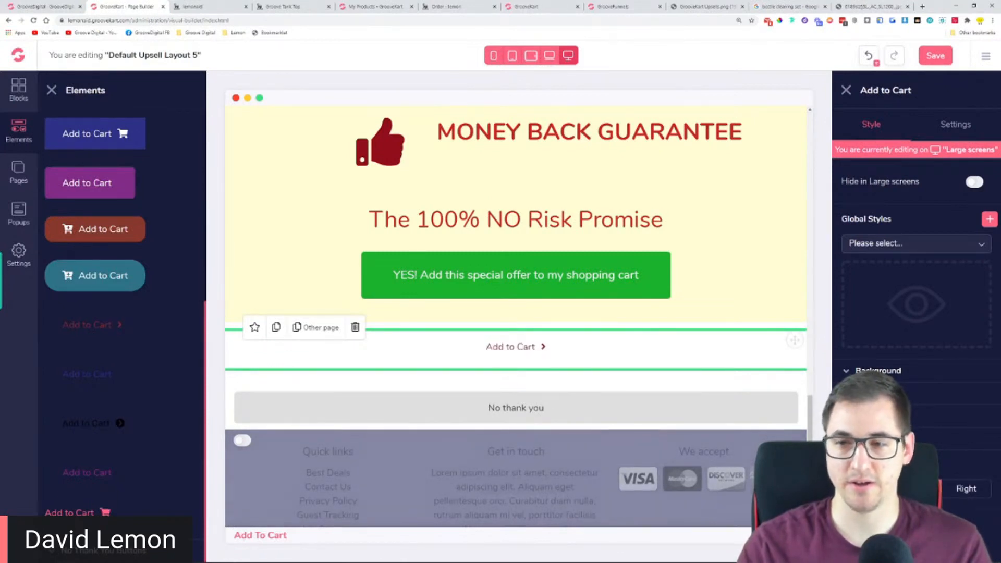
Set the new Add to Cart button's font size to 56 and its text color to dark navy, and close the elements list
scroll(916, 261, down, 2)
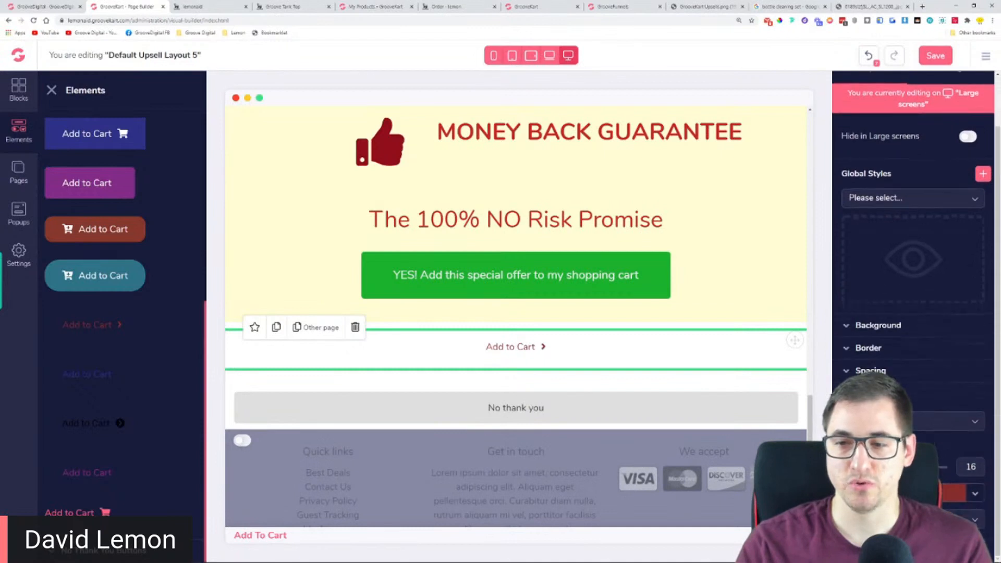
drag(888, 467, 900, 467)
click(975, 494)
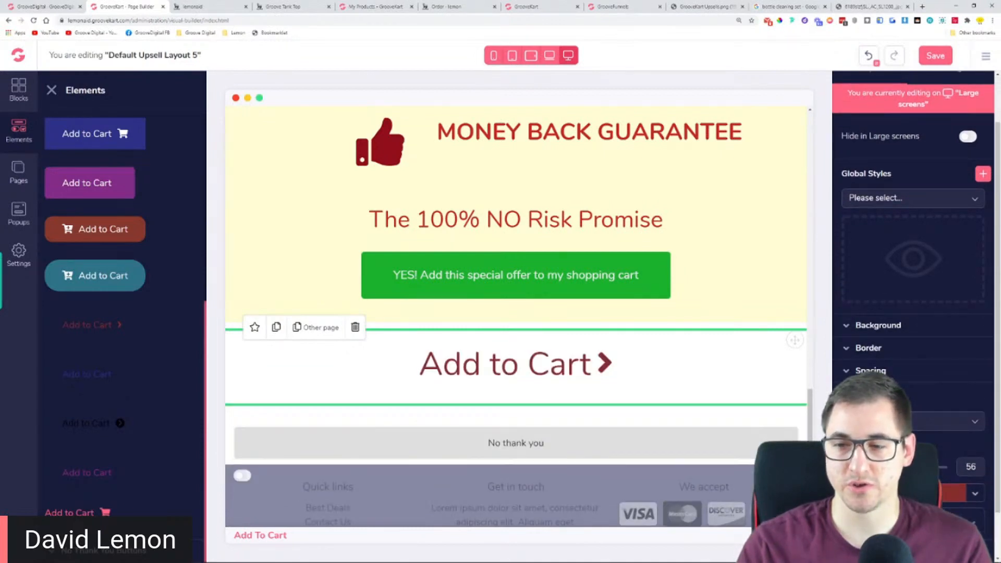
click(886, 529)
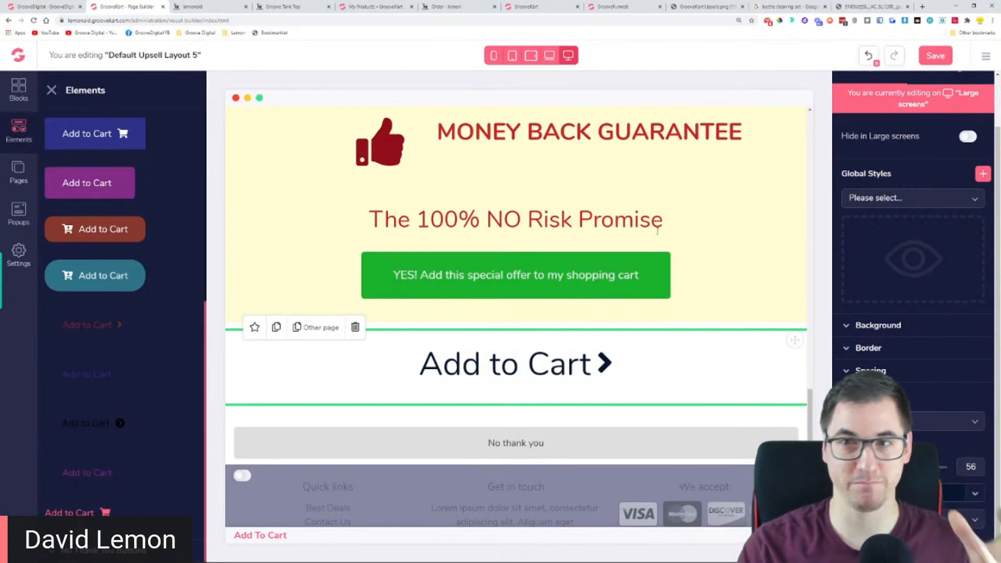
scroll(613, 247, up, 1)
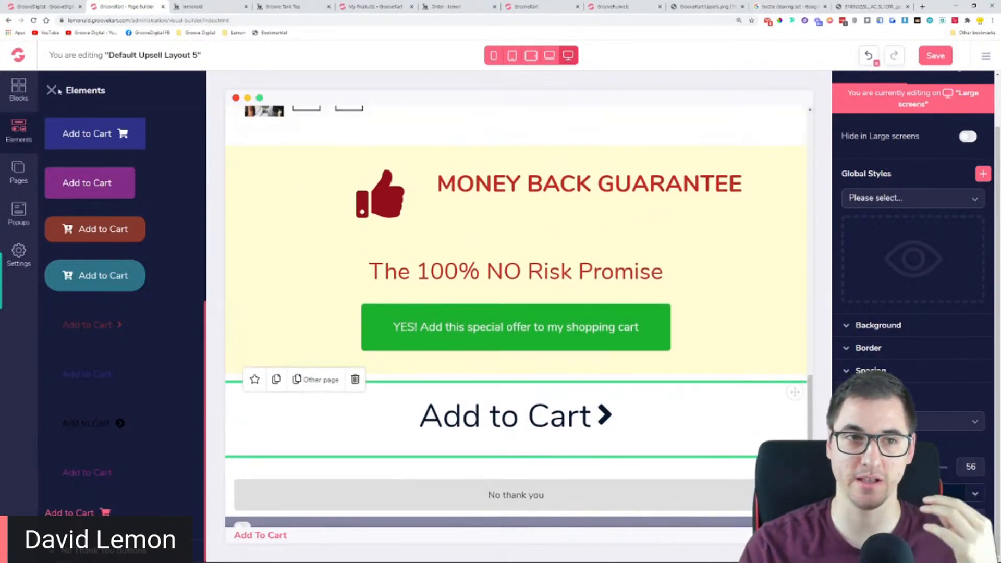
click(53, 91)
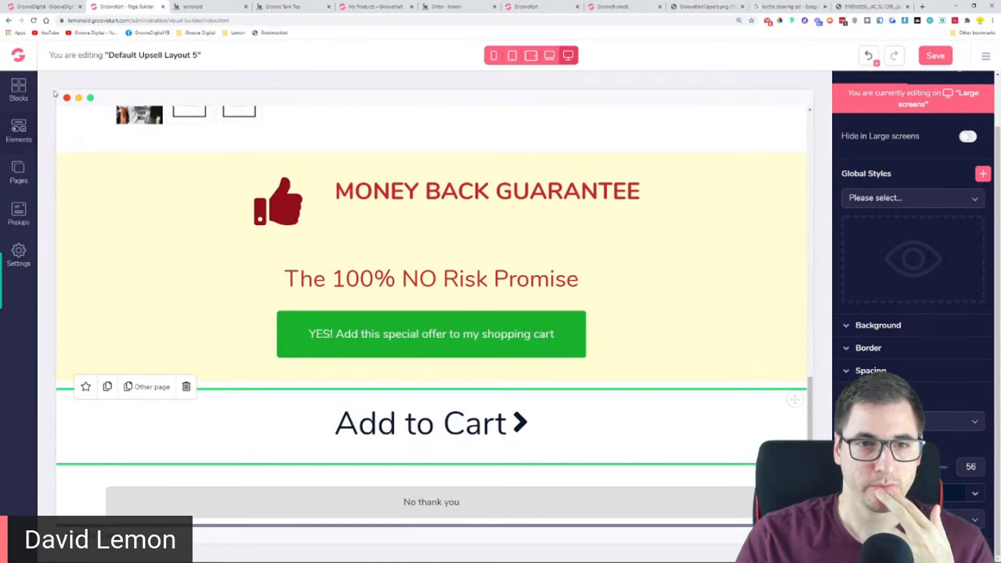
scroll(607, 322, up, 10)
scroll(607, 322, up, 6)
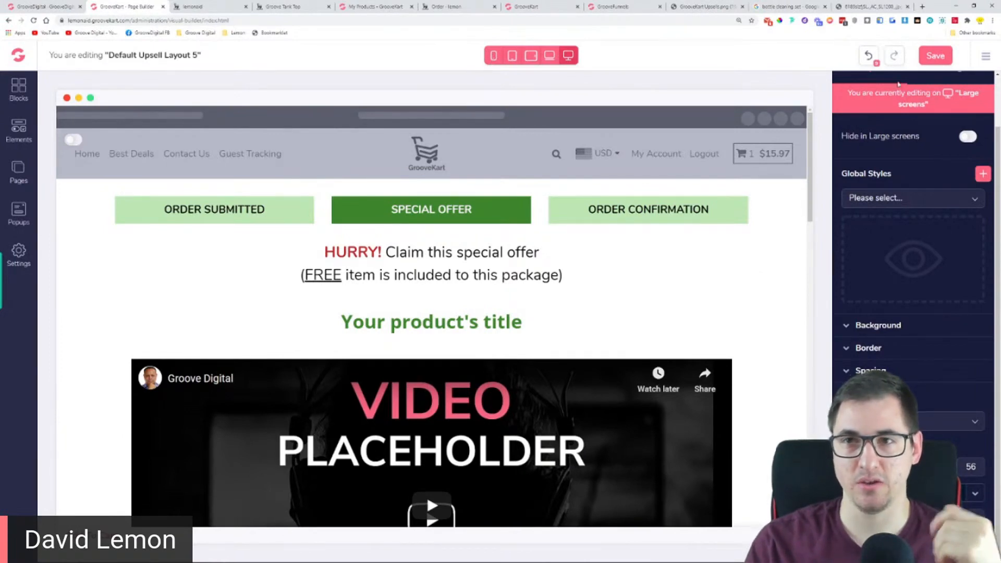
Switch to Google Images, search for "upsell page" and preview the Anatomy of a Perfect Upsell and Thank You Page Upsell examples
click(782, 6)
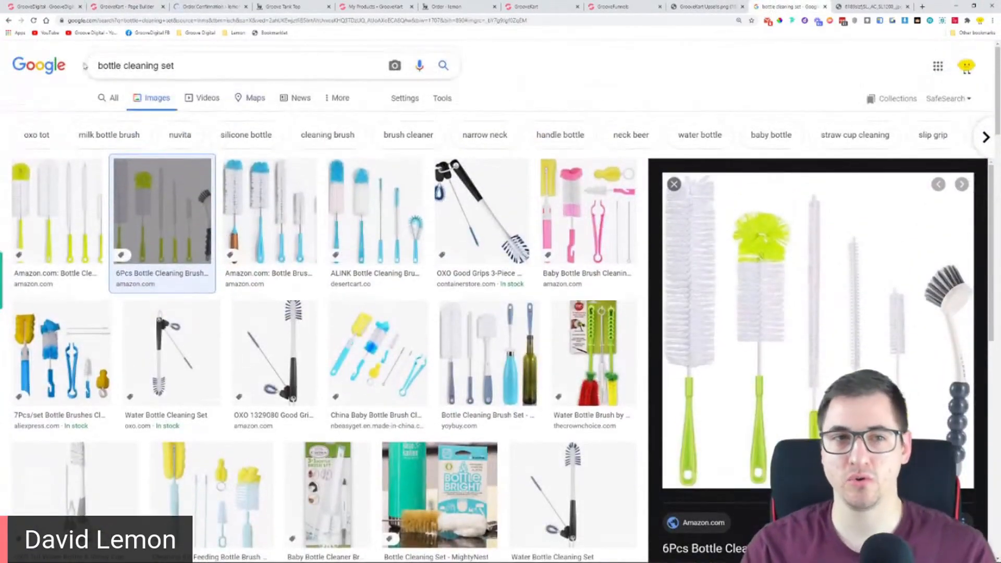
drag(99, 66, 210, 65)
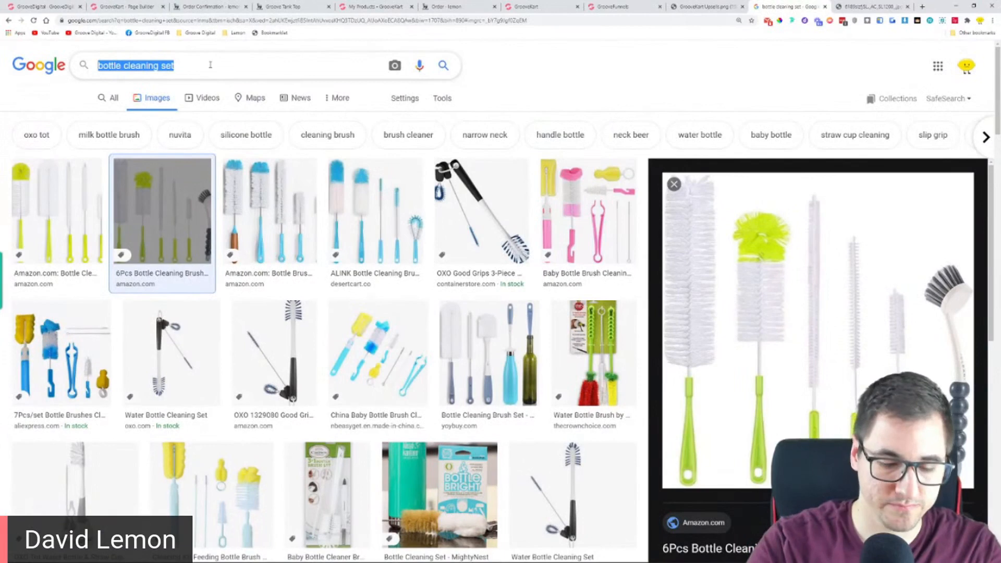
text(upsell pa)
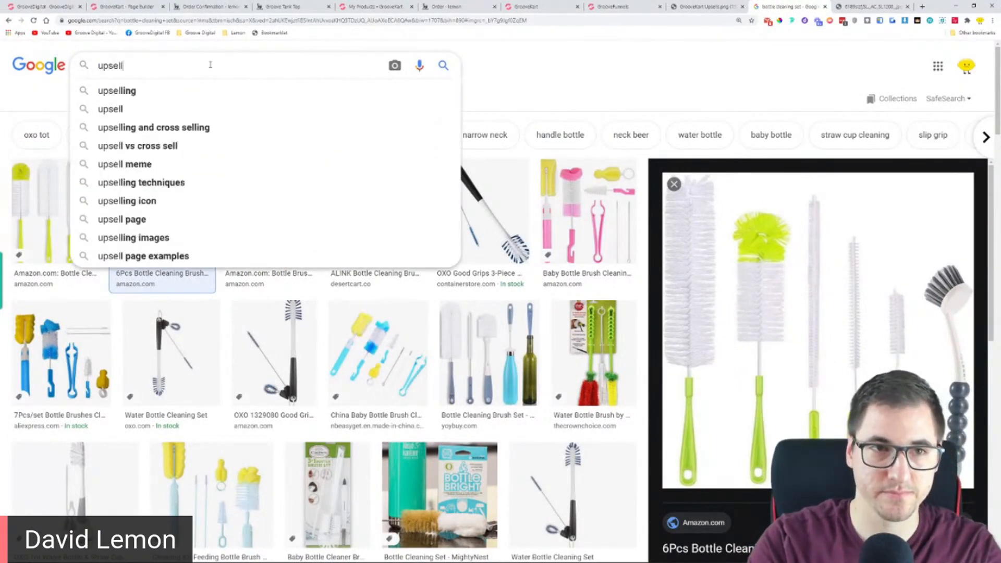
text(ge)
key(Return)
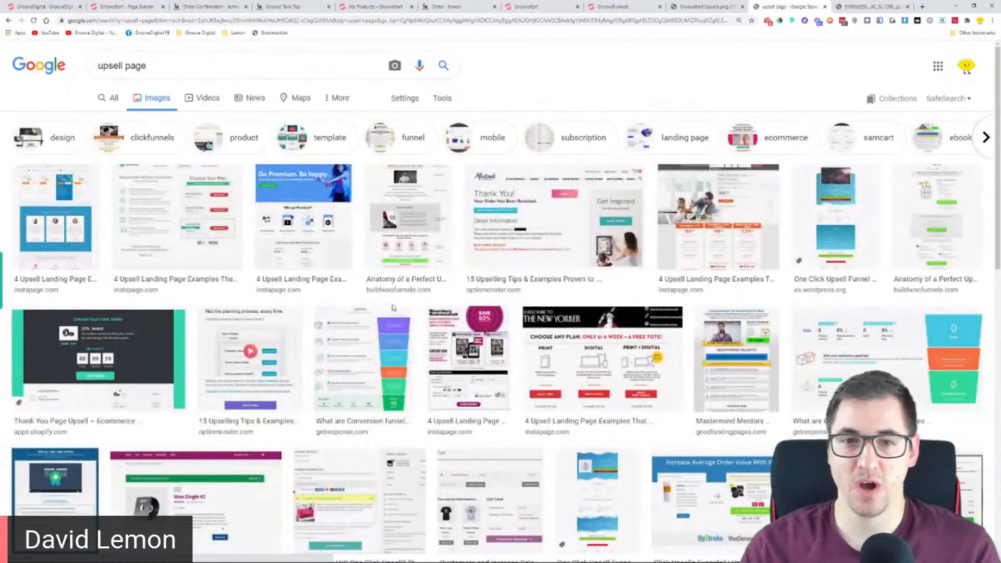
click(420, 241)
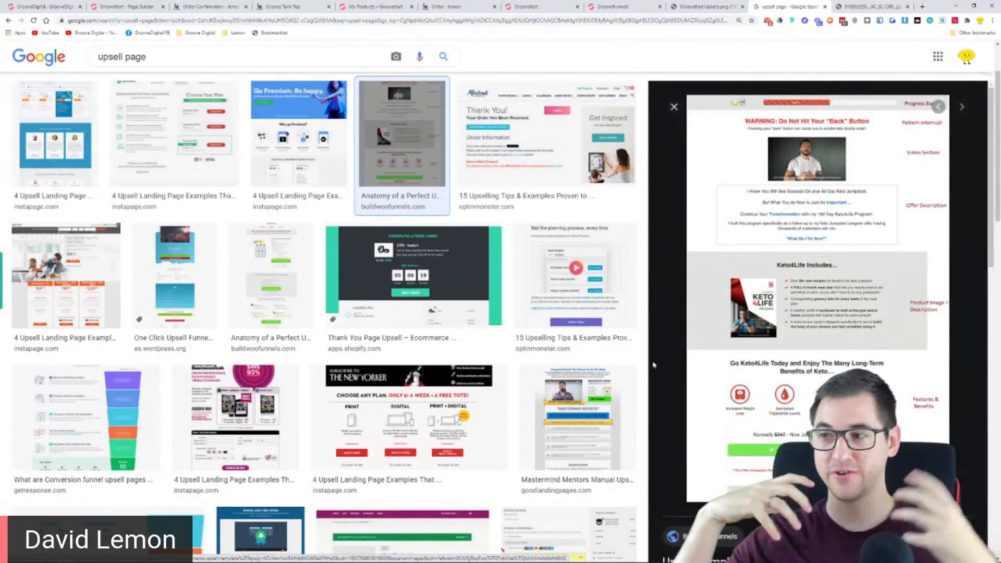
click(495, 245)
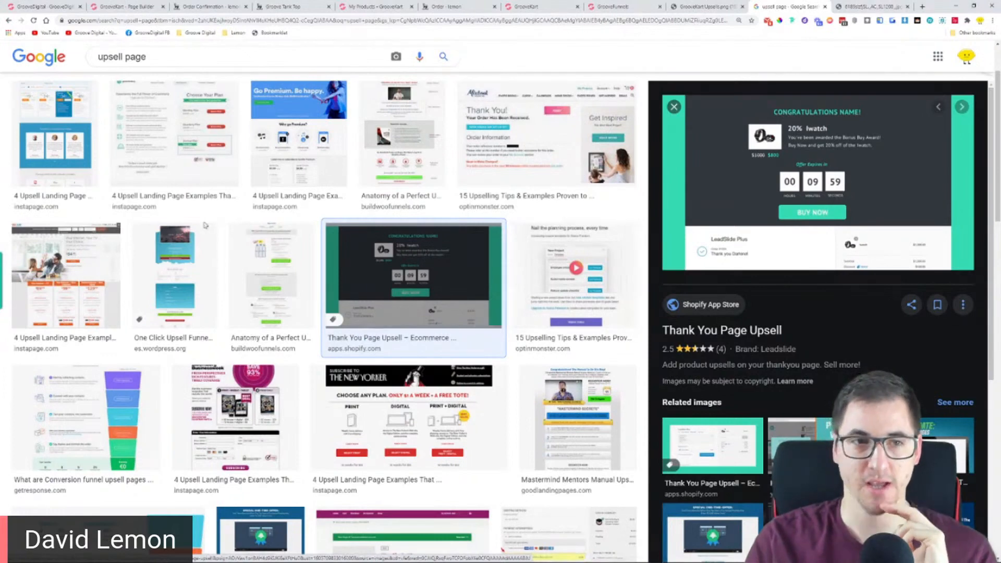
Look through more upsell page examples in the image search results for design inspiration
scroll(327, 249, down, 3)
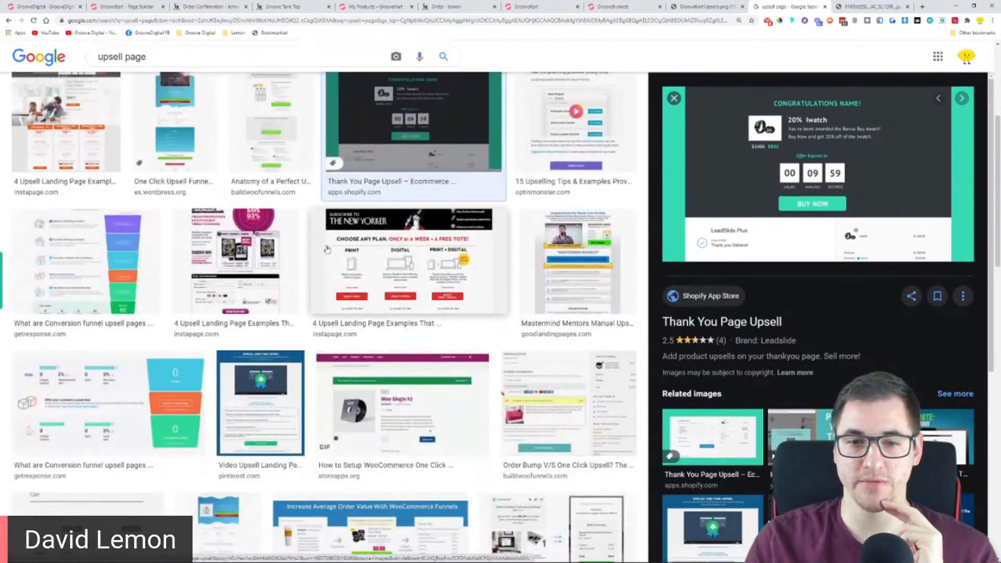
scroll(327, 249, down, 1)
scroll(326, 250, down, 2)
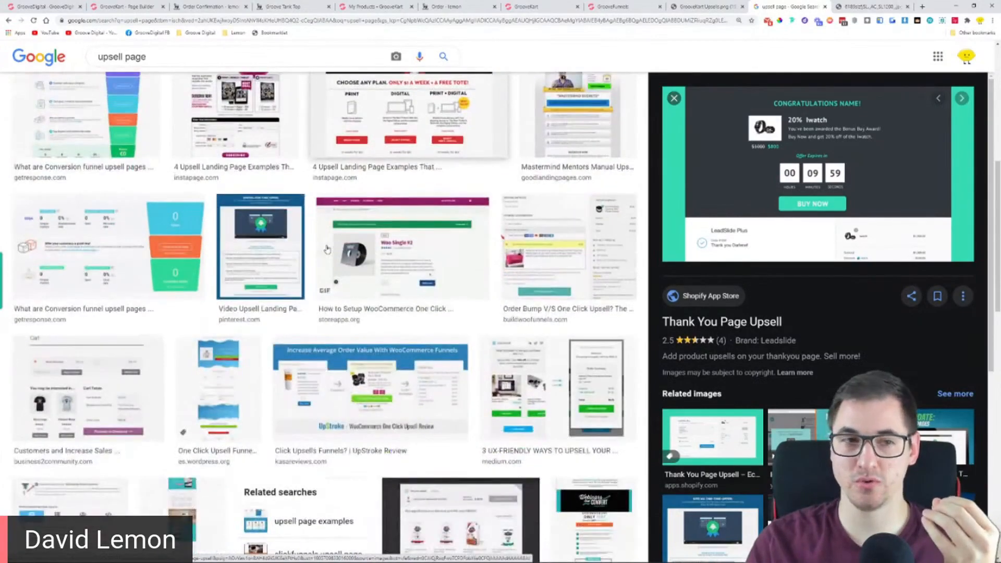
scroll(327, 250, up, 6)
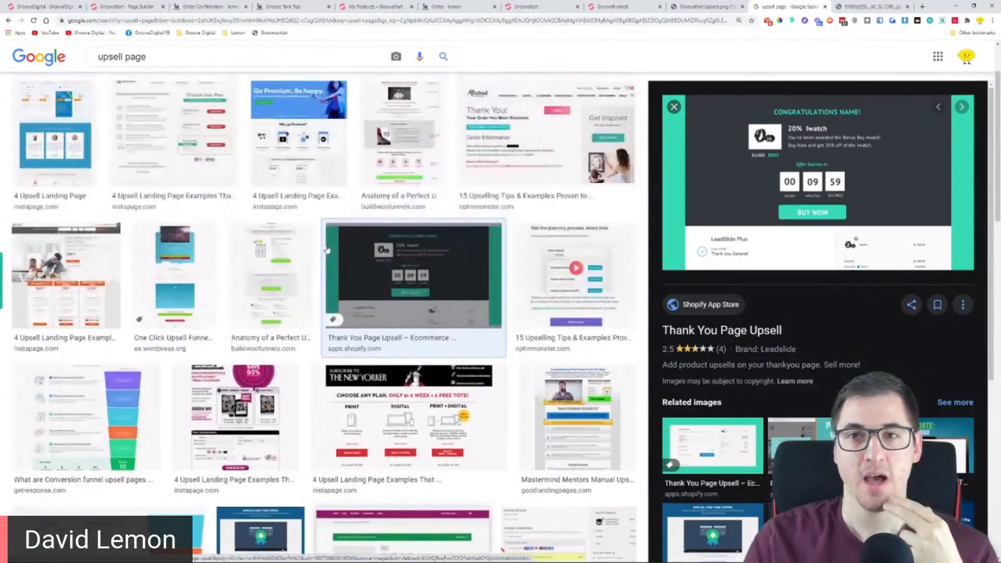
Switch to GroovePages, start creating a new site and browse the single-page templates for upsell designs
click(600, 7)
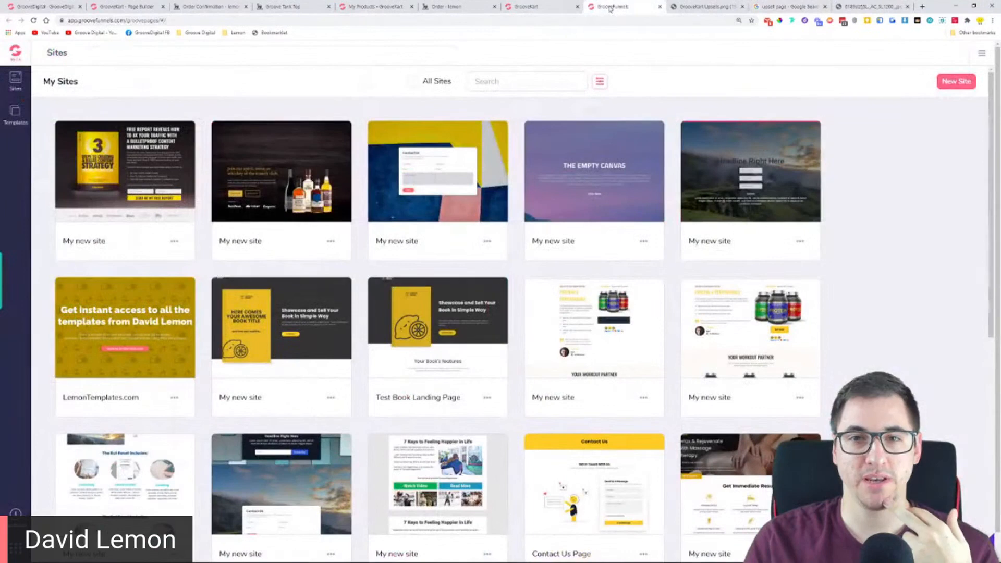
click(947, 84)
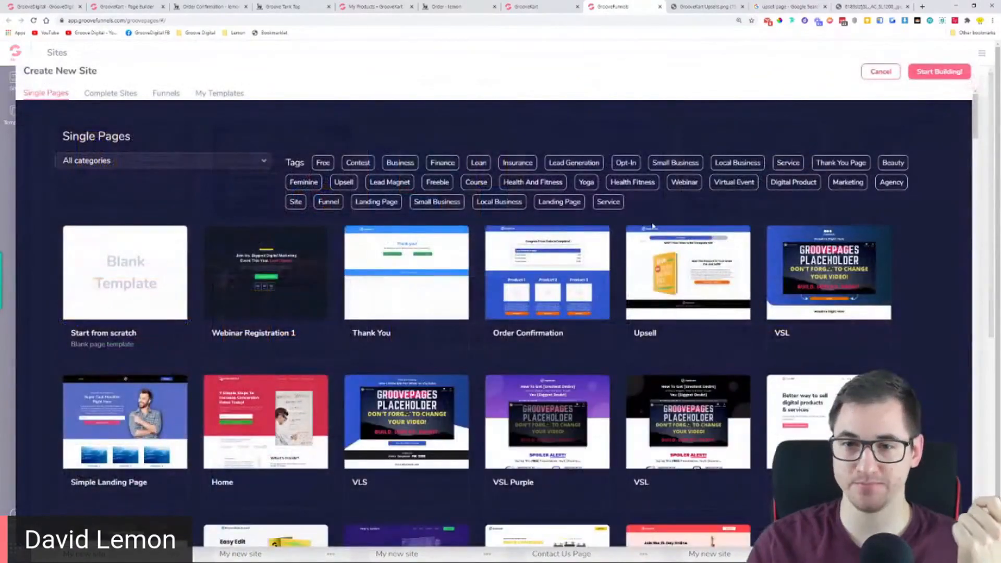
scroll(904, 243, down, 10)
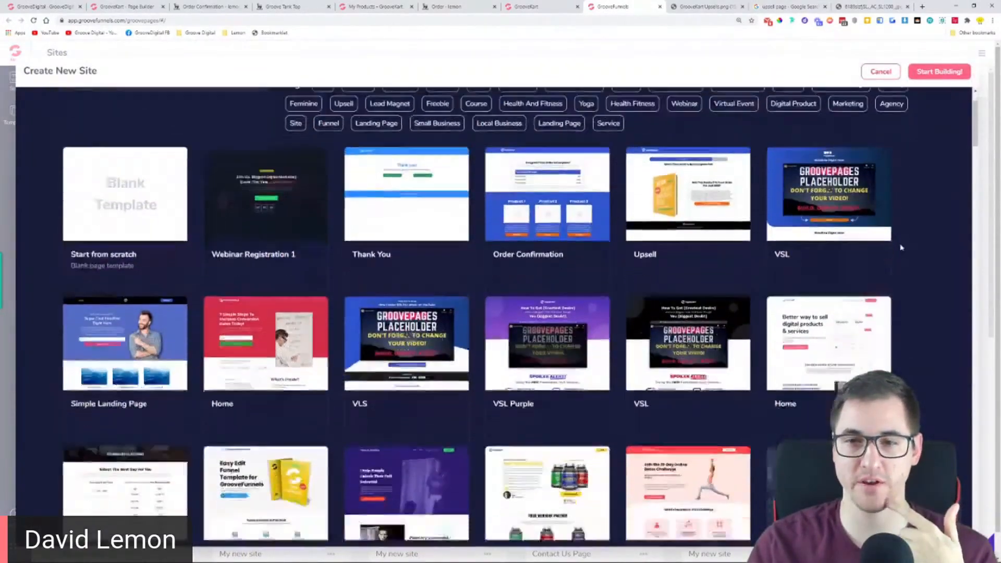
scroll(904, 242, down, 15)
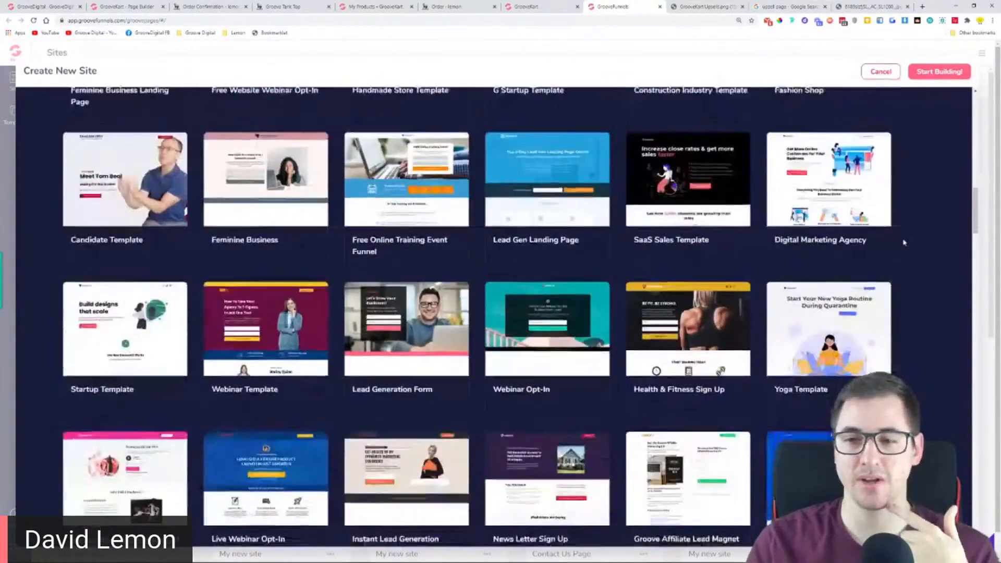
scroll(904, 242, down, 1)
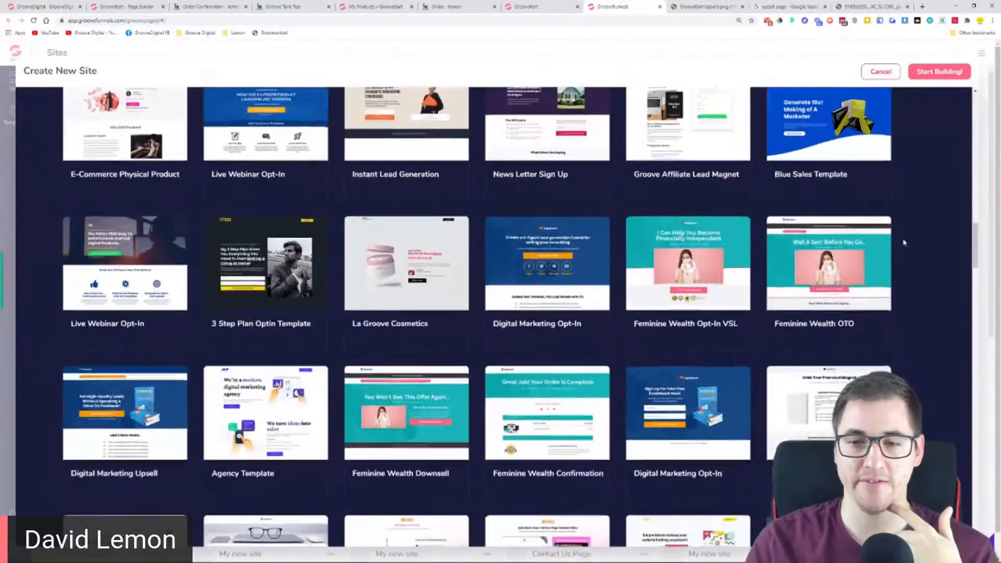
mouse_move(507, 399)
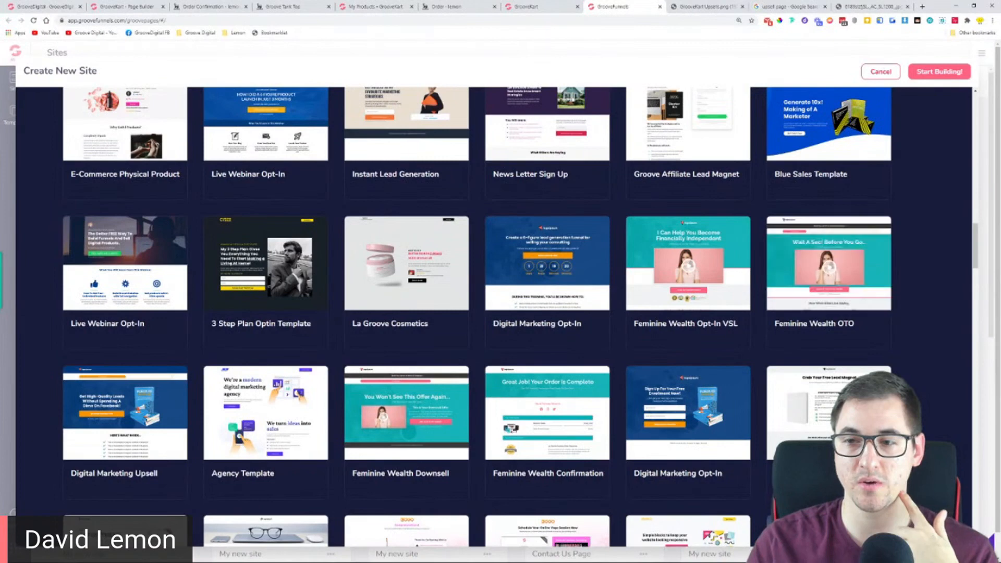
Preview the Feminine Wealth OTO template, review its one-time offer layout from header to testimonials, and close the preview
double_click(845, 324)
mouse_move(834, 254)
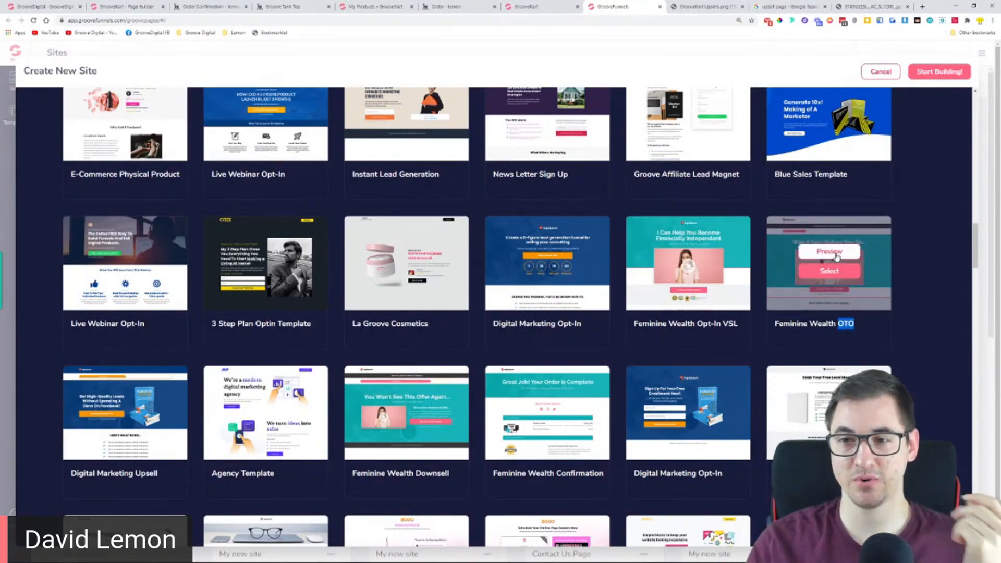
click(829, 251)
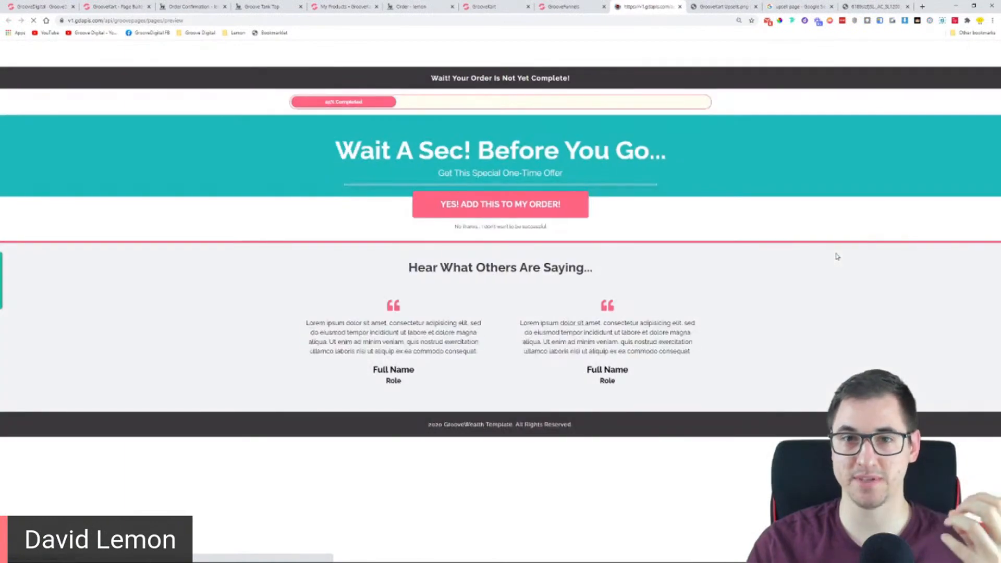
scroll(534, 226, down, 4)
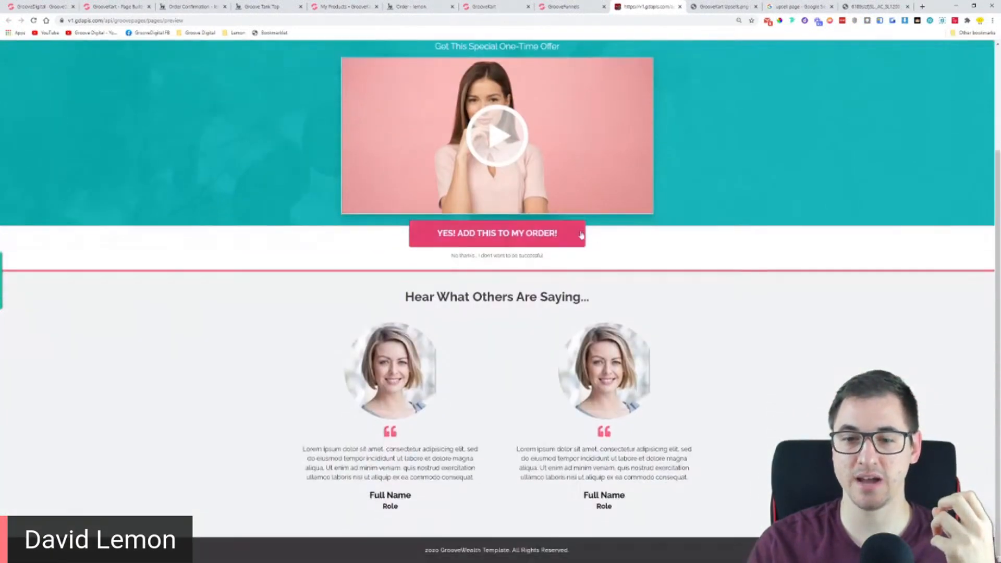
scroll(410, 185, up, 4)
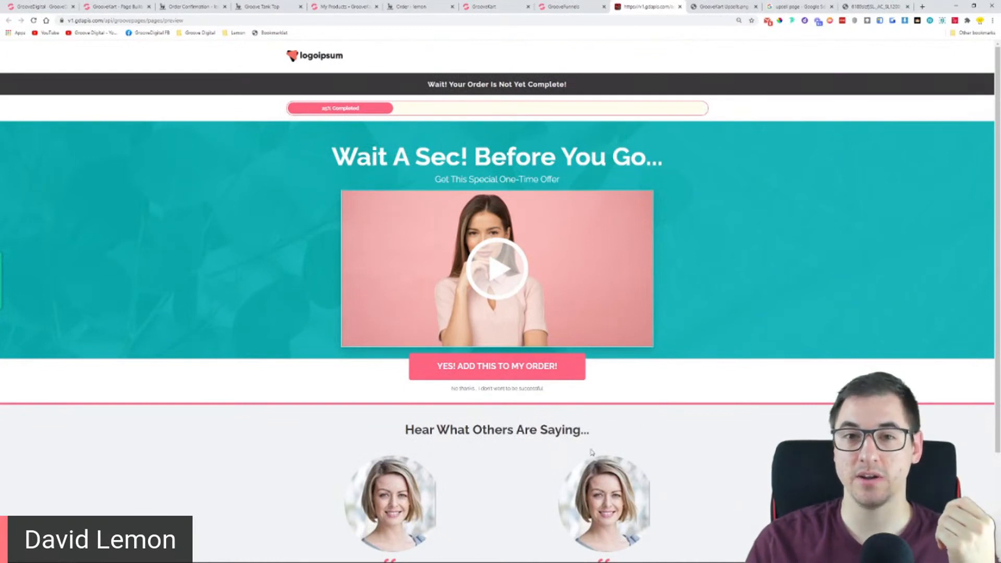
scroll(608, 389, down, 3)
scroll(608, 389, up, 3)
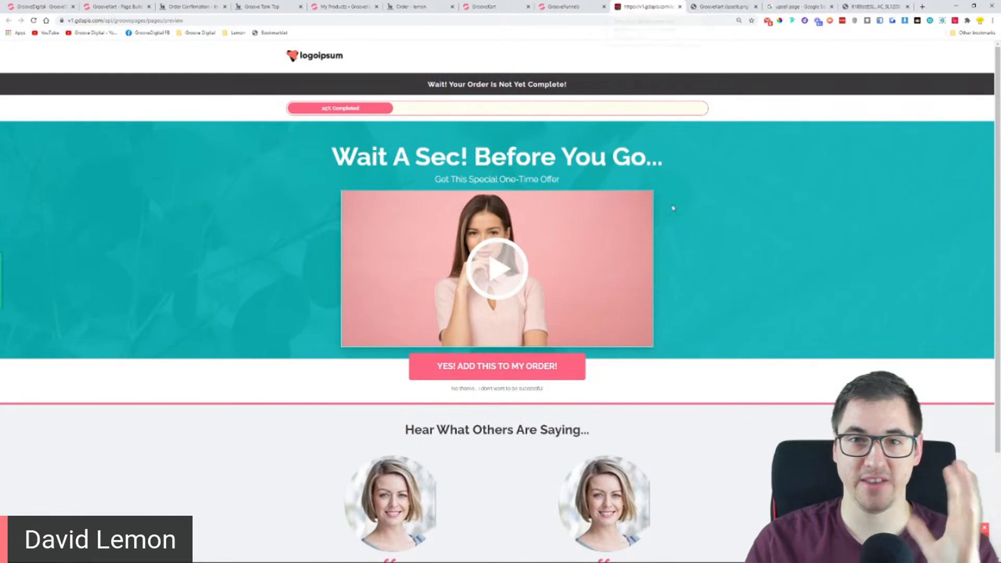
click(679, 7)
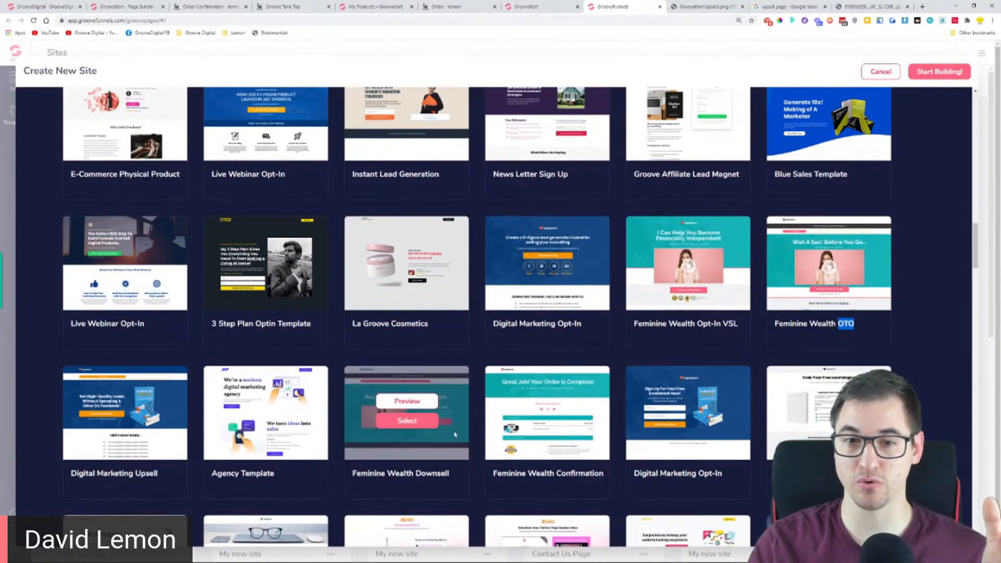
Preview the Feminine Wealth Downsell template and compare it with the Default Upsell Layout 5 open in the GrooveKart page builder
mouse_move(443, 424)
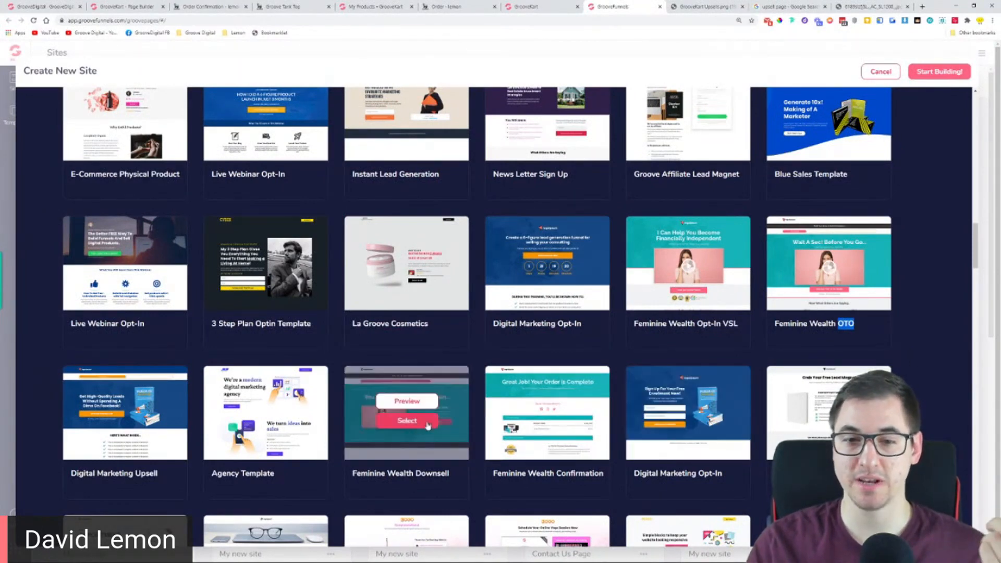
click(418, 405)
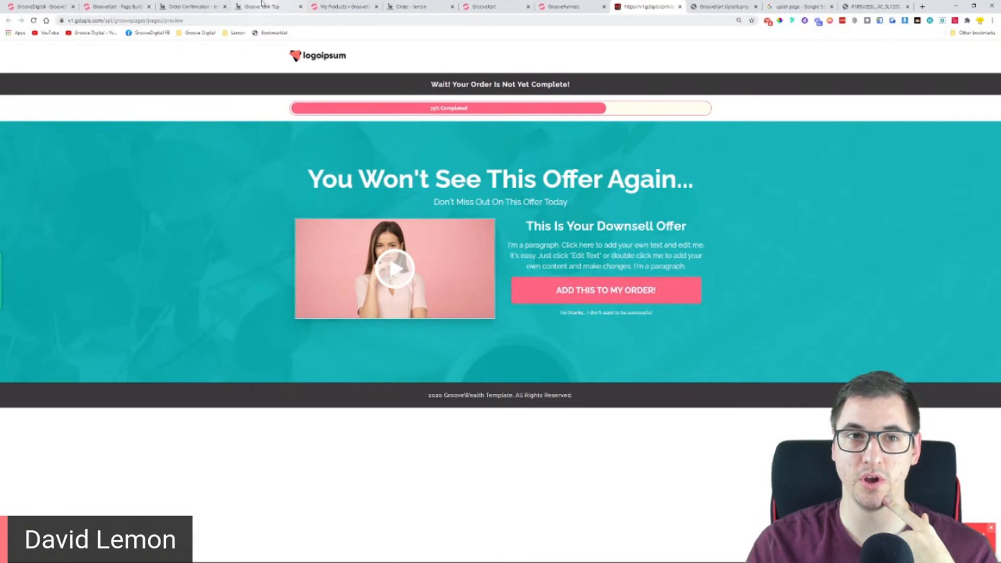
click(136, 4)
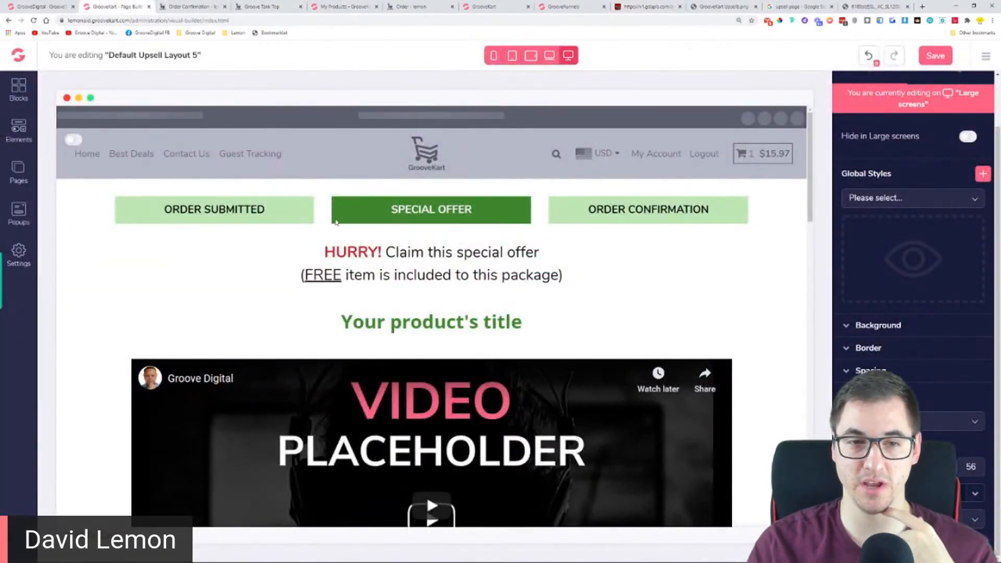
click(646, 7)
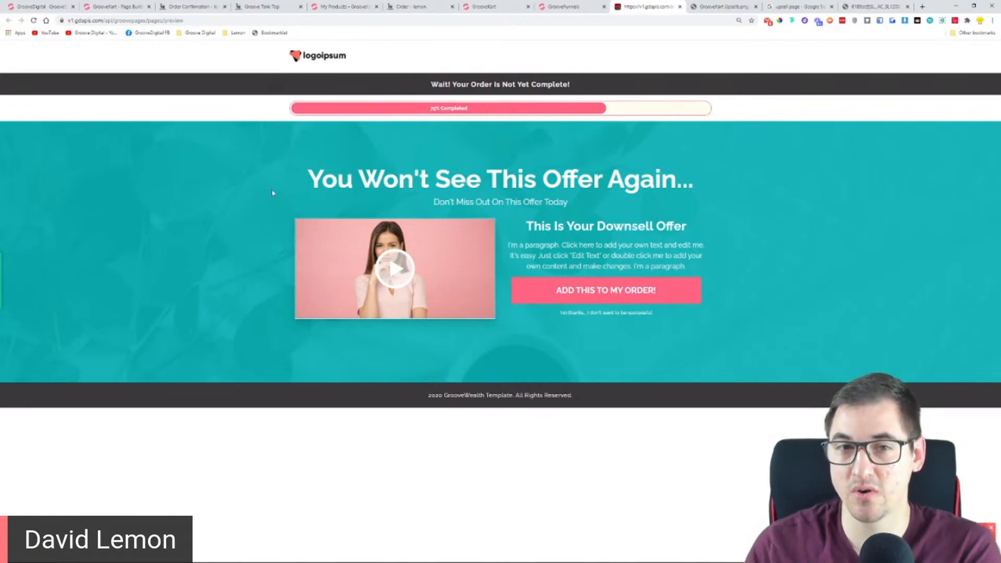
Examine the downsell preview's headline, offer text, add-to-order button and the decline link beneath it
drag(308, 179, 693, 183)
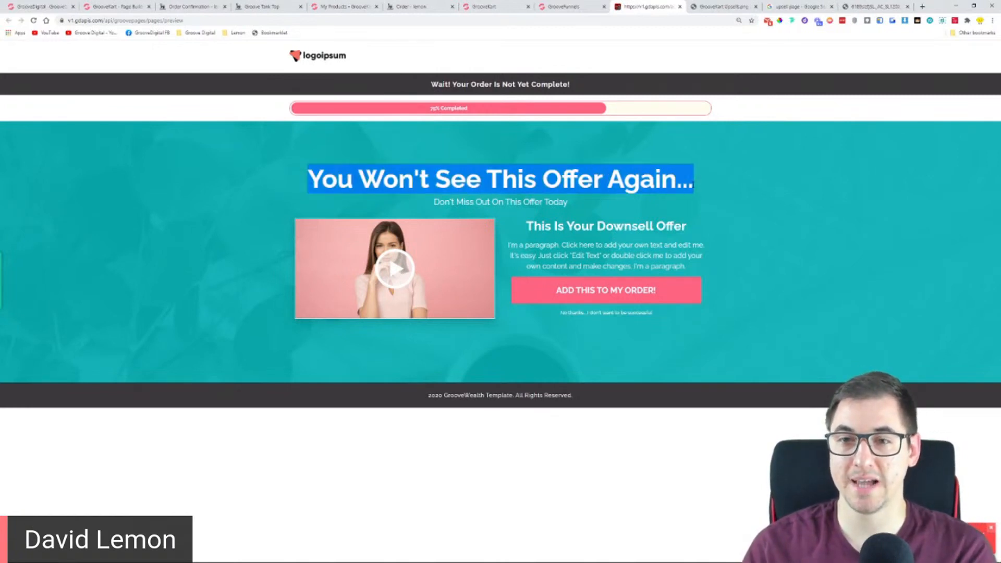
drag(527, 227, 658, 289)
click(653, 290)
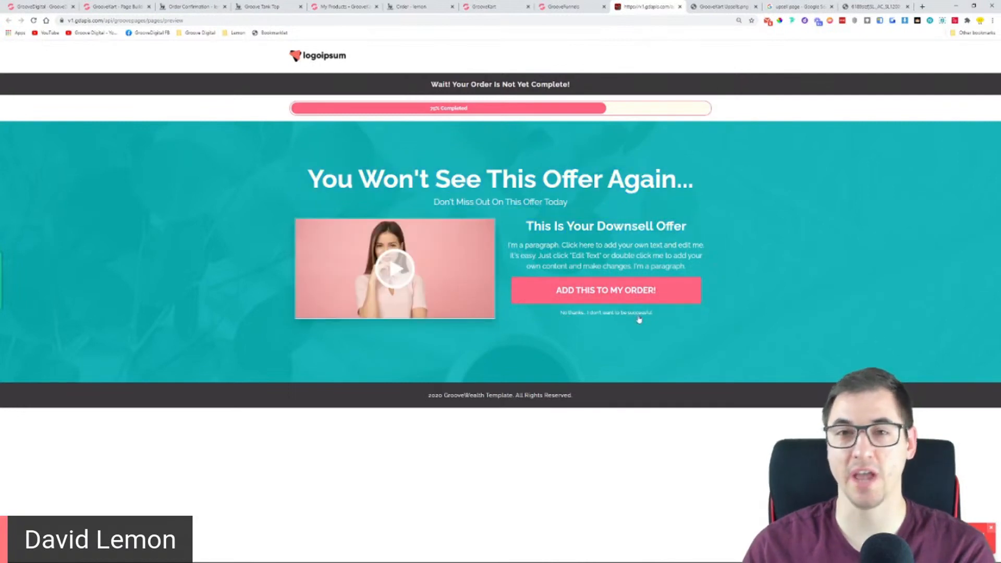
key(ctrl+plus)
key(ctrl+plus)
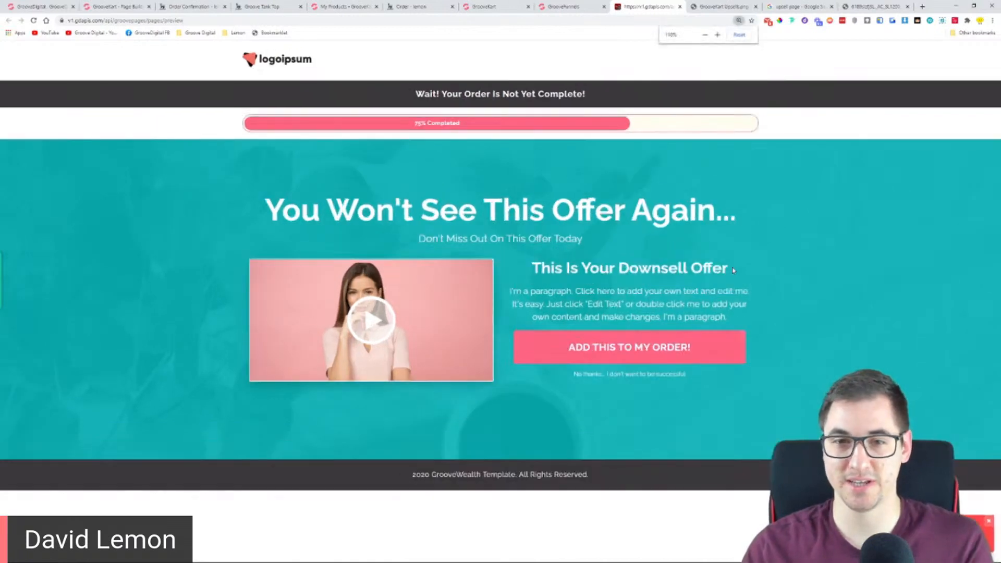
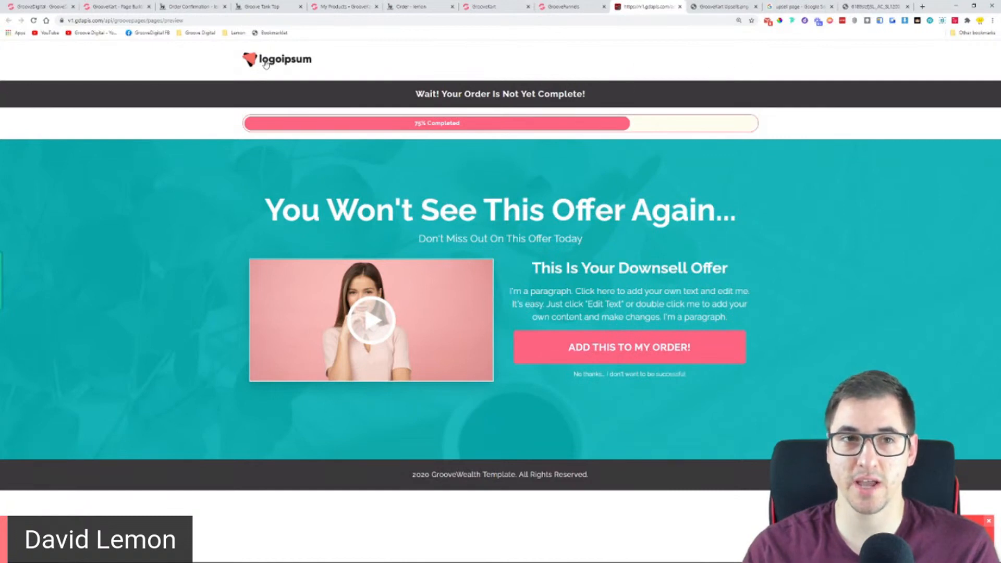
Return to the GrooveKart page builder, create a new blank upsell page layout and open it, discarding unsaved changes to Default Upsell Layout 5
click(115, 7)
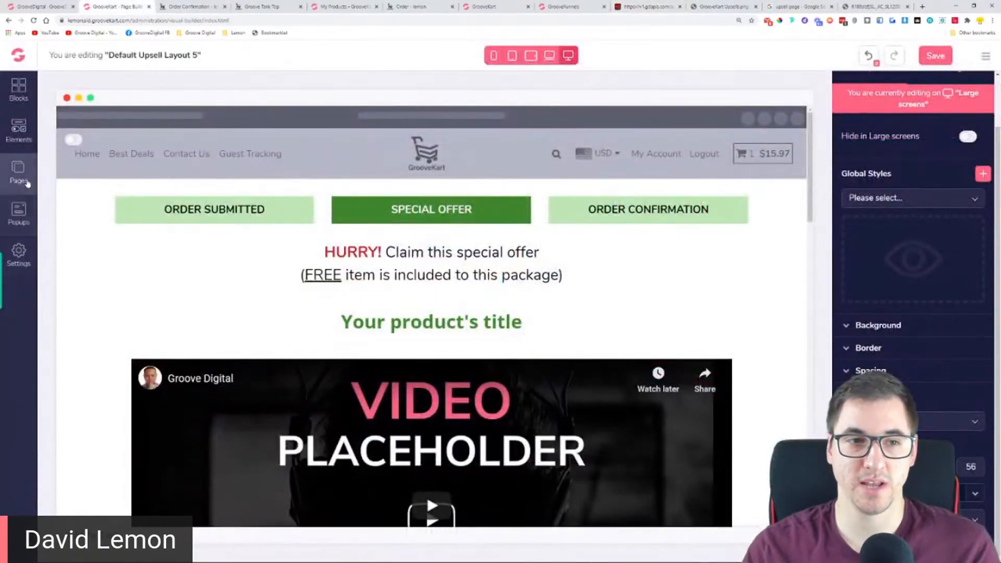
click(19, 171)
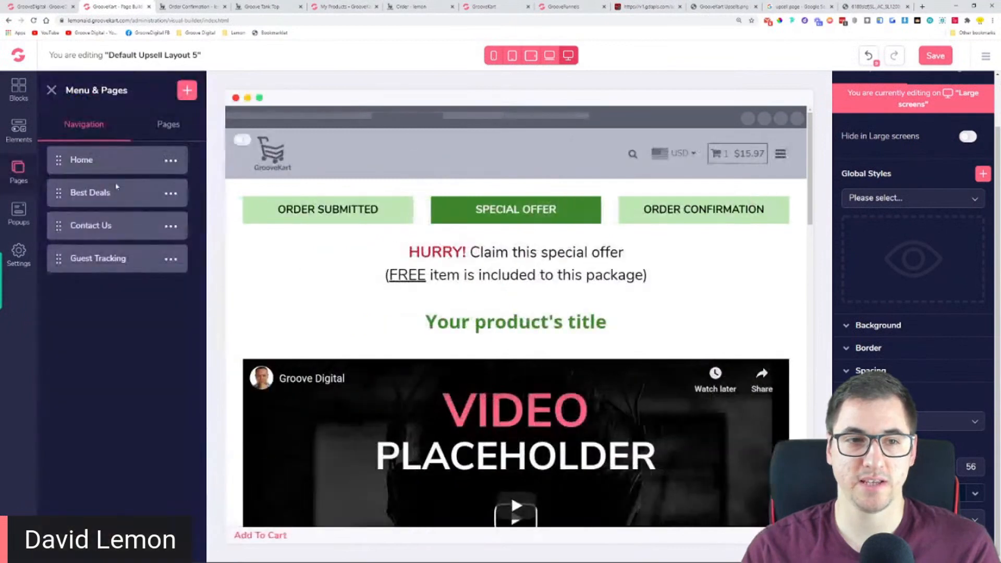
click(158, 139)
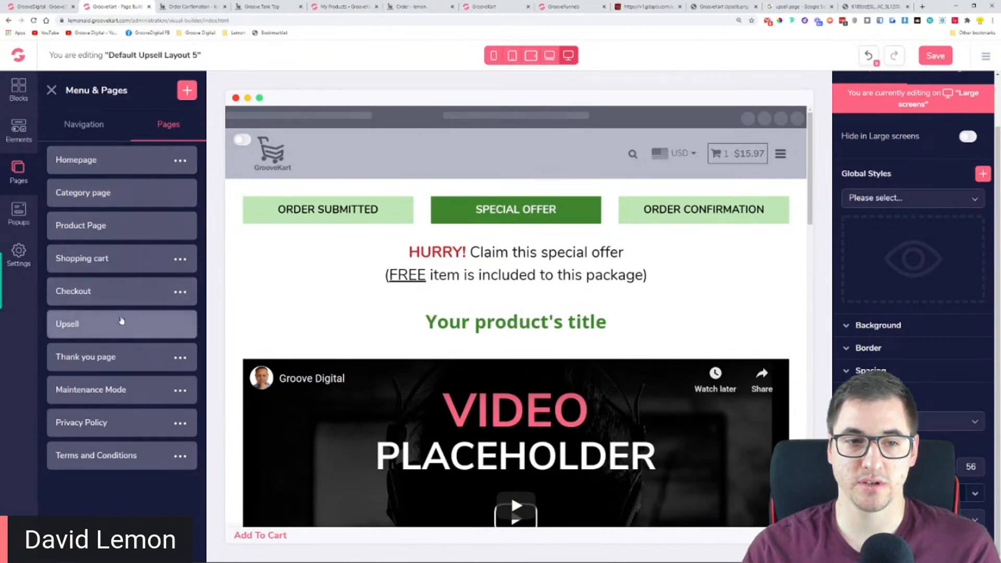
click(121, 320)
click(187, 91)
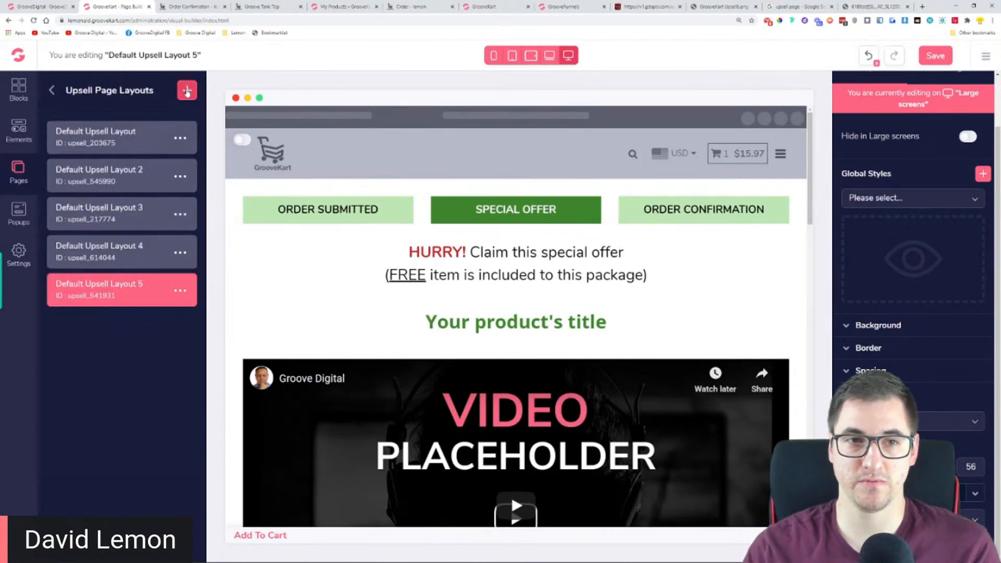
click(126, 329)
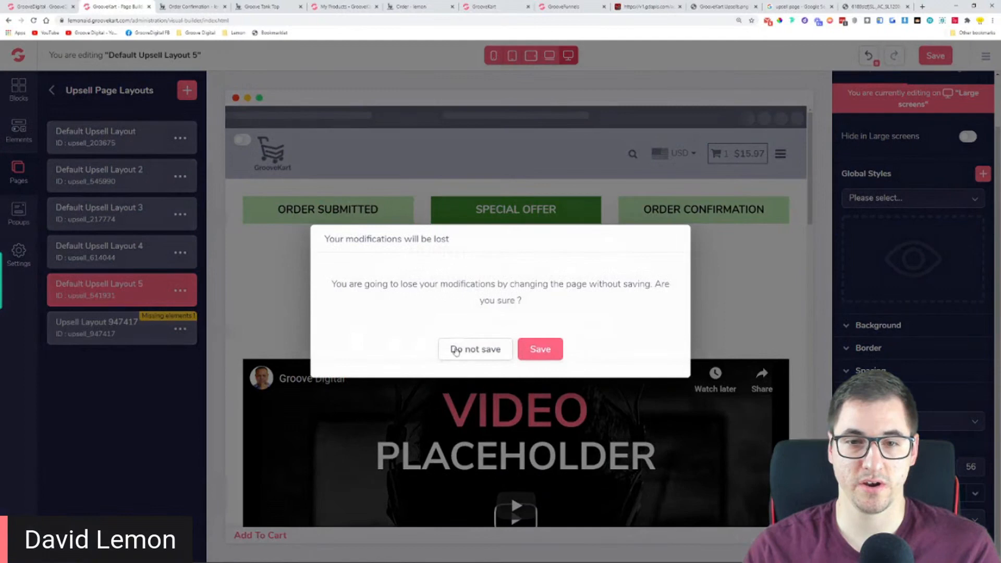
click(472, 349)
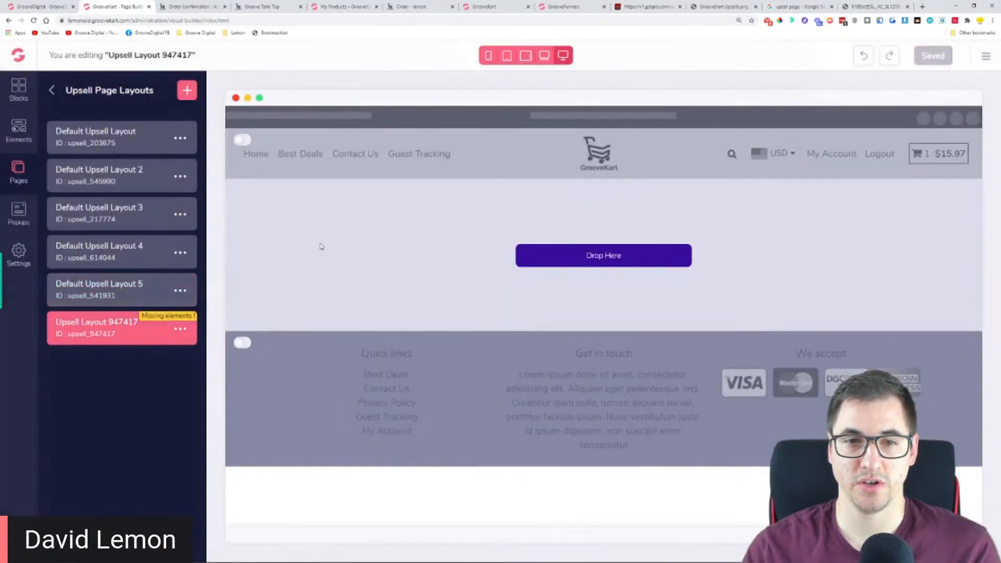
Add a one-column row to the blank upsell layout, using the header of the downsell preview as reference
click(54, 91)
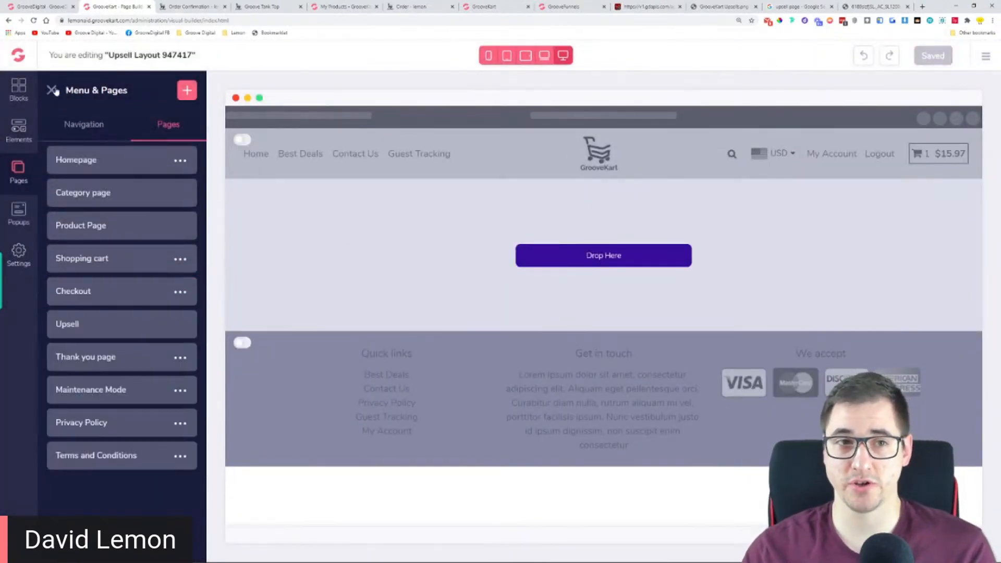
click(55, 90)
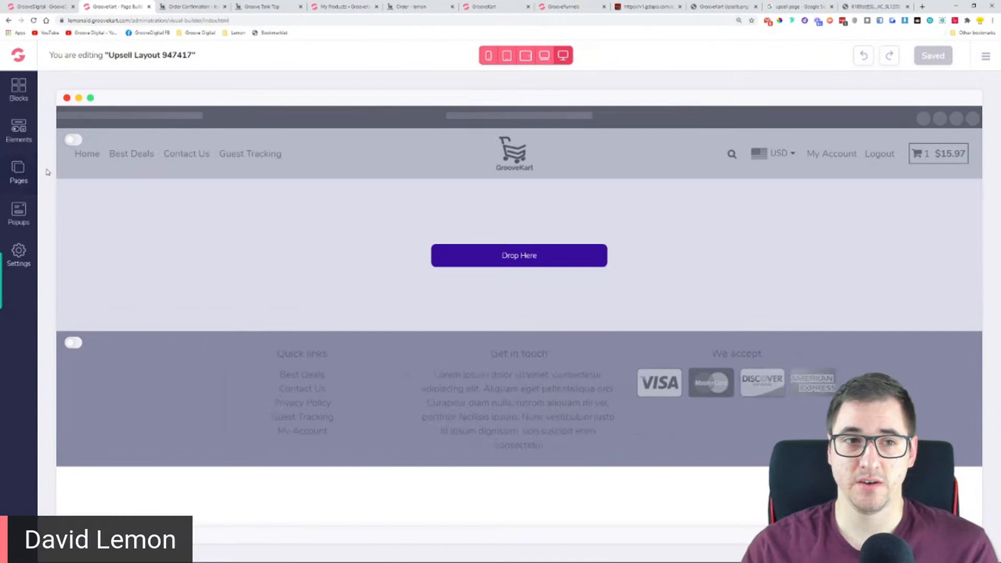
click(20, 141)
click(113, 155)
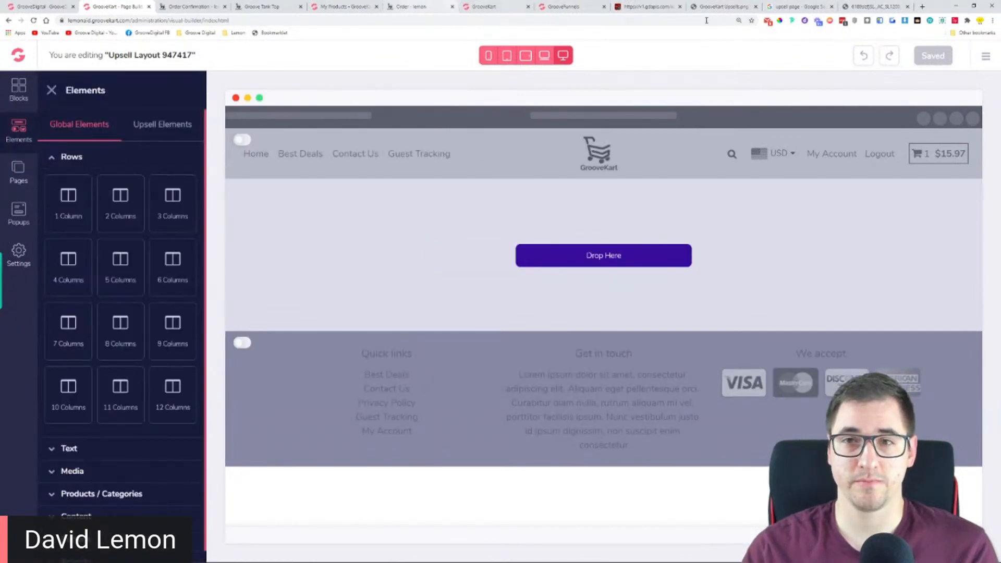
click(664, 6)
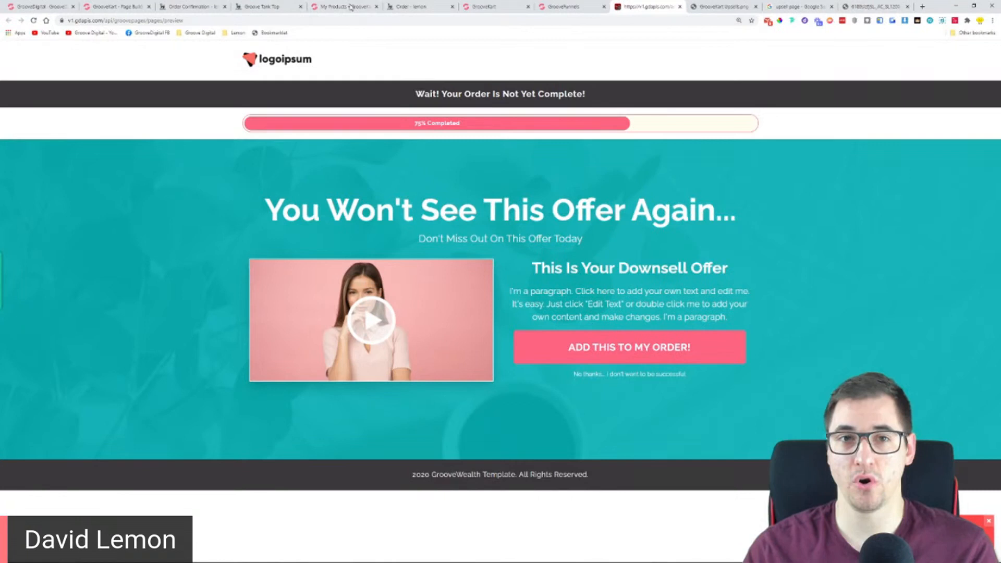
click(93, 4)
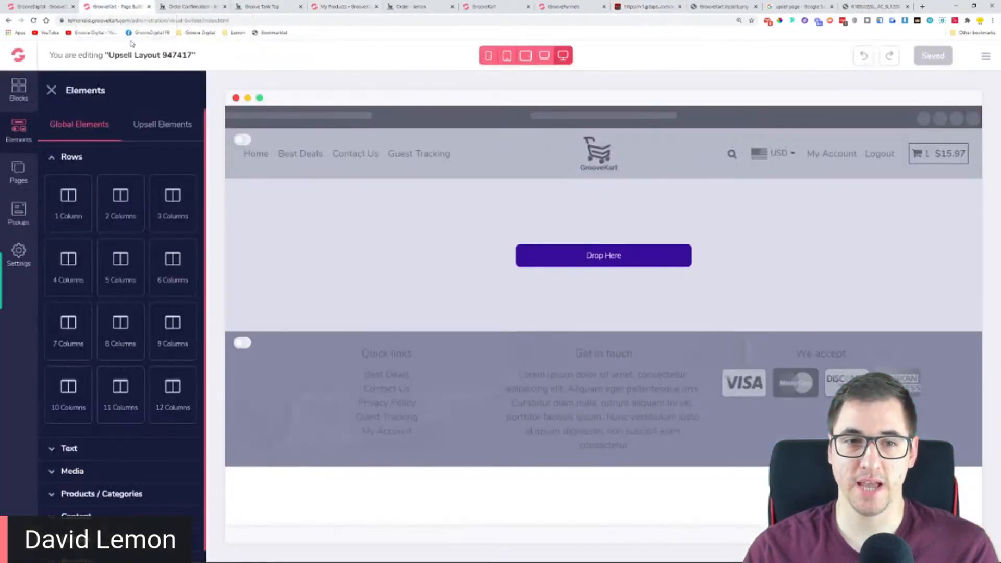
drag(71, 197, 480, 214)
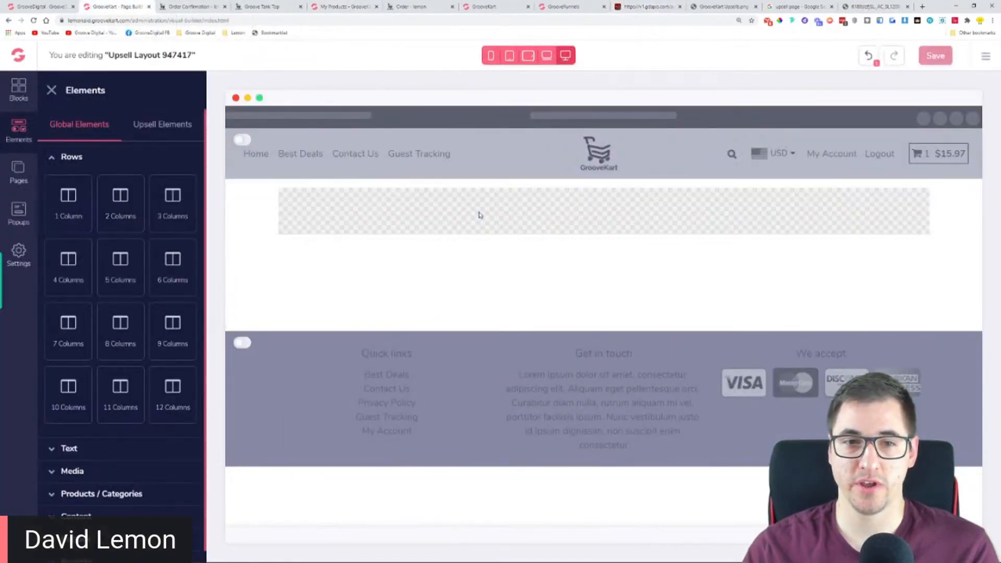
Place an image element in the one-column row and upload the pink G logo from Downloads into it
click(104, 472)
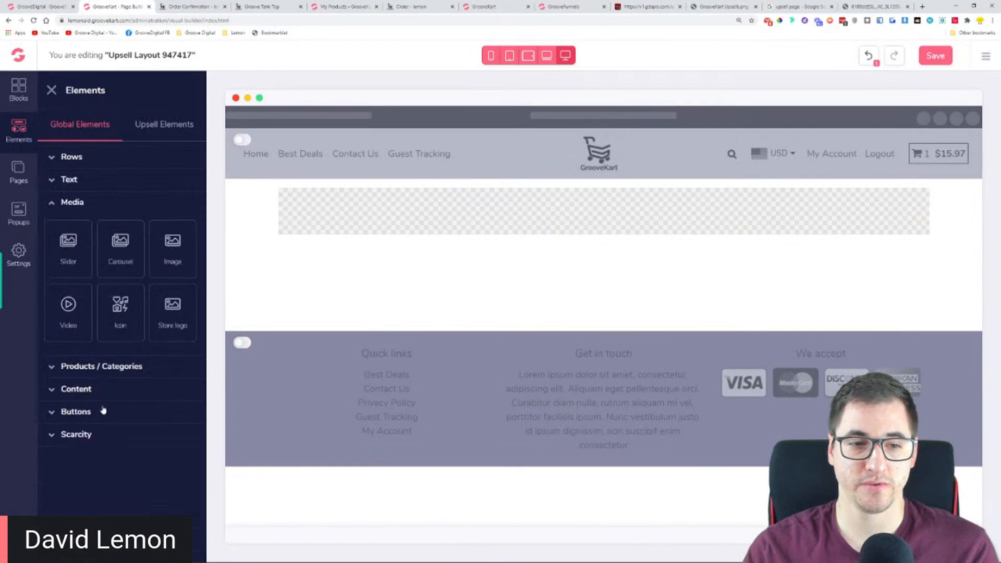
click(99, 368)
click(81, 208)
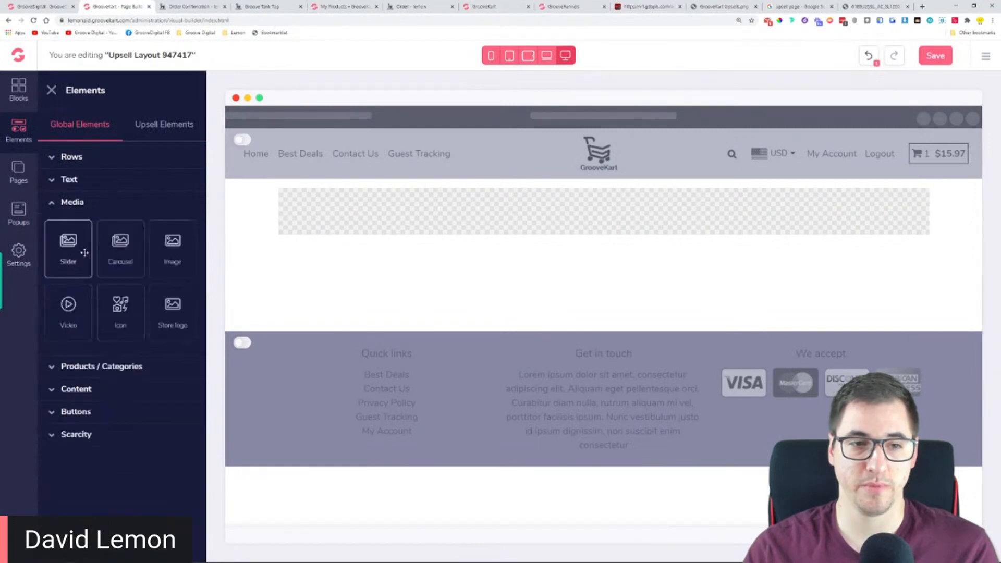
drag(172, 248, 351, 214)
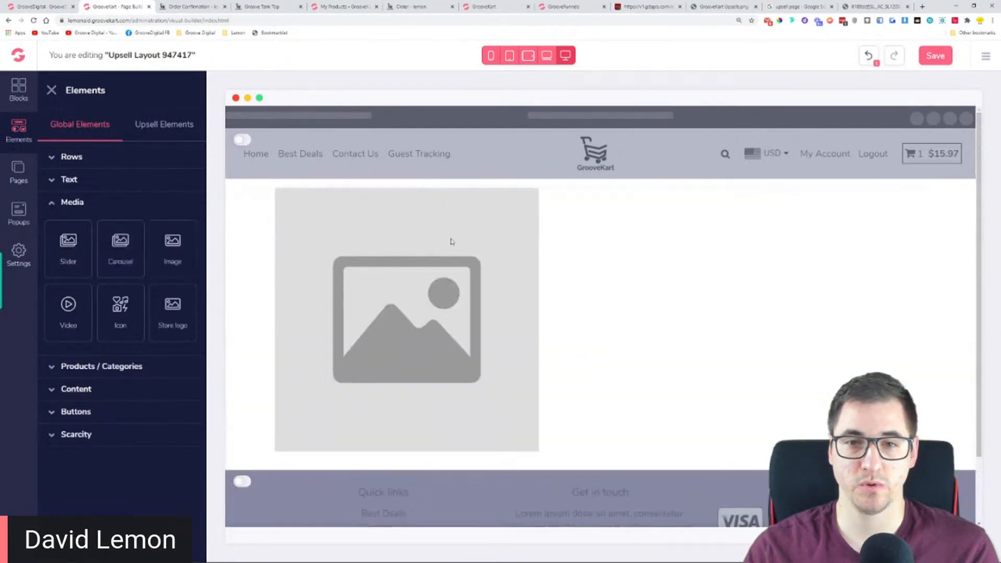
click(952, 129)
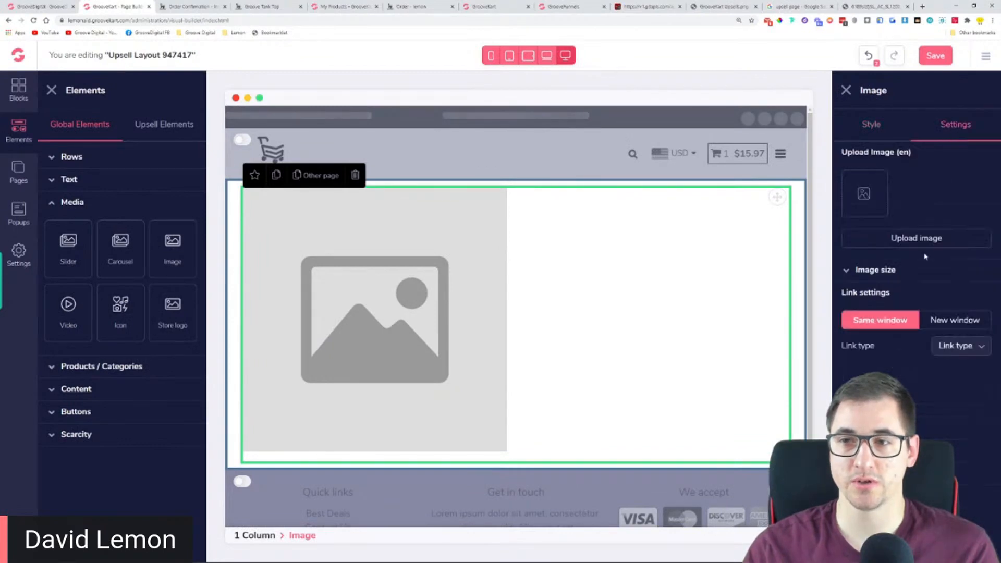
click(913, 242)
scroll(518, 306, down, 8)
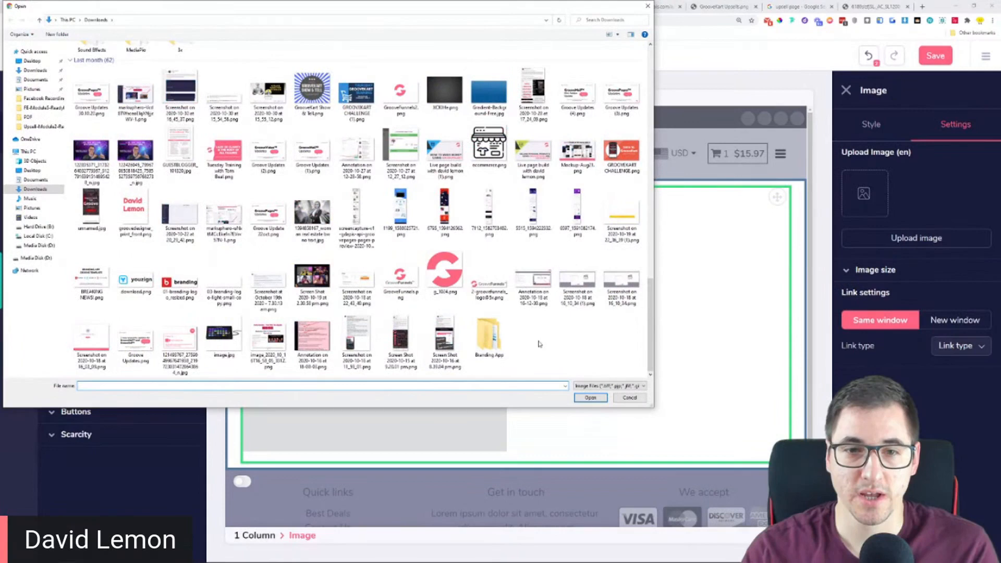
click(431, 279)
click(590, 397)
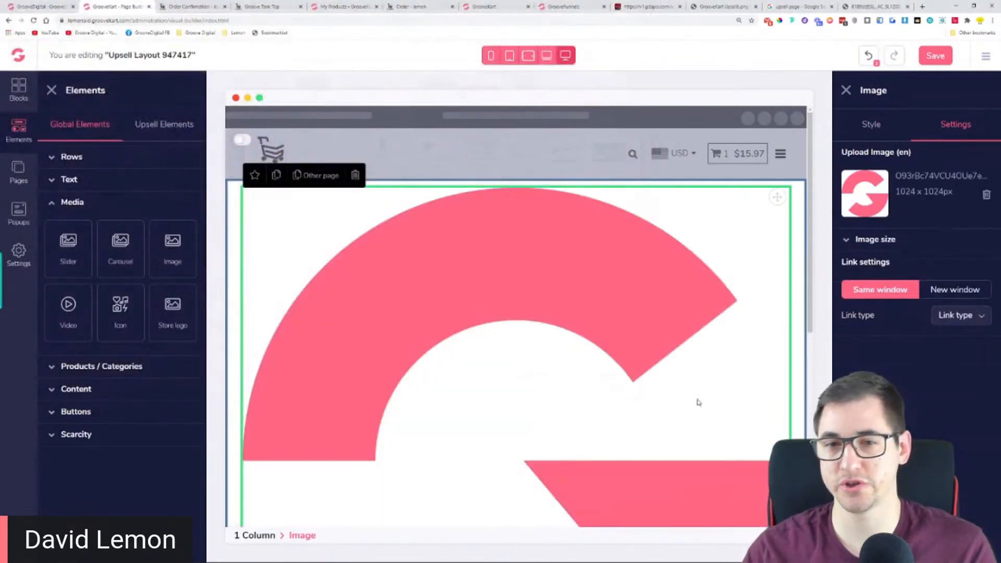
Set the logo to a custom size of 73 by 73 and try the options in its style settings
click(895, 245)
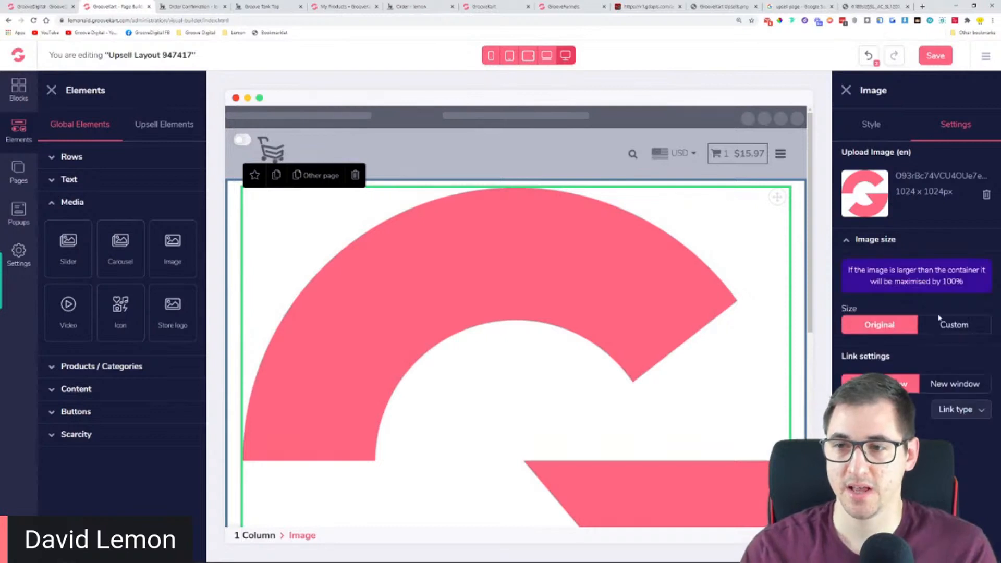
click(952, 326)
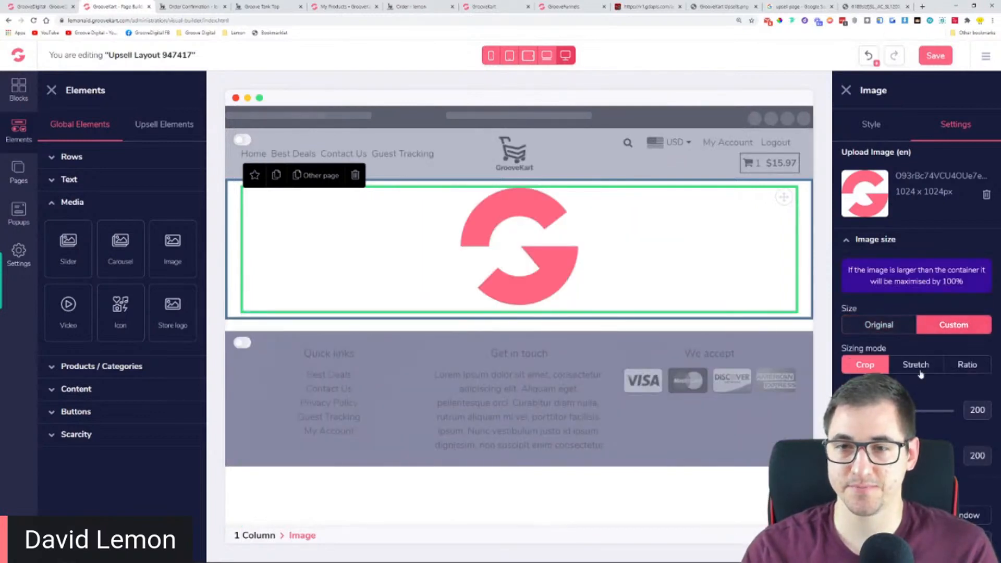
drag(856, 411, 850, 411)
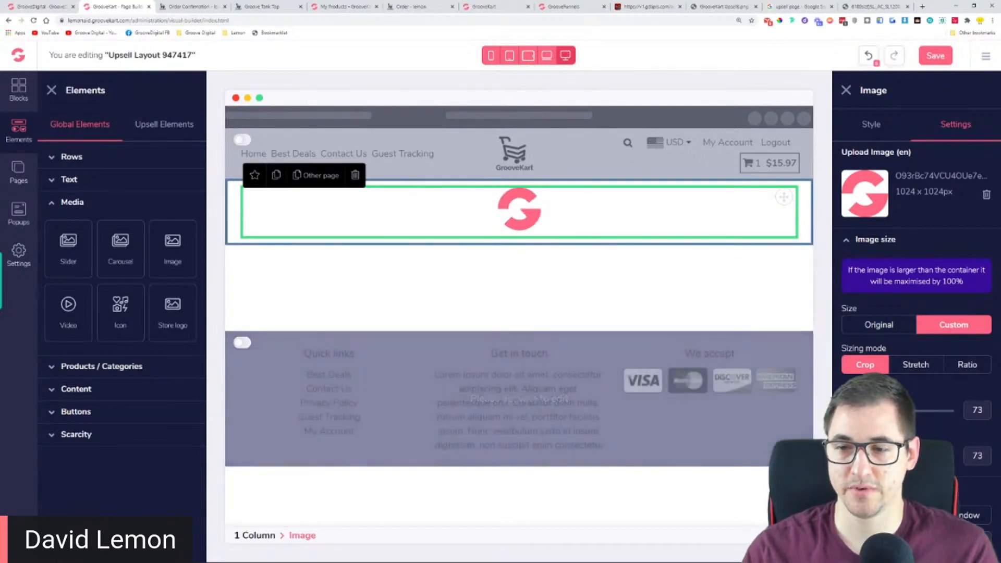
click(876, 240)
click(873, 124)
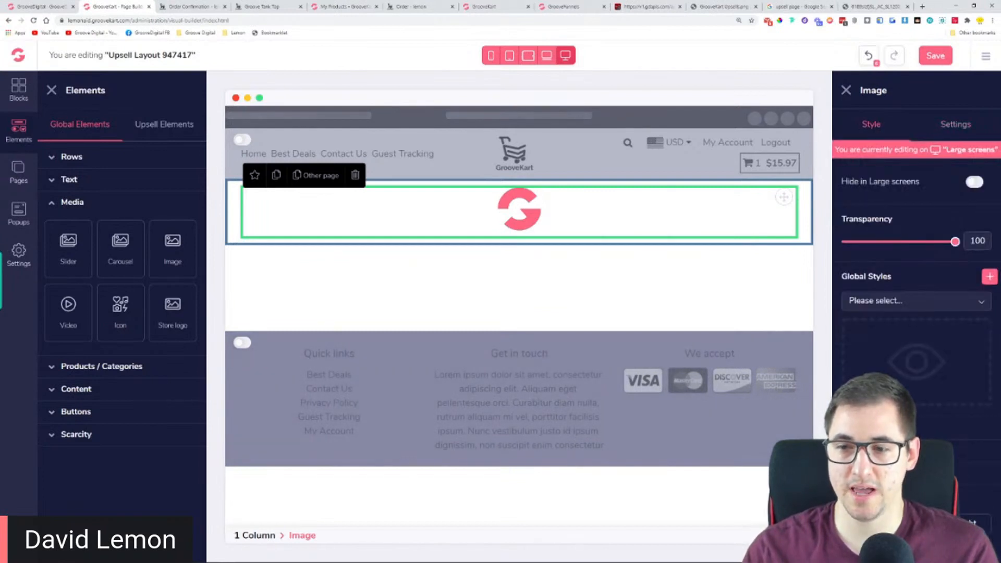
click(968, 523)
click(916, 523)
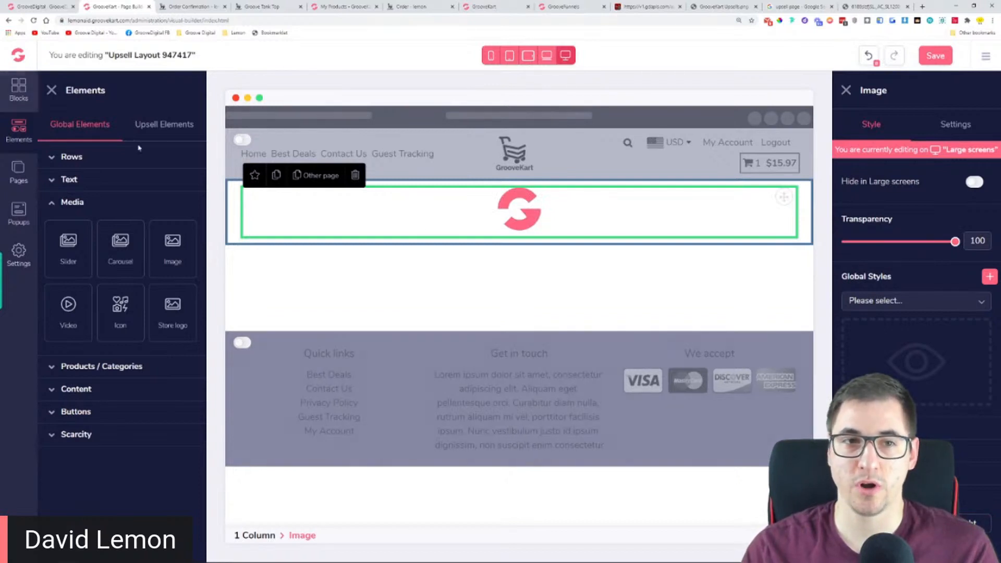
Replace the one-column logo row with a four-column row
click(403, 245)
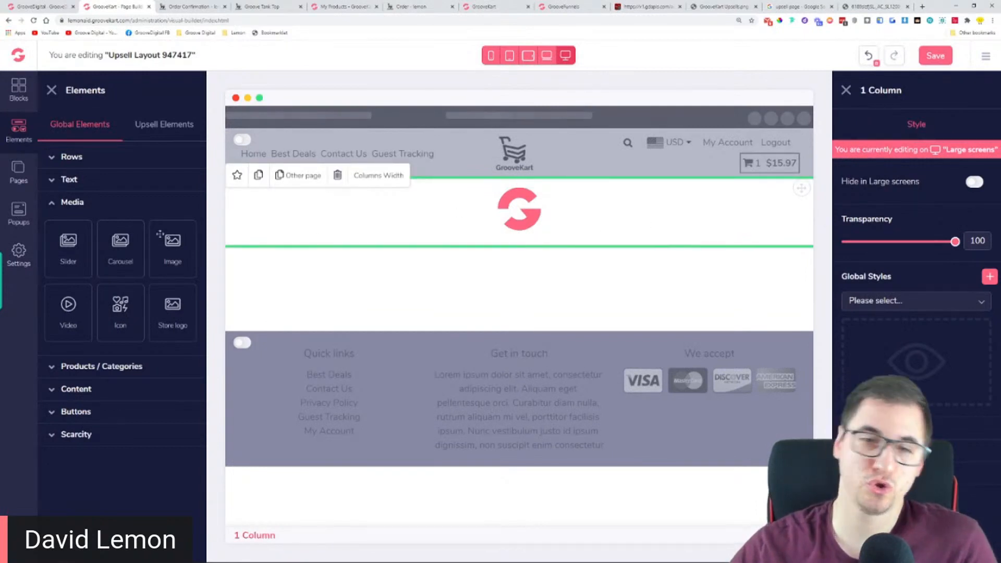
click(336, 175)
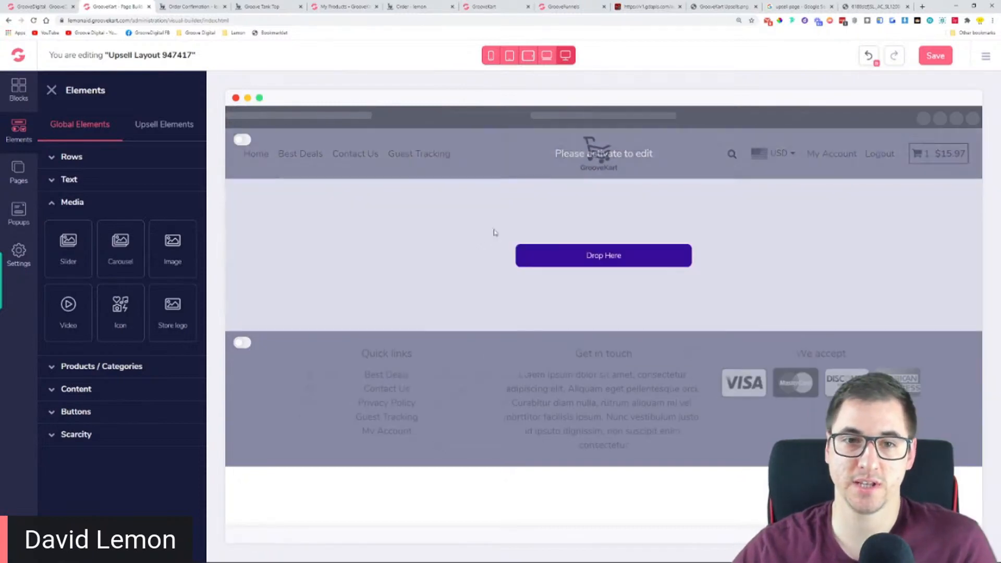
click(80, 161)
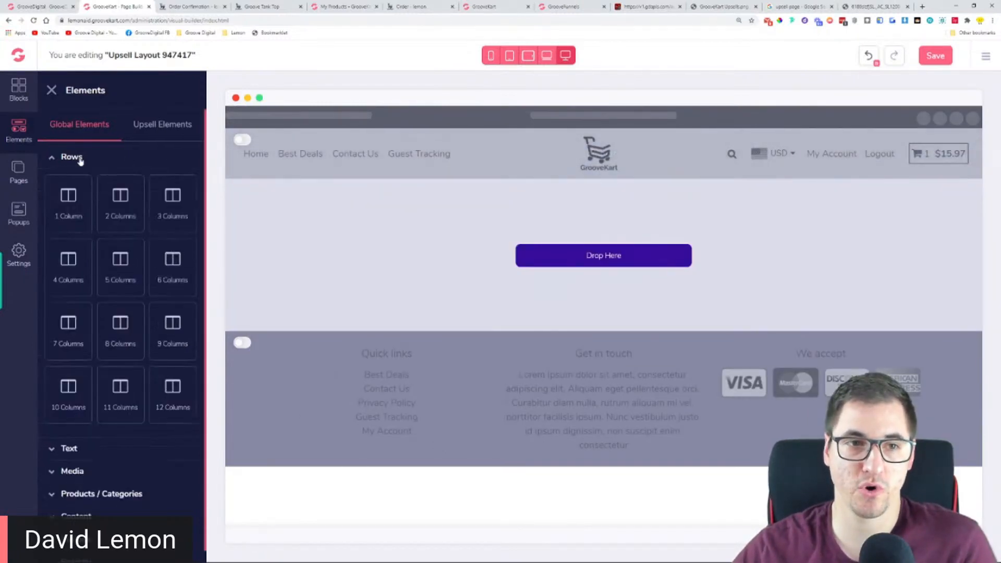
drag(75, 286, 269, 218)
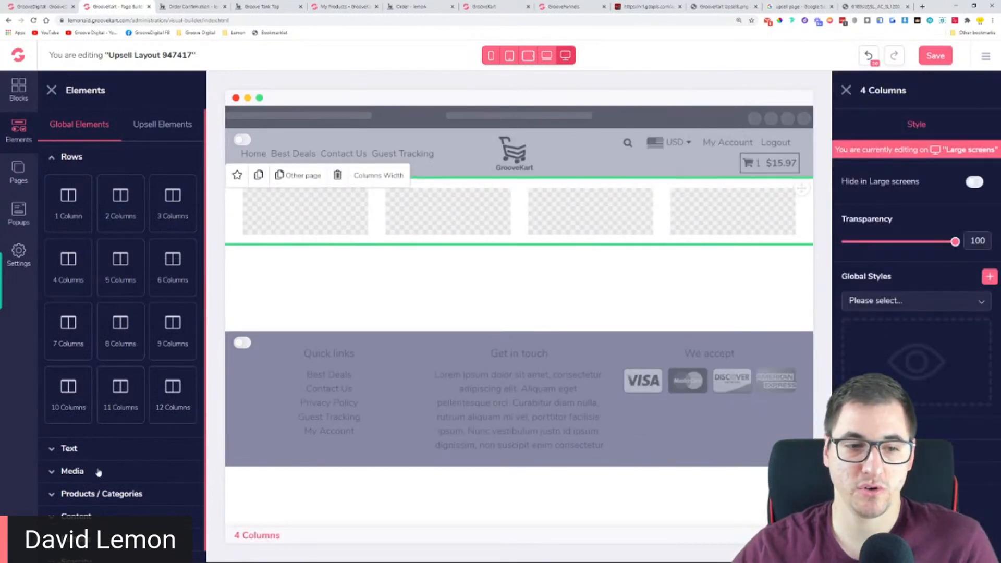
Place an image element in the first of the four columns and upload the pink G logo from Downloads
click(104, 471)
click(102, 366)
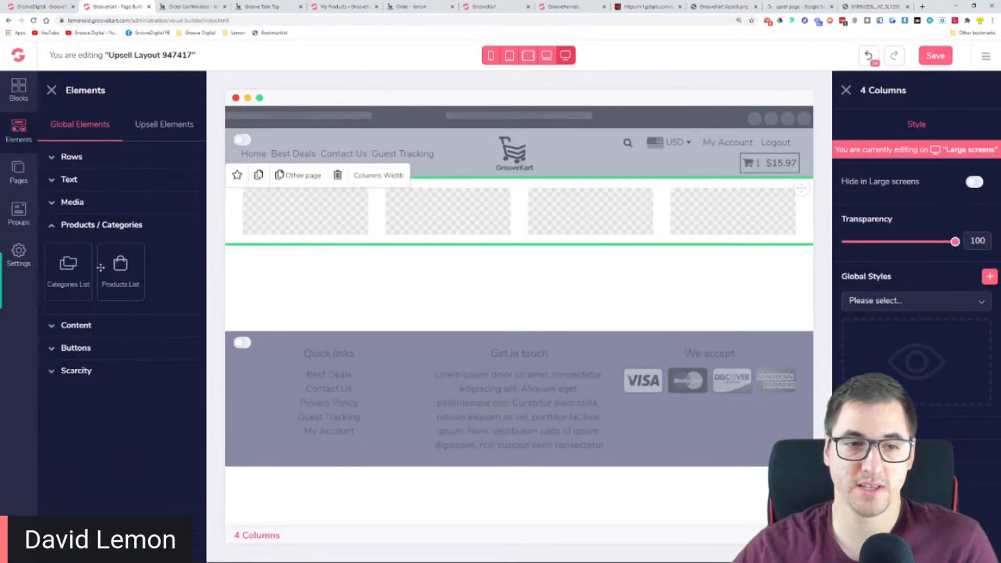
click(87, 203)
drag(187, 251, 305, 224)
click(956, 124)
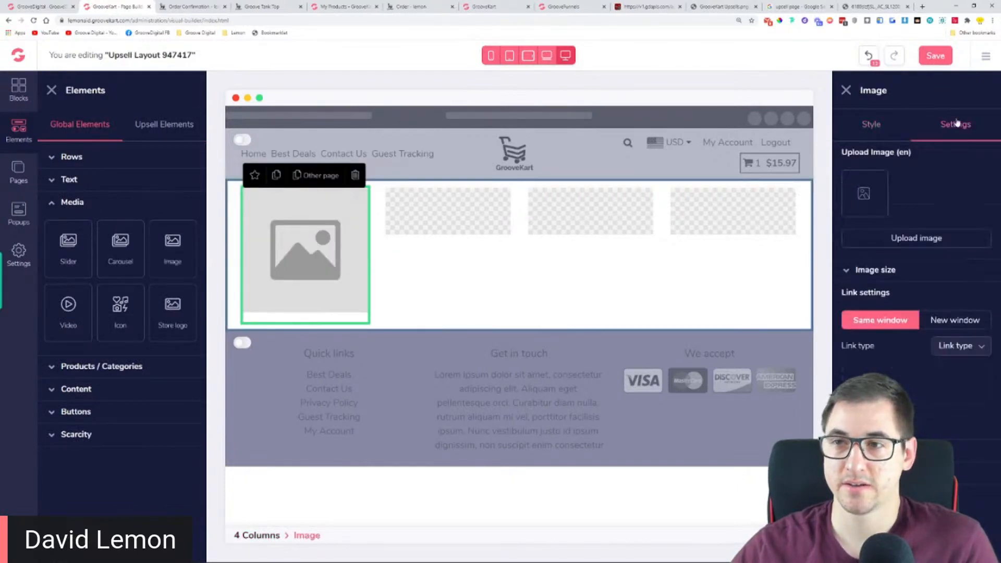
click(901, 236)
scroll(426, 304, down, 5)
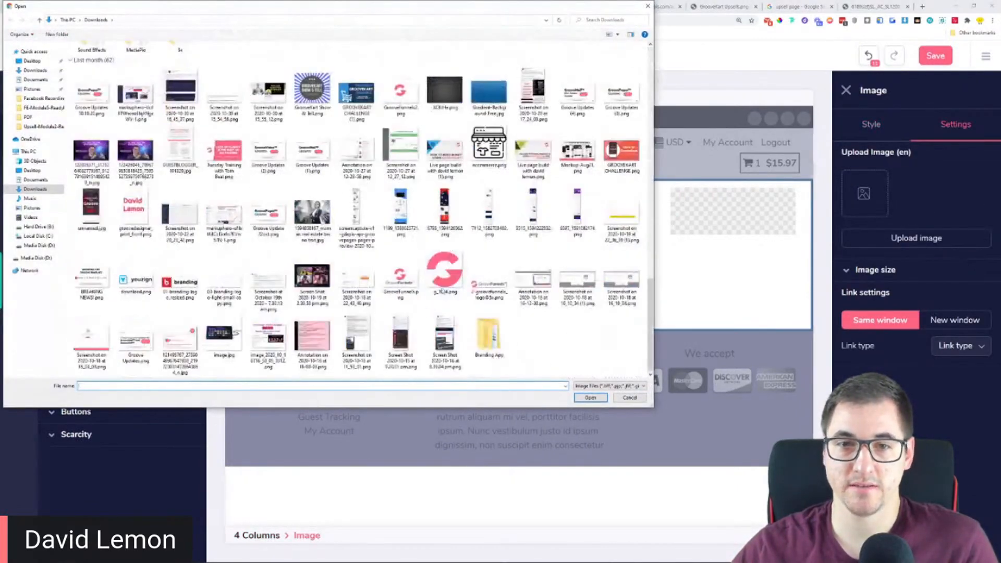
double_click(438, 275)
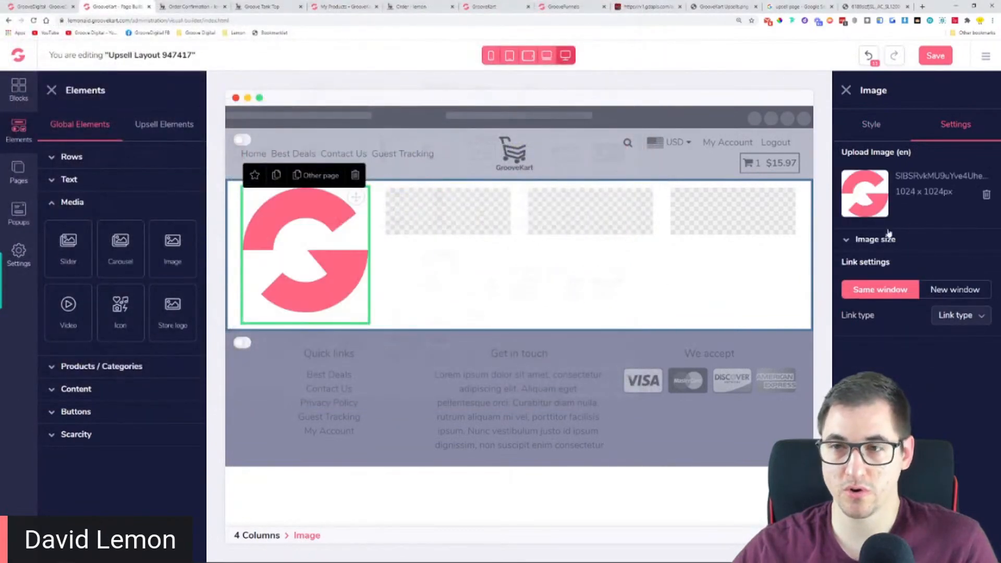
Give the first-column logo a custom size of 65 by 65 in Crop mode and check its original pixel dimensions
click(847, 239)
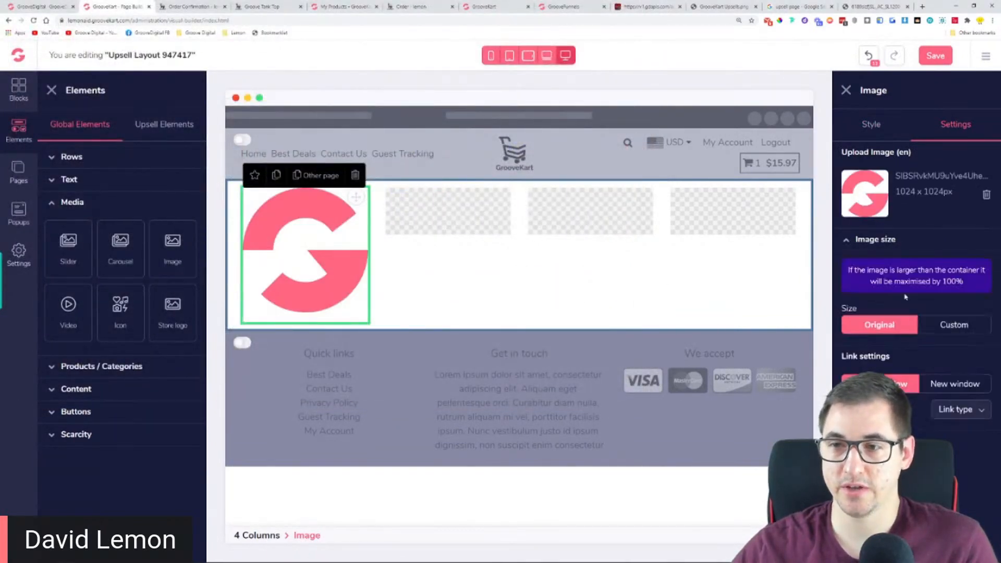
click(941, 324)
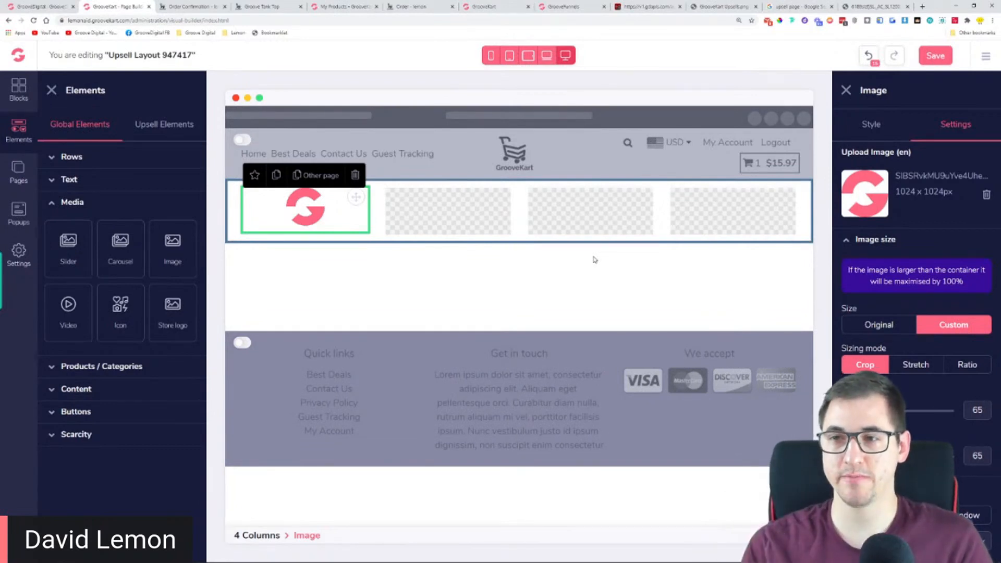
drag(896, 191, 954, 196)
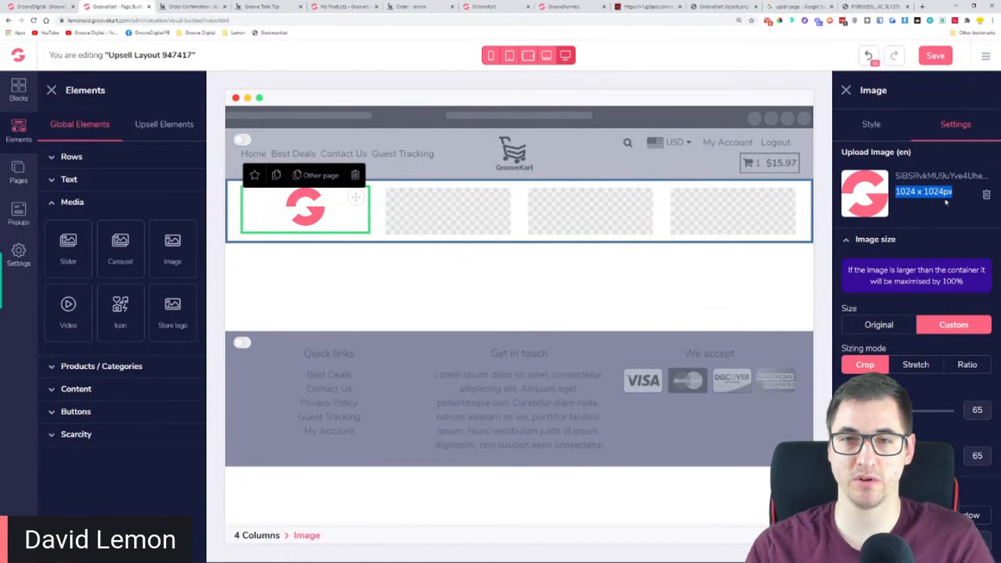
click(932, 222)
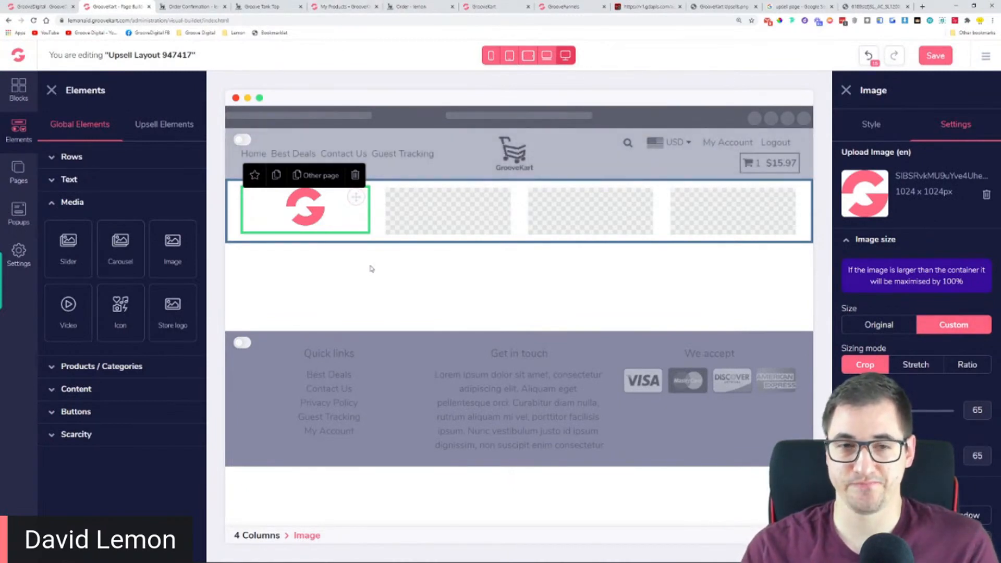
Copy the headline "Wait! Your Order Is Not Yet Complete!" from the downsell template preview
click(647, 6)
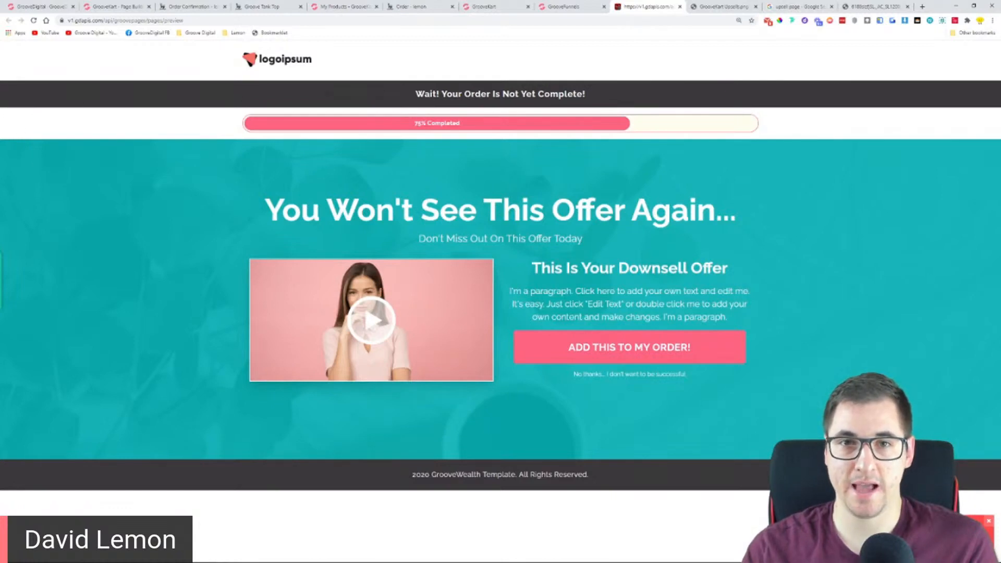
triple_click(503, 97)
right_click(449, 94)
click(462, 101)
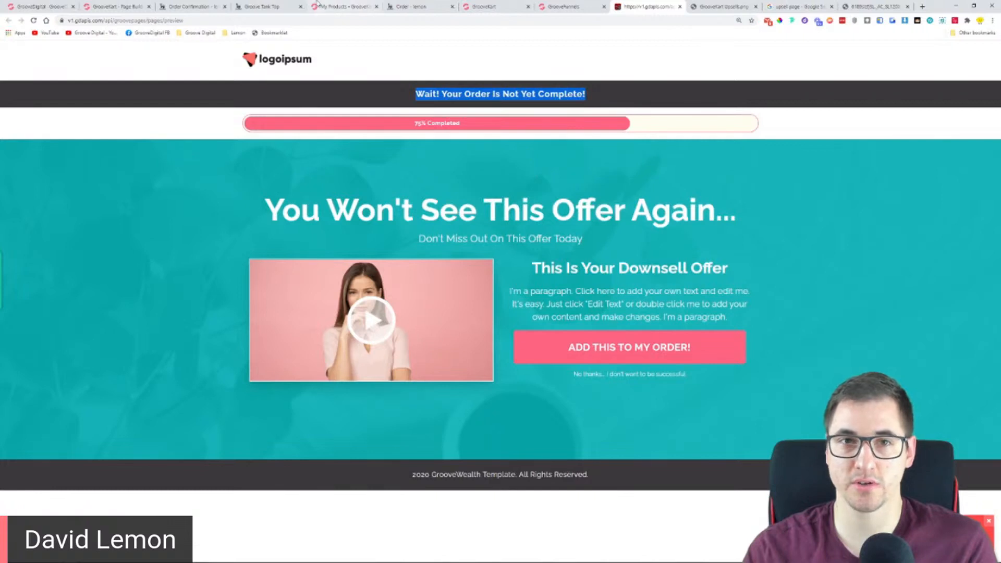
In the upsell layout, add a one-column row below the logo row with an H3 heading reading "Wait! Your Order Is Not Yet Complete!"
click(118, 7)
click(71, 156)
drag(68, 203, 474, 250)
click(93, 456)
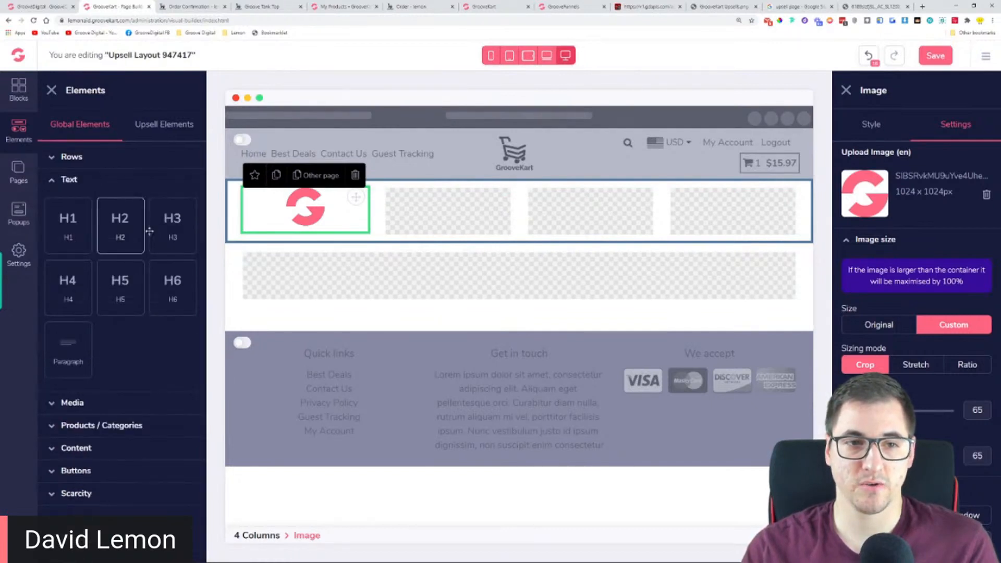
drag(173, 231, 473, 268)
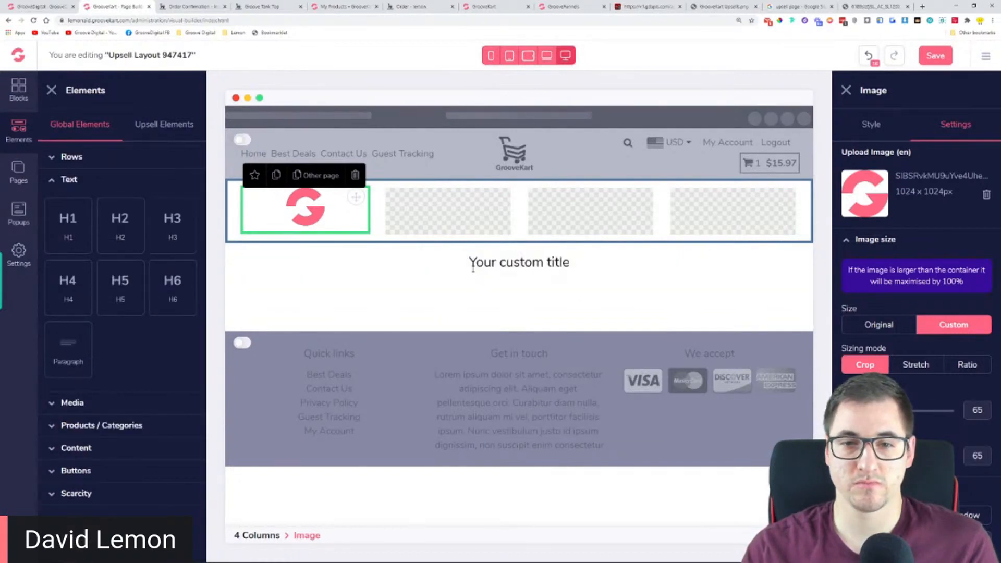
triple_click(516, 263)
key(ctrl+v)
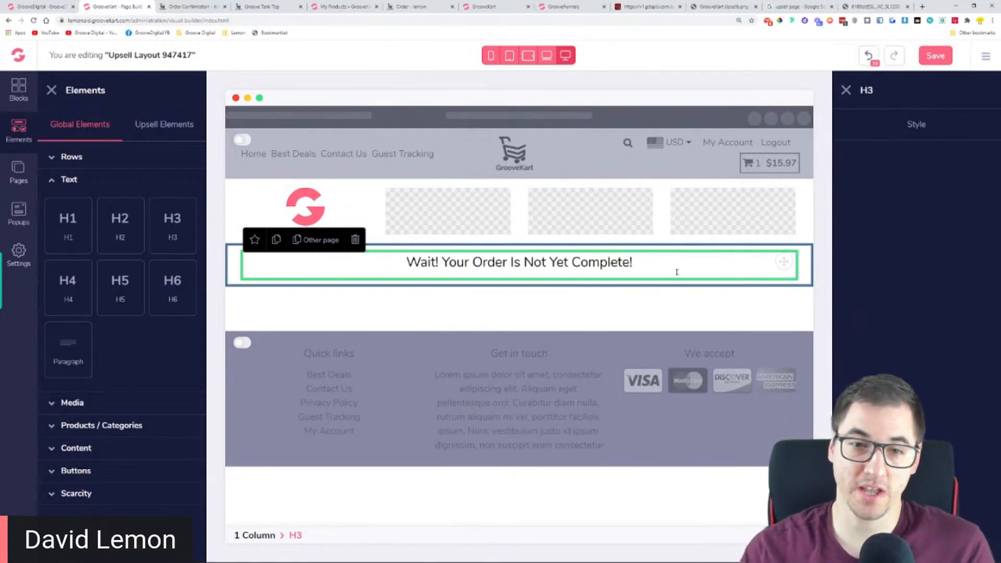
Give the one-column headline row a very dark slate background color
click(232, 272)
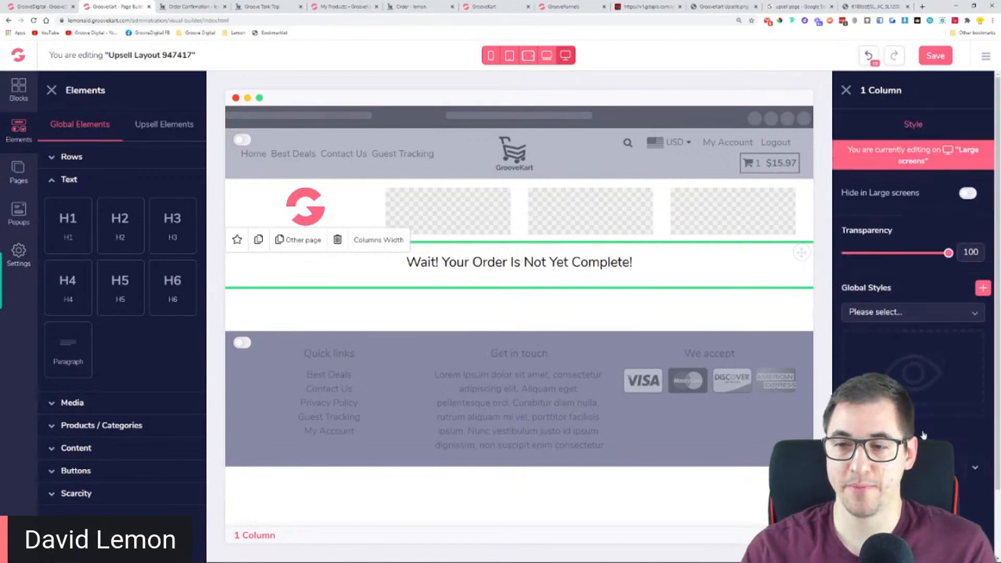
scroll(933, 396, down, 2)
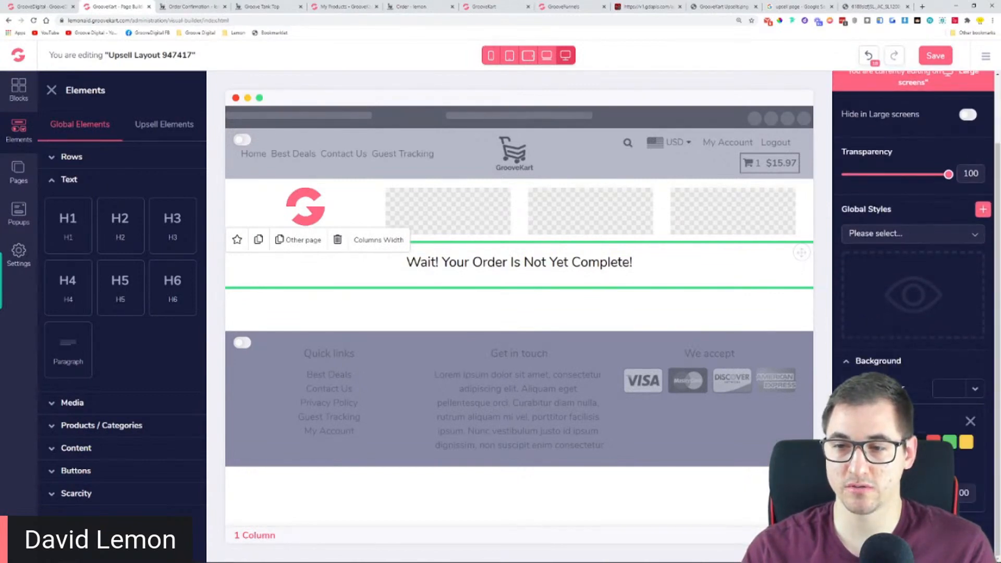
click(916, 442)
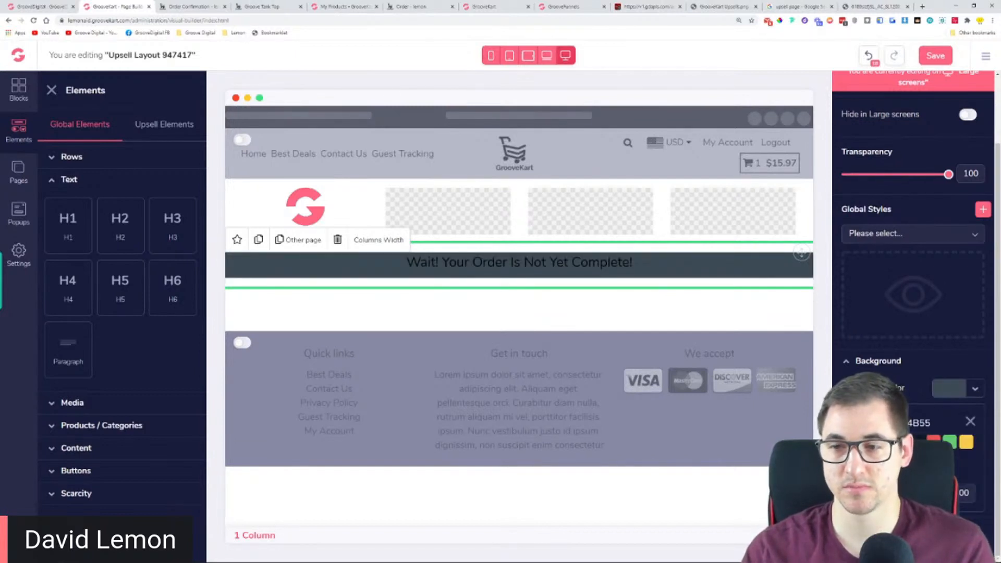
click(916, 442)
Set the text color of the H3 headline to white
click(638, 275)
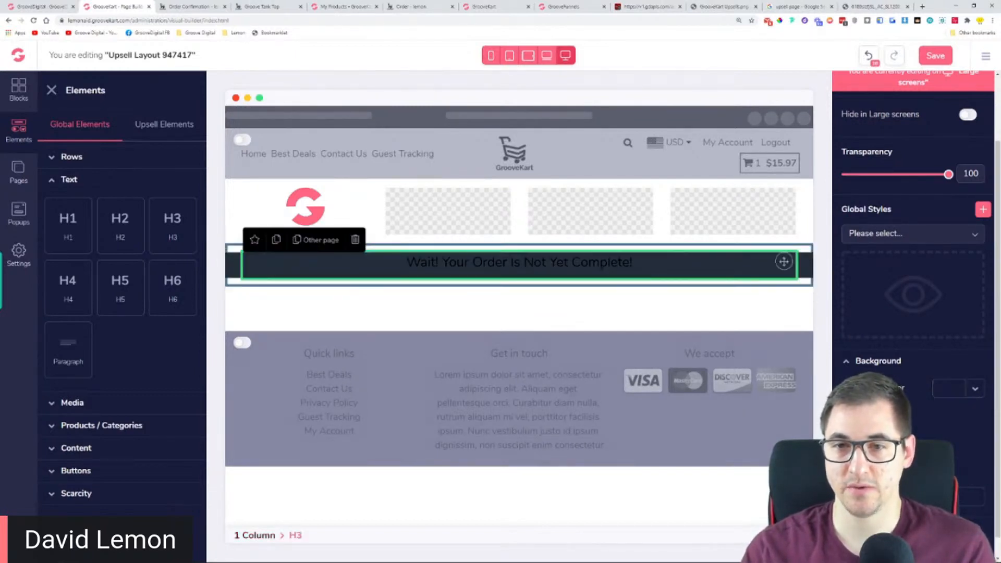
scroll(896, 201, up, 2)
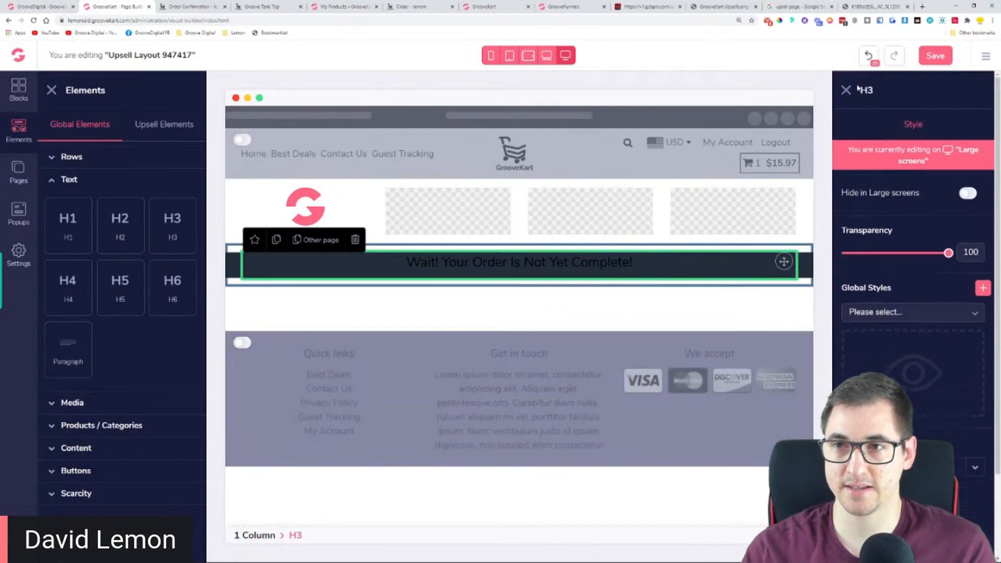
scroll(899, 309, down, 2)
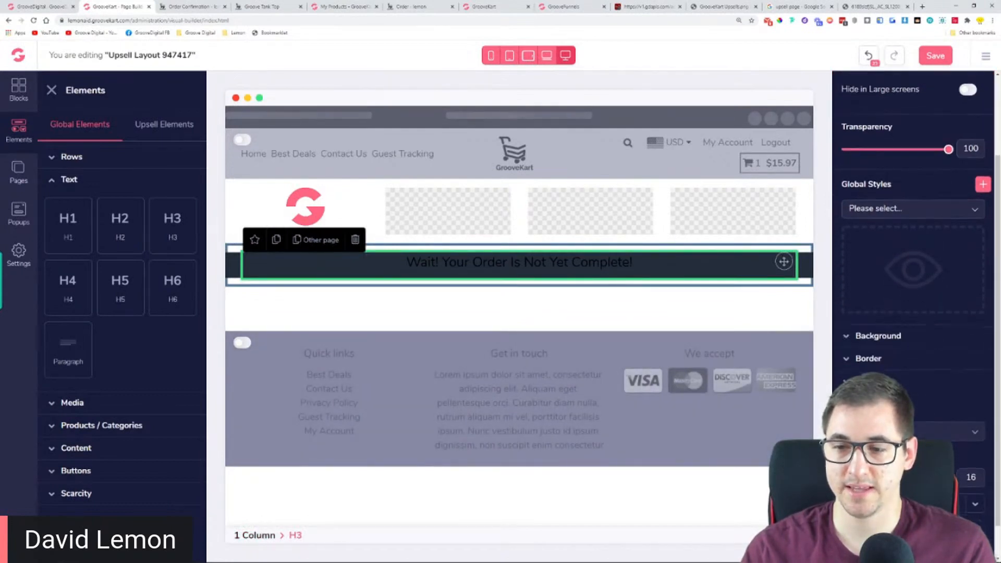
scroll(971, 471, down, 1)
click(971, 470)
click(887, 516)
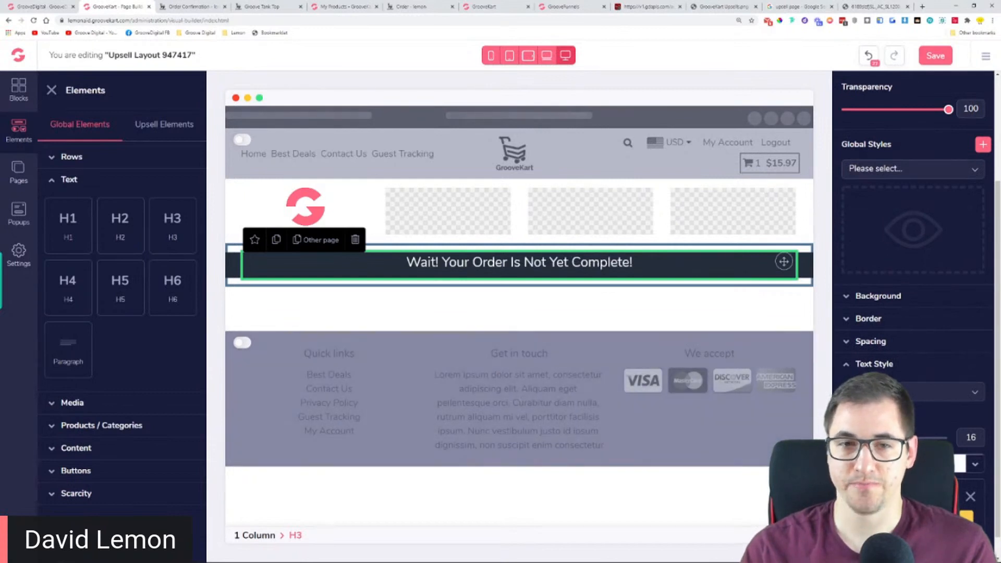
Remove the headline row's outer margins and increase its inner padding above and below the text
click(231, 265)
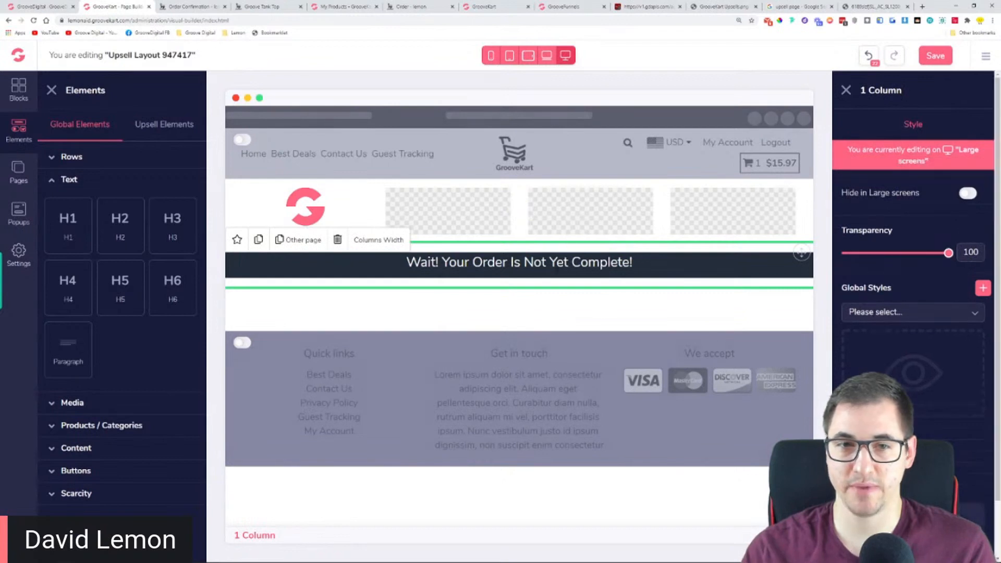
scroll(912, 261, down, 2)
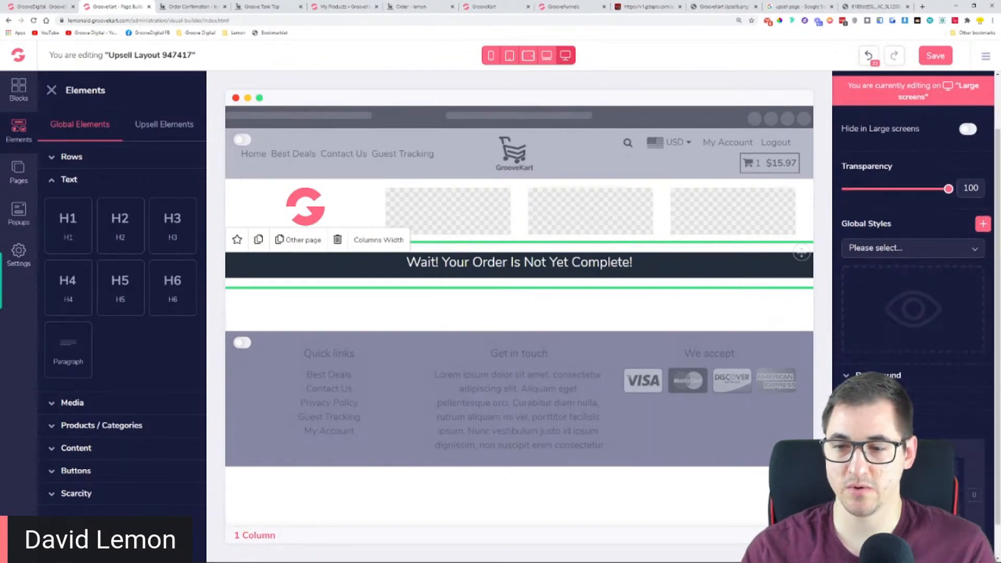
scroll(913, 261, down, 1)
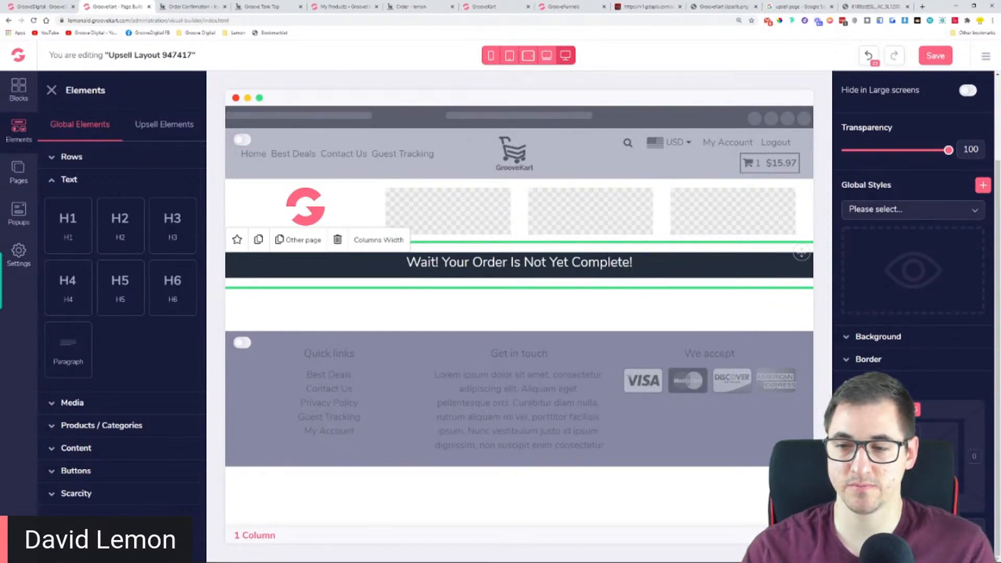
key(BackSpace)
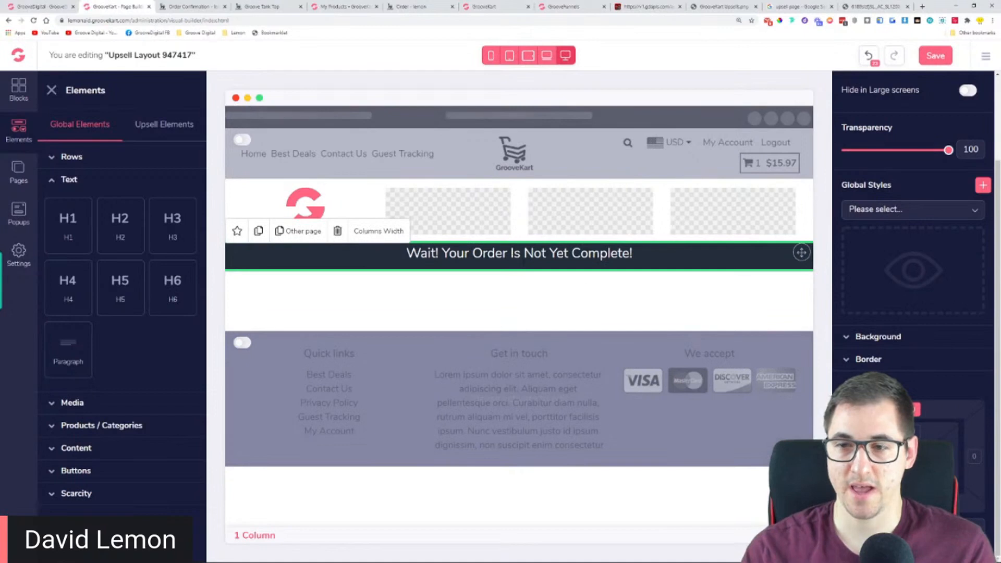
scroll(913, 261, up, 1)
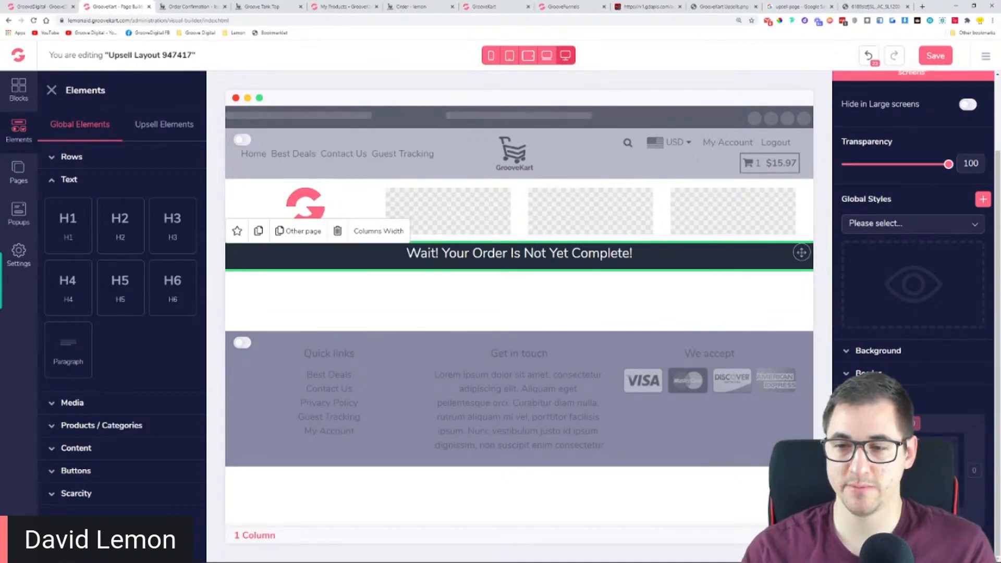
text(0)
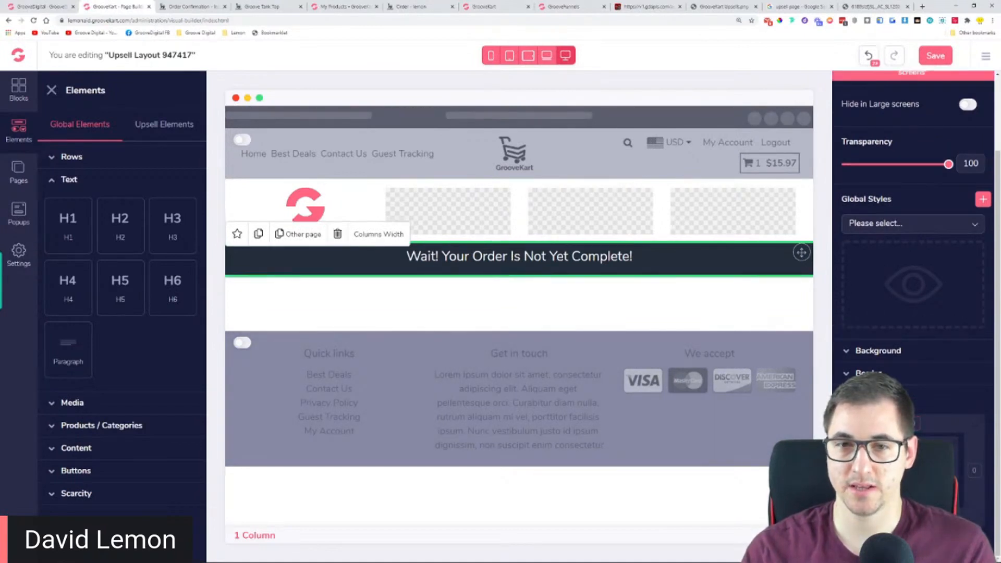
text(0)
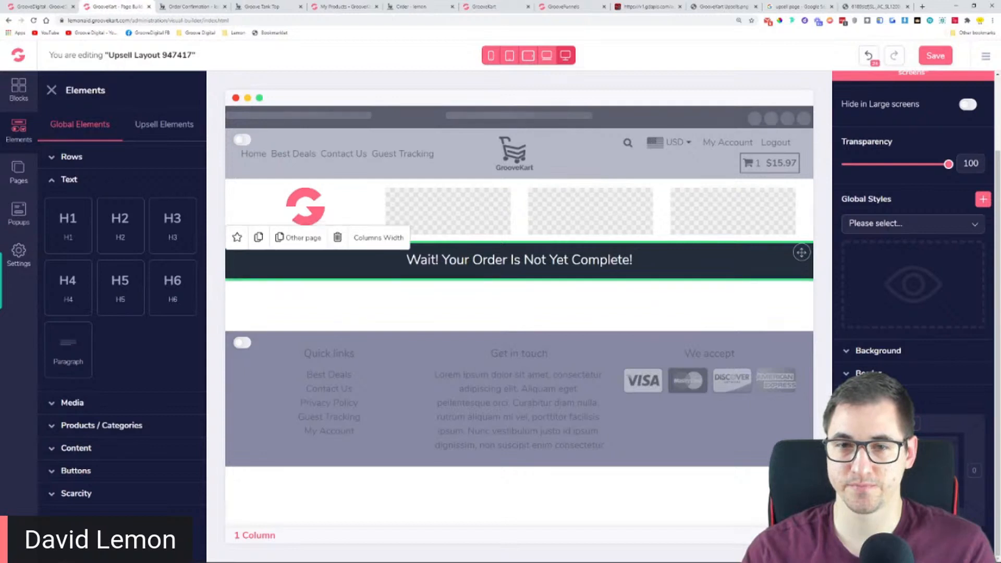
text(5)
key(Up)
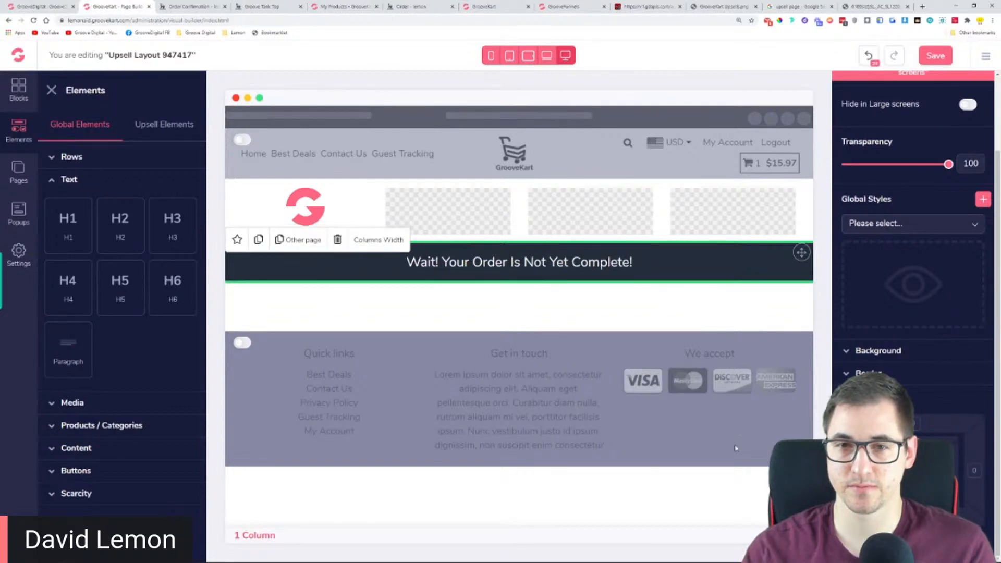
click(614, 226)
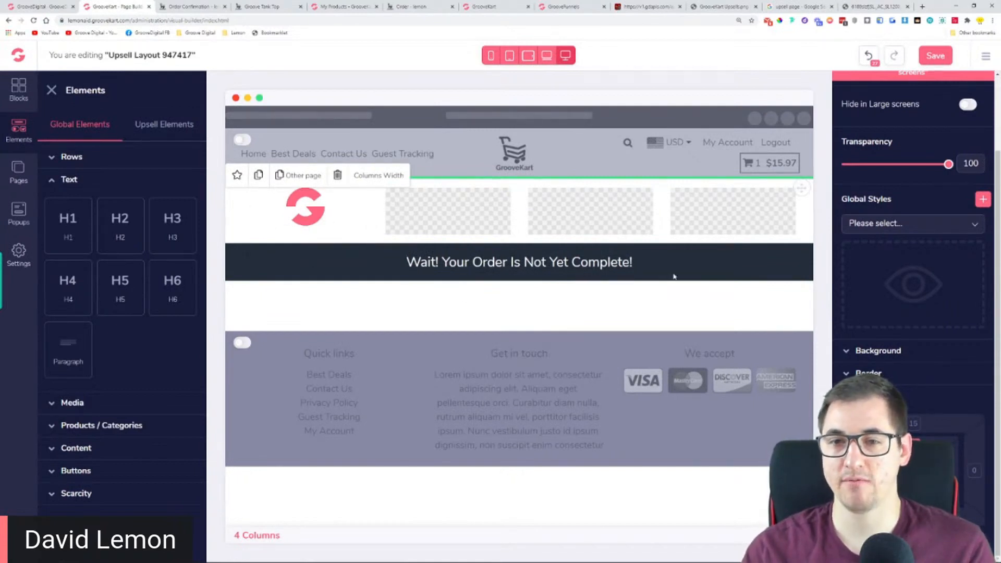
Check the progress bar in the downsell template and place a Countdown Line element below the headline row of the upsell layout
click(641, 7)
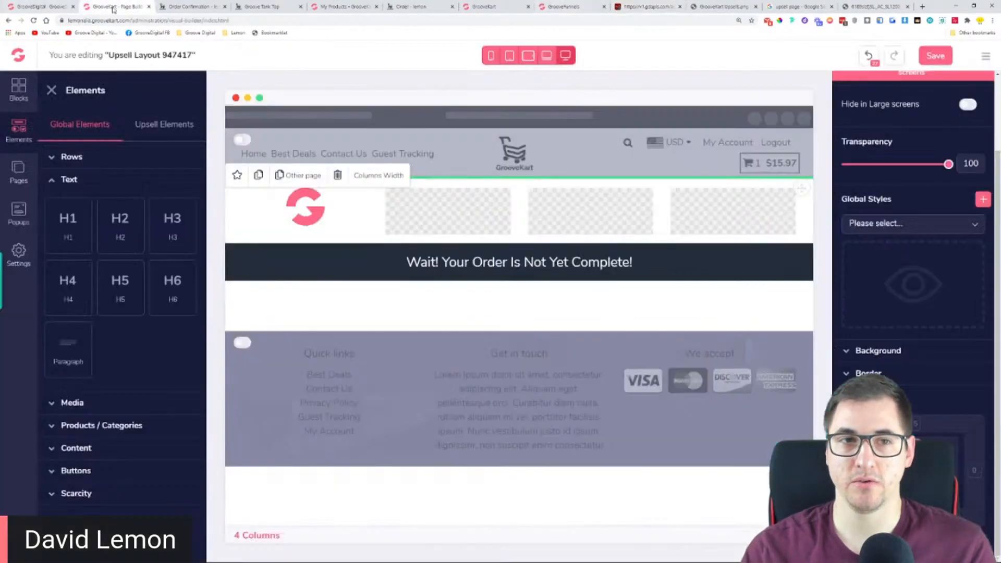
click(114, 6)
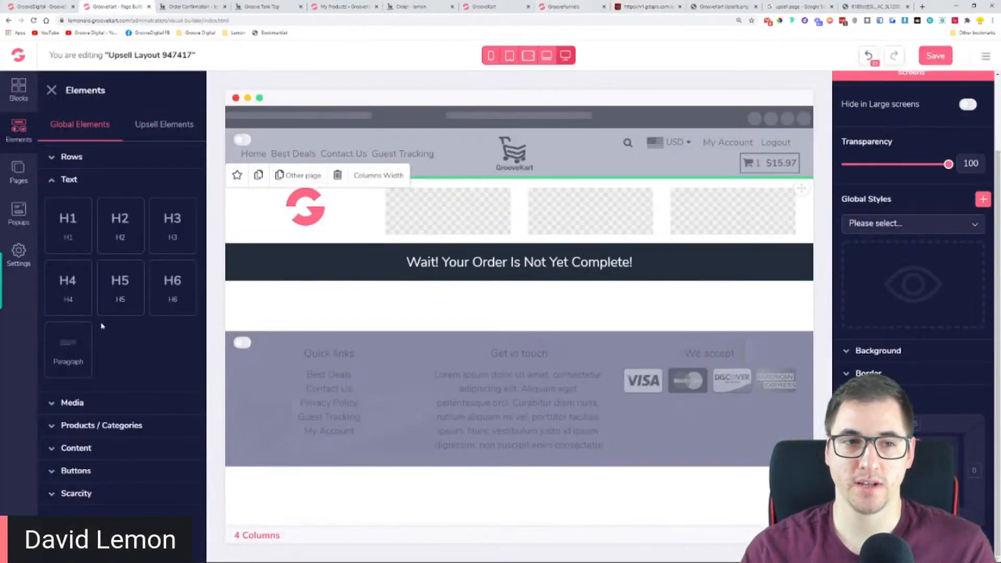
click(106, 492)
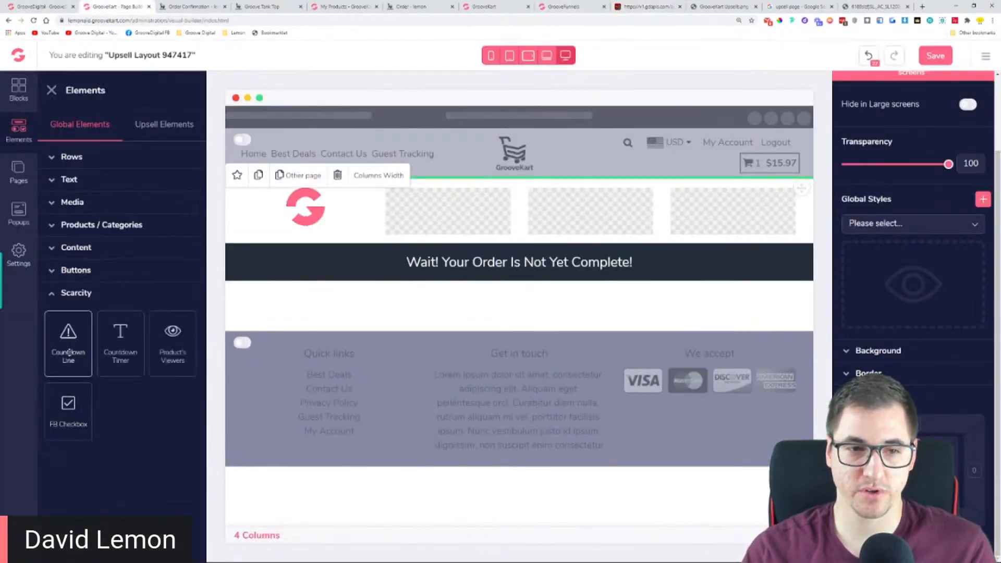
drag(68, 348, 497, 335)
drag(503, 293, 500, 312)
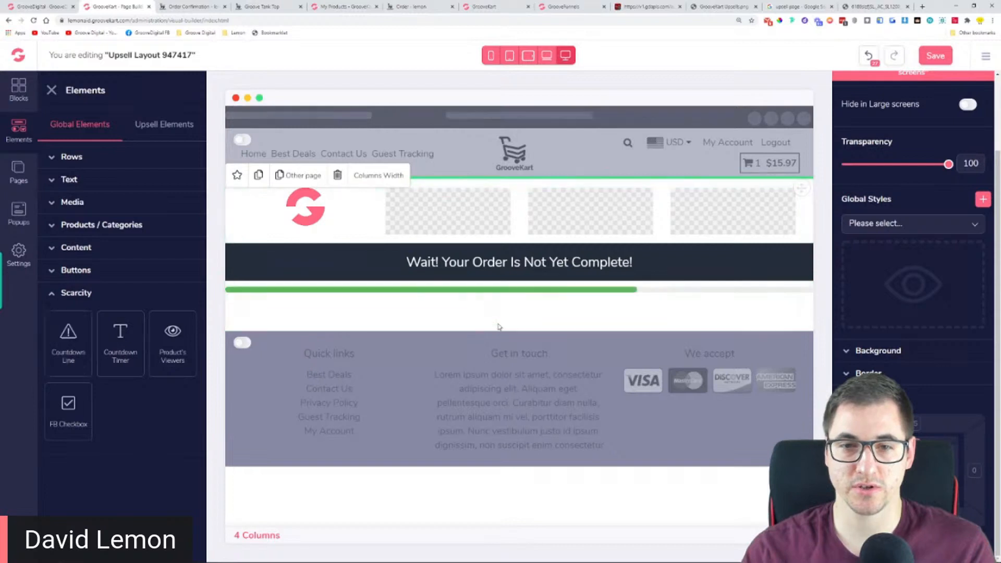
Set the countdown line's timer to 130 seconds
click(529, 297)
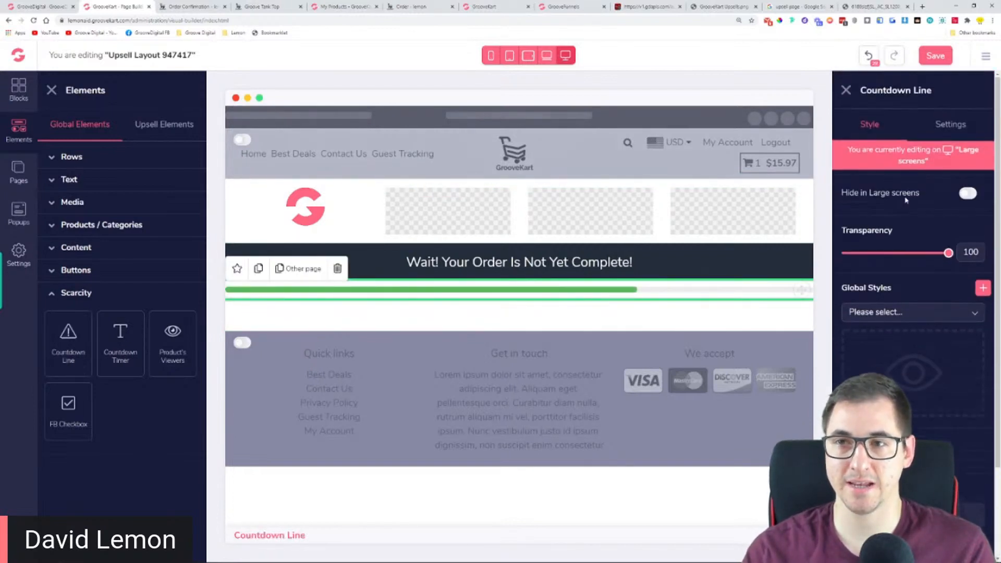
click(948, 126)
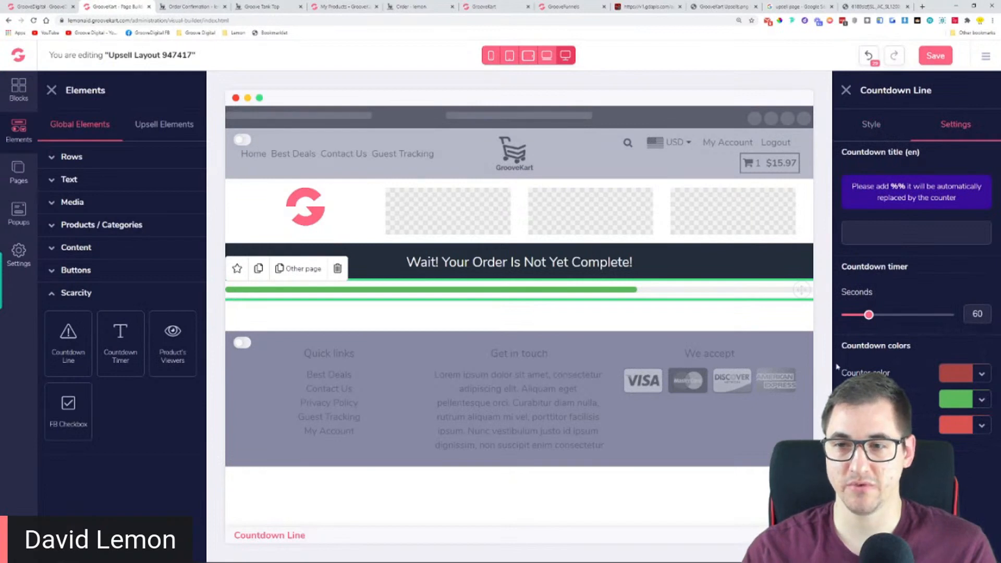
mouse_move(869, 315)
mouse_down()
mouse_move(902, 316)
mouse_move(862, 316)
mouse_move(884, 318)
mouse_up()
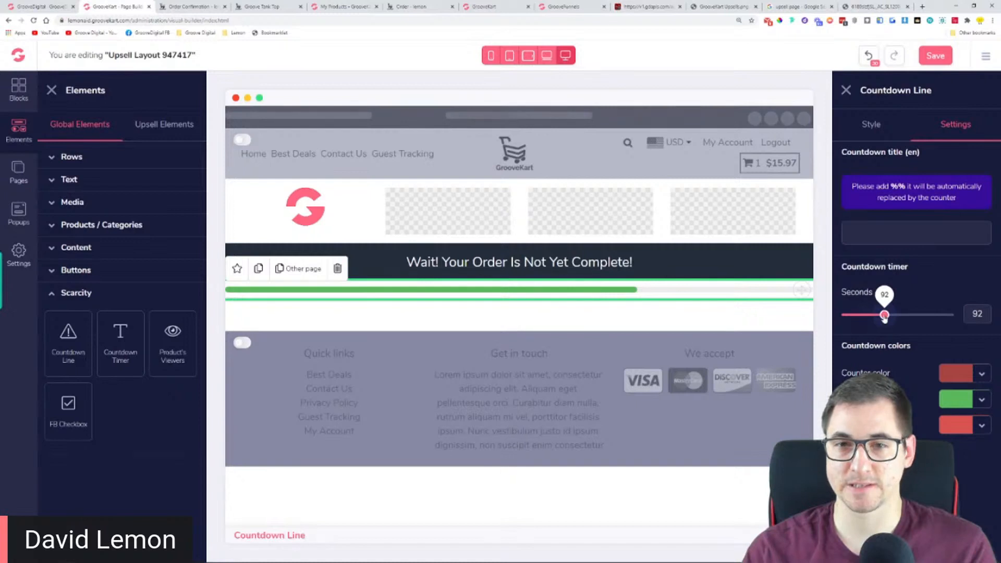
drag(885, 318, 902, 319)
Set the countdown line's counter color to blue and read the instruction for its countdown title
click(975, 374)
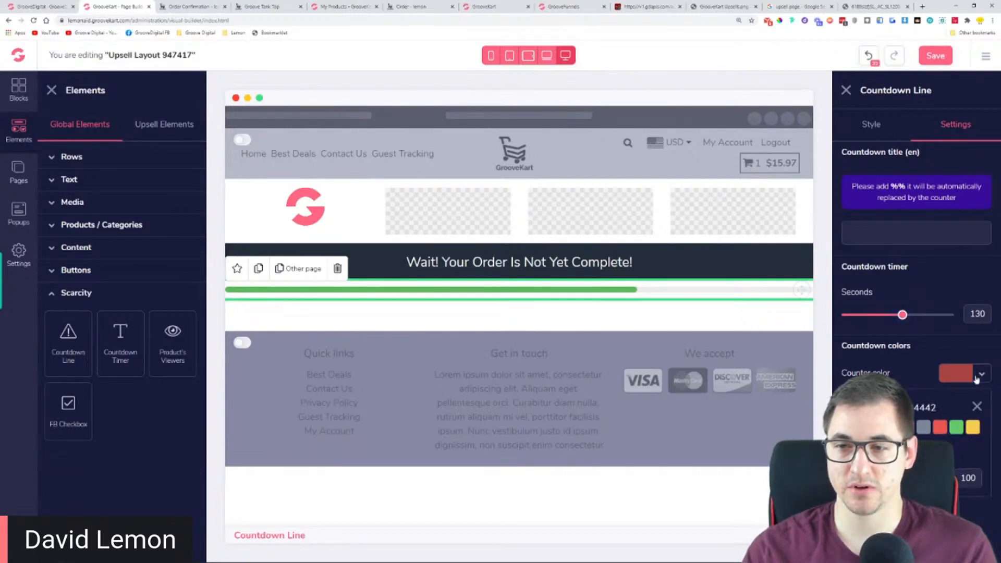
click(54, 94)
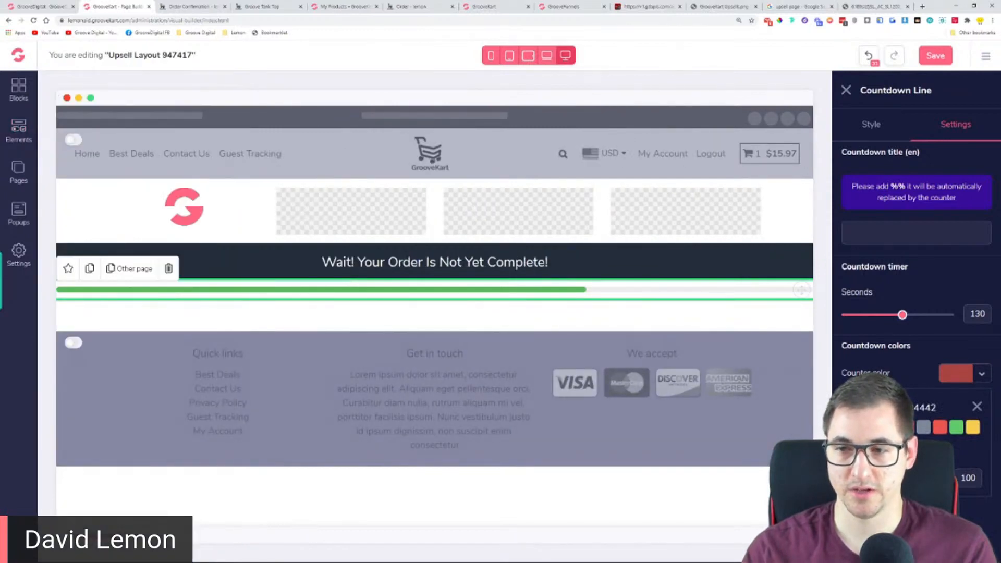
mouse_move(957, 428)
click(958, 477)
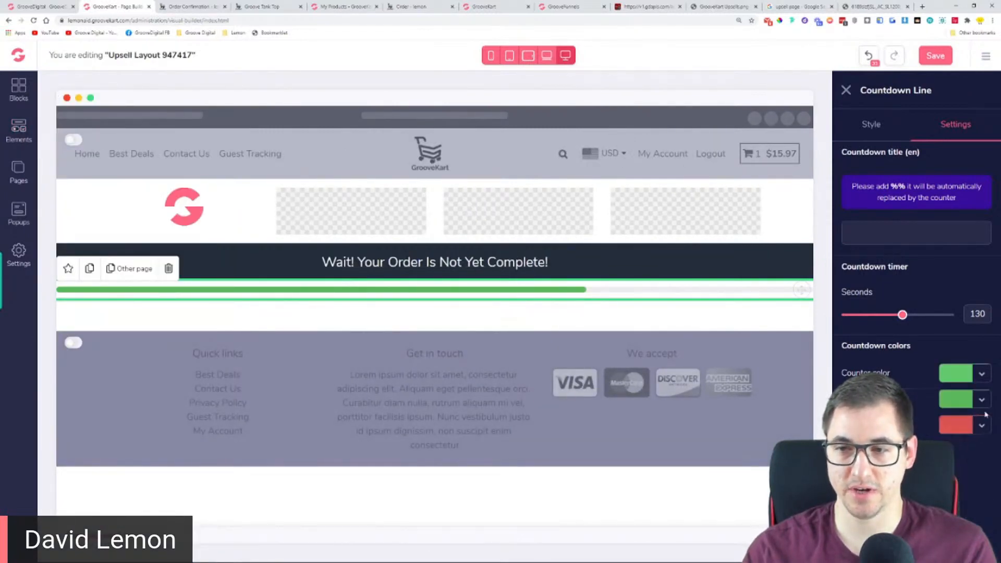
click(981, 375)
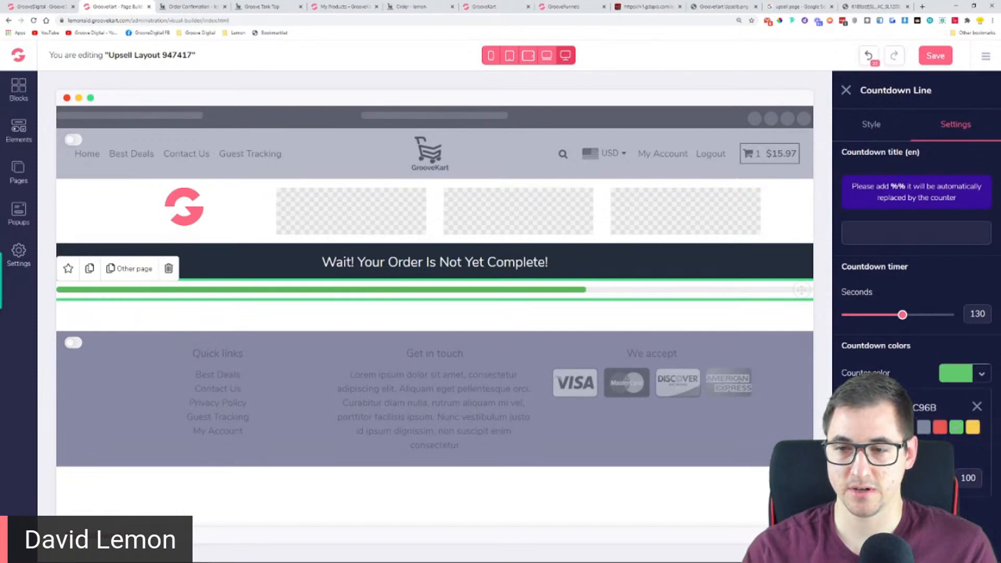
click(891, 427)
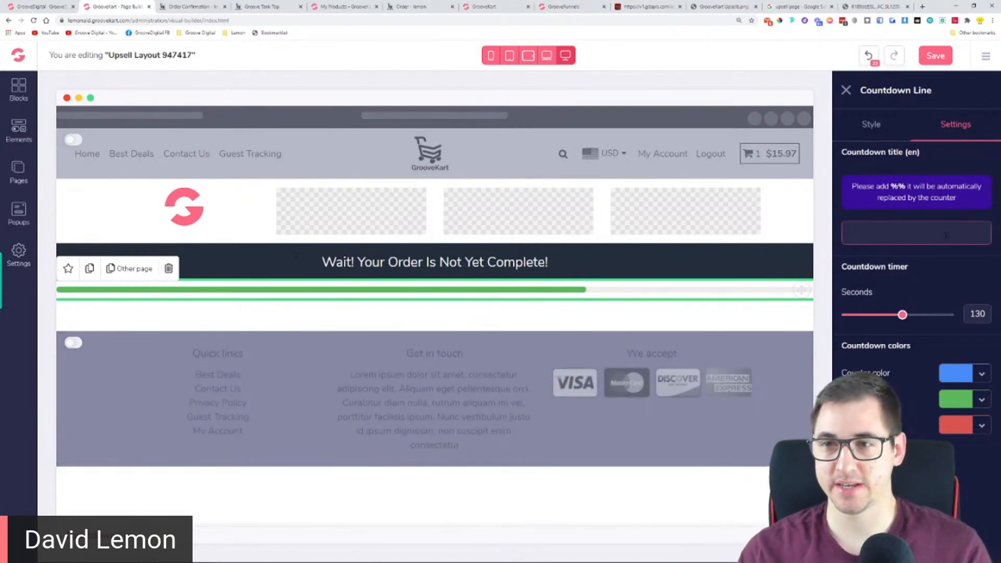
drag(852, 186, 980, 187)
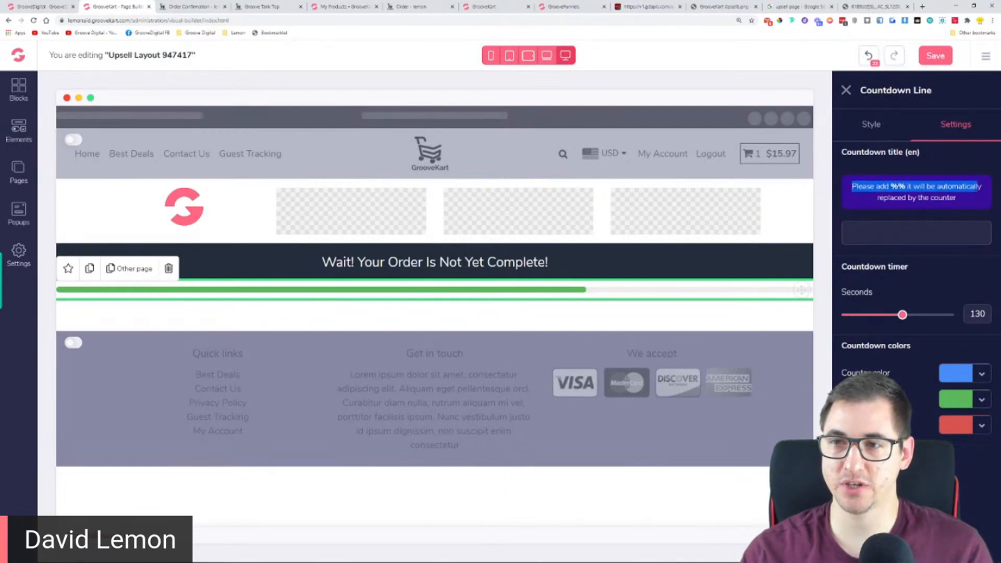
click(959, 203)
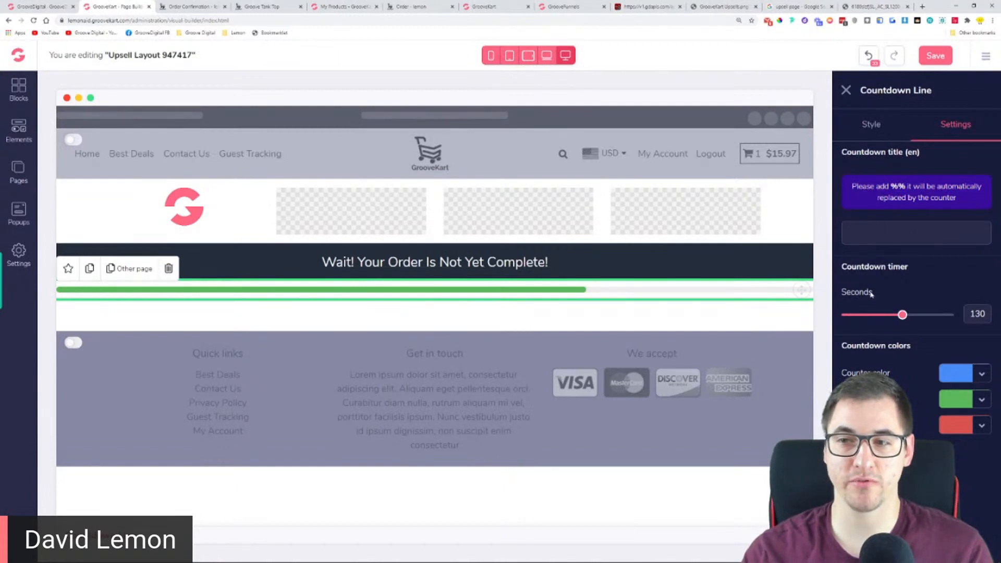
click(915, 229)
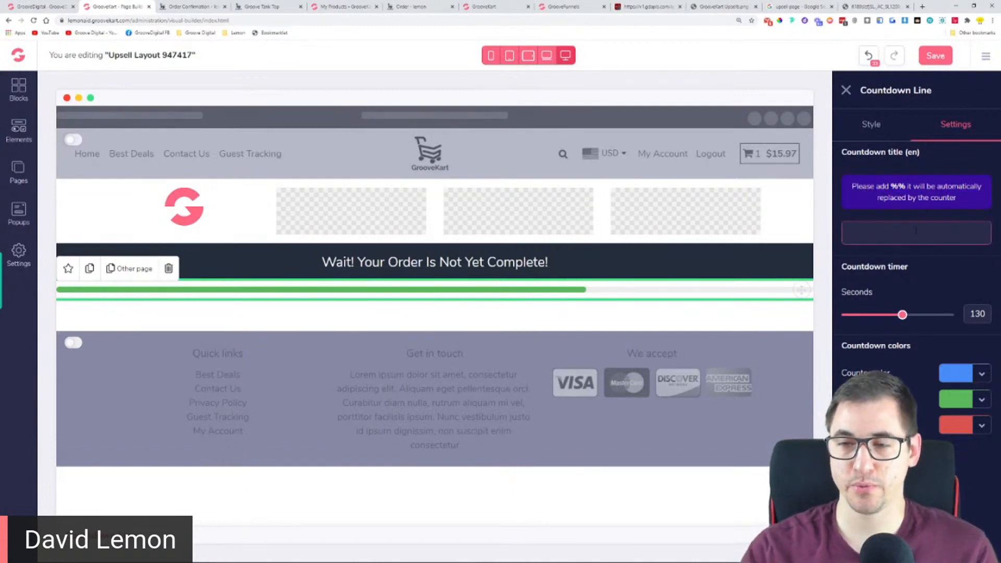
text(60)
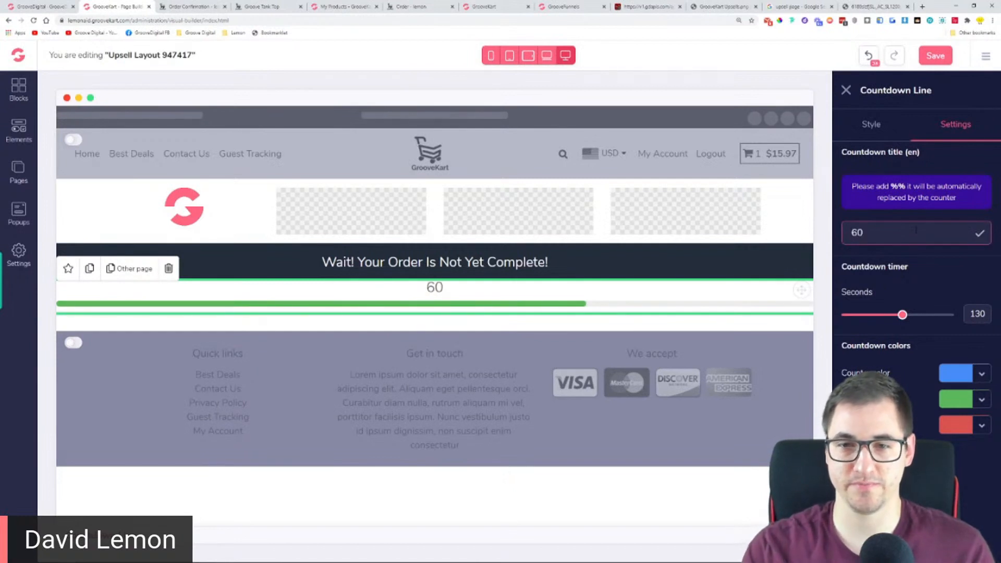
key(BackSpace)
key(BackSpace)
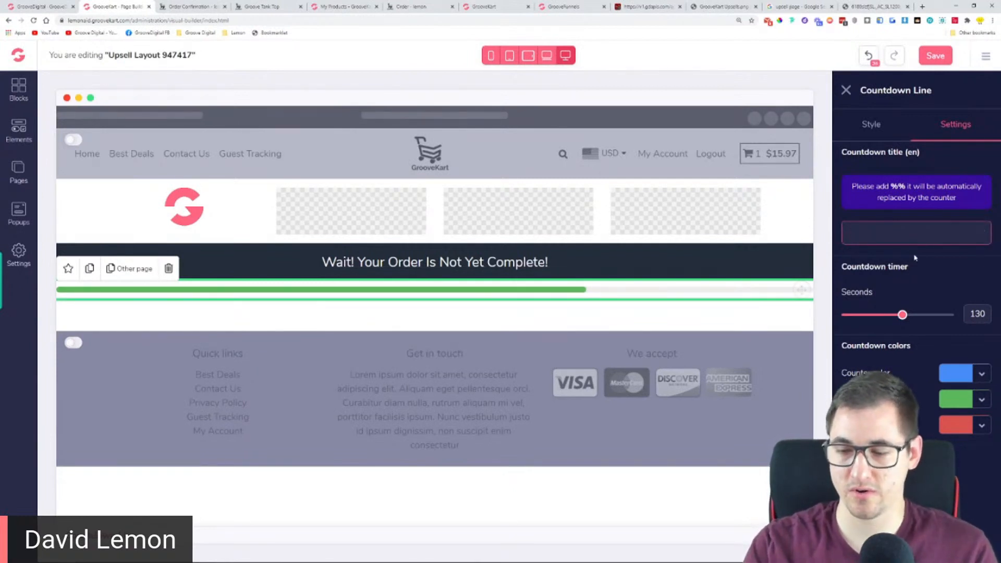
text(58%)
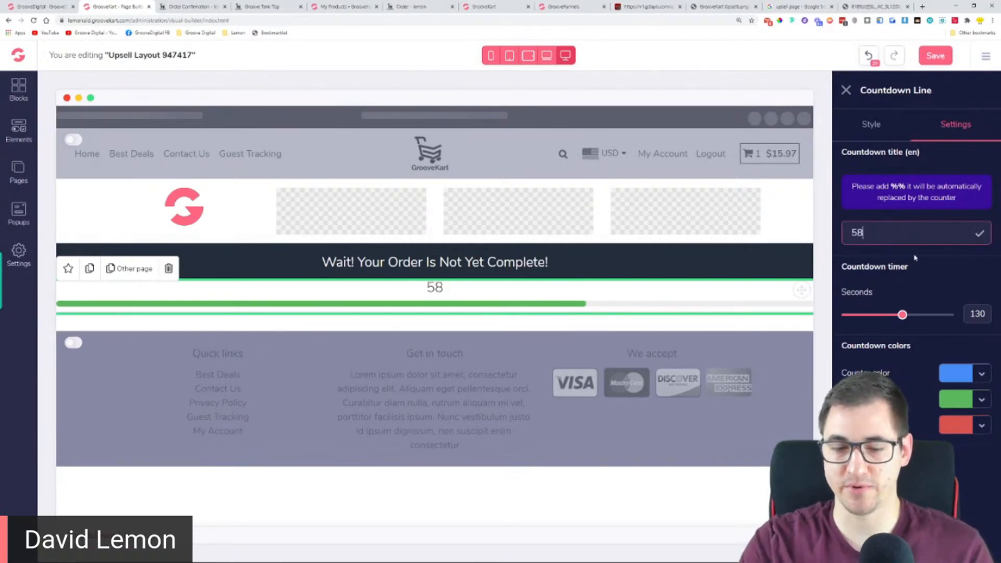
key(BackSpace)
key(BackSpace)
key(BackSpace)
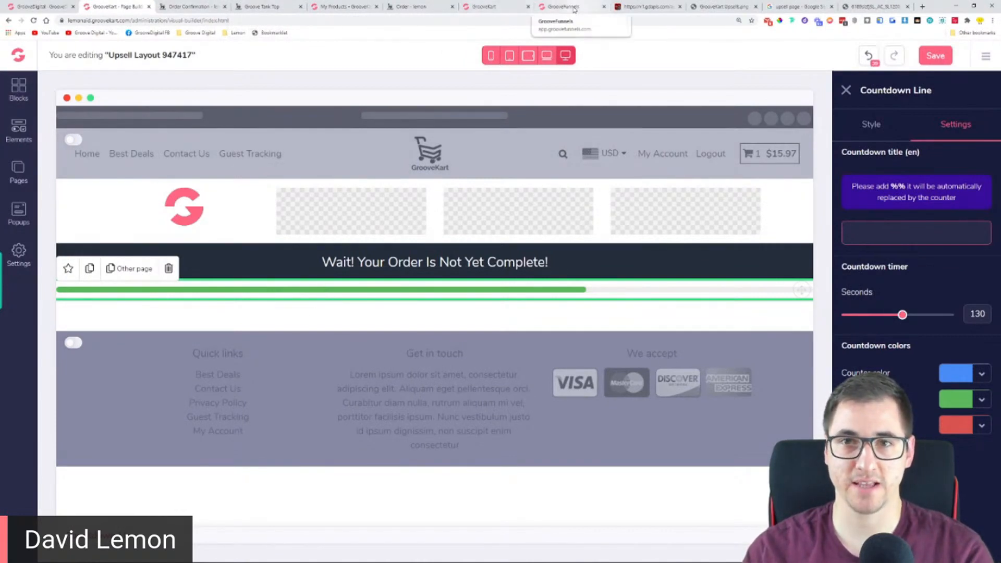
Check the offer section of the downsell template and place a 1 Column row below the countdown line in the upsell layout
click(646, 7)
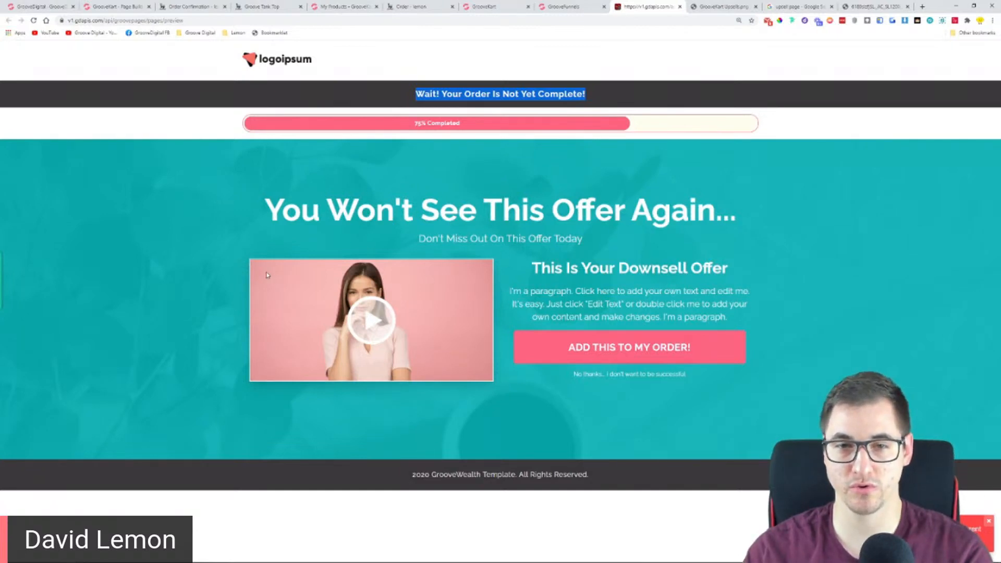
click(124, 6)
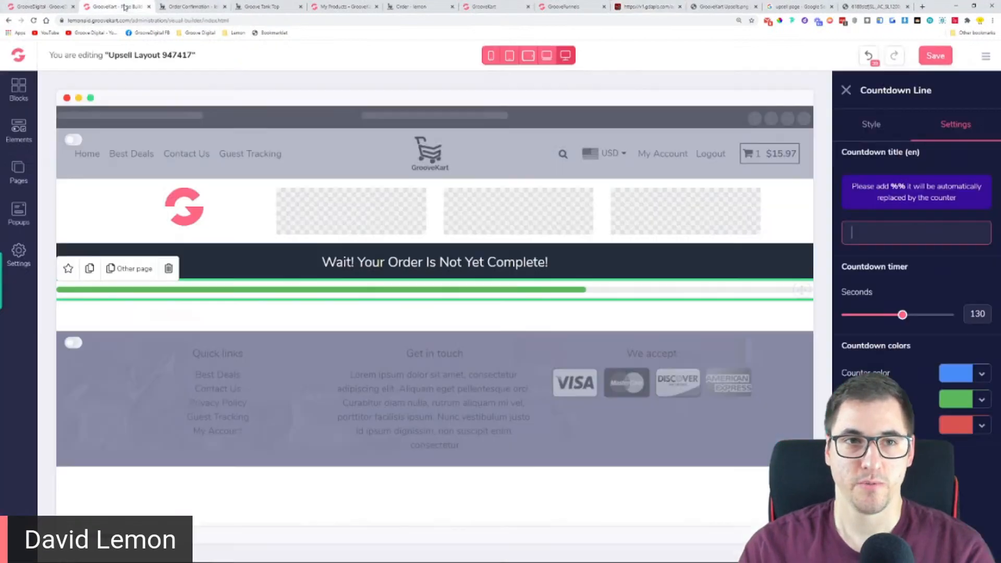
click(19, 131)
click(83, 156)
drag(68, 204, 468, 324)
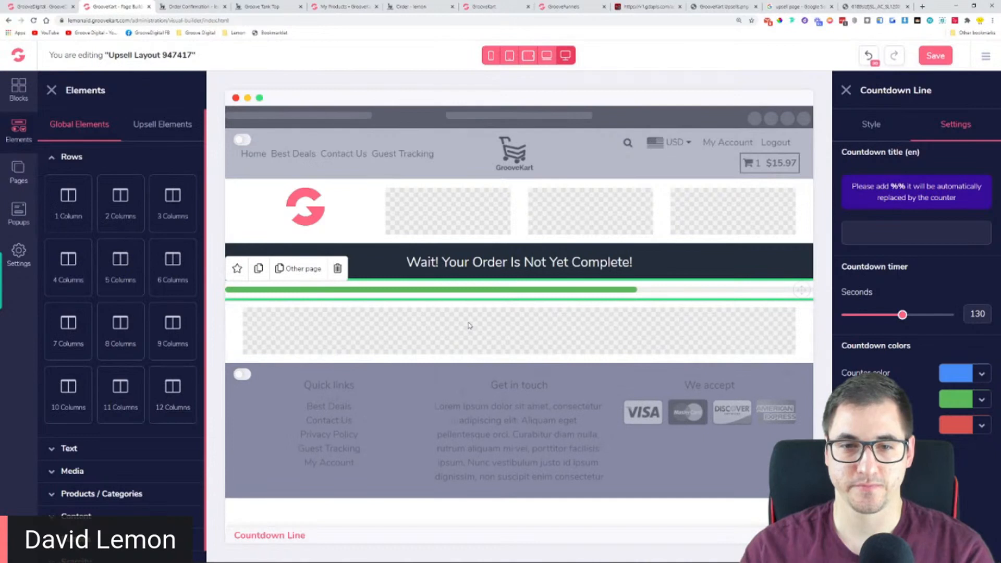
Place an H1 heading element inside the new one-column row
click(22, 170)
click(19, 128)
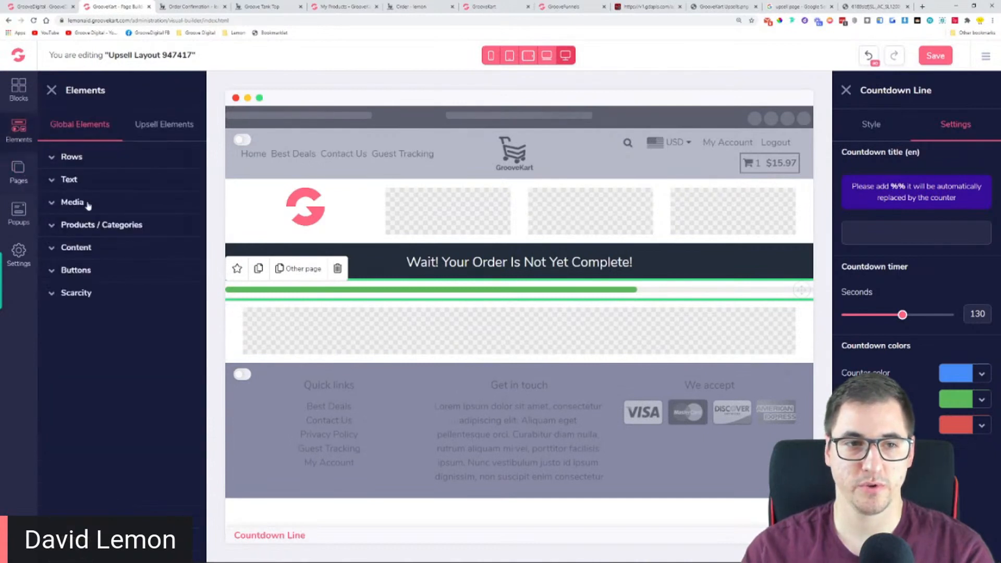
click(84, 180)
drag(78, 239, 553, 336)
Replace the H1 placeholder text with the downsell template's headline "You Won't See This Offer Again..."
click(644, 6)
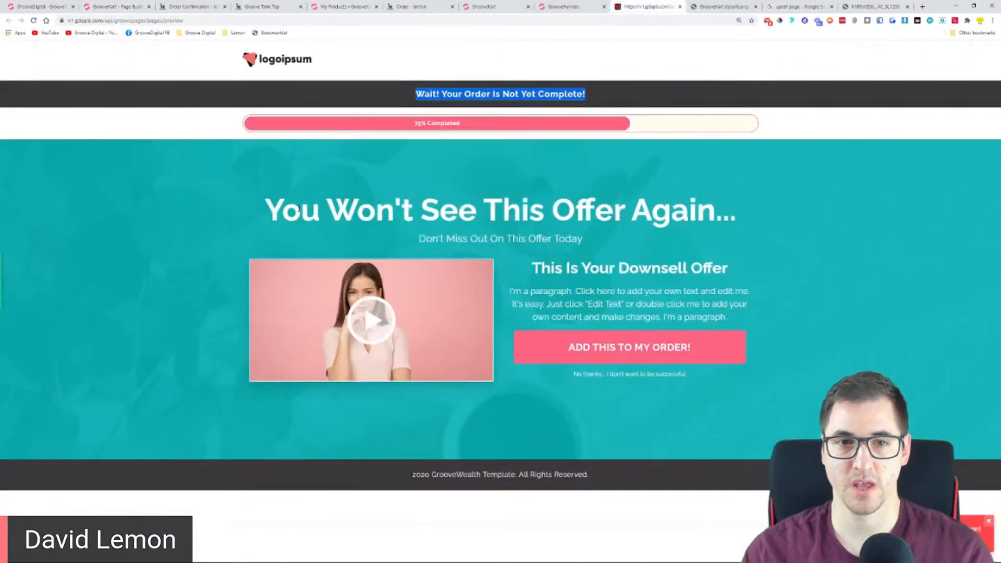
drag(266, 209, 751, 223)
key(ctrl+c)
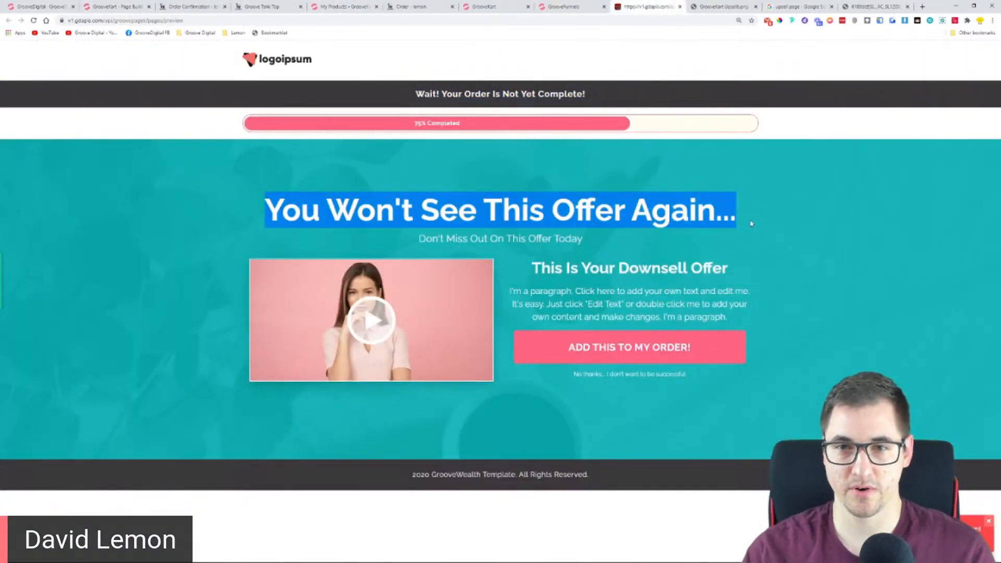
click(112, 6)
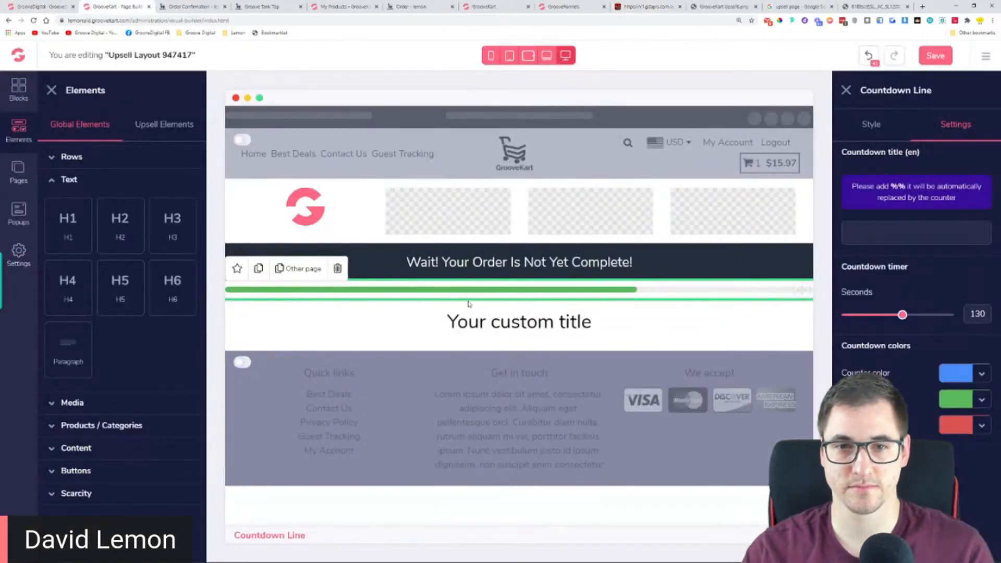
triple_click(505, 321)
key(ctrl+v)
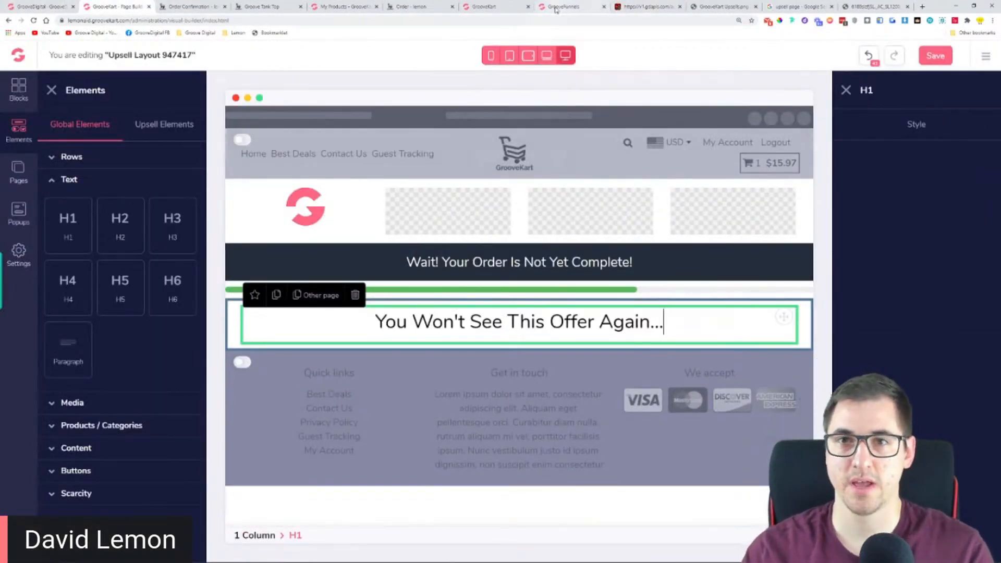
Copy the subheadline "Don't Miss Out On This Offer Today" from the downsell template and return to the upsell layout
click(642, 6)
drag(419, 239, 586, 243)
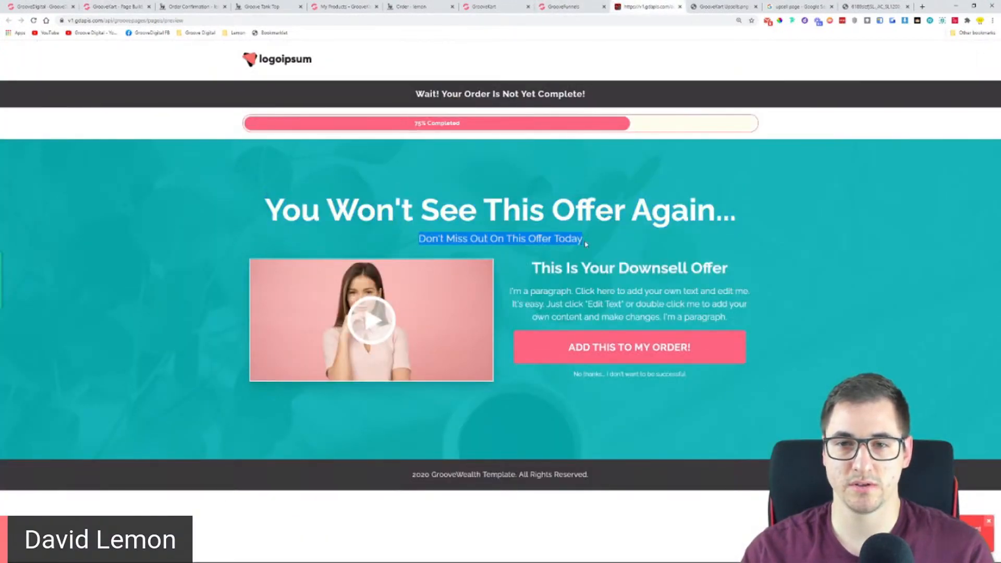
right_click(514, 239)
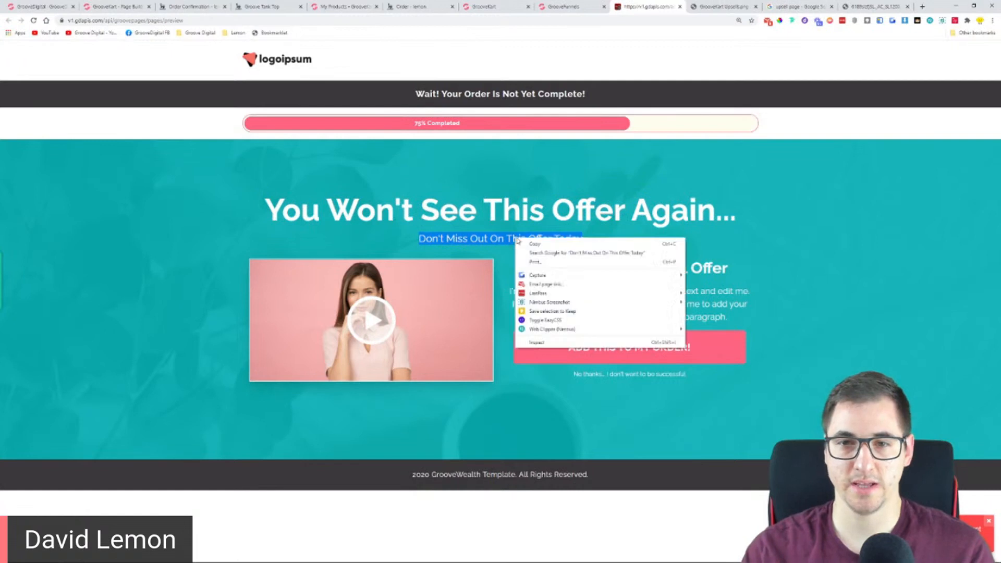
click(530, 244)
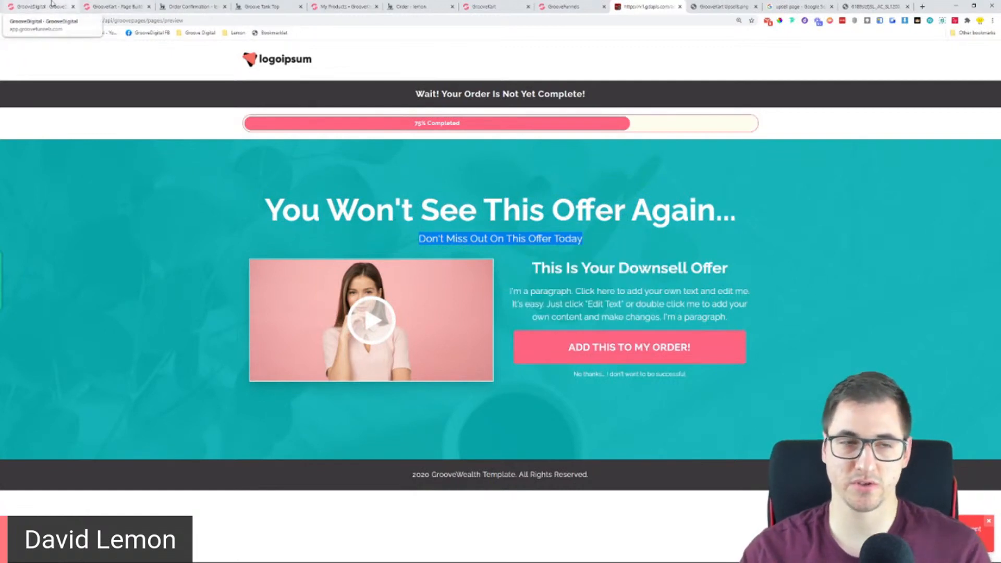
click(112, 6)
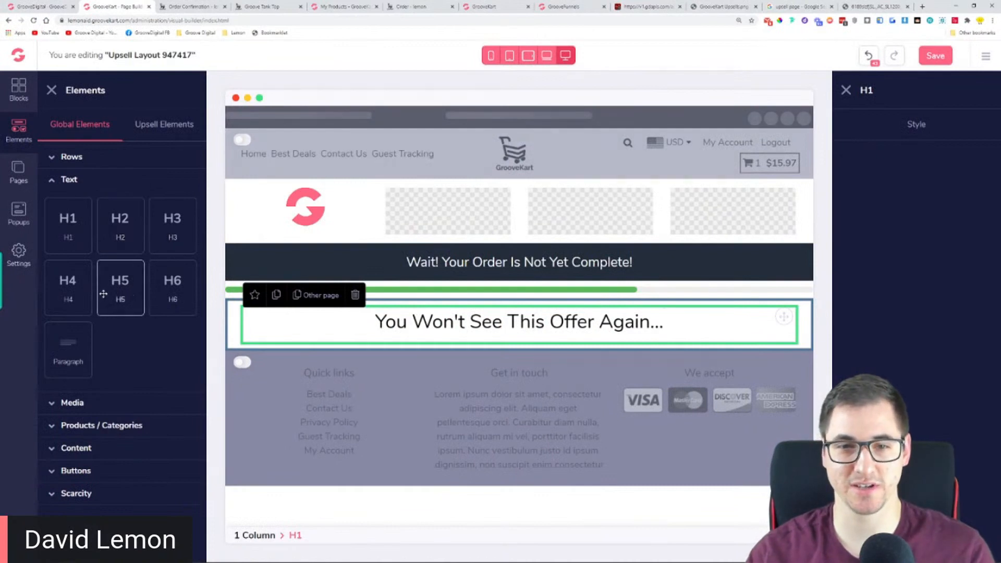
drag(172, 226, 507, 361)
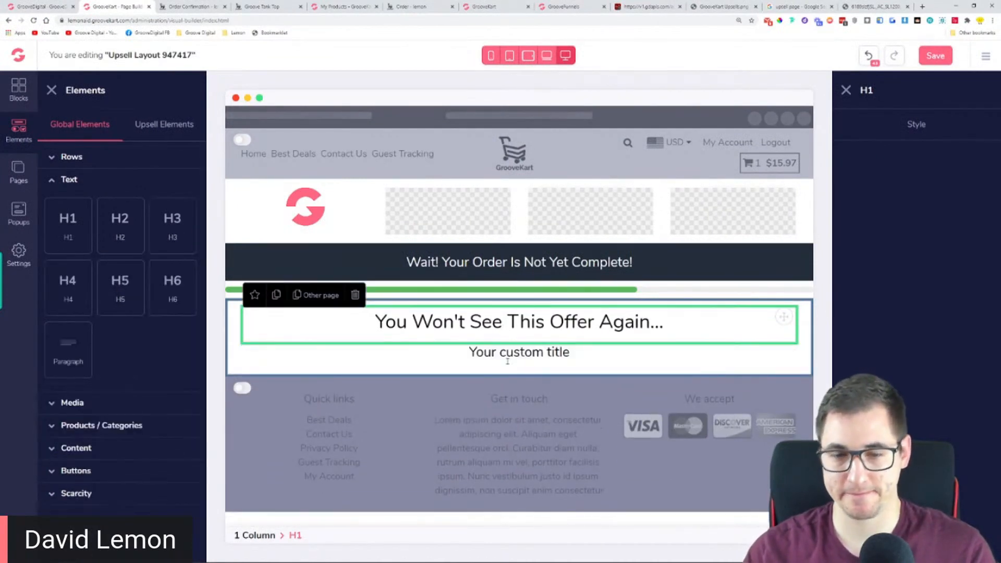
triple_click(542, 354)
key(BackSpace)
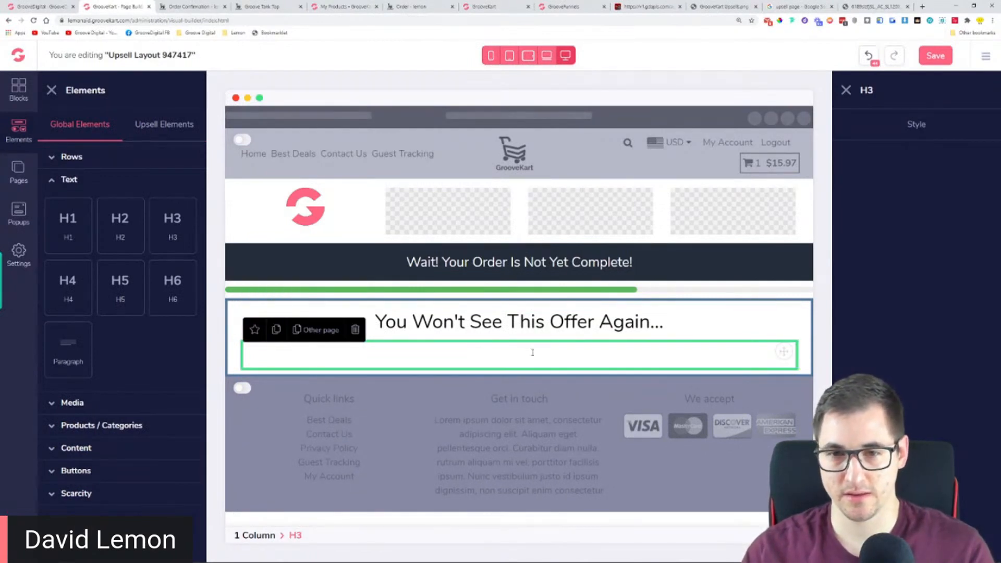
click(868, 57)
Place an H3 heading below the headline row and replace its text with "Don't Miss Out On This Offer Today"
drag(172, 217, 459, 365)
triple_click(585, 361)
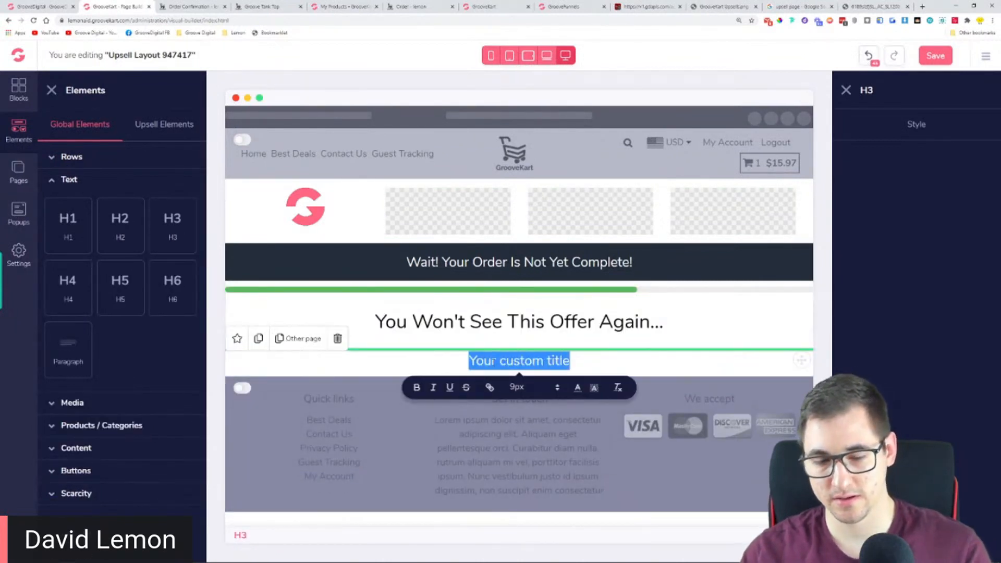
key(ctrl+v)
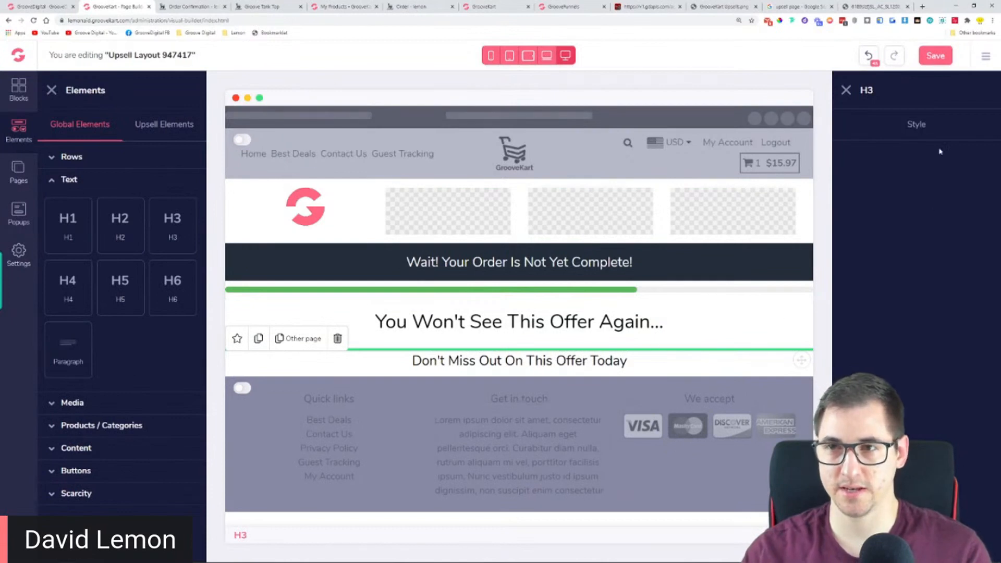
Set the H3 subheadline's font size to 16 in its text style
click(927, 134)
scroll(912, 312, down, 3)
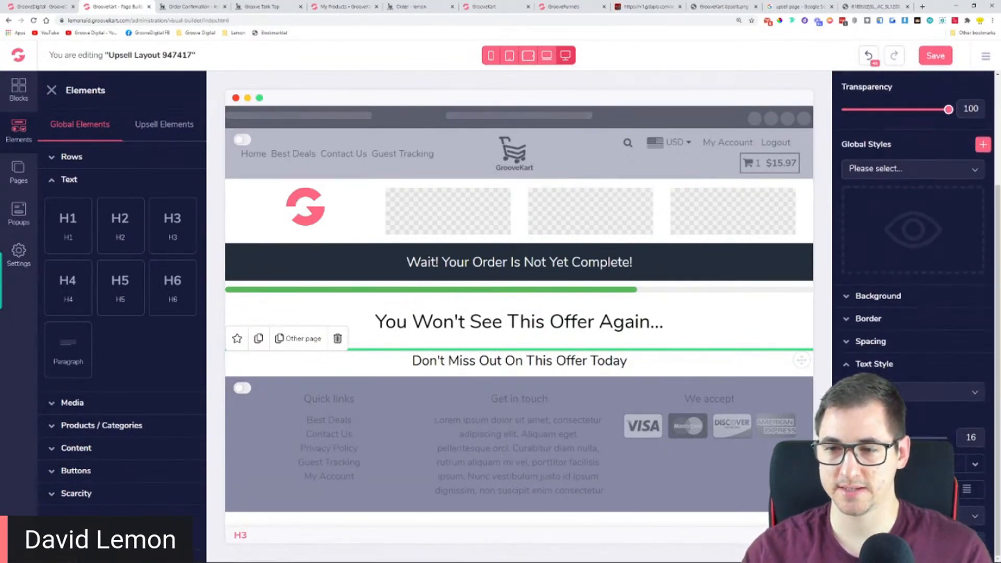
click(860, 437)
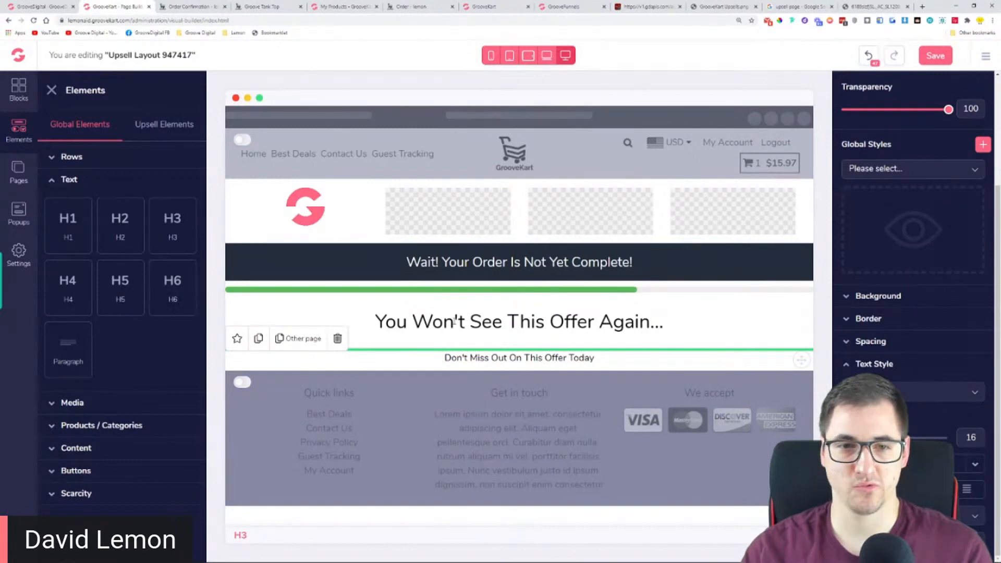
Check the offer columns in the downsell template and place a 2 Columns row below the subheadline of the upsell layout
click(241, 311)
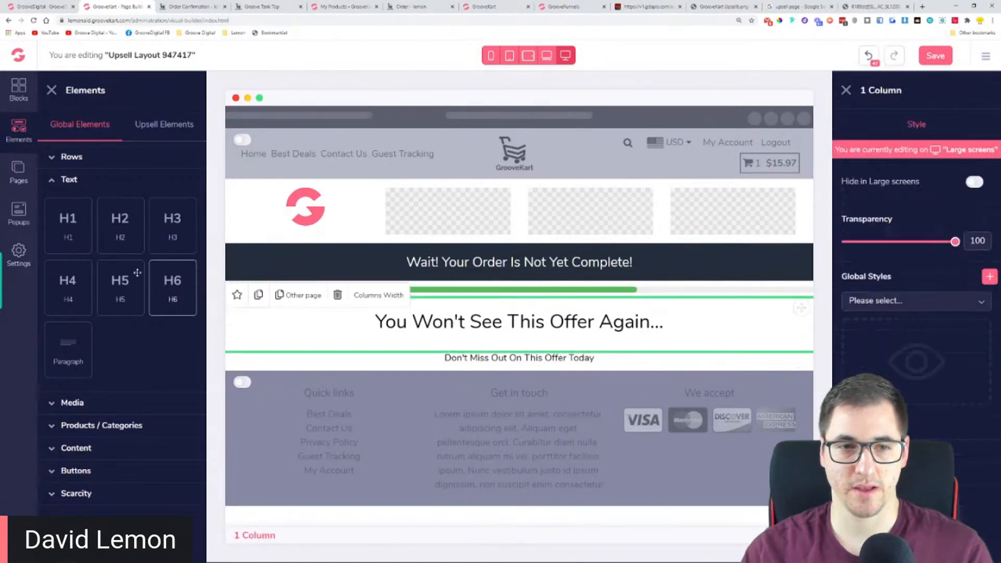
click(647, 6)
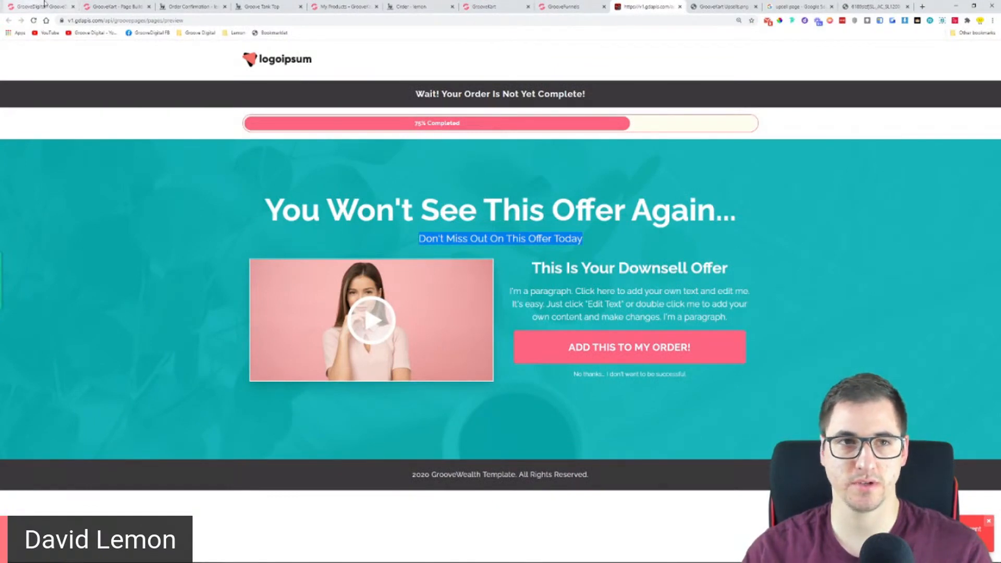
click(112, 6)
drag(120, 205, 519, 401)
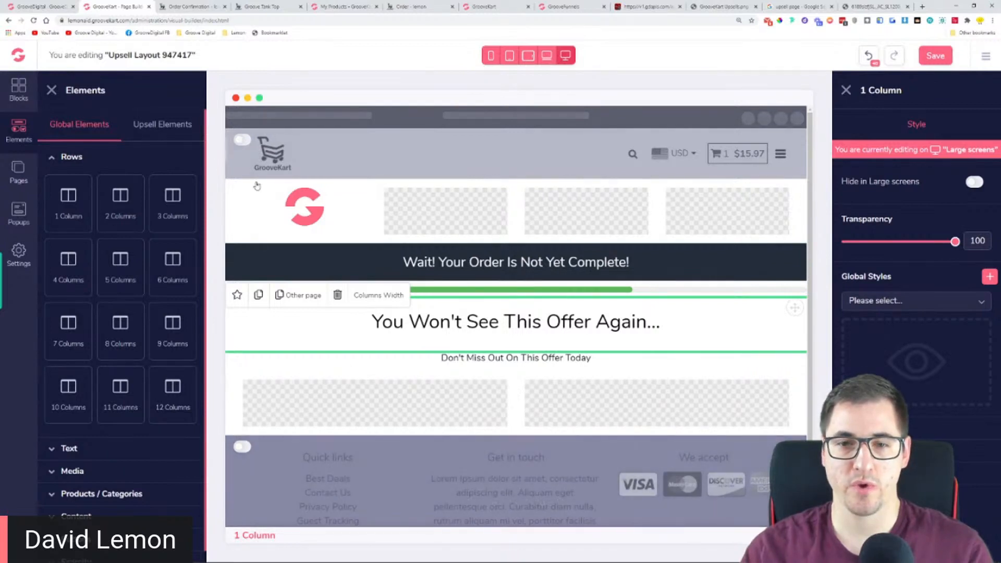
Place the Product's Pictures upsell element in the first column of the two-column row
click(168, 137)
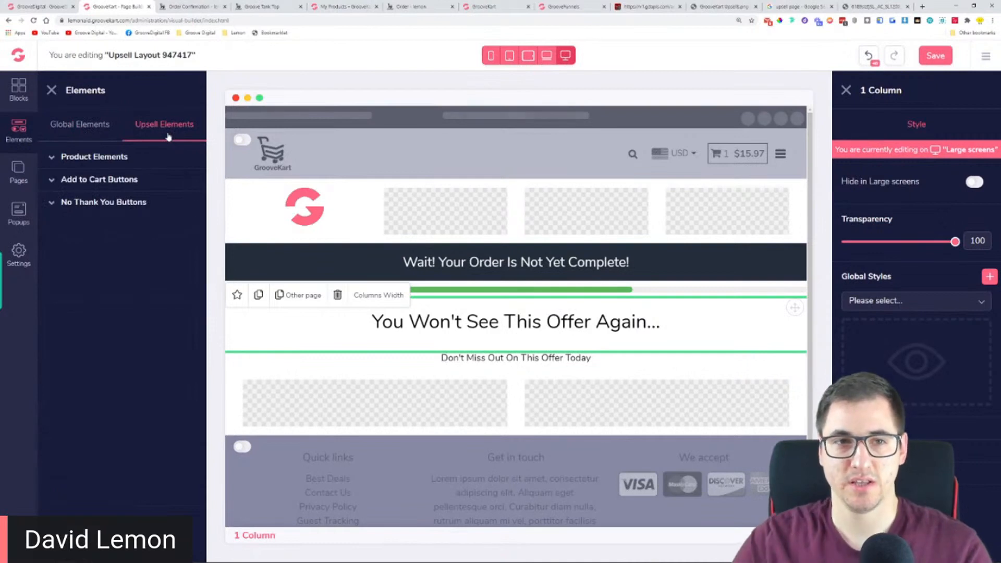
click(98, 157)
drag(135, 285, 389, 415)
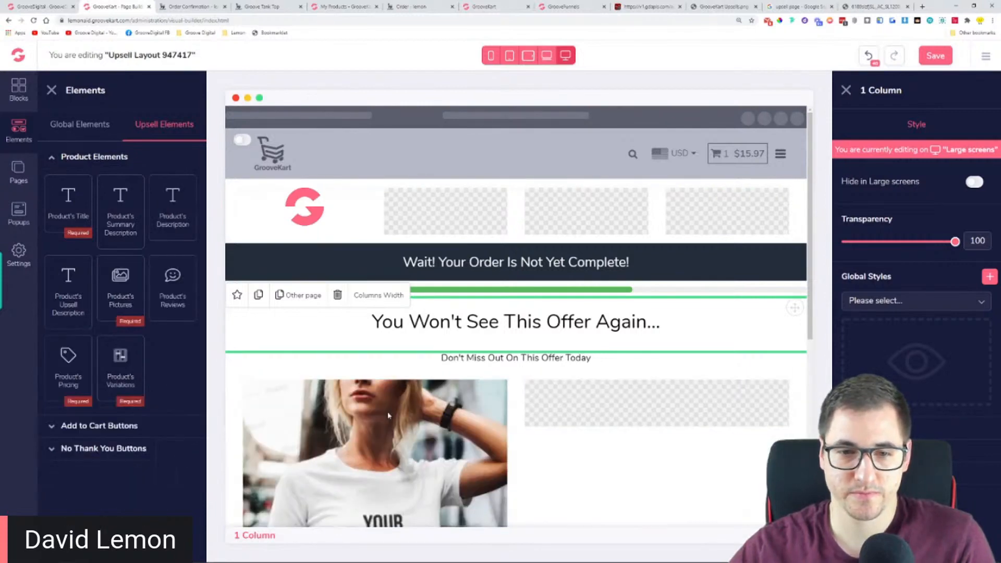
scroll(454, 388, down, 4)
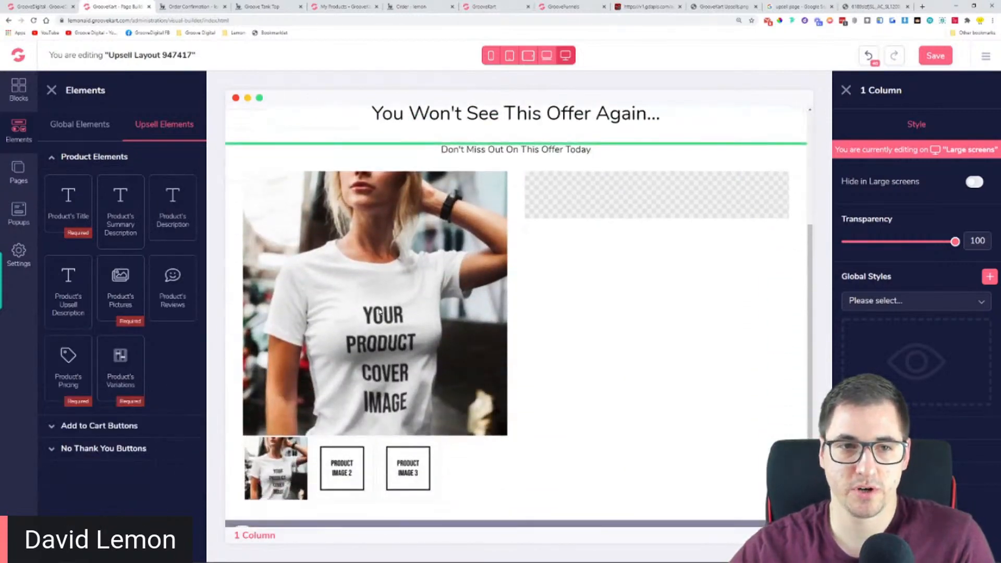
Stack the Product's Title, Product's Pricing and Product's Variations elements in the second column beside the product pictures
scroll(379, 312, up, 2)
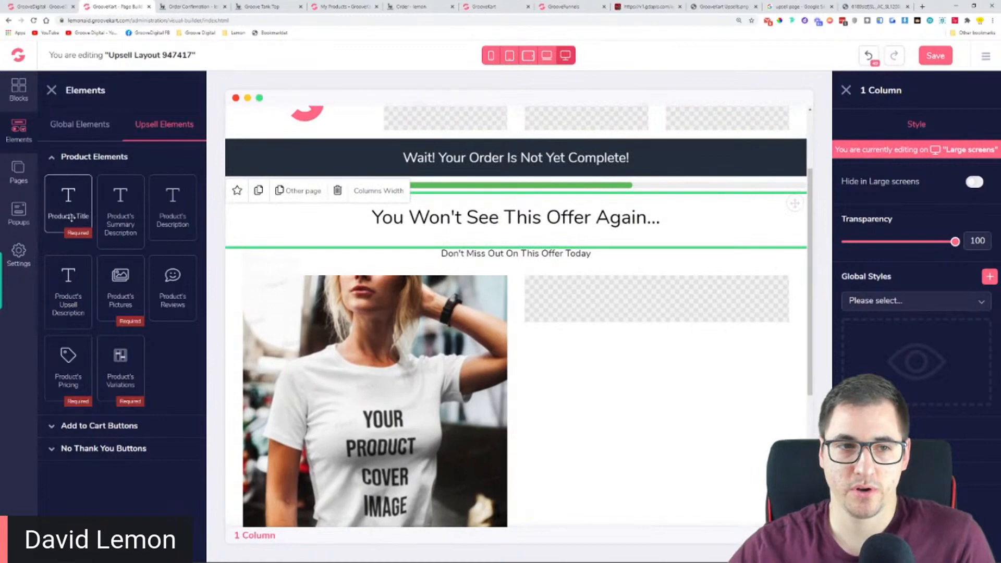
drag(73, 208, 641, 307)
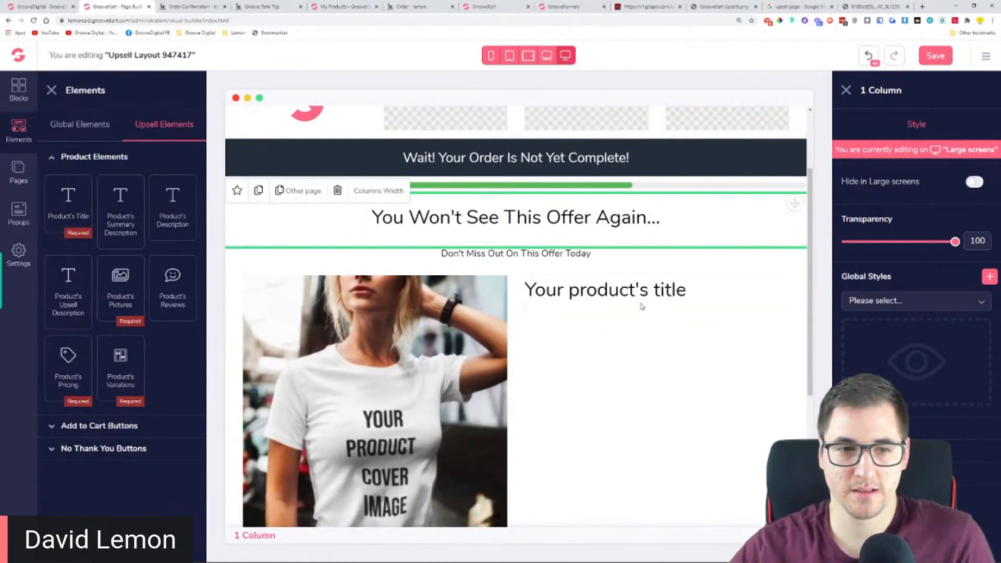
drag(86, 370, 604, 328)
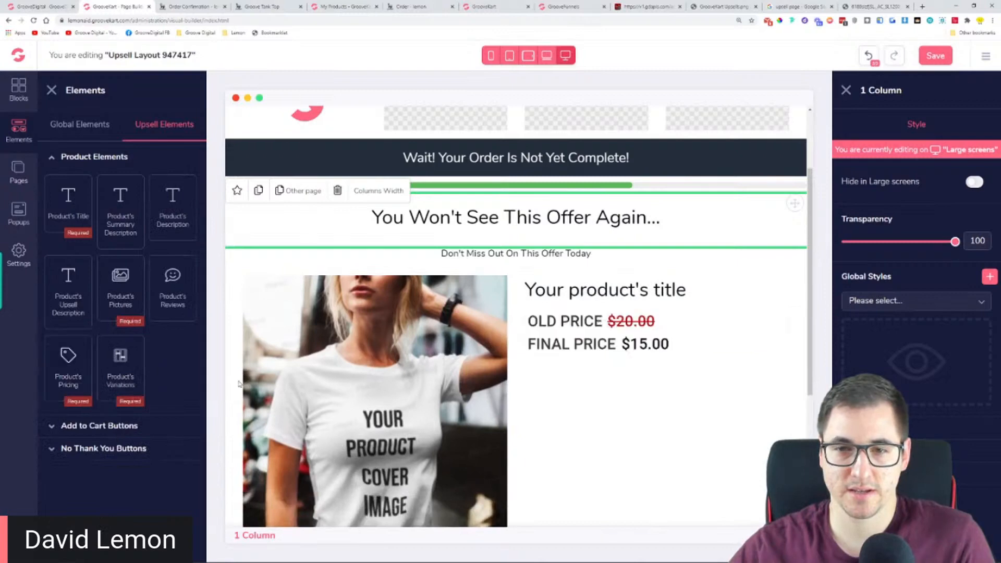
drag(120, 365, 607, 392)
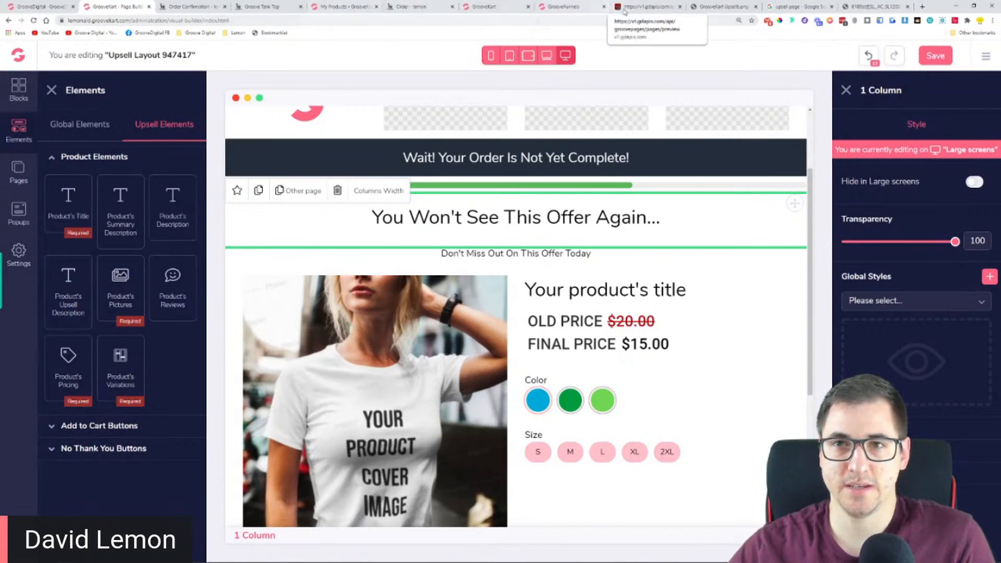
Examine the offer heading and the description paragraph beside the video in the downsell template
click(646, 7)
mouse_move(532, 269)
mouse_down()
mouse_move(777, 279)
mouse_move(533, 270)
mouse_up()
click(669, 283)
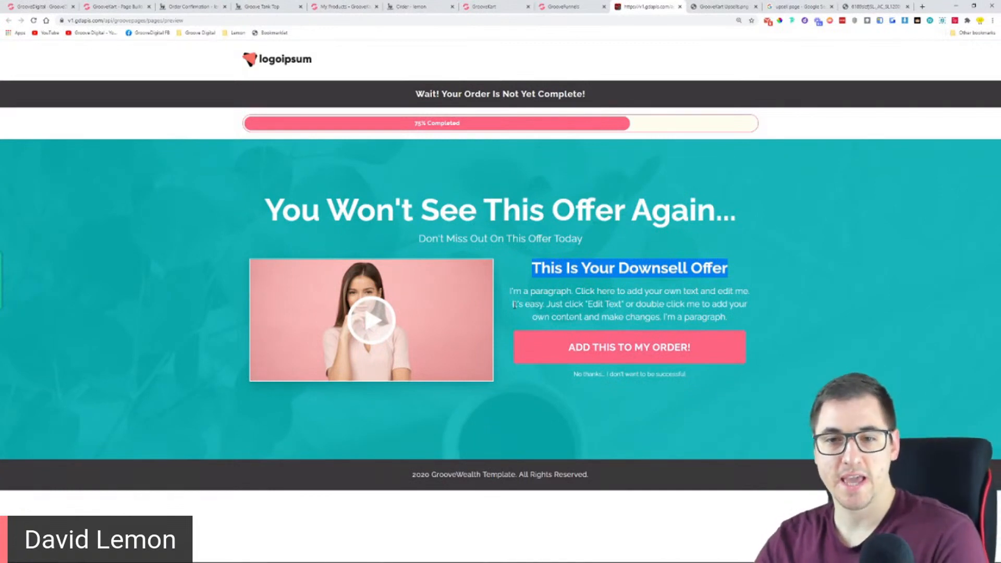
drag(509, 290, 733, 328)
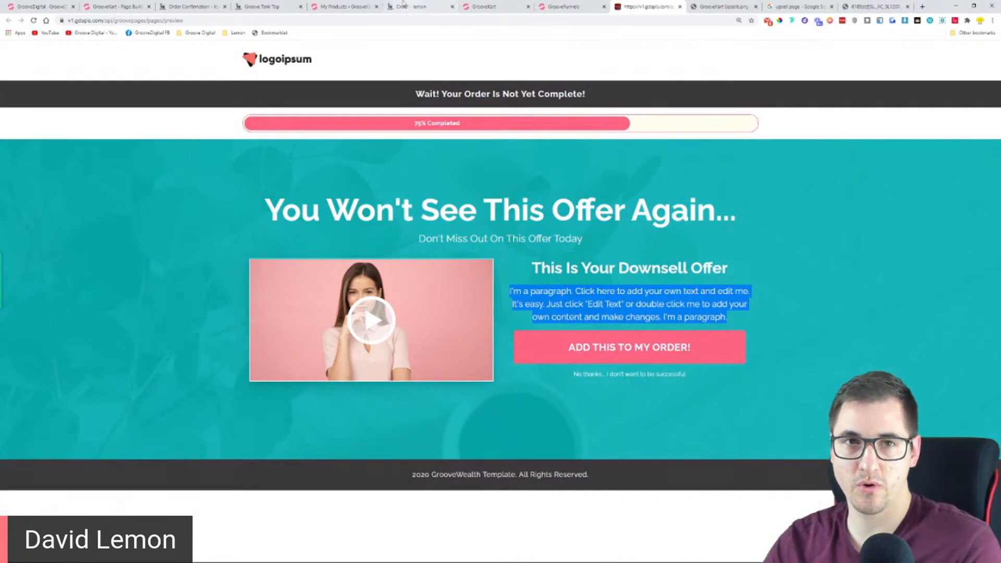
Back in the upsell layout, place the Product's Upsell Description between the pricing and variations, and a blue Add to Cart button below the variations
click(102, 5)
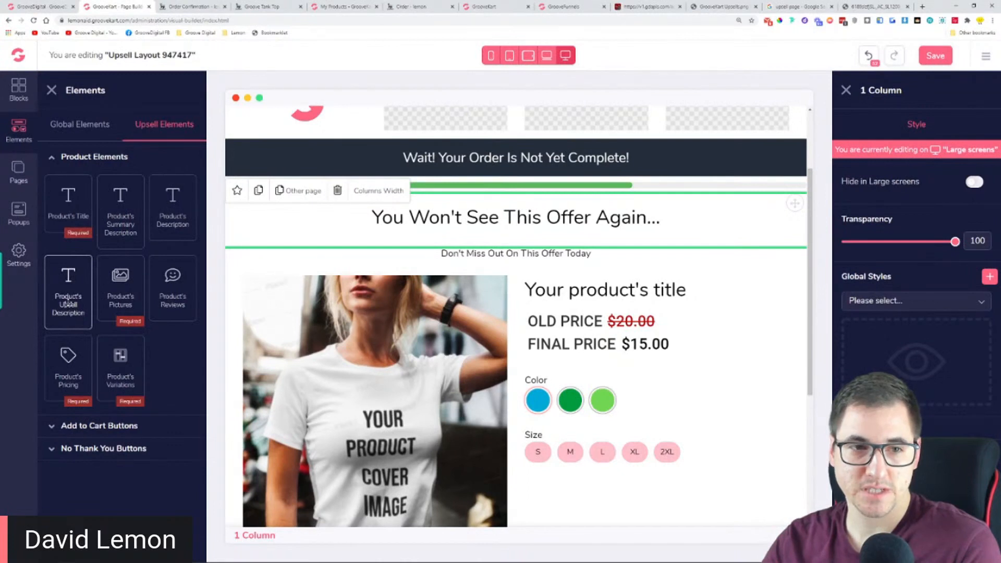
drag(67, 303, 605, 389)
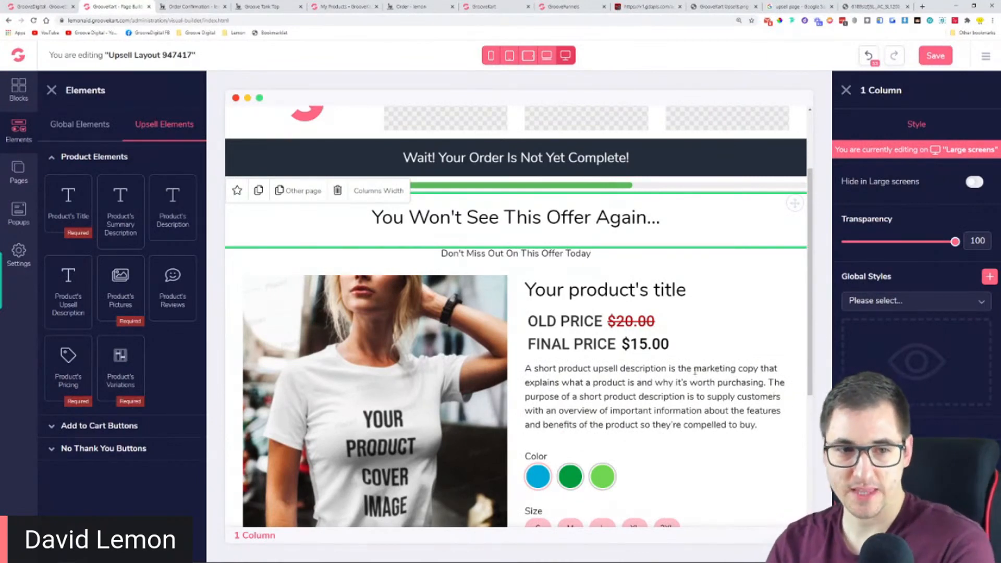
scroll(694, 367, down, 2)
scroll(695, 367, down, 2)
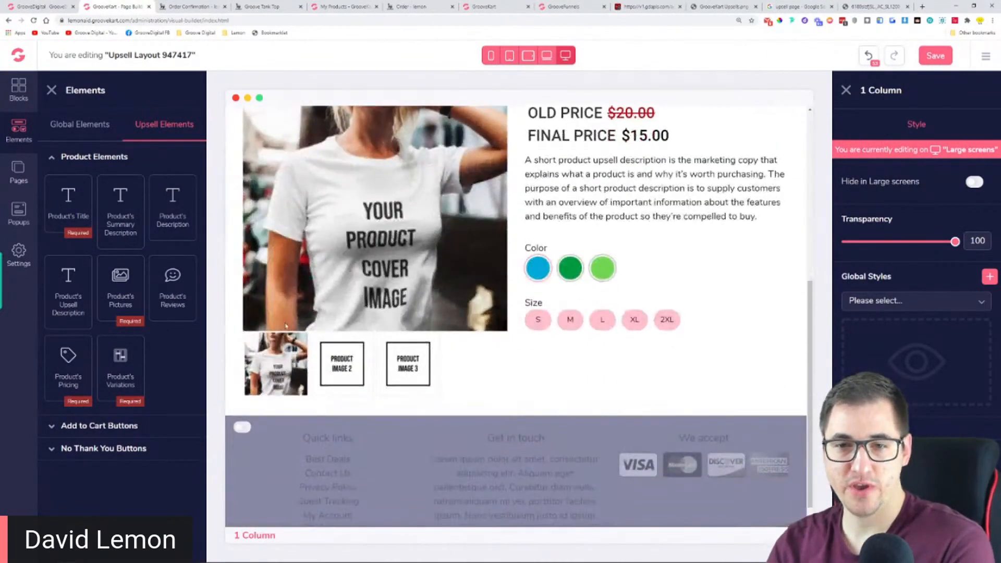
click(106, 425)
scroll(130, 418, down, 2)
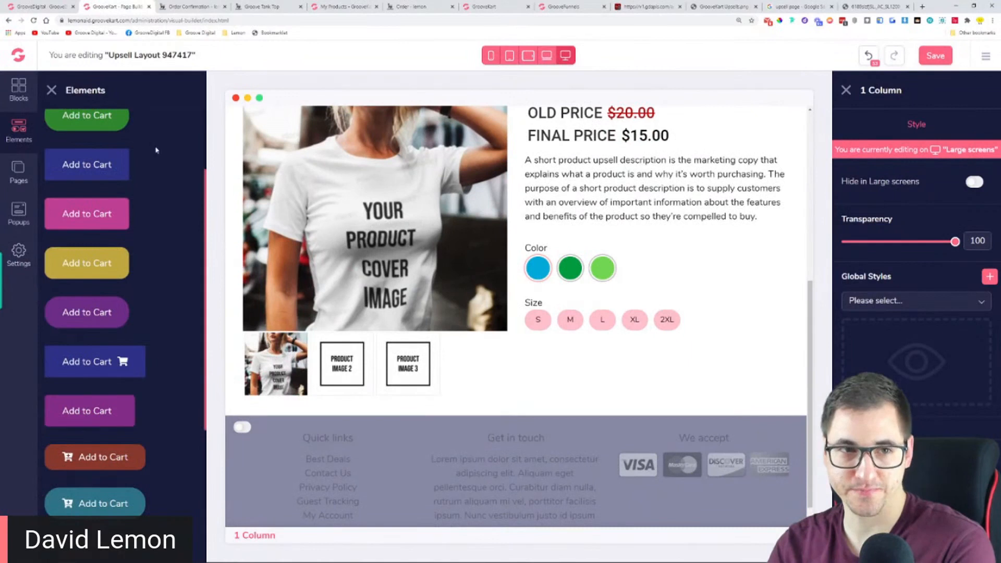
scroll(167, 263, up, 1)
drag(80, 214, 606, 353)
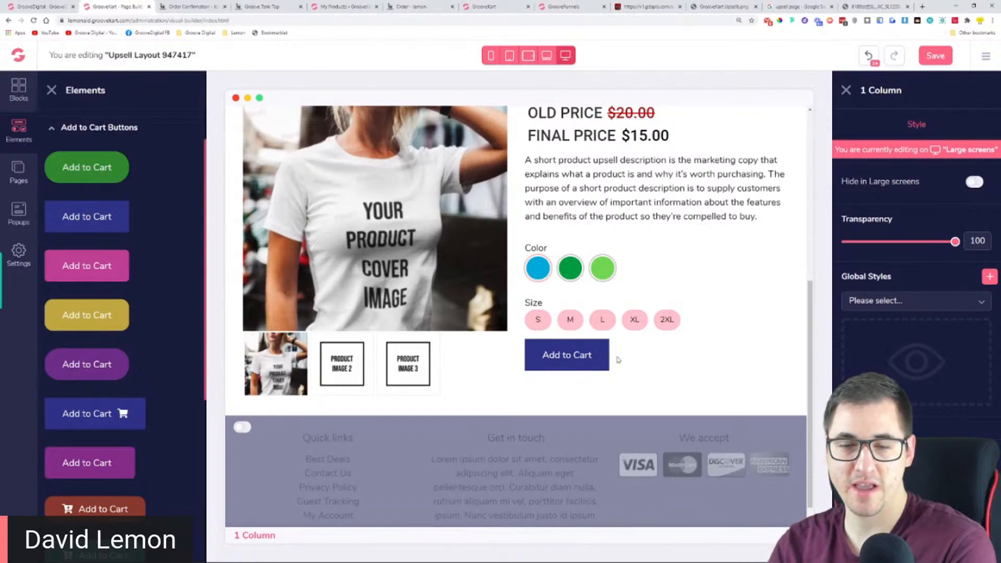
Place the plain black No thank you button with the arrow icon directly below the Add to Cart button
scroll(152, 278, down, 5)
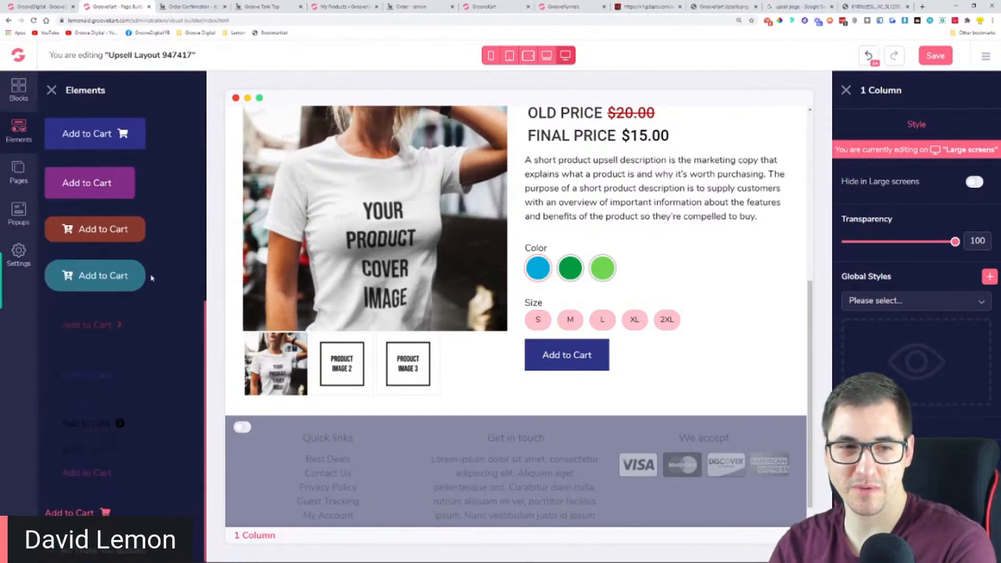
scroll(99, 302, down, 4)
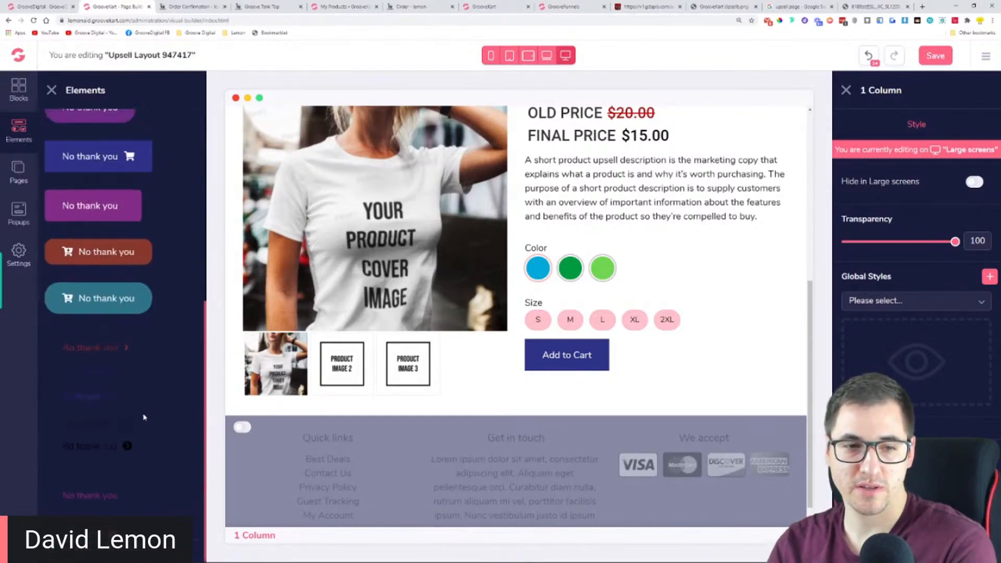
drag(107, 446, 599, 394)
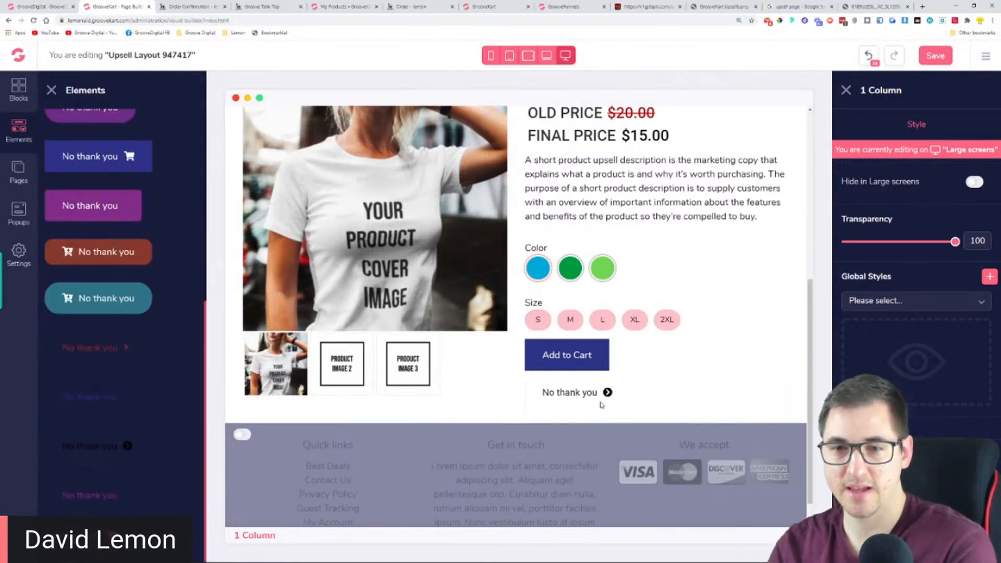
Make the Add to Cart button span the full width of its column
click(601, 356)
scroll(913, 261, down, 1)
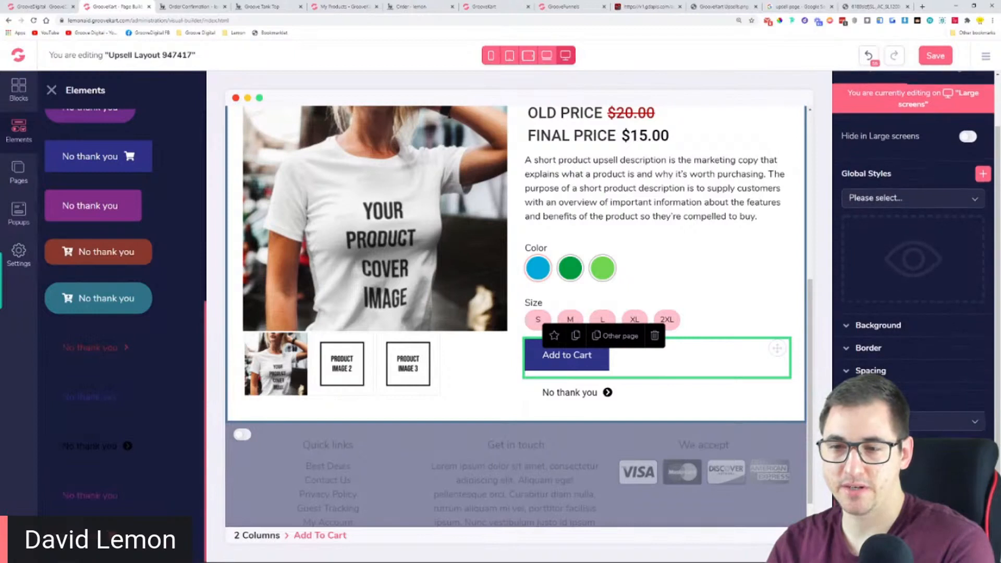
scroll(913, 260, up, 1)
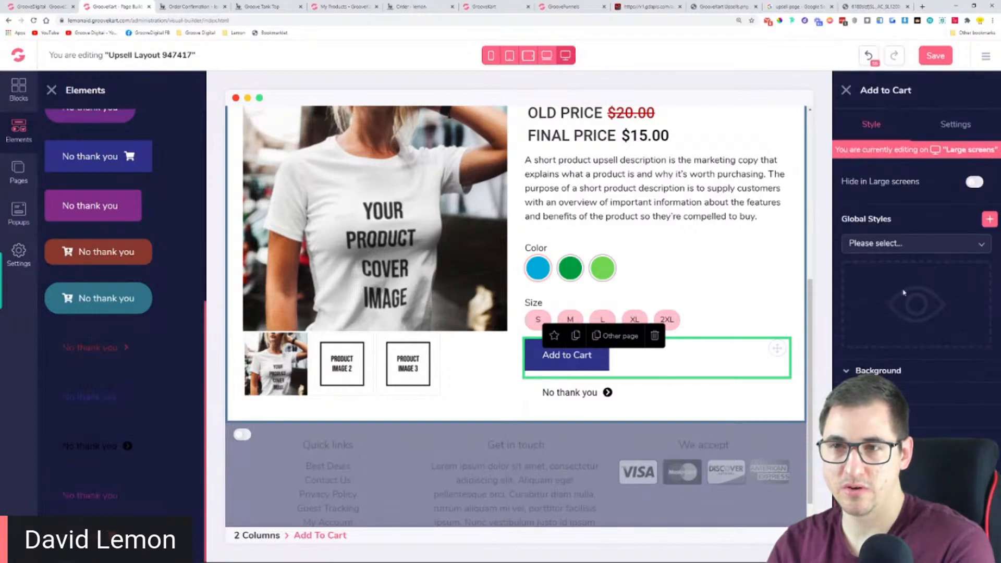
click(944, 128)
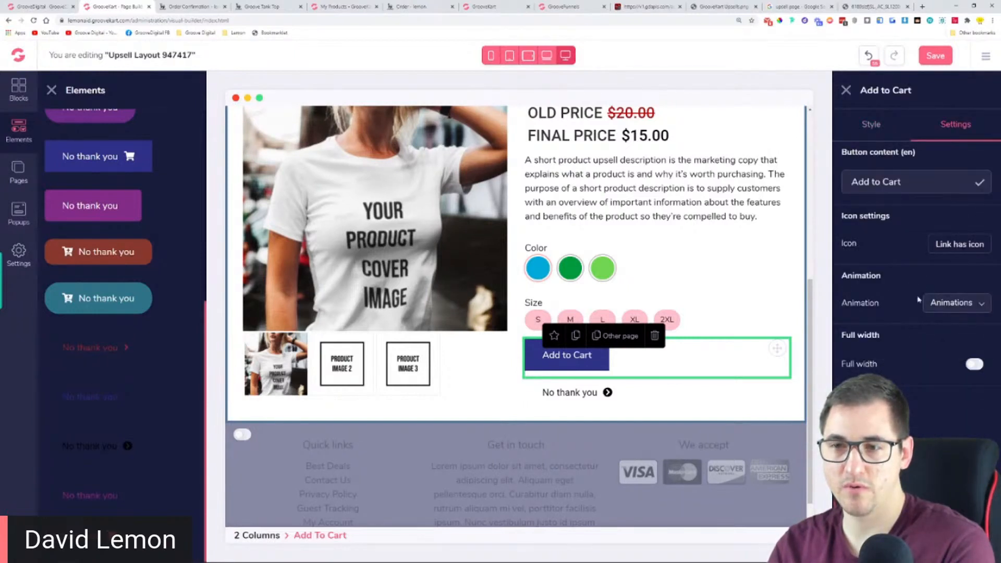
click(972, 364)
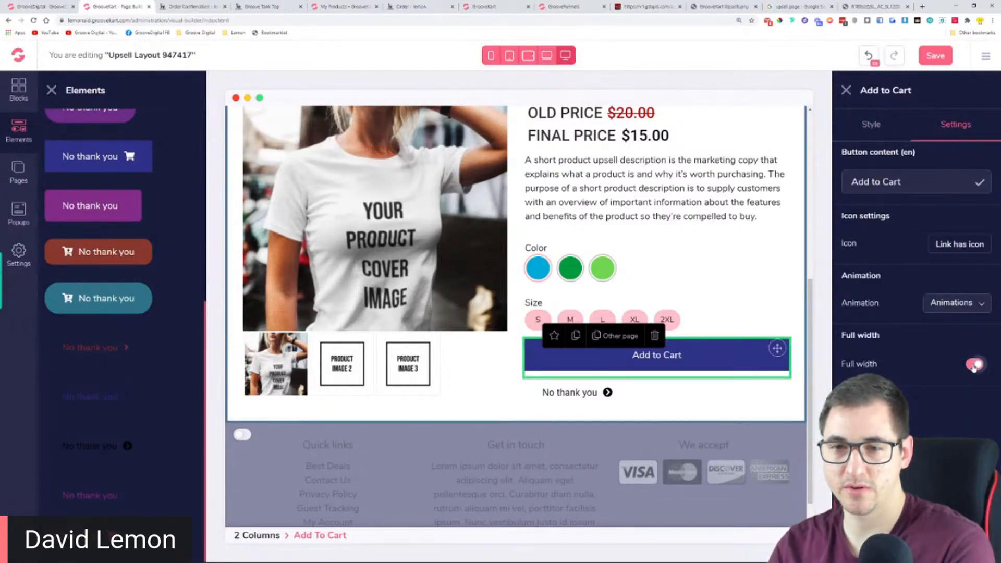
Change the Add to Cart button's background colour to red
click(871, 135)
click(897, 380)
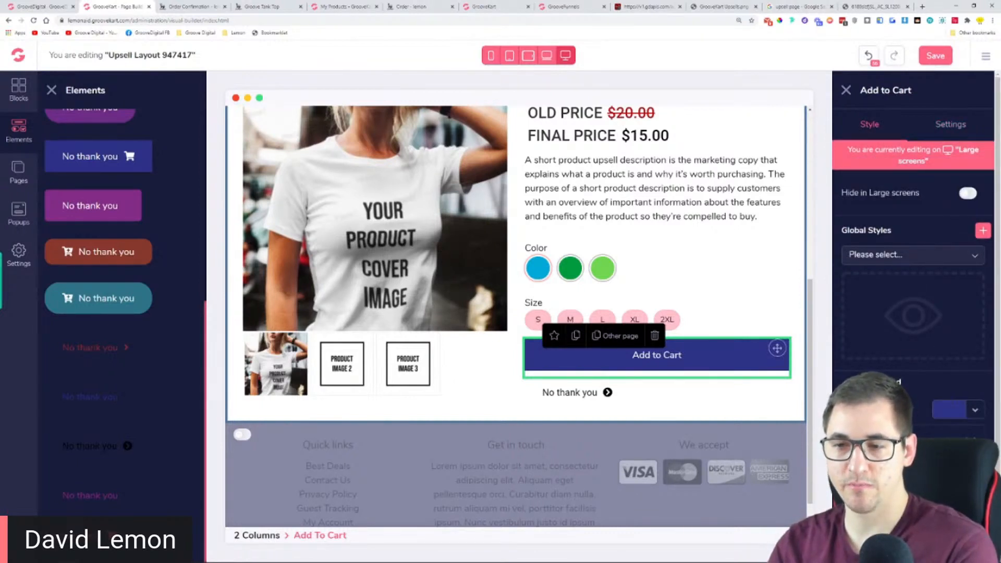
click(889, 448)
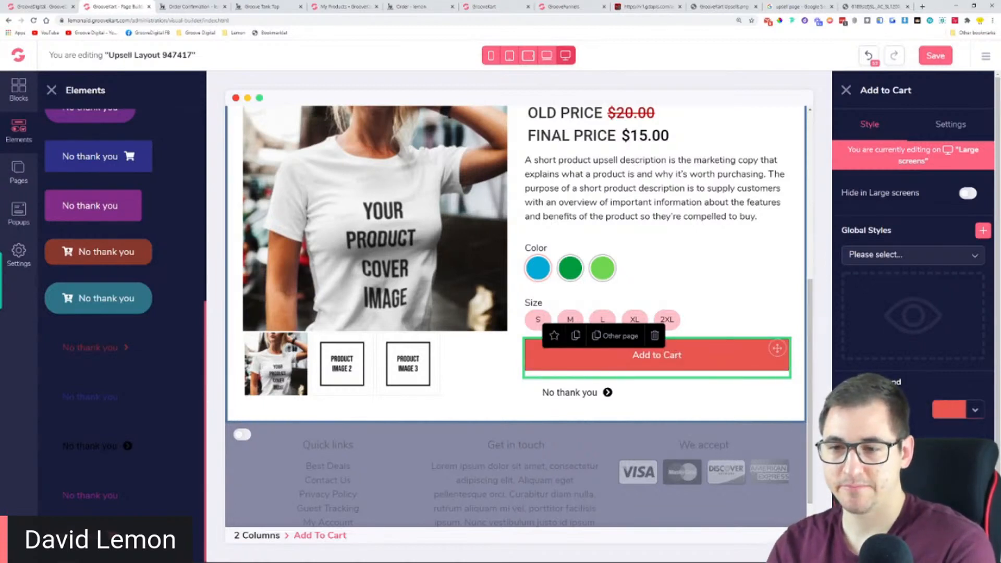
Replace the Add to Cart button's label with "YES! Add this to my order now"
click(953, 125)
drag(948, 190, 784, 195)
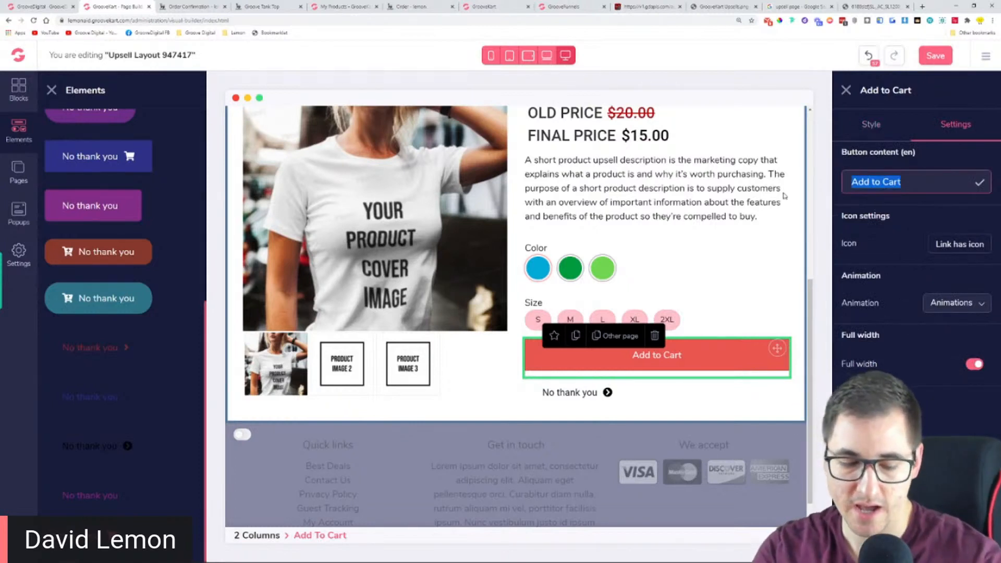
text(YES! Add)
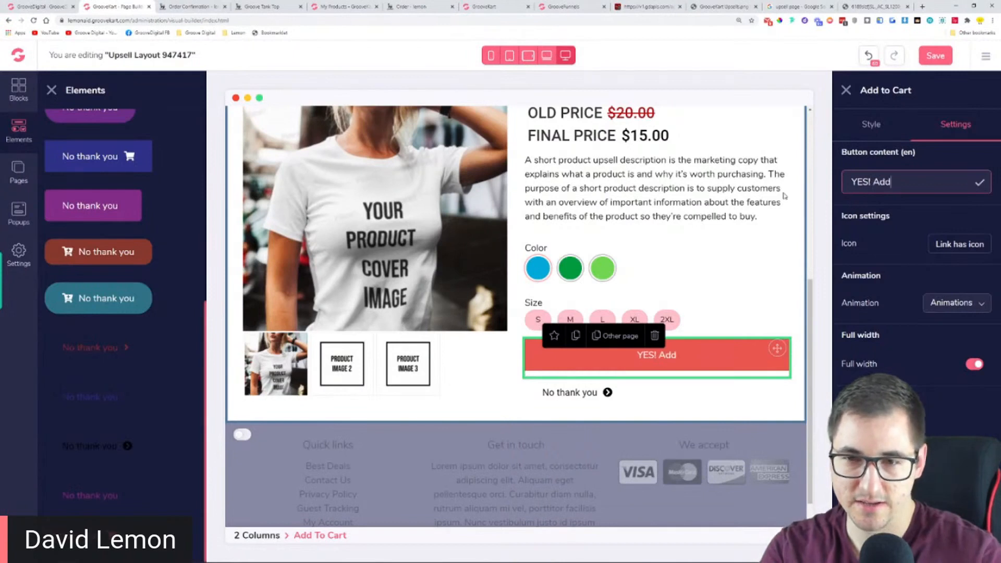
text( this to my )
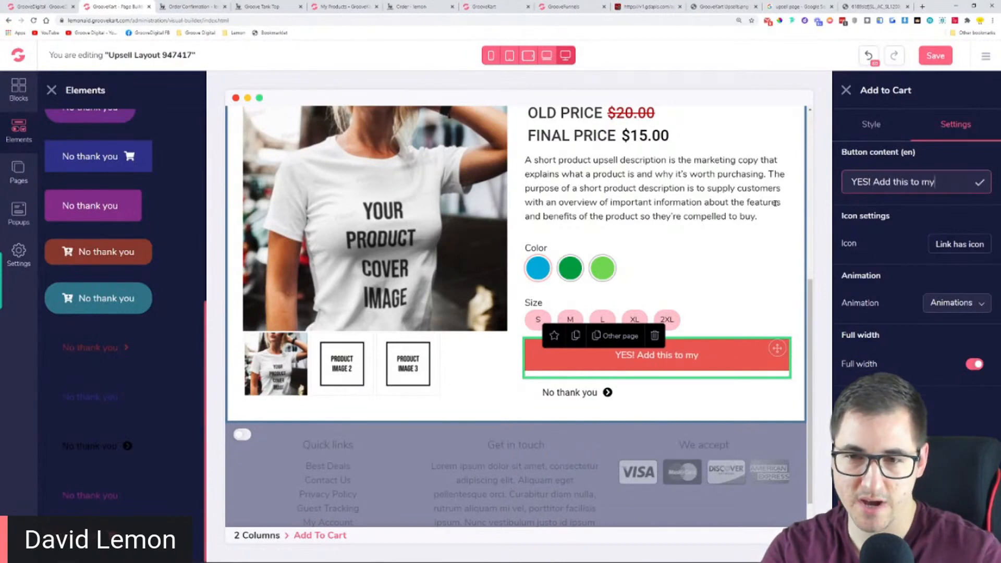
text(order now)
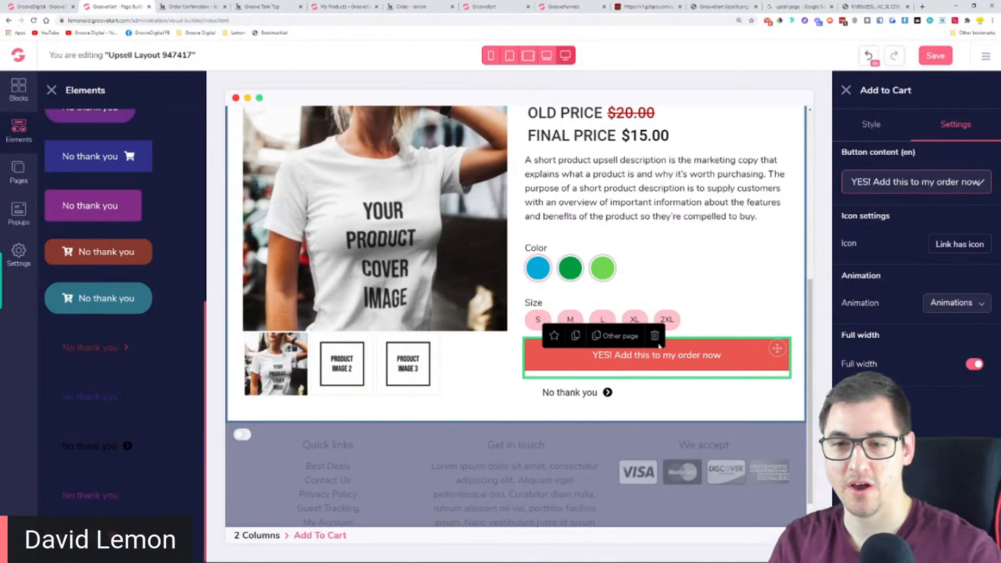
Restyle the No thank you button as centred text without an icon and with tighter spacing below the red button
click(574, 406)
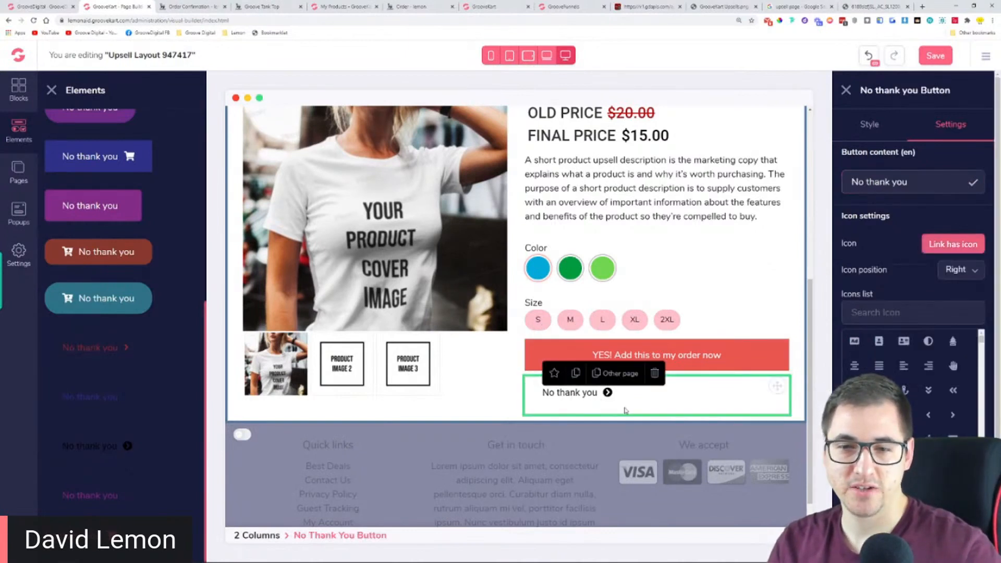
click(943, 245)
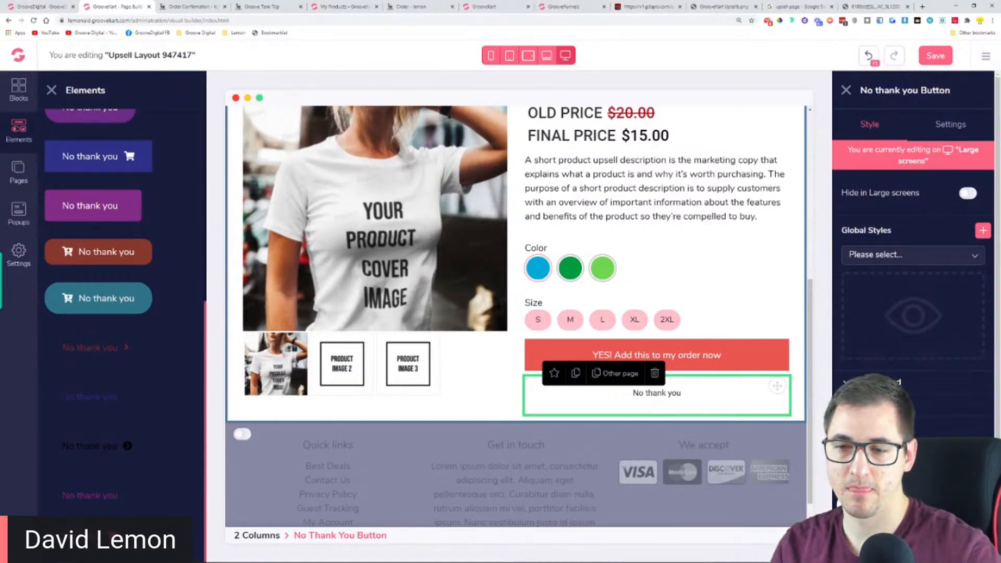
scroll(912, 261, down, 2)
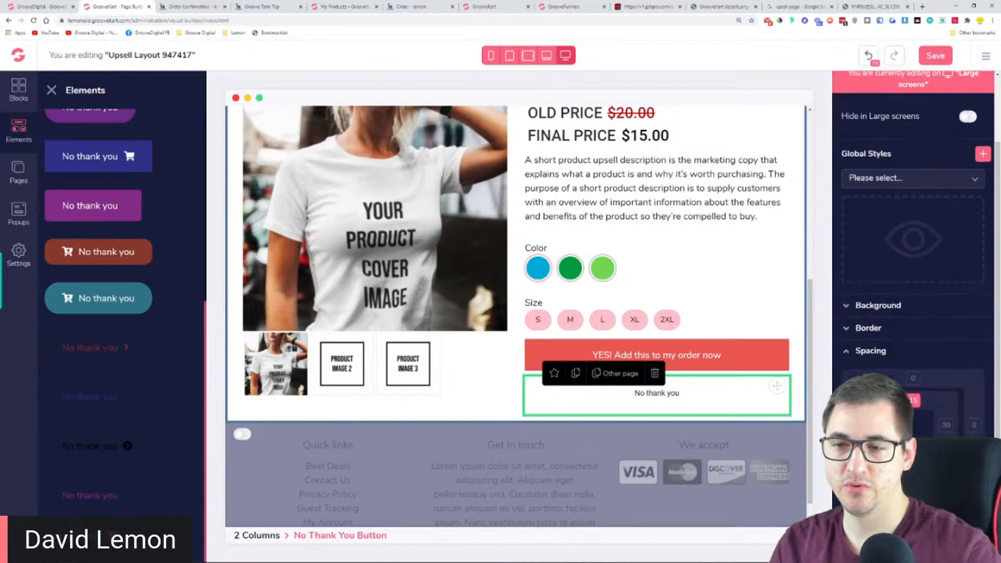
drag(912, 404, 912, 413)
click(639, 407)
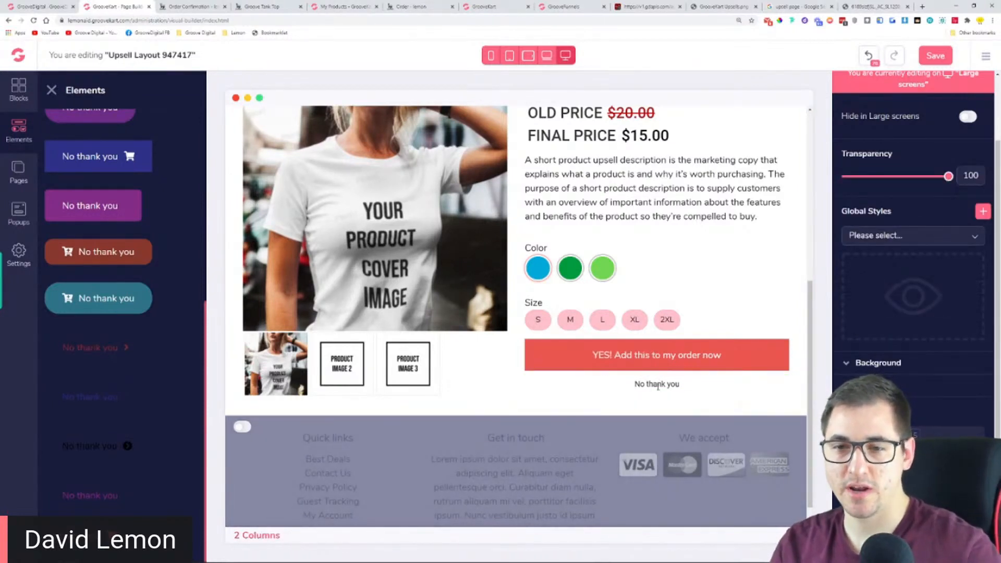
scroll(521, 380, up, 4)
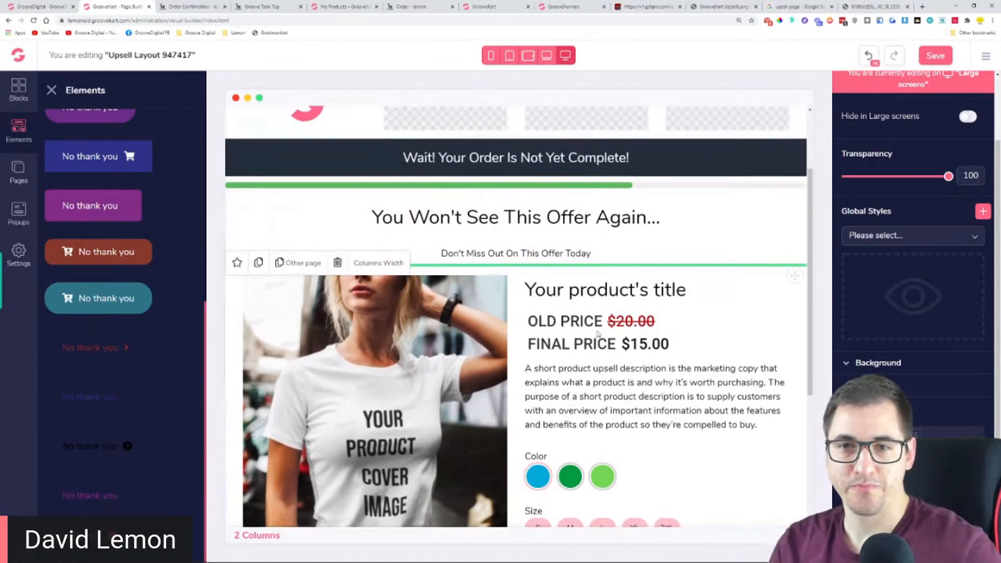
click(608, 290)
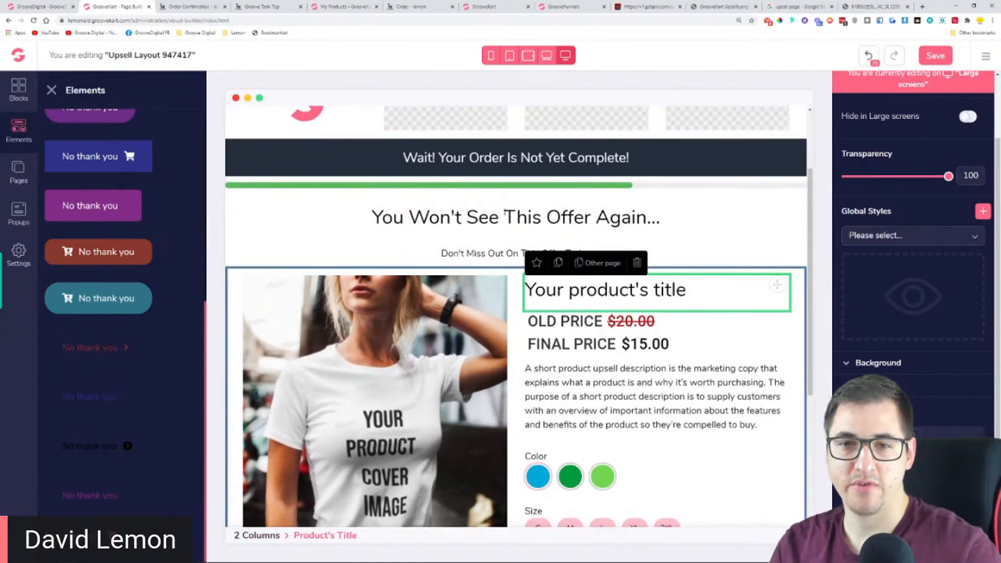
scroll(670, 286, down, 4)
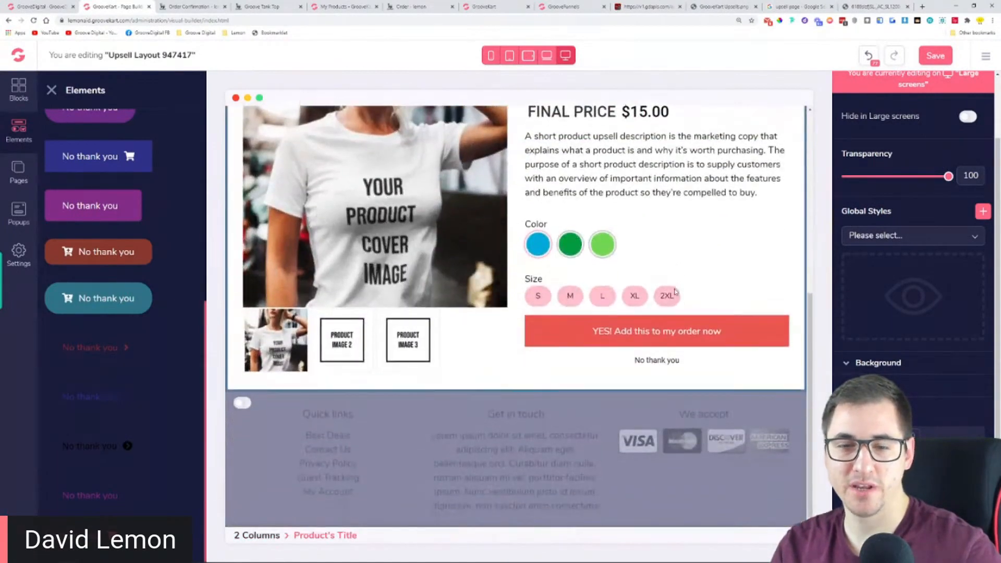
scroll(670, 286, up, 5)
Copy the footer line "2020 GrooveWealth Template. All Rights Reserved." from the downsell template
click(660, 6)
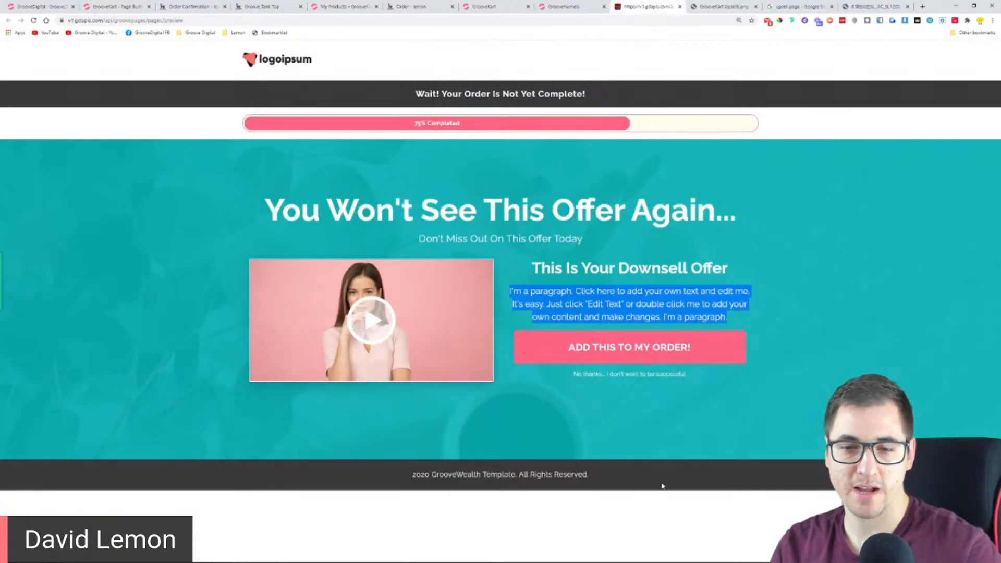
drag(589, 474, 411, 474)
key(ctrl+c)
right_click(454, 475)
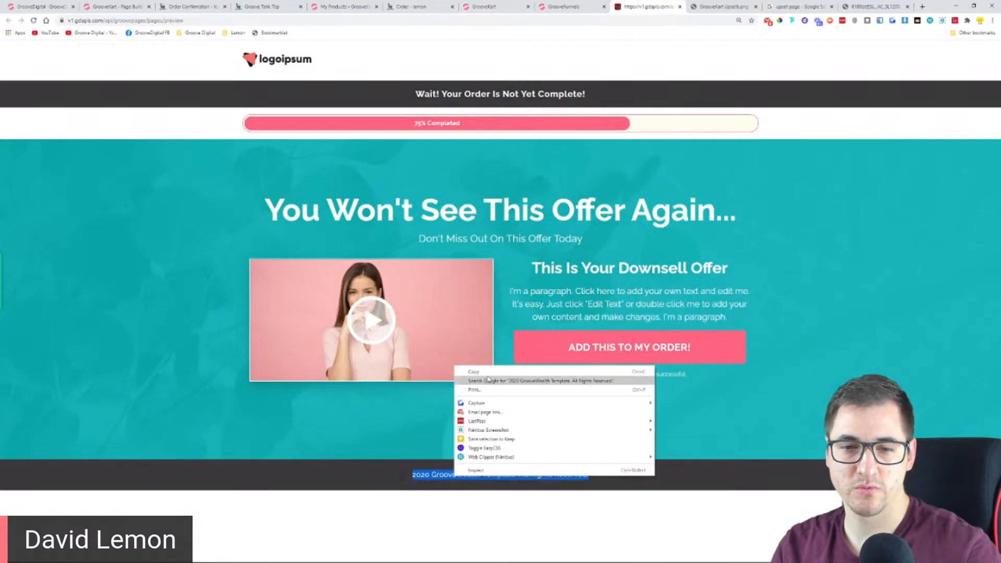
click(484, 372)
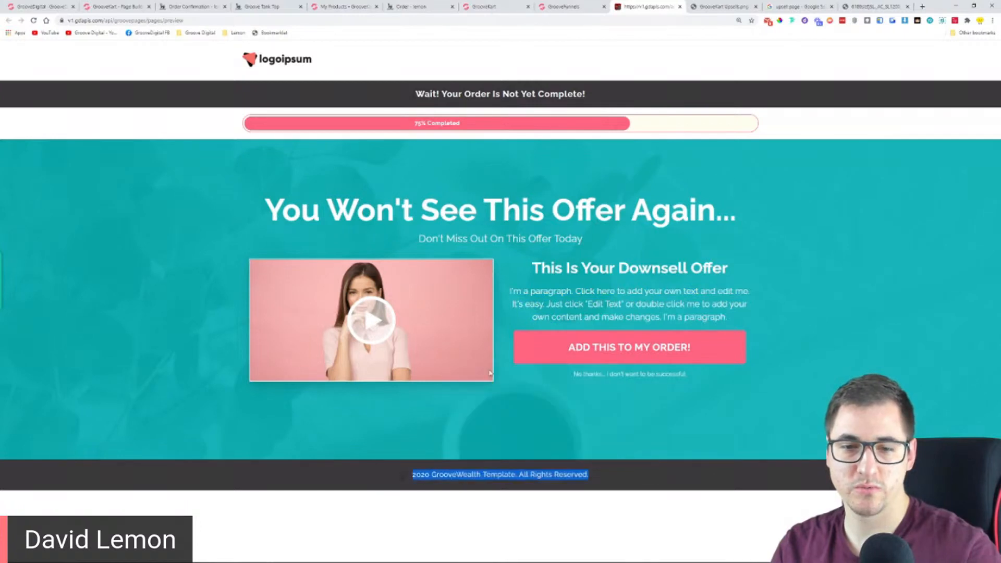
Duplicate the dark "Wait! Your Order Is Not Yet Complete!" bar below the product row and replace its text with "2020 GrooveWealth Template. All Rights Reserved."
click(126, 5)
click(267, 131)
scroll(261, 208, up, 3)
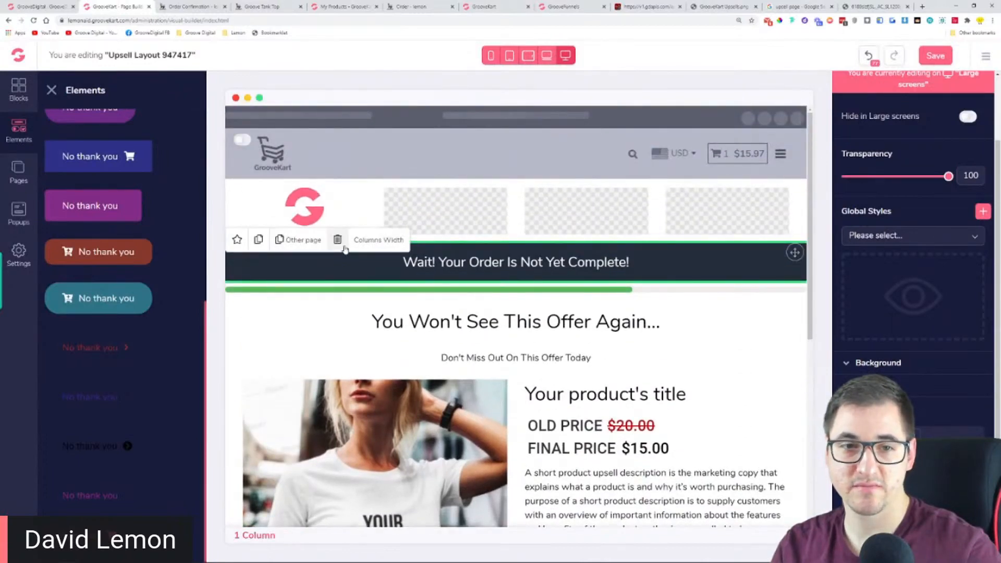
click(258, 240)
drag(795, 290, 764, 377)
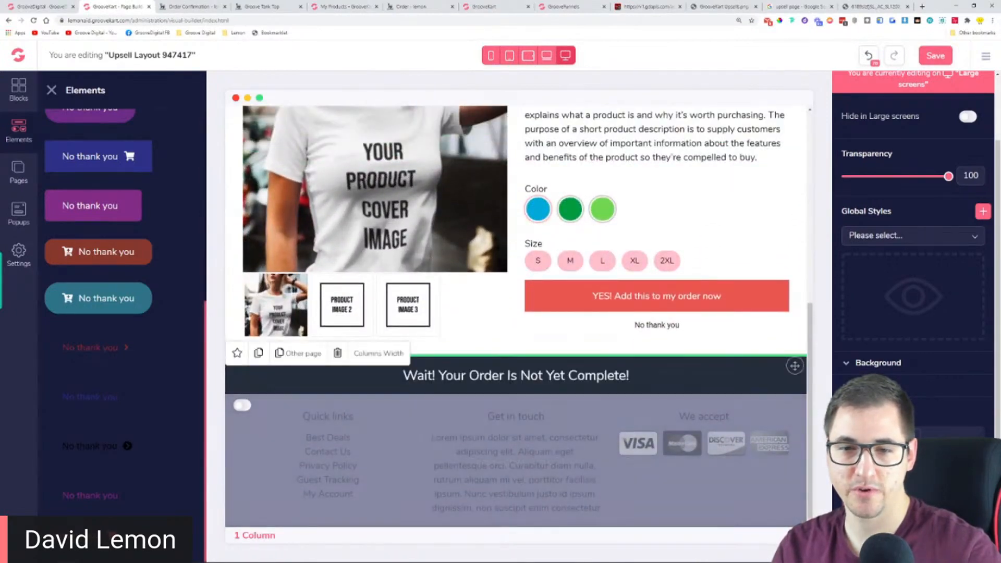
triple_click(510, 376)
key(ctrl+v)
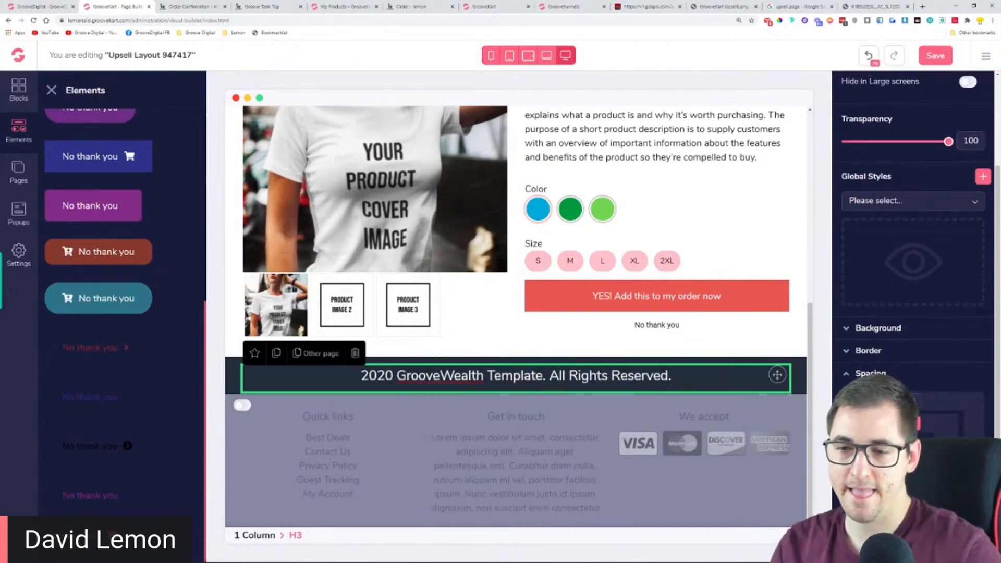
Try to reduce the text size of the "2020 GrooveWealth Template. All Rights Reserved." footer heading
click(875, 501)
scroll(874, 500, down, 1)
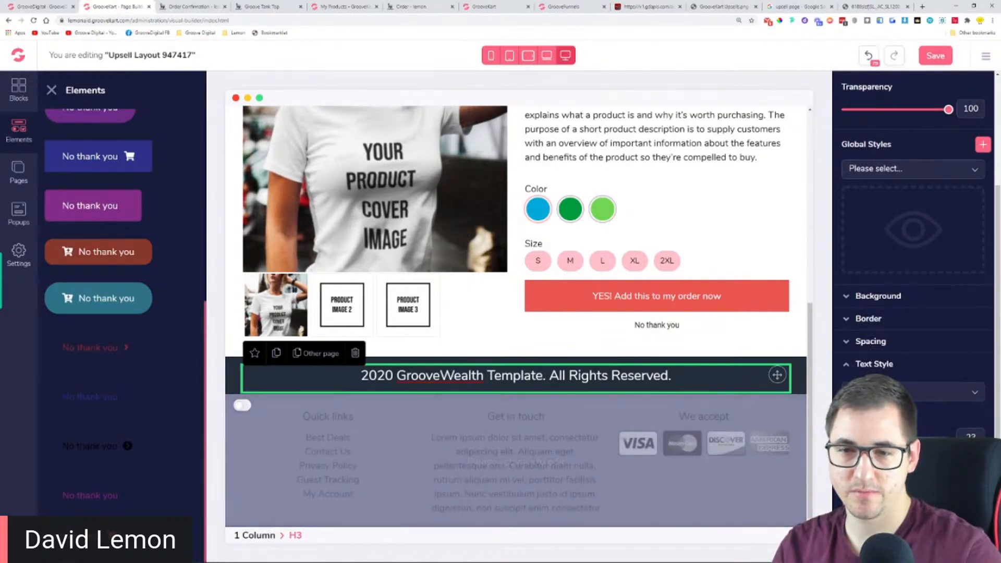
triple_click(513, 376)
key(ctrl+c)
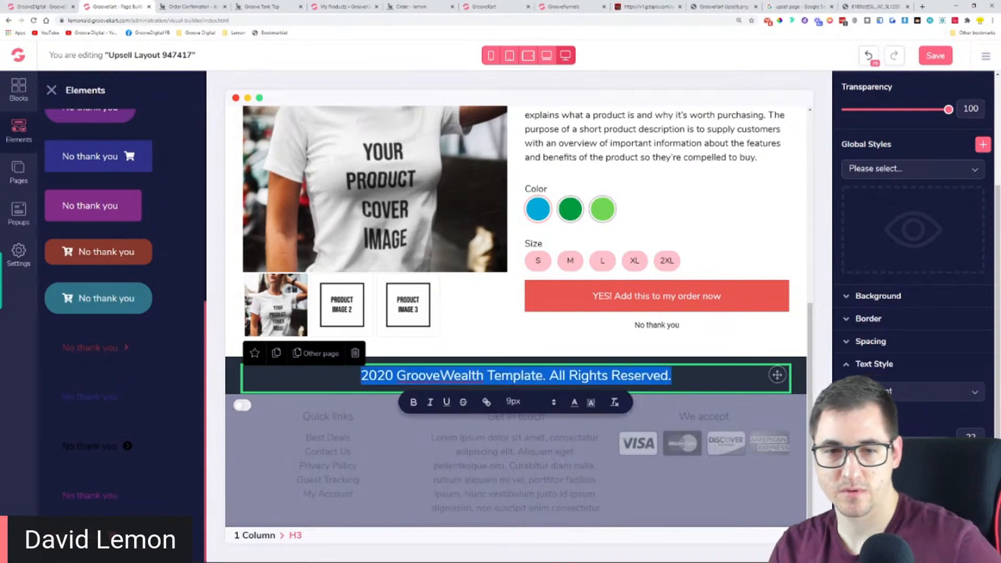
click(732, 331)
click(722, 376)
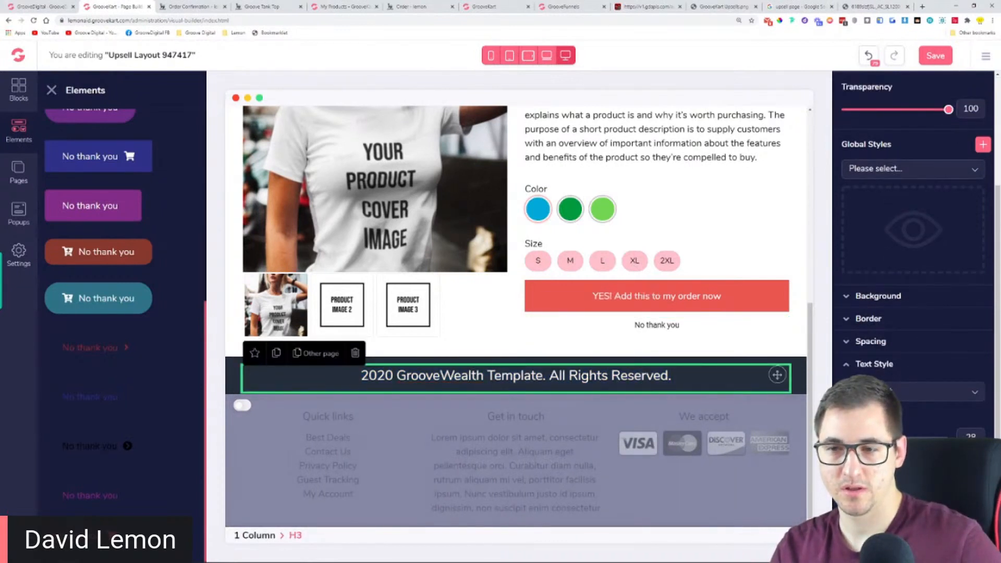
click(543, 375)
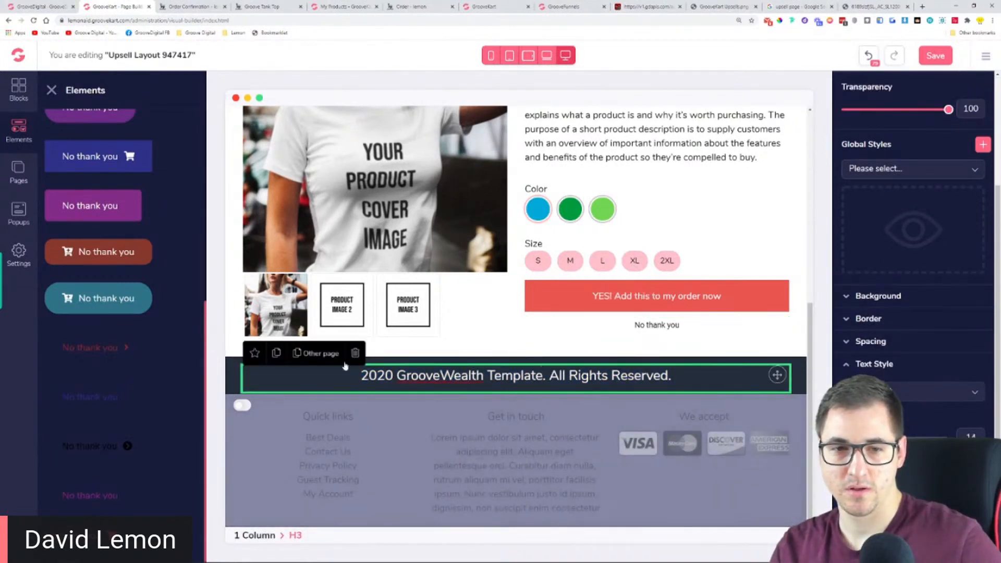
click(444, 341)
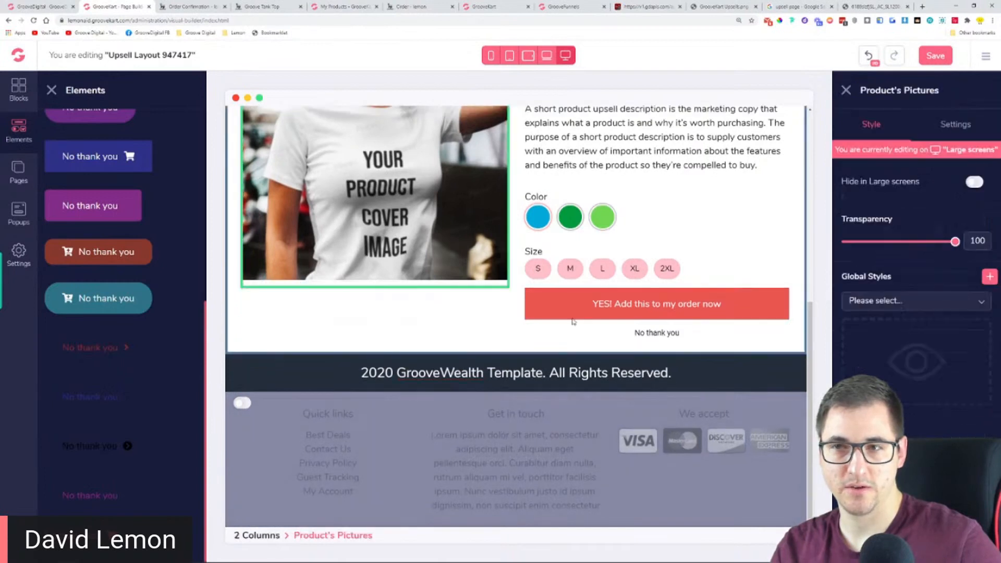
click(417, 374)
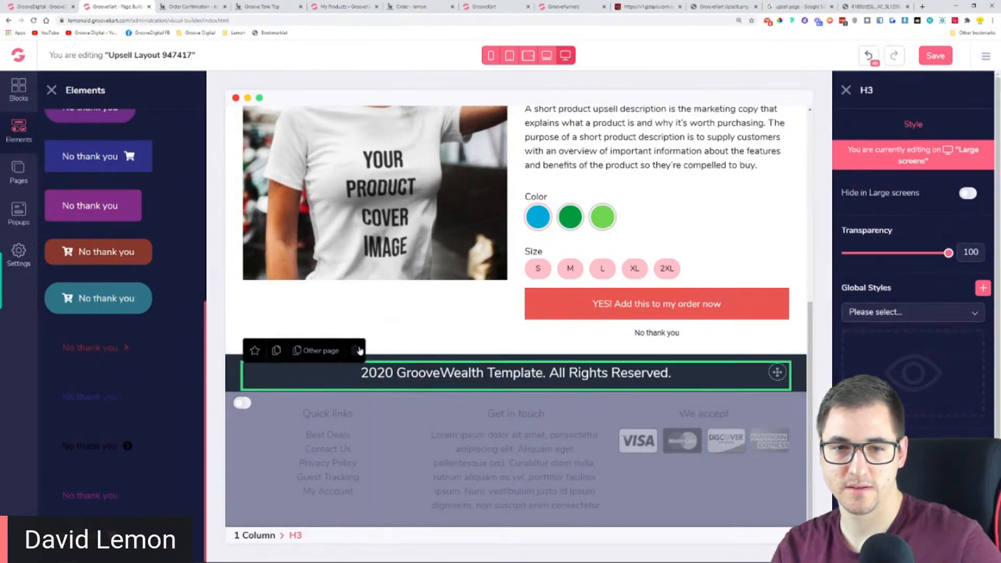
Save the upsell layout, look over the page and reload the page builder
click(933, 56)
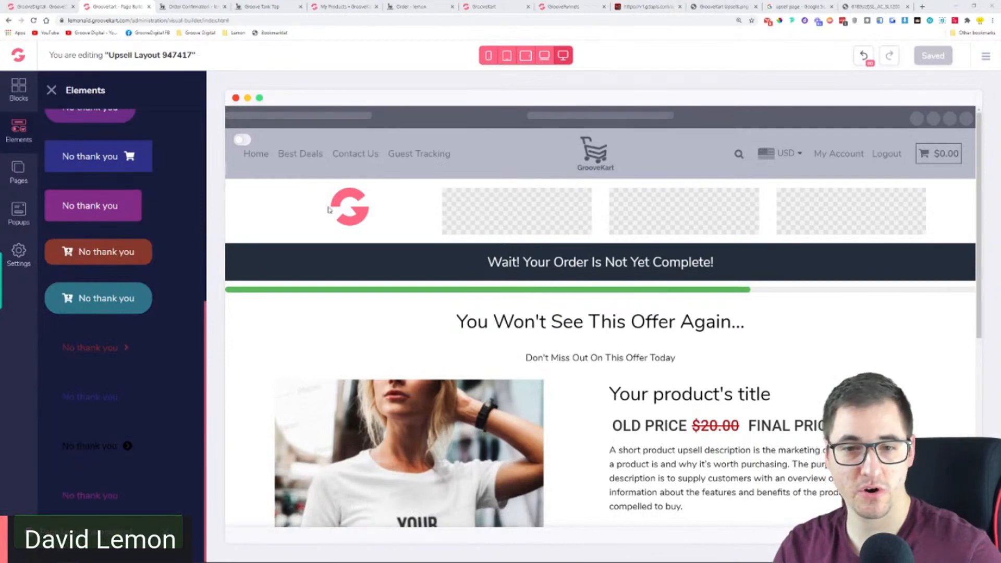
scroll(413, 353, down, 4)
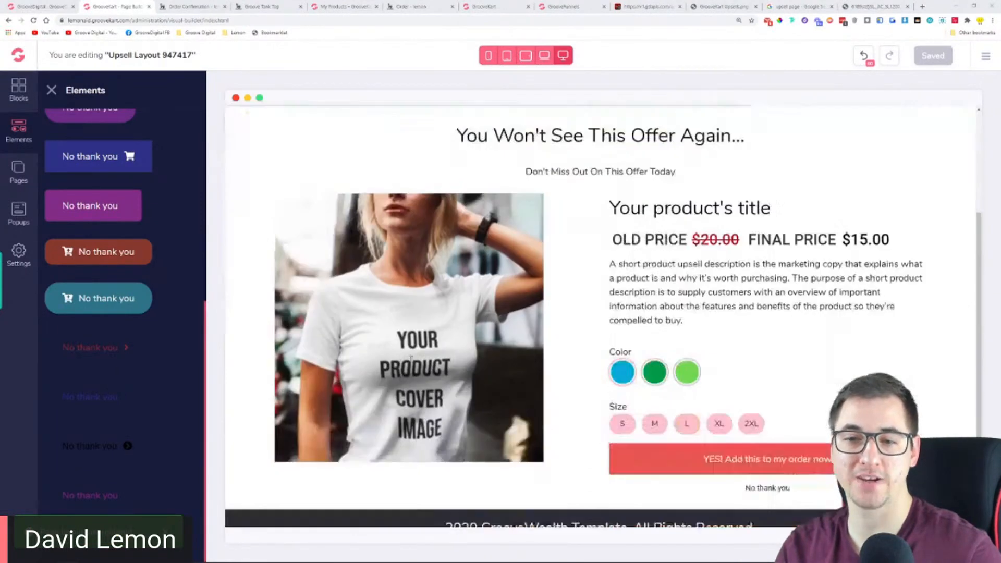
scroll(414, 352, up, 2)
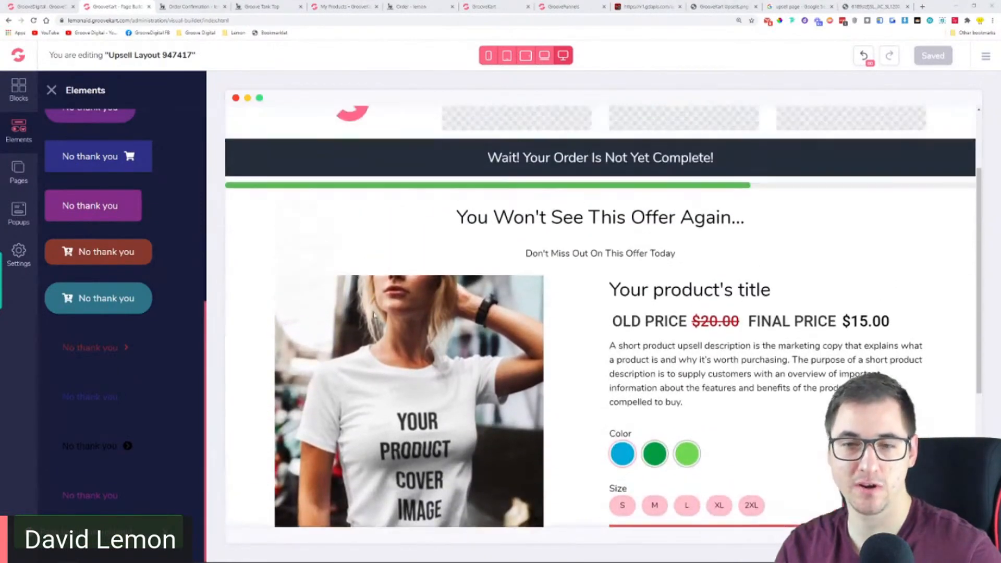
click(34, 21)
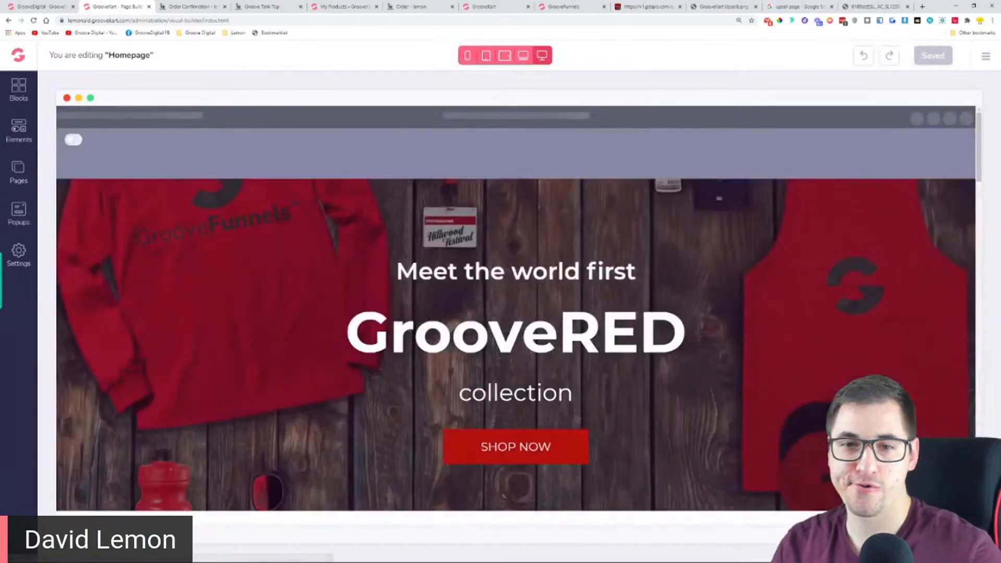
Open Upsell Layout 947417 from the upsell page layouts for editing
click(18, 171)
click(165, 127)
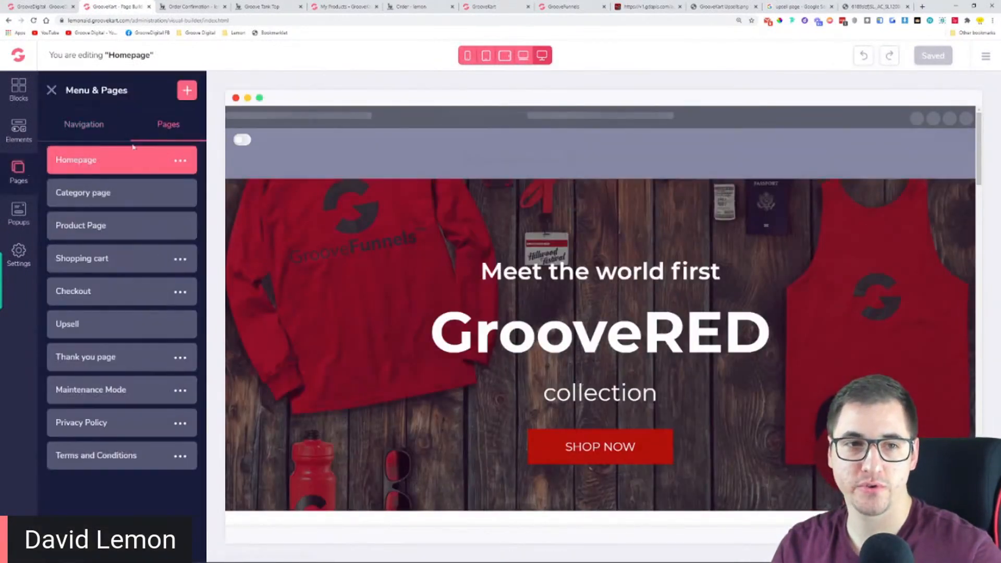
click(113, 329)
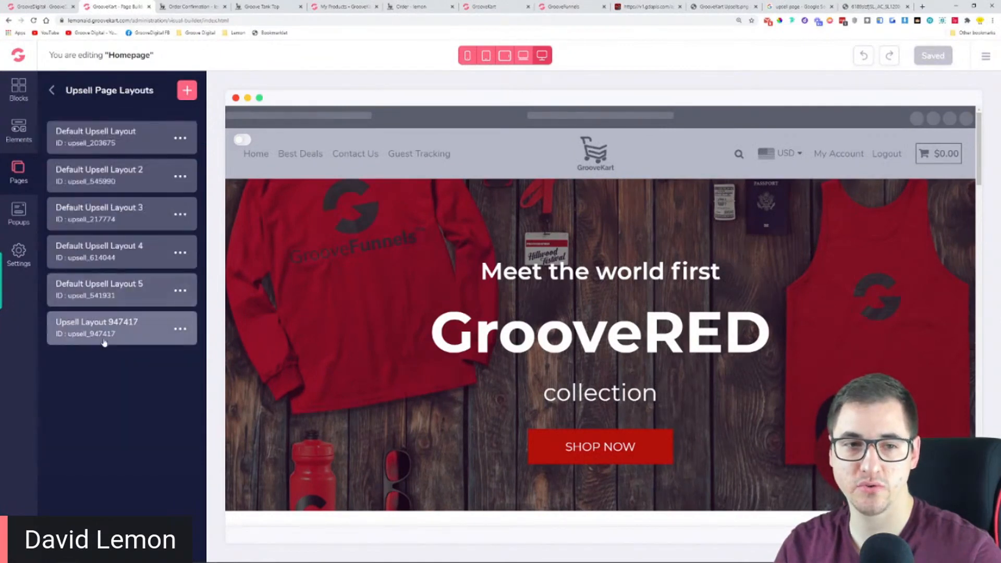
click(106, 336)
Set the text size of the "Wait! Your Order Is Not Yet Complete!" heading below the product row to 12
scroll(581, 286, down, 6)
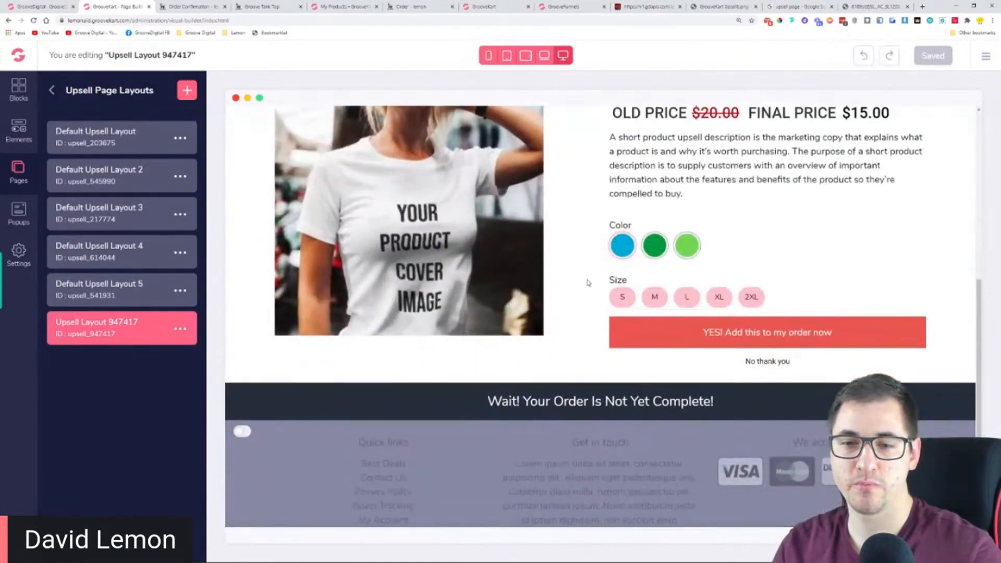
click(593, 380)
click(593, 380)
click(595, 389)
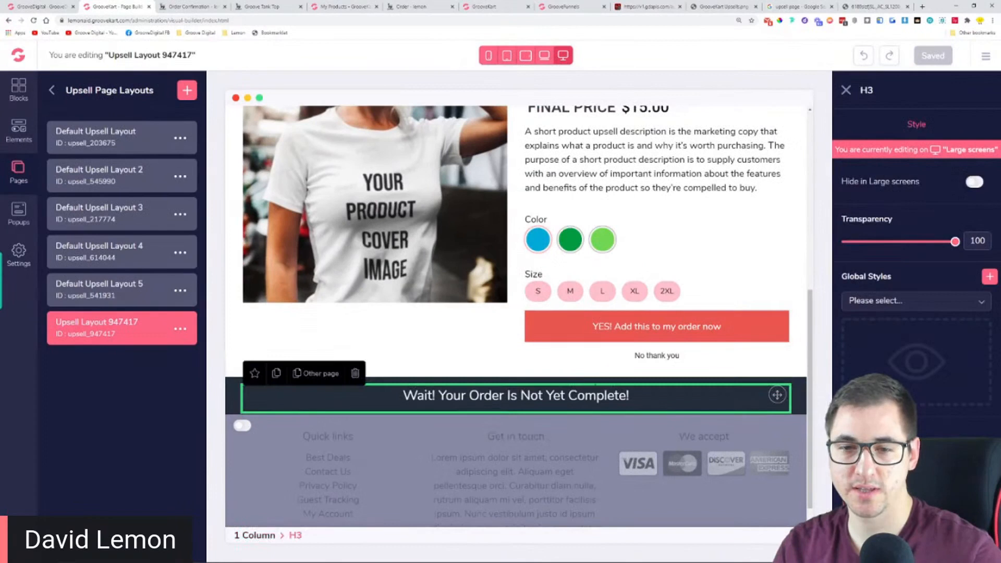
scroll(916, 261, down, 3)
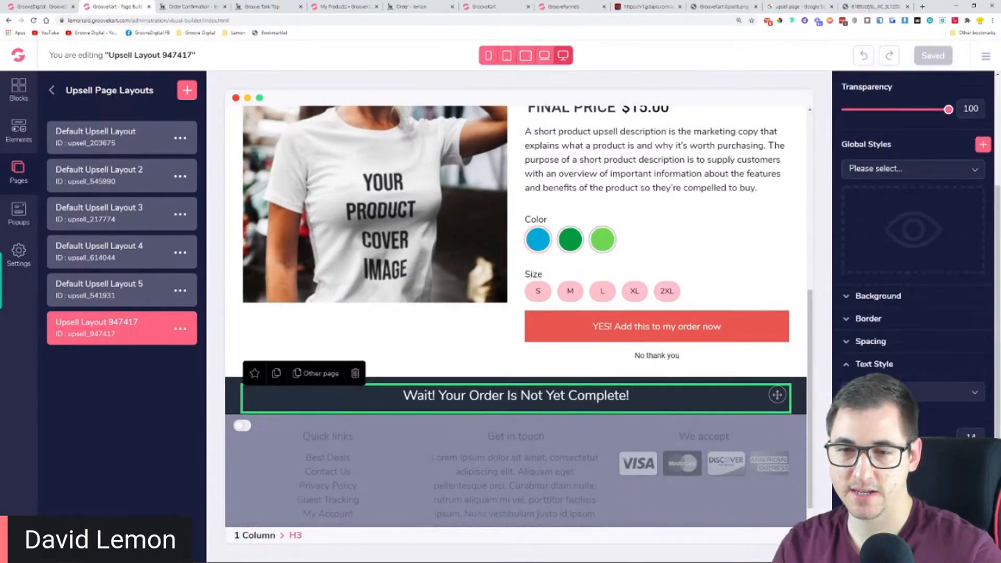
click(857, 436)
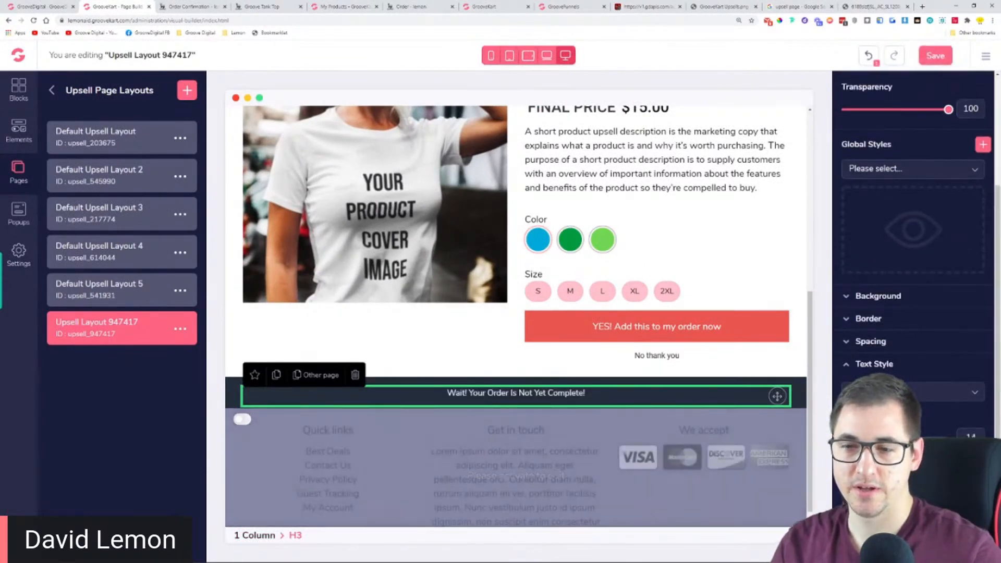
click(855, 437)
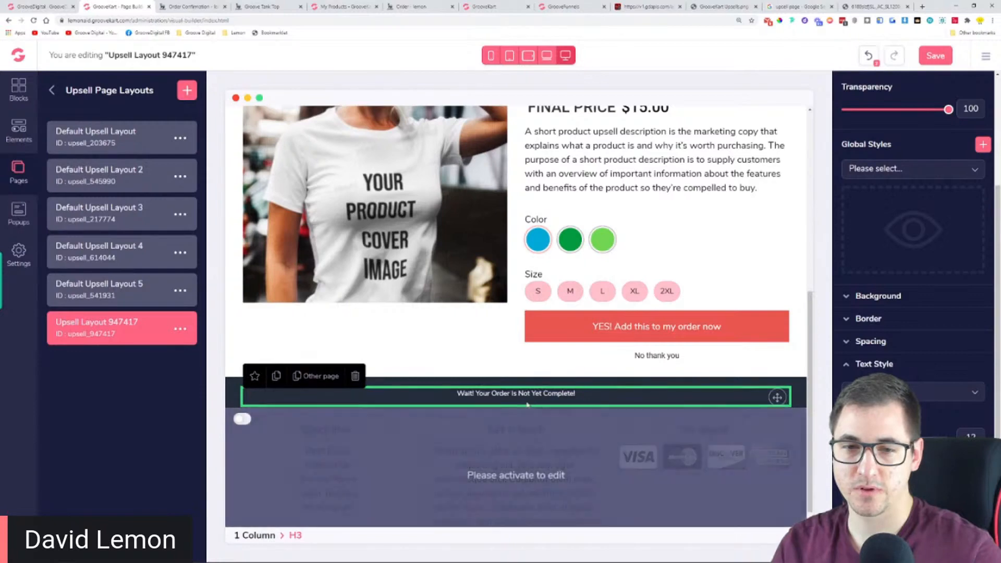
Replace the lower dark bar's text with "2020 GrooveWealth Template. All Rights Reserved." and save the layout
triple_click(524, 395)
key(ctrl+v)
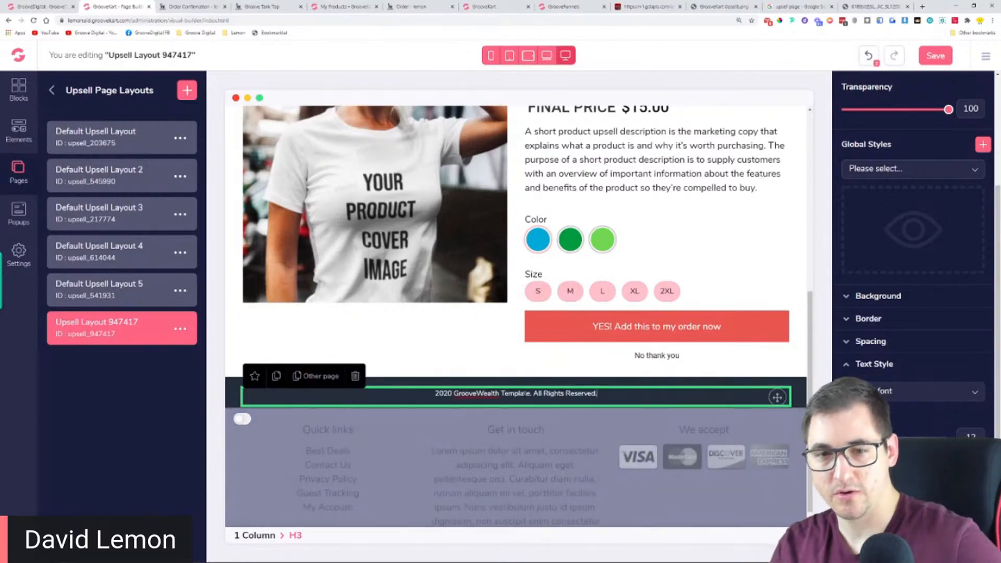
click(473, 354)
double_click(52, 90)
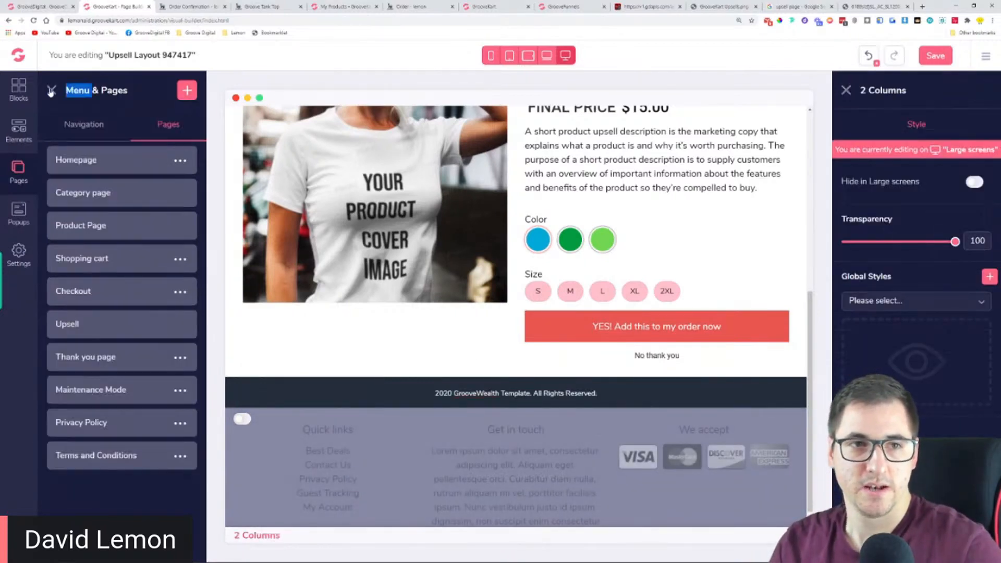
click(946, 54)
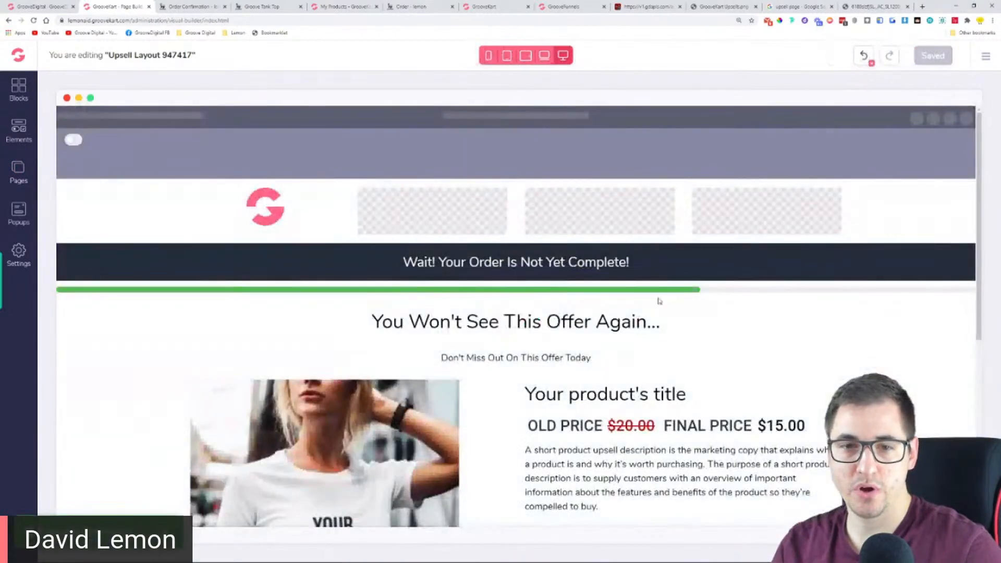
scroll(655, 297, down, 3)
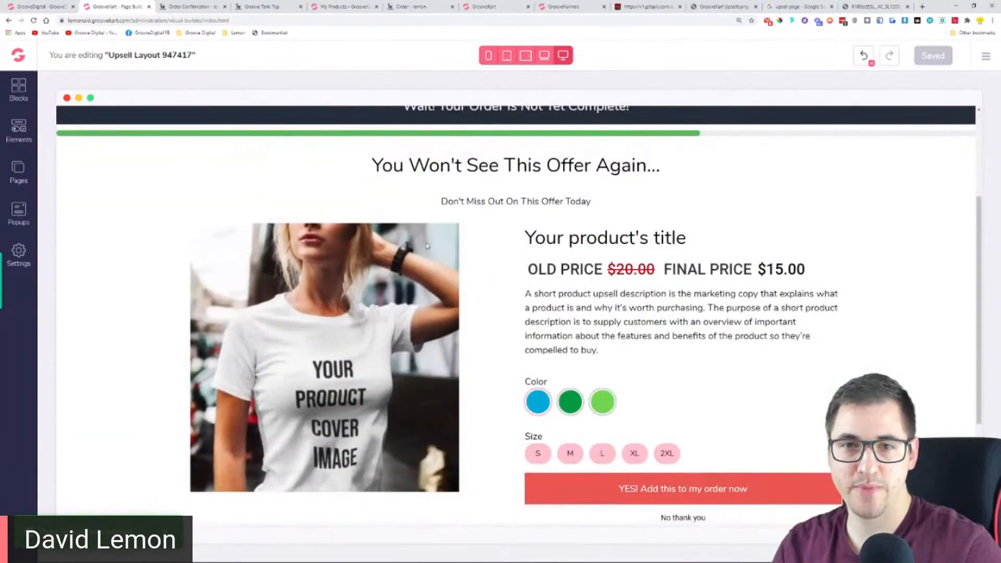
Insert a three-column row above the green countdown line and delete that row again
click(166, 134)
scroll(633, 165, up, 1)
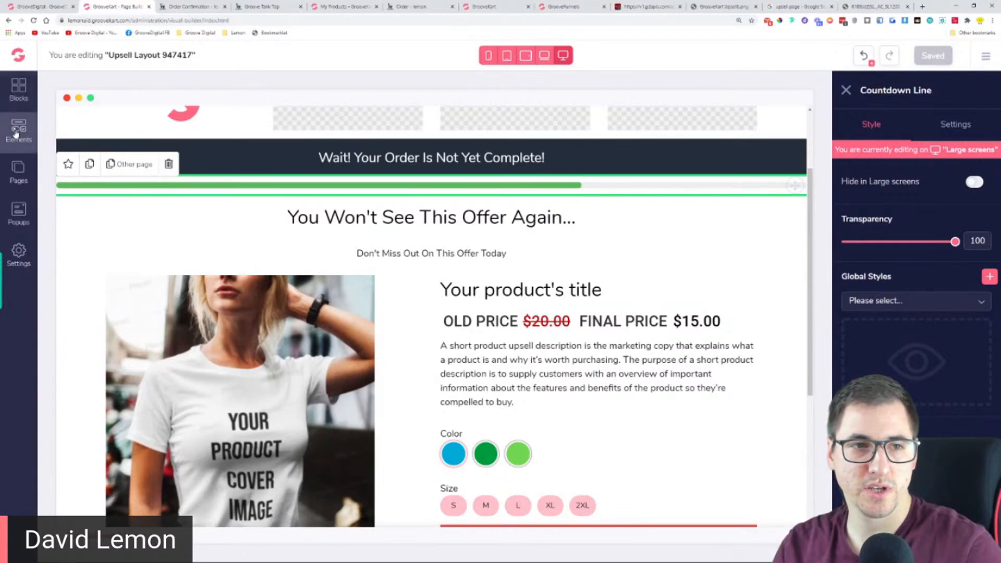
click(17, 133)
click(106, 169)
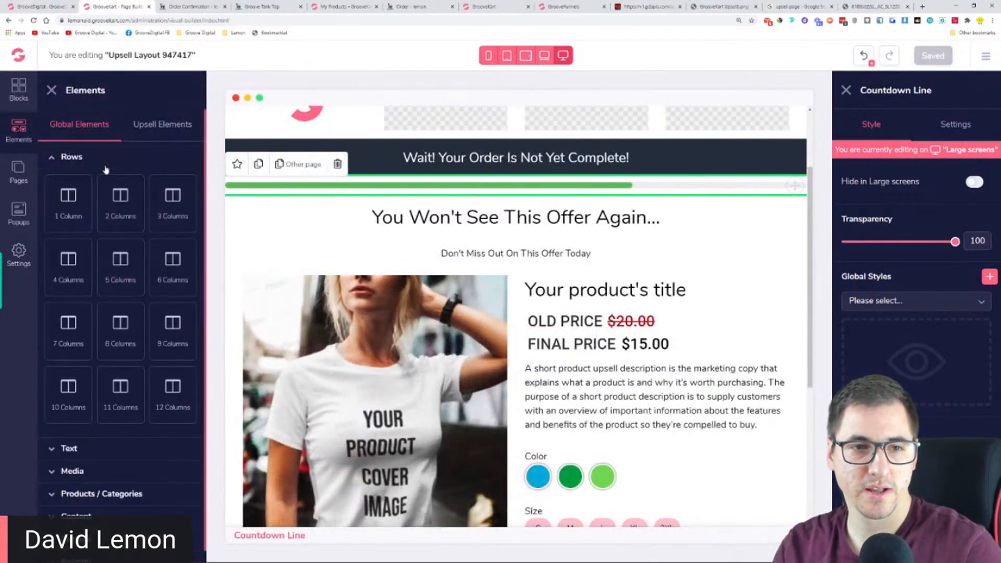
drag(173, 203, 461, 188)
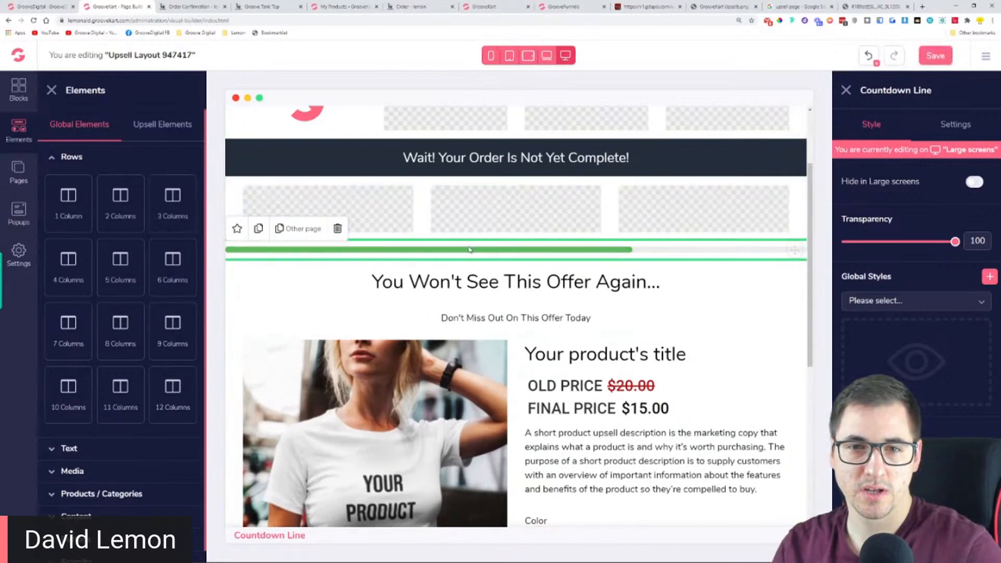
click(424, 197)
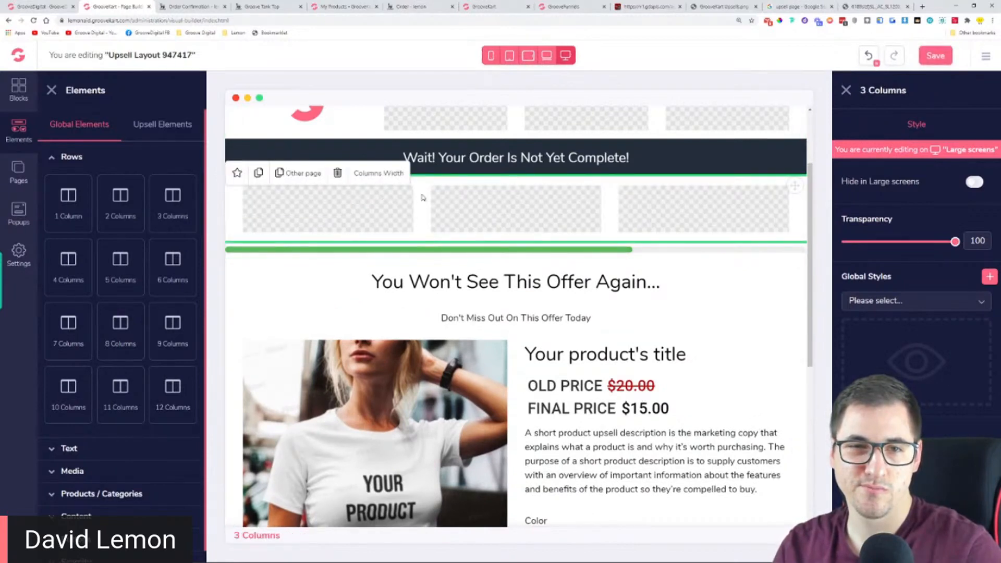
click(347, 174)
Add spacing around the green countdown line so it is inset from the page edges
click(463, 193)
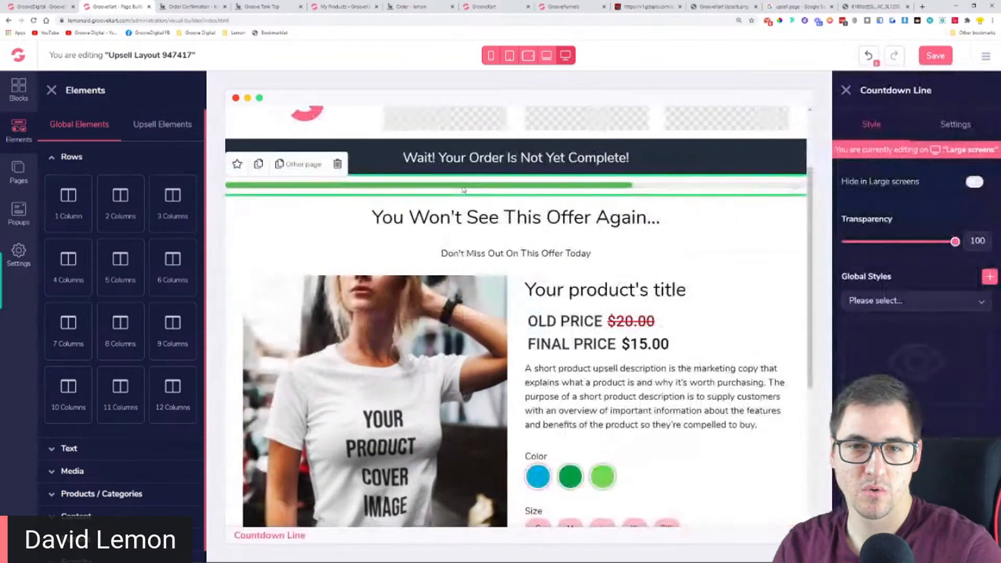
scroll(912, 261, down, 2)
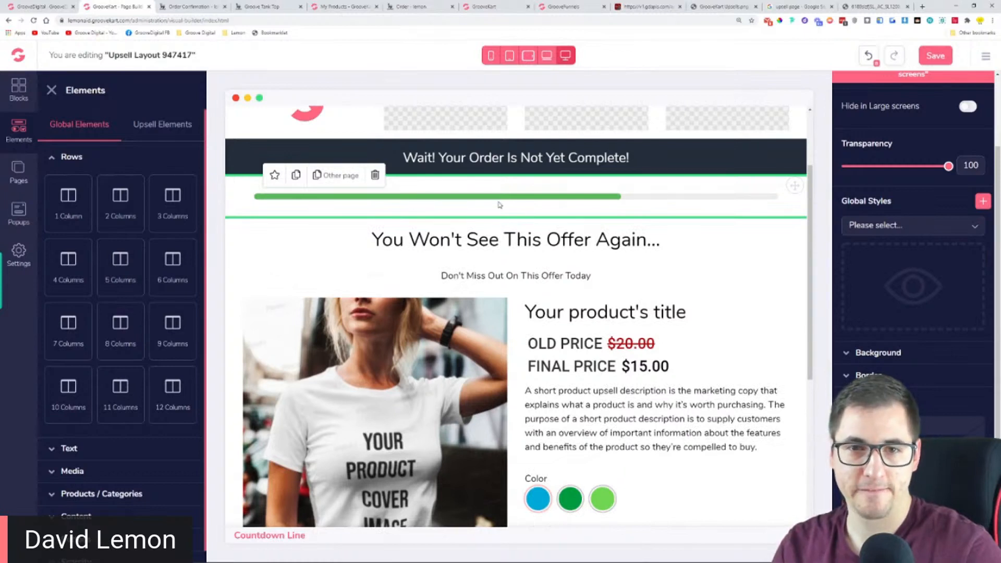
scroll(937, 120, up, 2)
Give the countdown line the title "%%" as counter placeholder and set its timer to 193 seconds
click(949, 130)
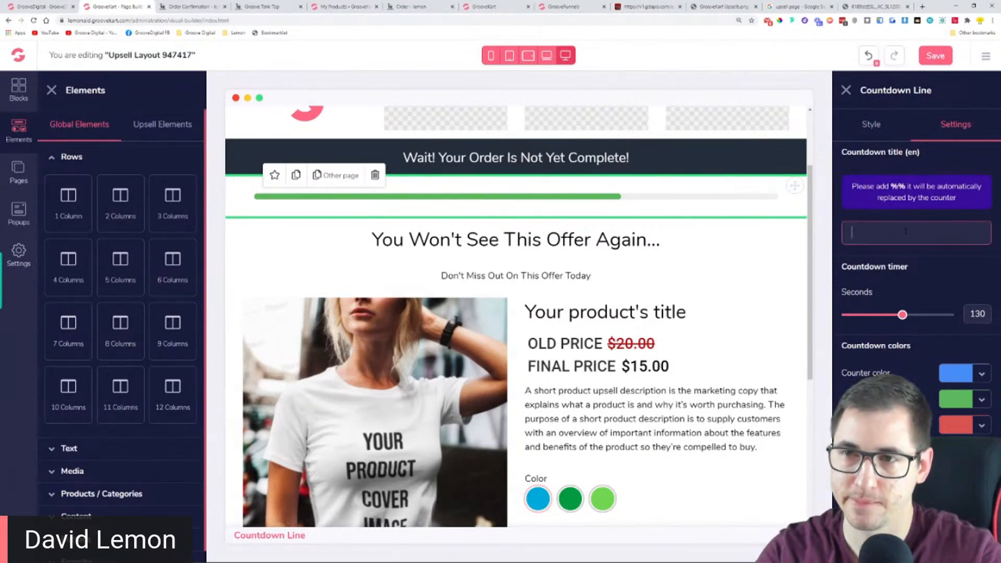
text(%%)
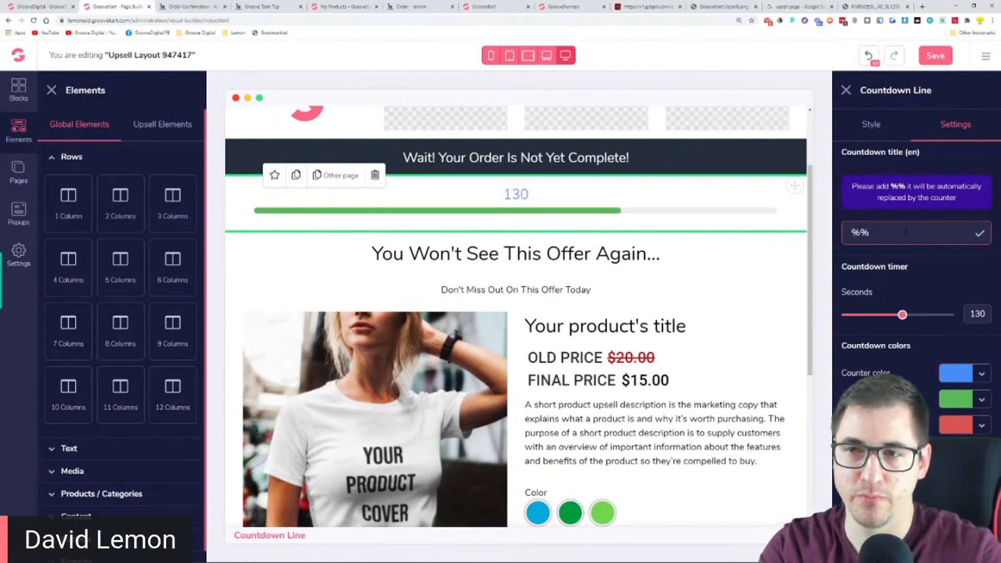
drag(889, 186, 957, 198)
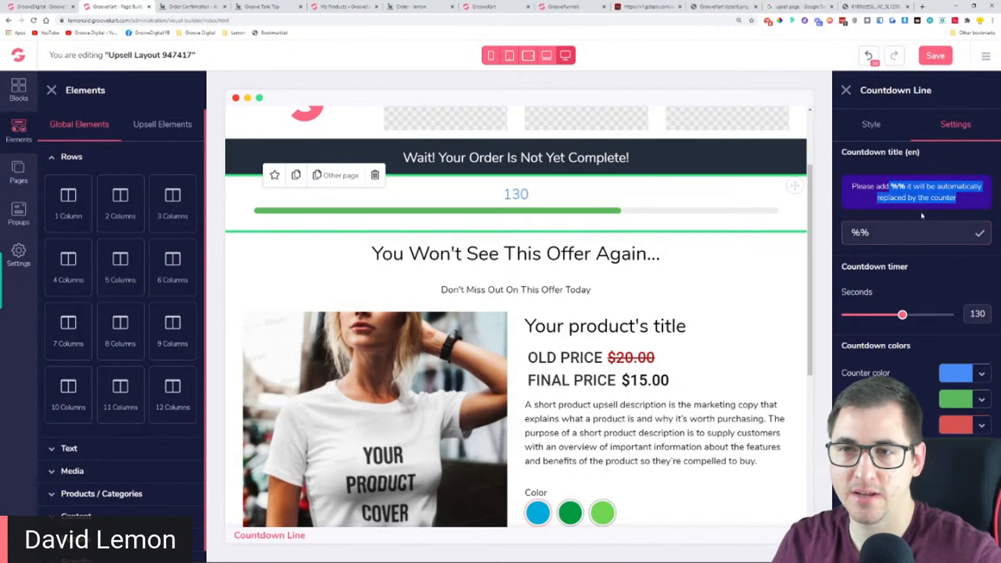
double_click(972, 240)
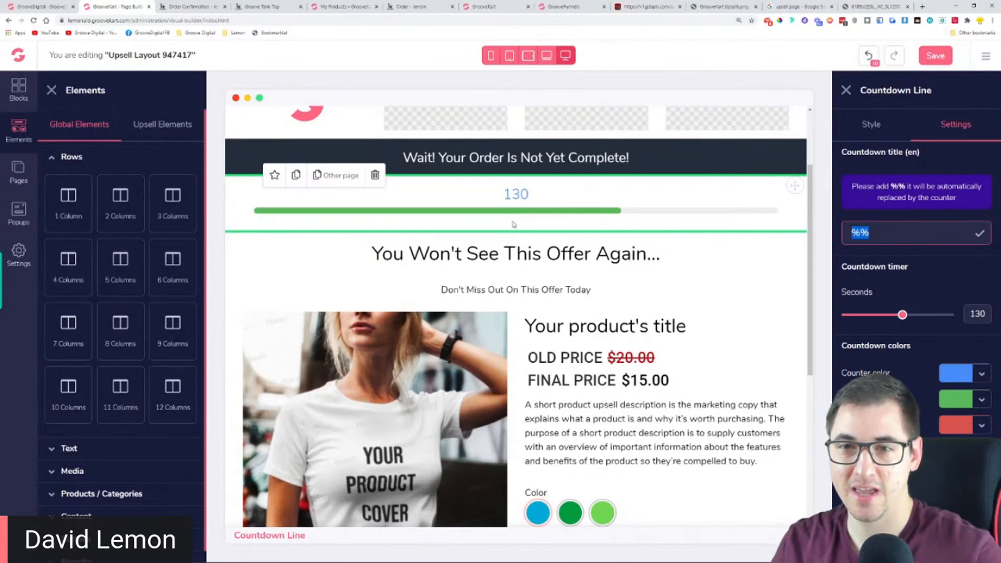
drag(902, 315, 932, 315)
Extend the countdown line's title to read "Hurry this offer lasts for the next %% seconds"
click(853, 232)
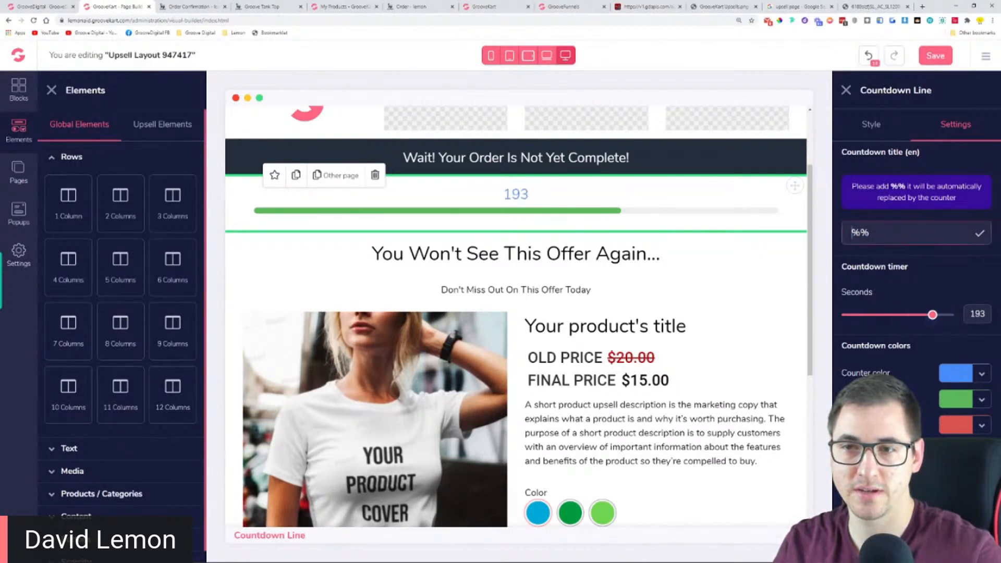
text(Hurry thi)
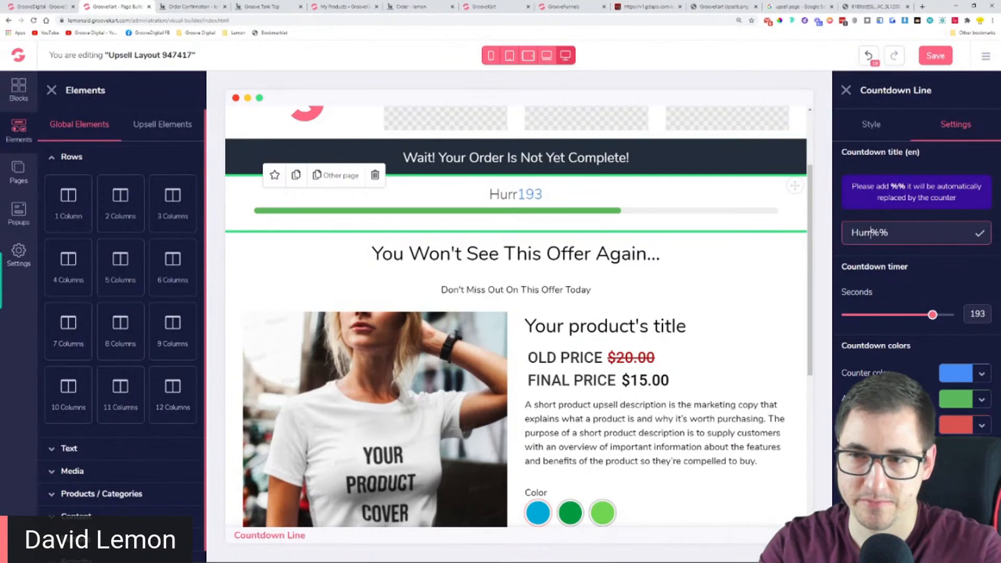
text(s offer last)
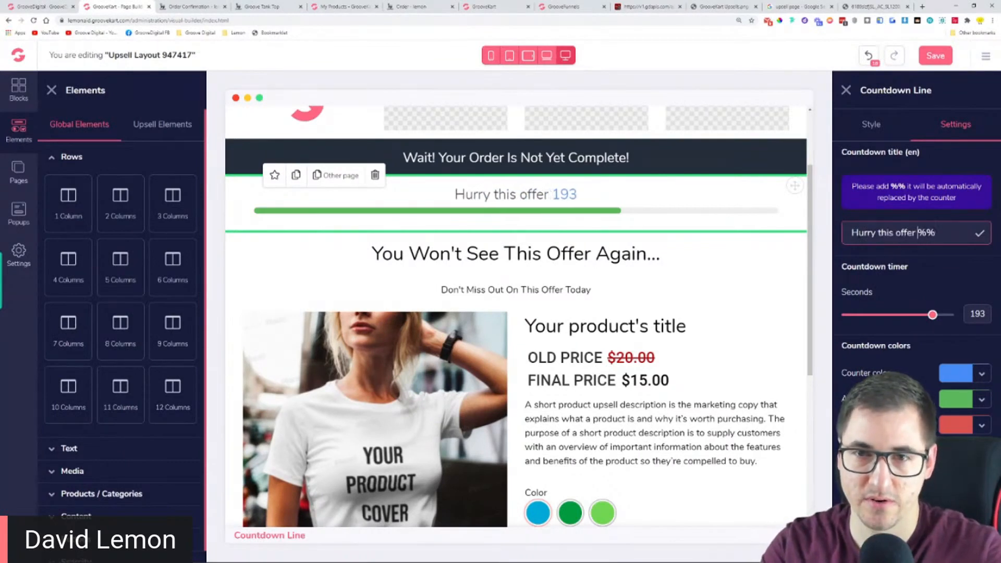
text(s for )
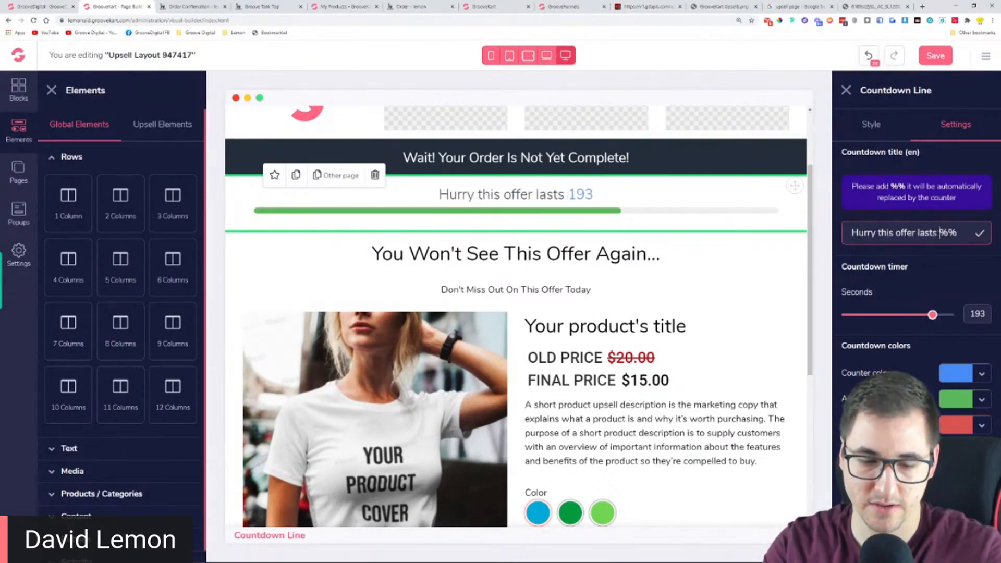
text(the ney)
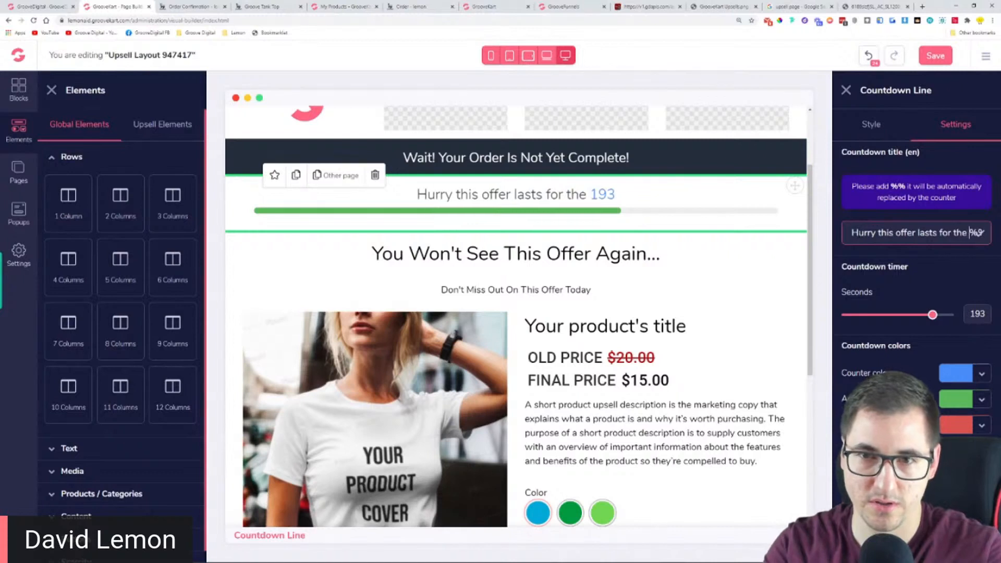
key(BackSpace)
text(xt)
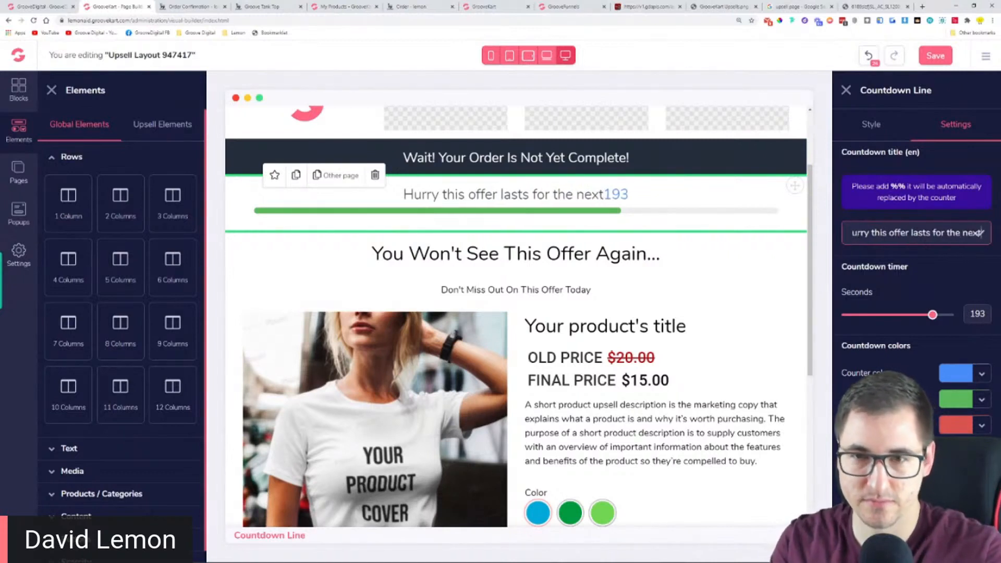
key(Right)
key(Right)
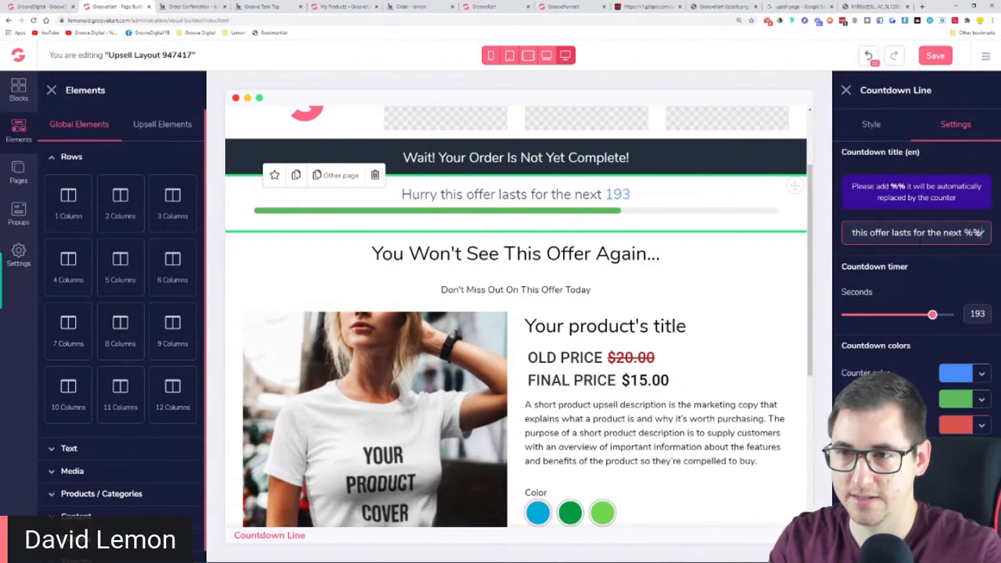
text(seconds)
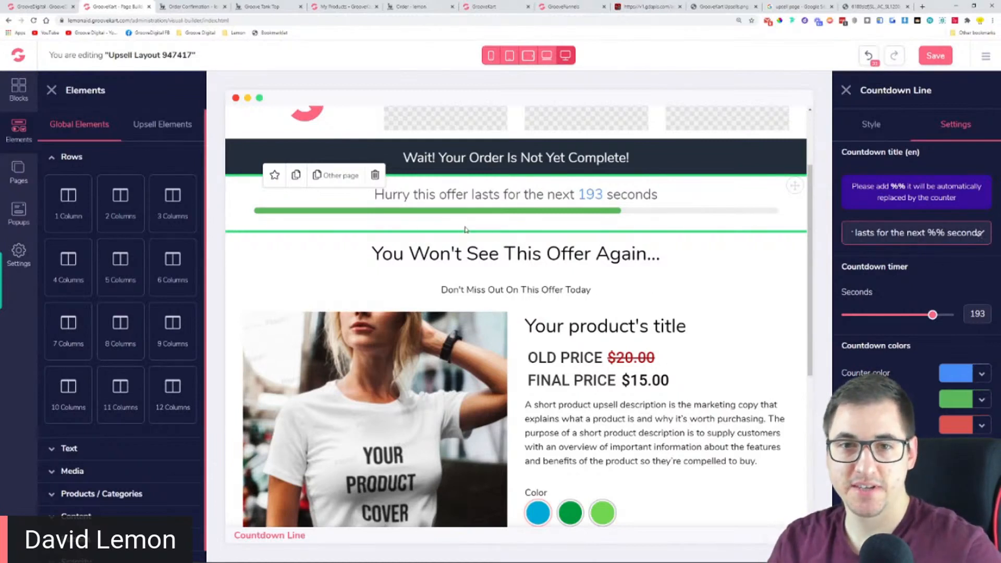
Increase the vertical spacing around the countdown line to separate it from the dark bar and the heading below
click(867, 125)
scroll(878, 166, down, 2)
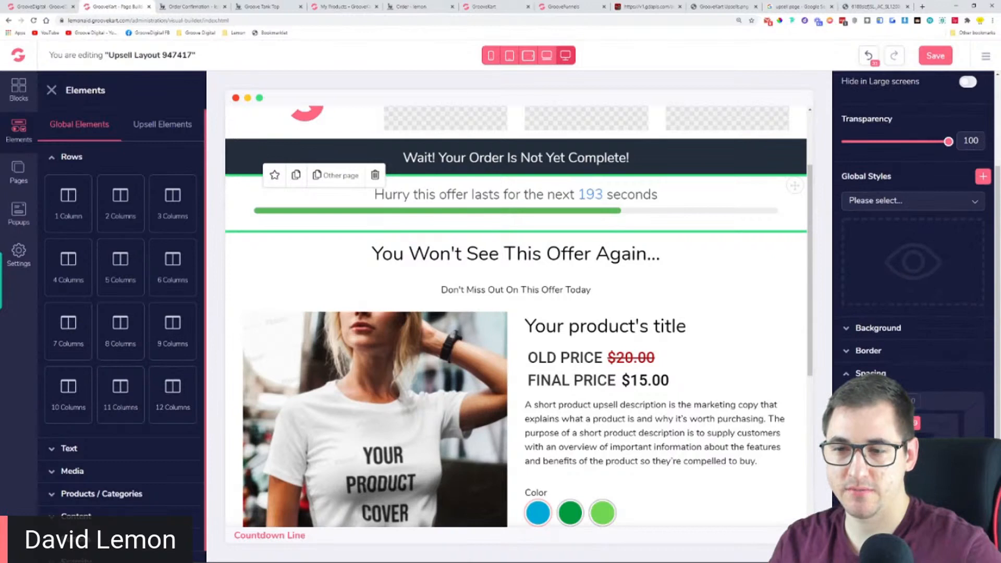
drag(913, 422, 913, 415)
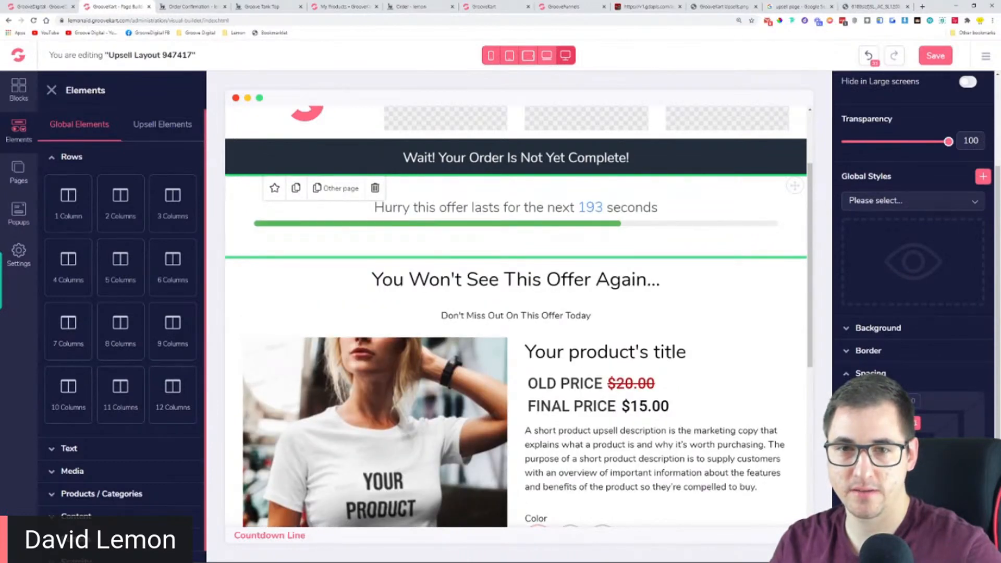
click(504, 275)
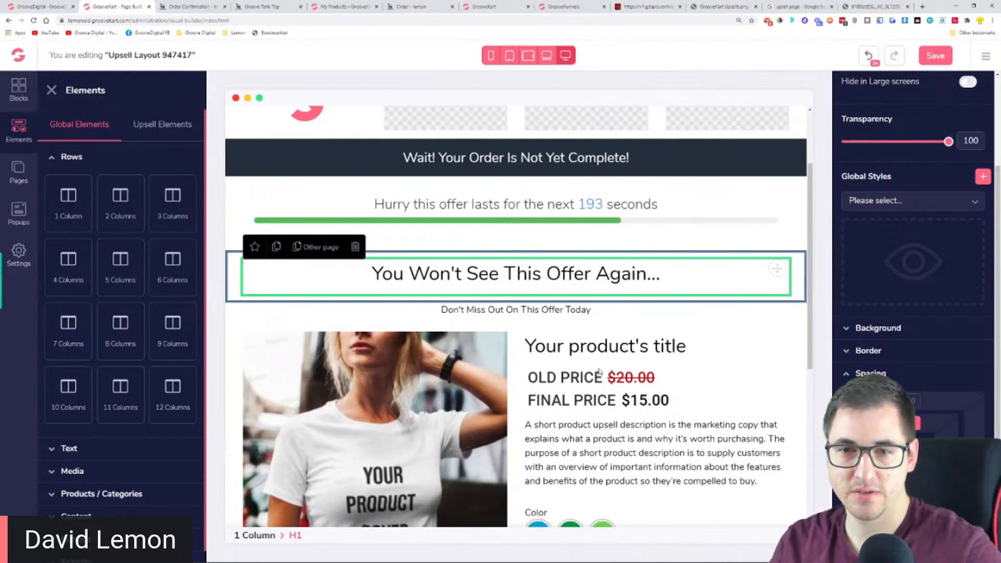
Change the product title's font and set its text size to 41
click(583, 363)
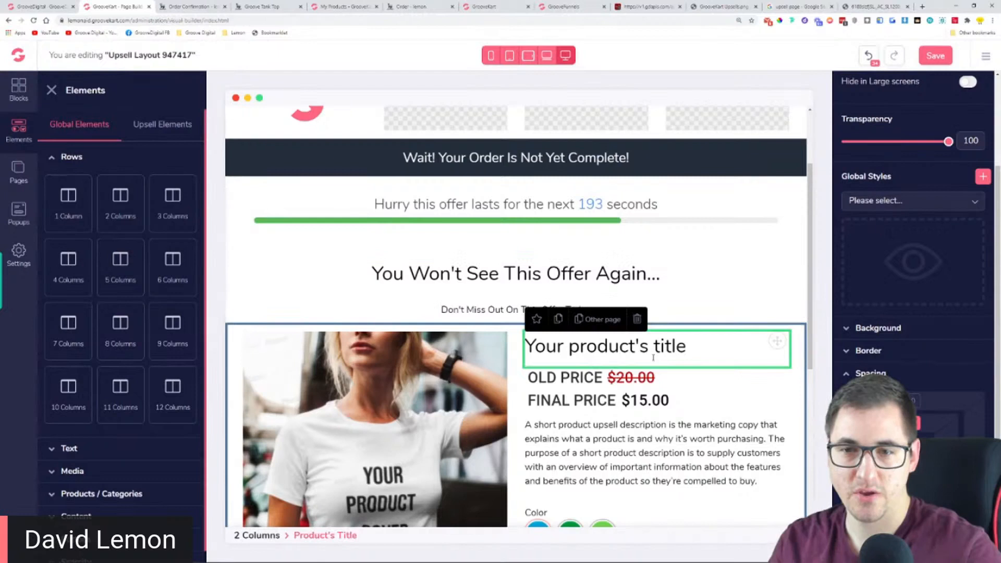
scroll(806, 349, down, 2)
scroll(859, 374, up, 2)
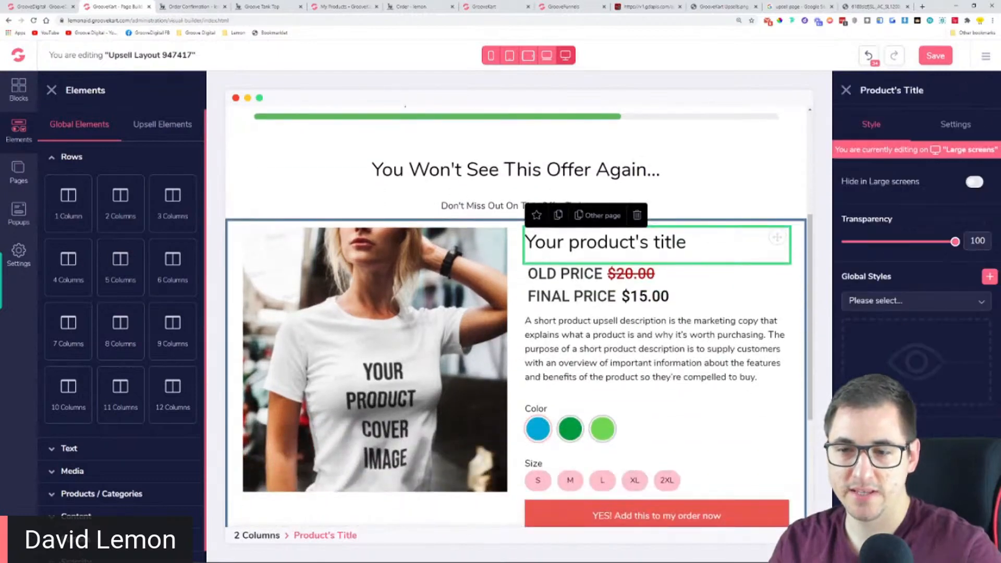
scroll(858, 374, down, 3)
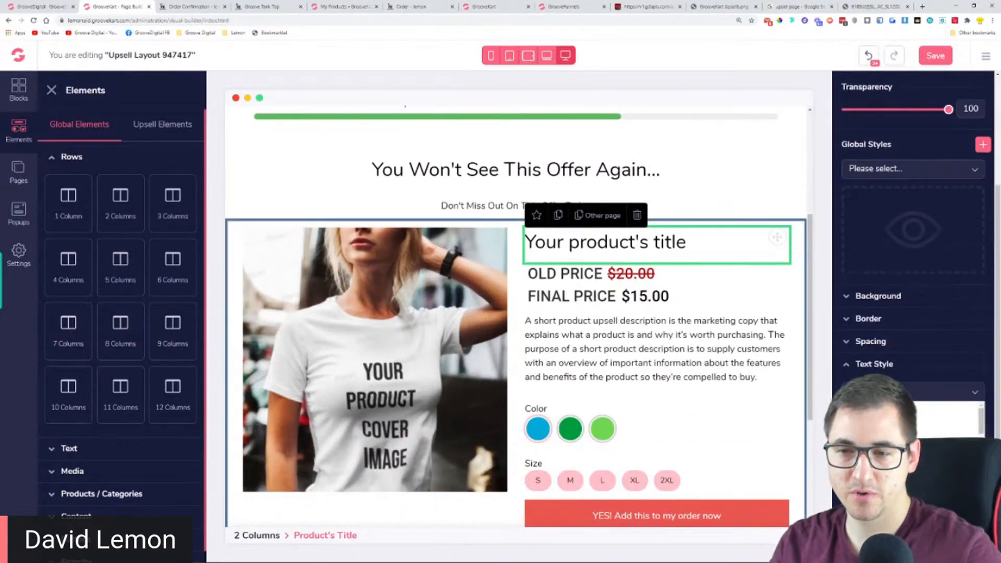
scroll(912, 443, down, 3)
click(871, 443)
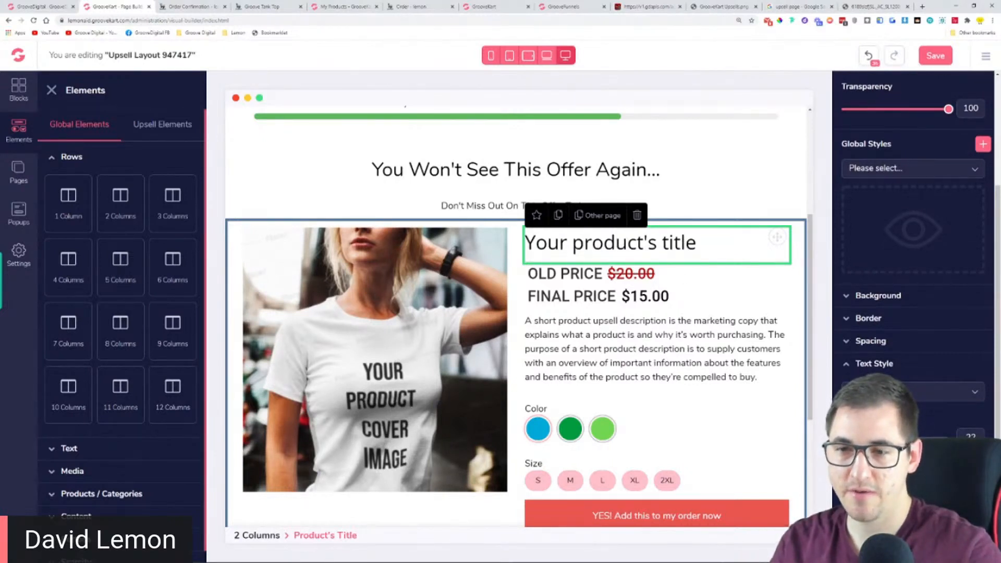
mouse_move(876, 437)
mouse_down()
mouse_move(864, 437)
mouse_move(886, 437)
mouse_up()
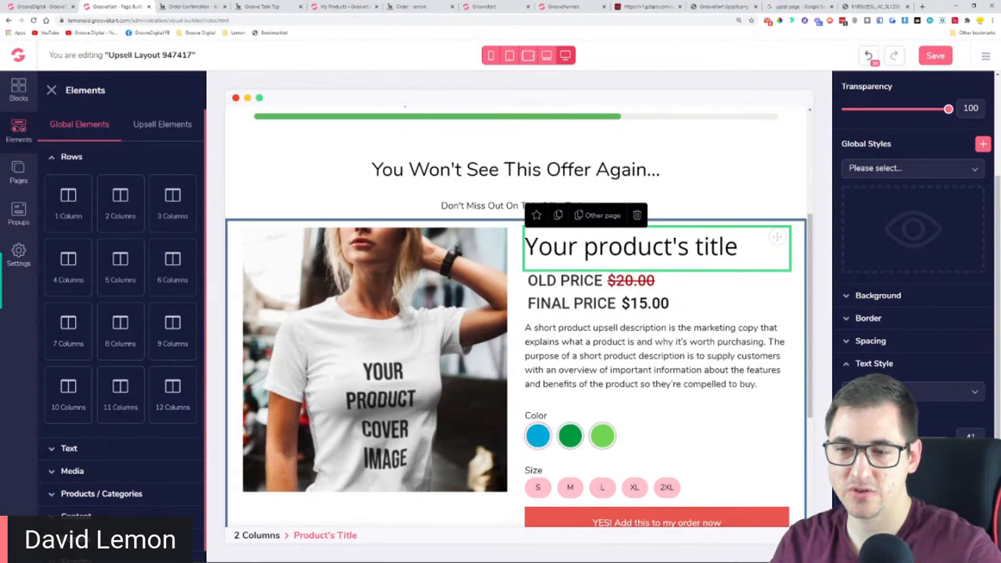
Color the product title's text blue and save the upsell layout
scroll(913, 313, down, 1)
click(907, 485)
scroll(907, 417, up, 1)
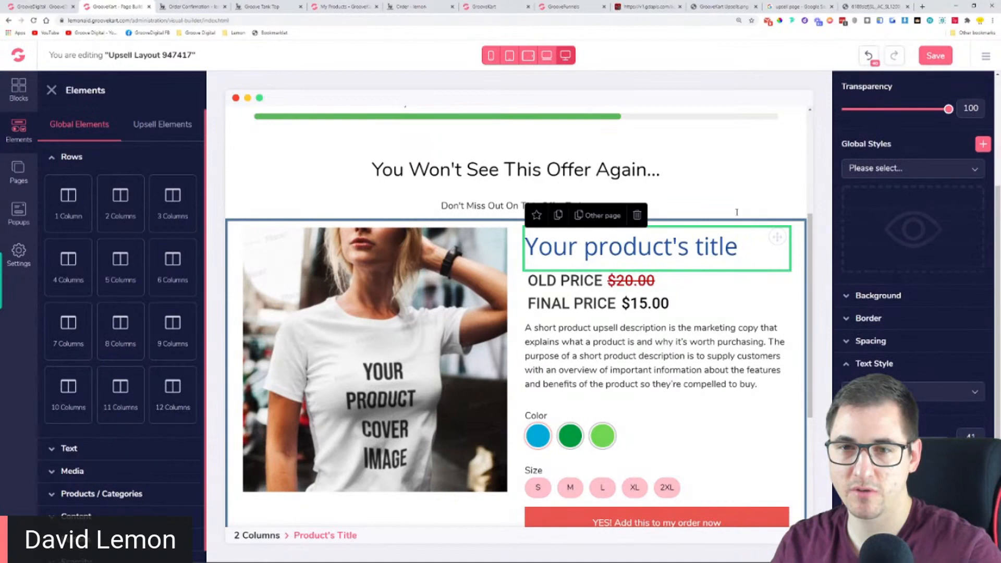
click(753, 164)
click(936, 56)
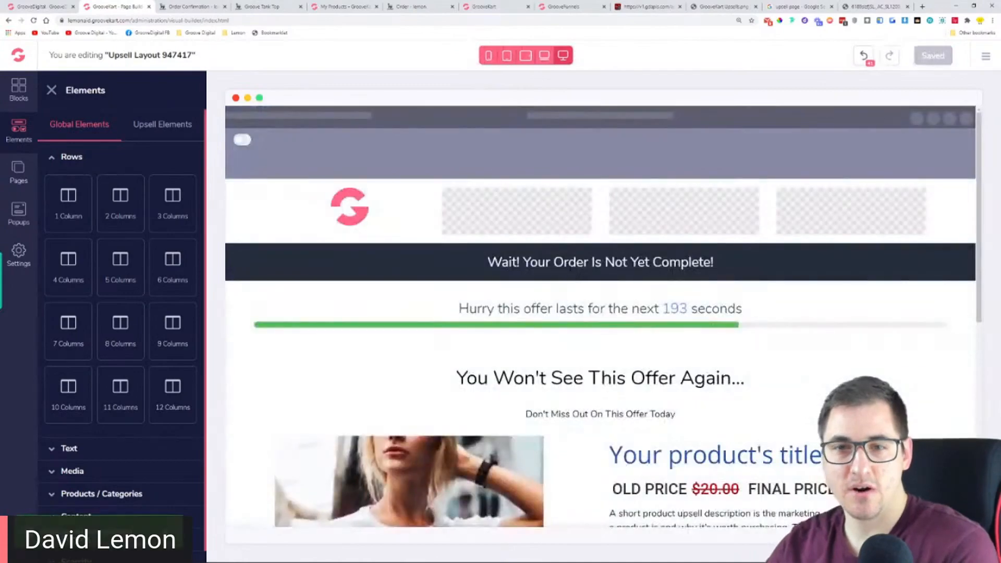
Review the upsell layout from the header and countdown through the headings and product section to the footer
scroll(617, 379, down, 6)
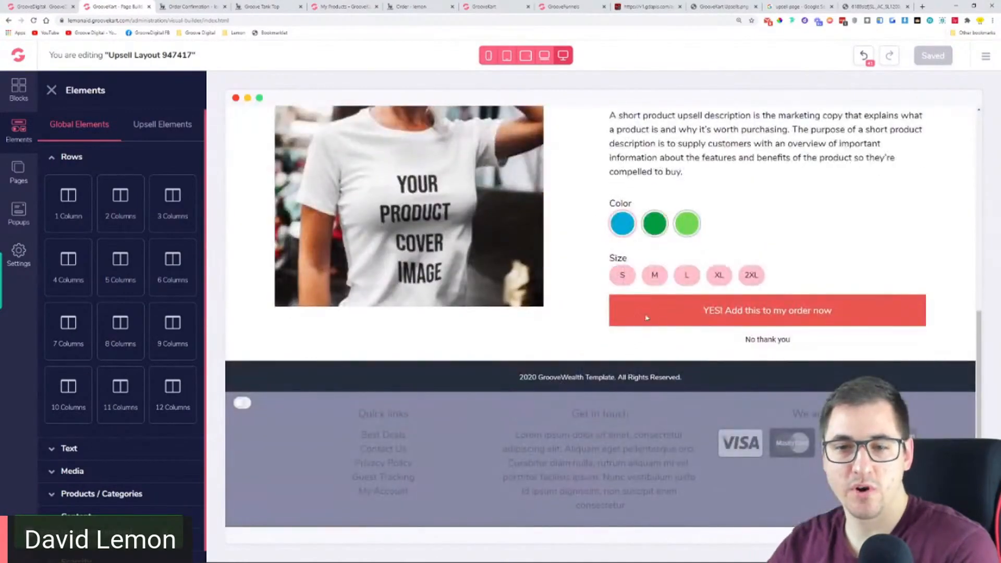
scroll(626, 312, up, 7)
scroll(594, 309, down, 3)
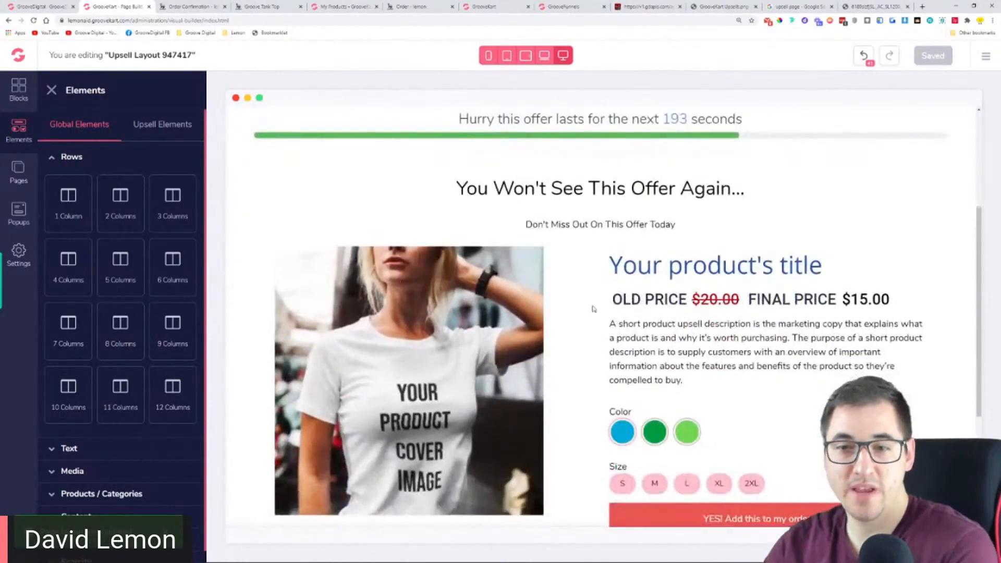
scroll(640, 292, down, 2)
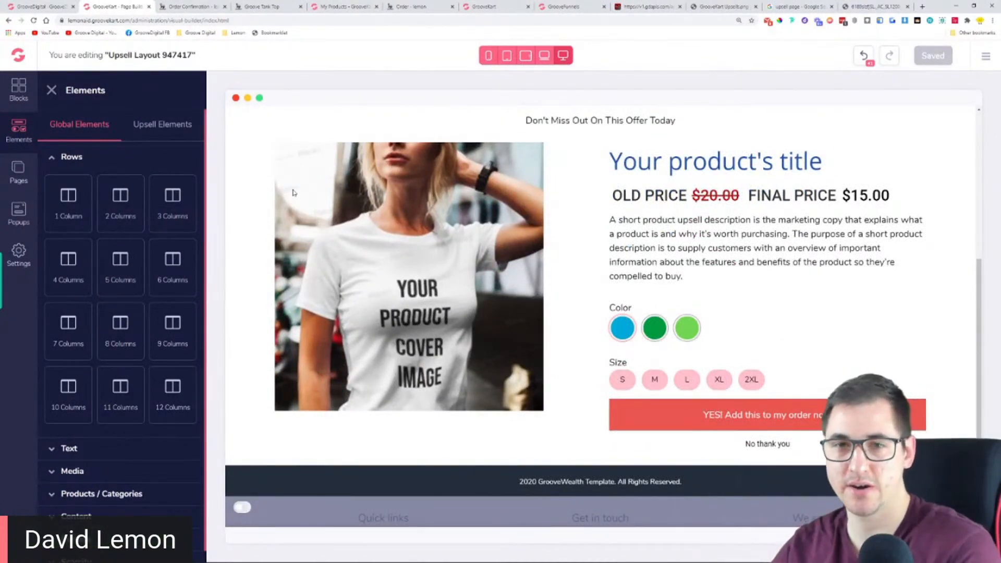
scroll(293, 193, up, 4)
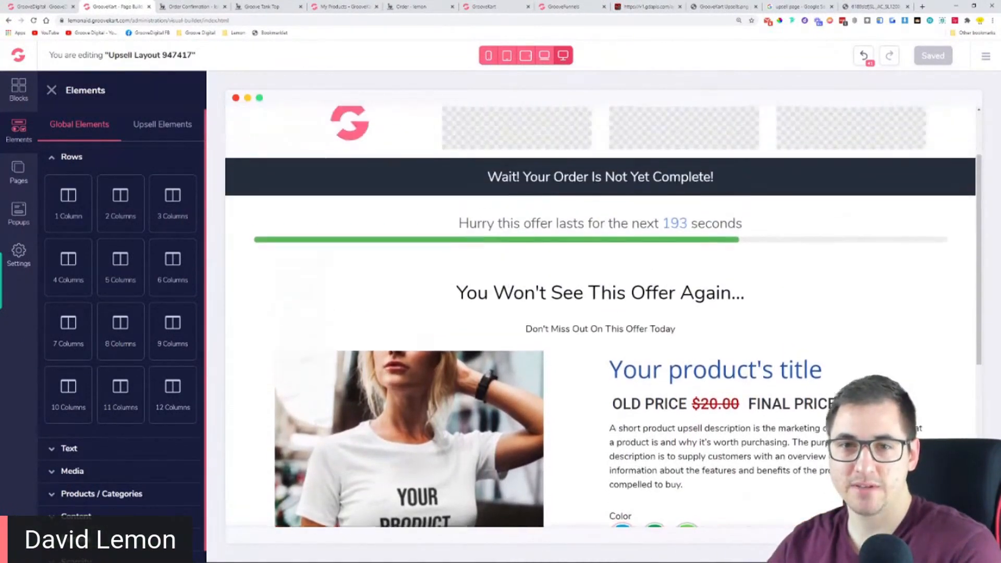
drag(487, 177, 746, 199)
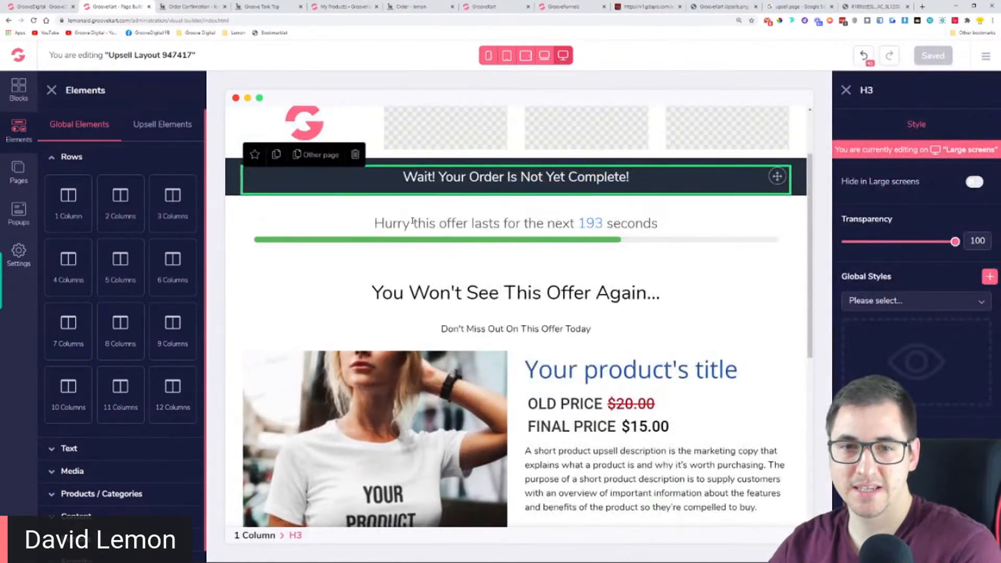
click(413, 221)
click(521, 292)
click(521, 328)
scroll(645, 287, down, 3)
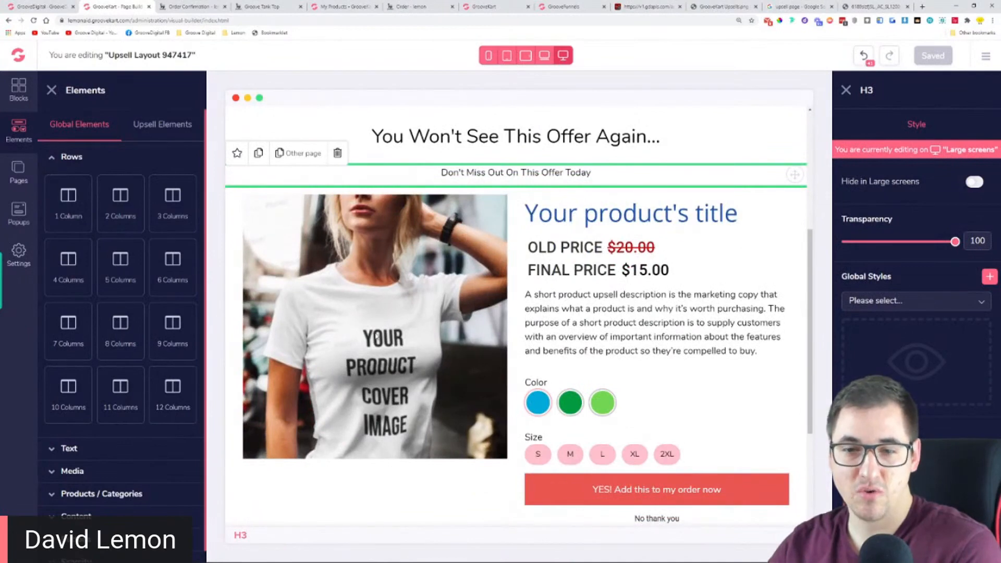
scroll(494, 276, down, 3)
scroll(495, 275, up, 2)
scroll(494, 276, up, 2)
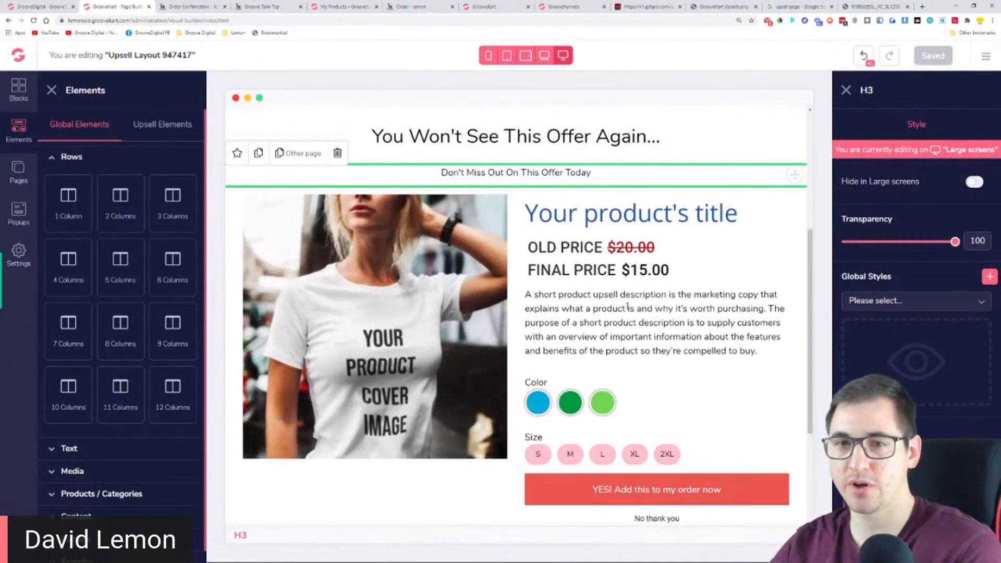
Rename the current upsell page layout as "Lemon Upsell page"
click(18, 172)
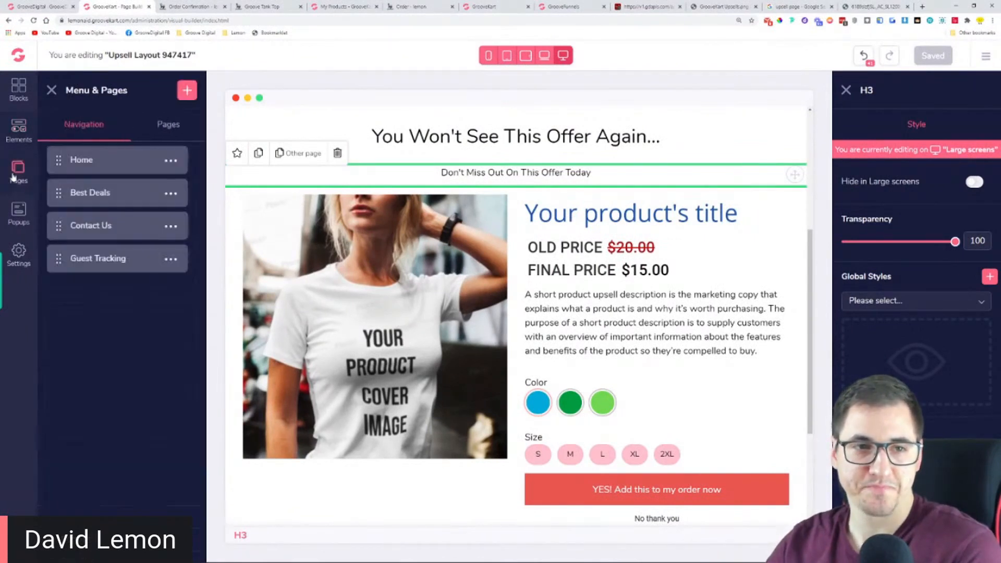
click(163, 128)
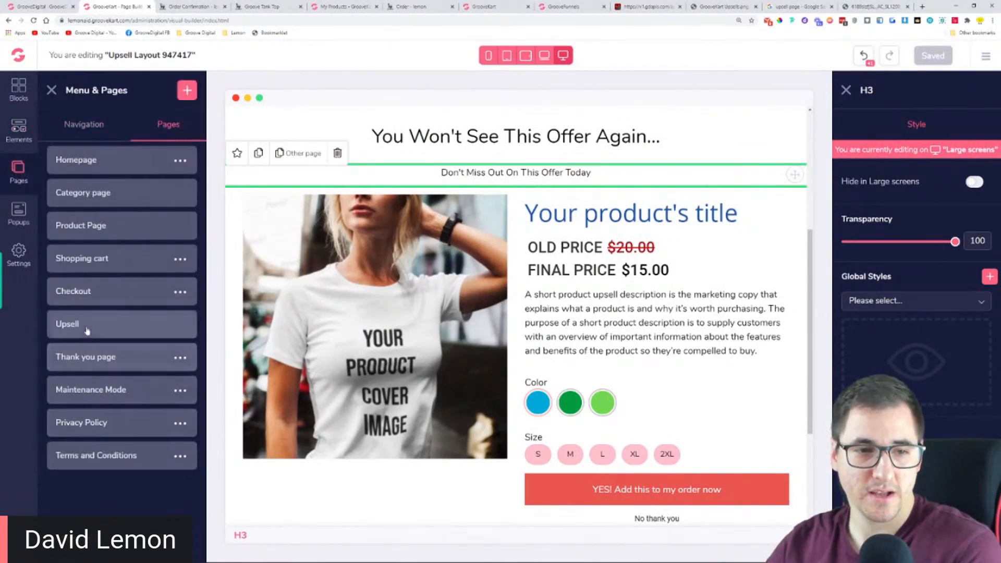
click(85, 326)
click(194, 334)
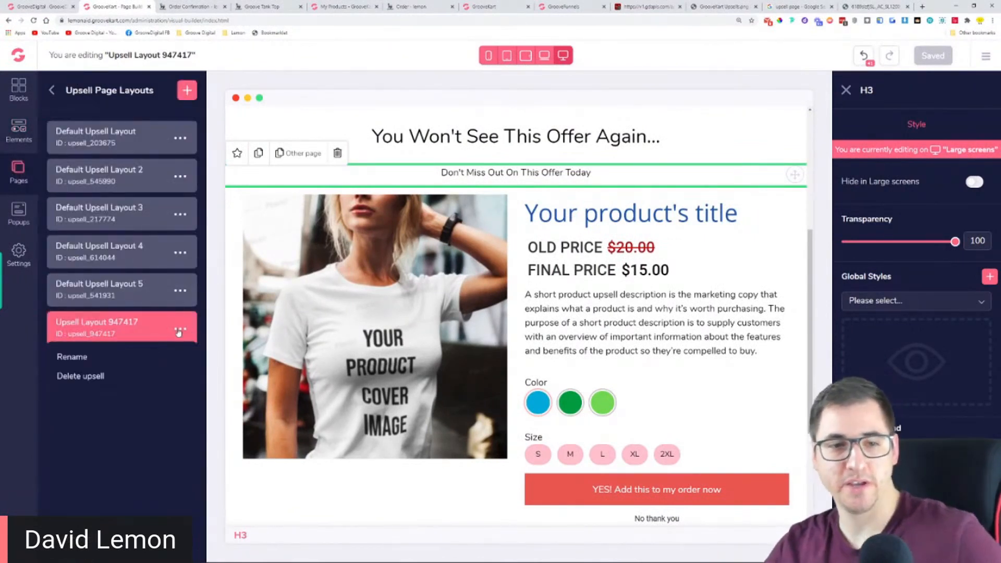
click(81, 358)
triple_click(131, 328)
text(Lemon Upse)
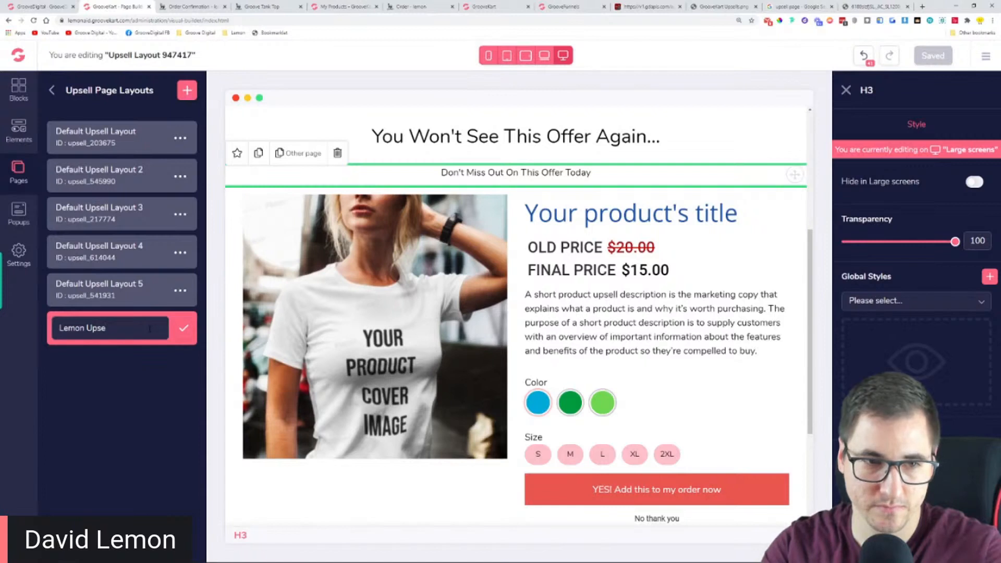
text(ll page)
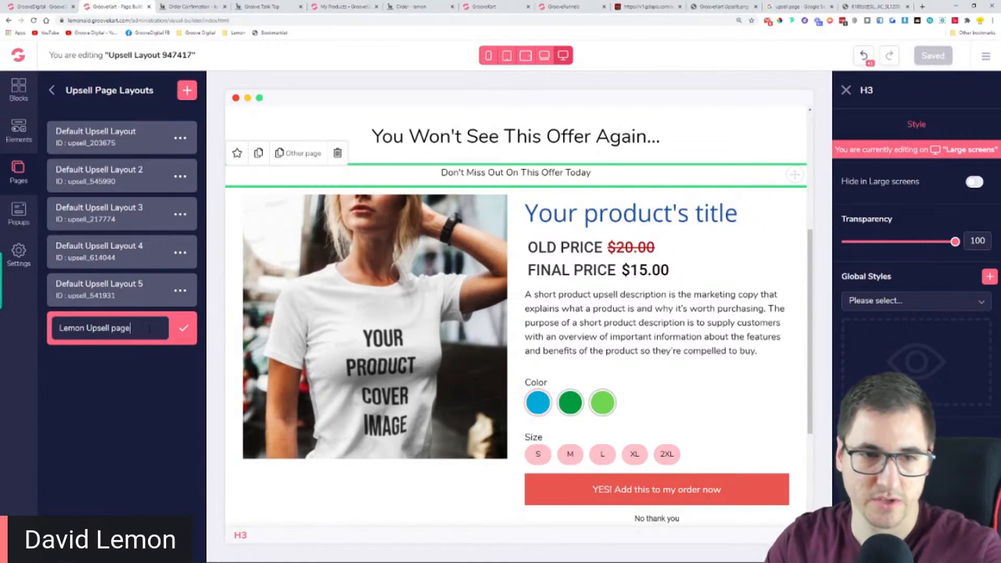
click(183, 328)
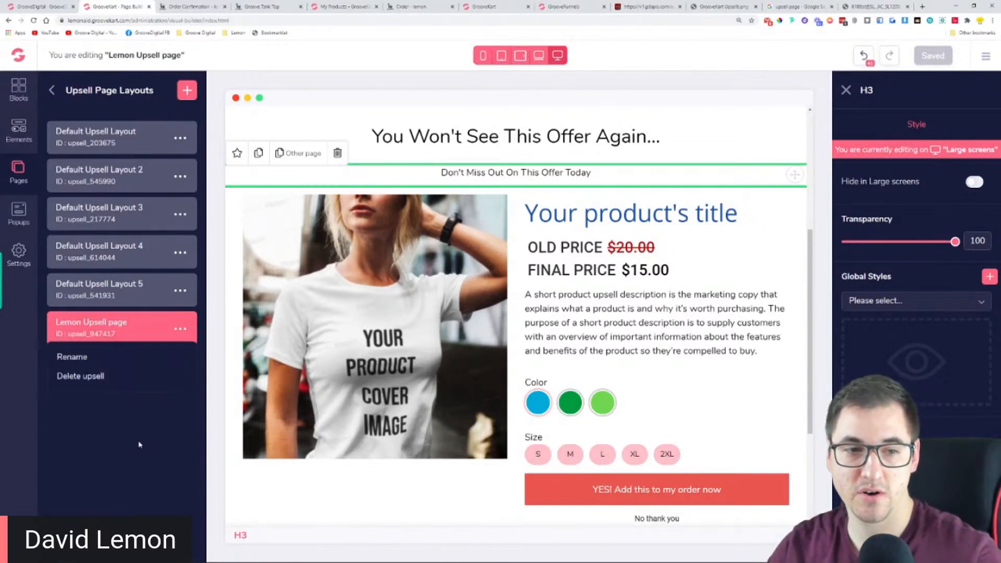
click(178, 330)
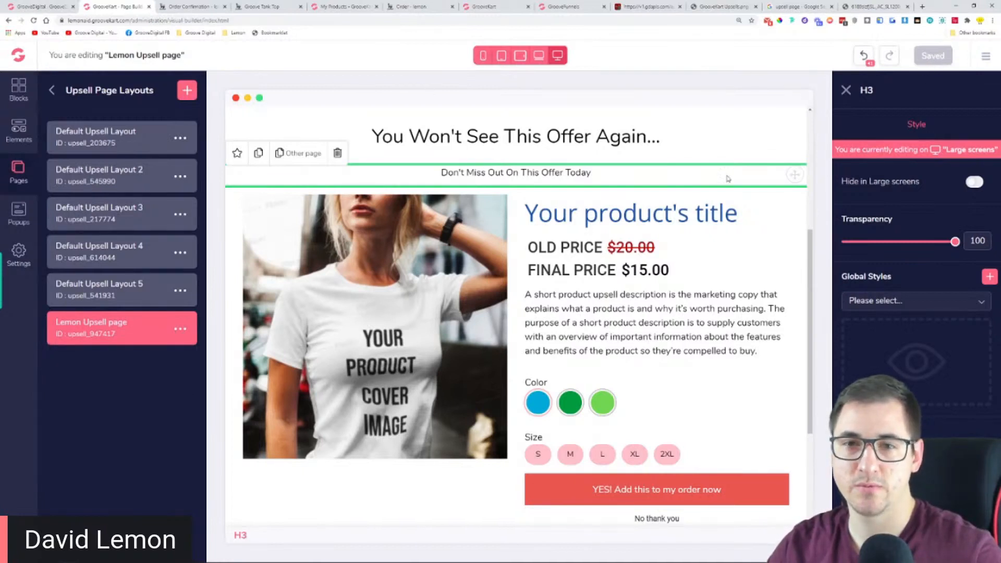
Leave the page builder for the store dashboard and open the product list
click(52, 90)
click(51, 90)
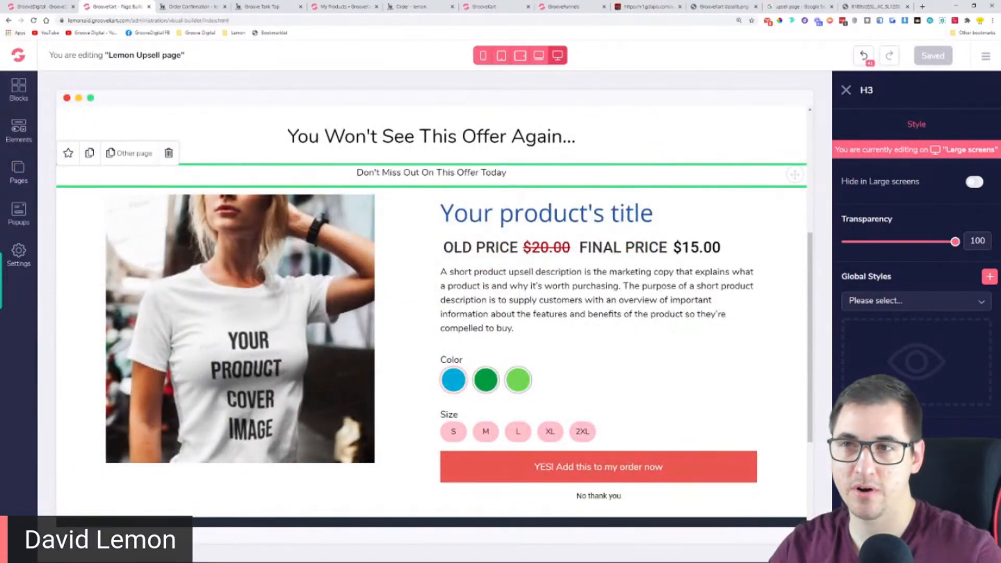
click(985, 55)
click(886, 88)
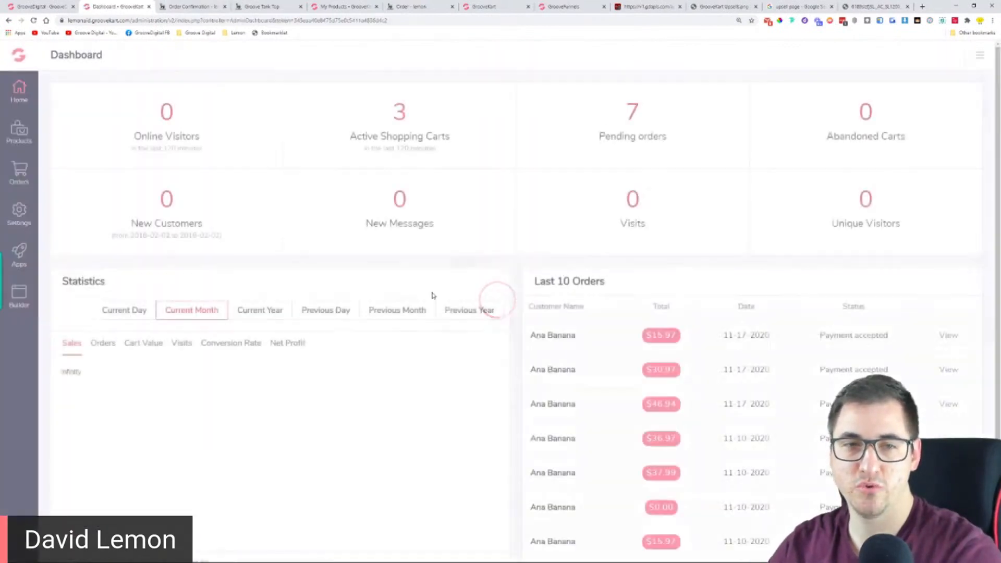
click(18, 135)
click(85, 128)
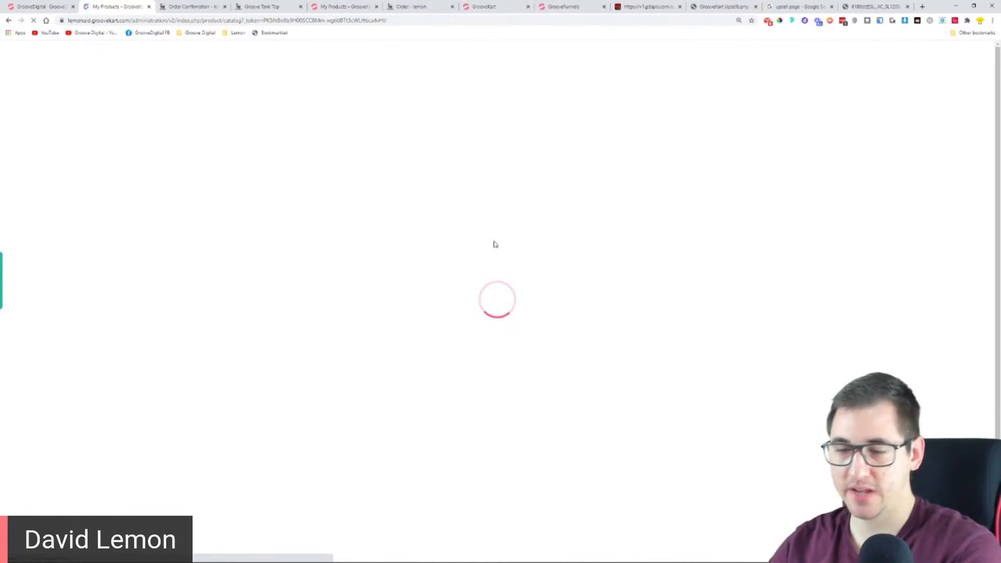
Open the Black Goove Squeezer product for editing and show its one click upsell settings
click(34, 21)
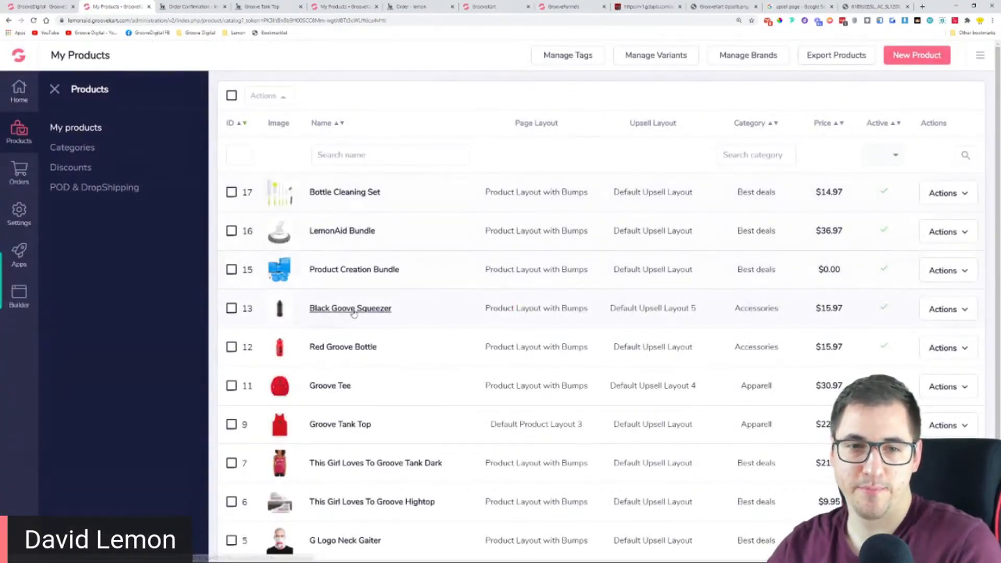
click(942, 313)
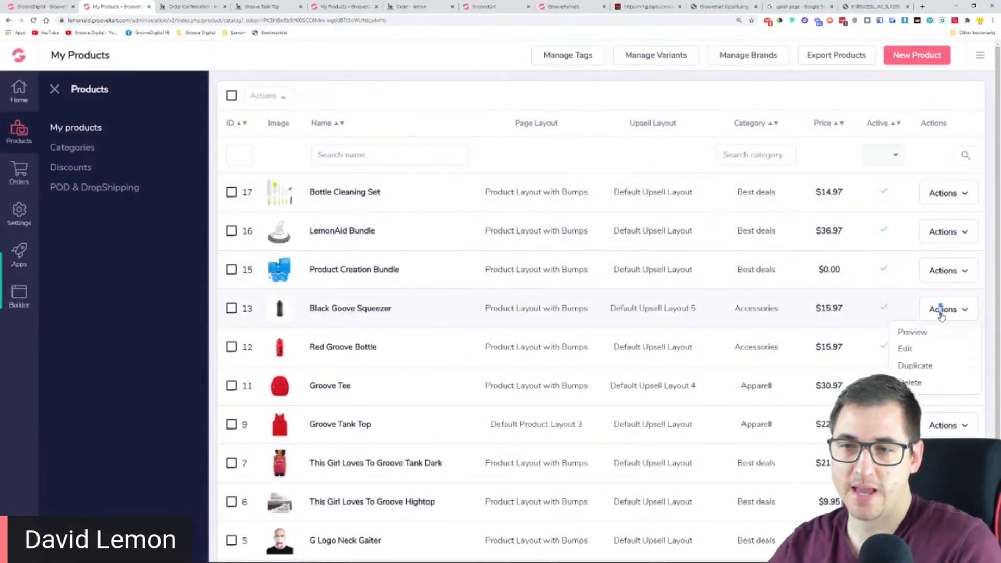
click(932, 355)
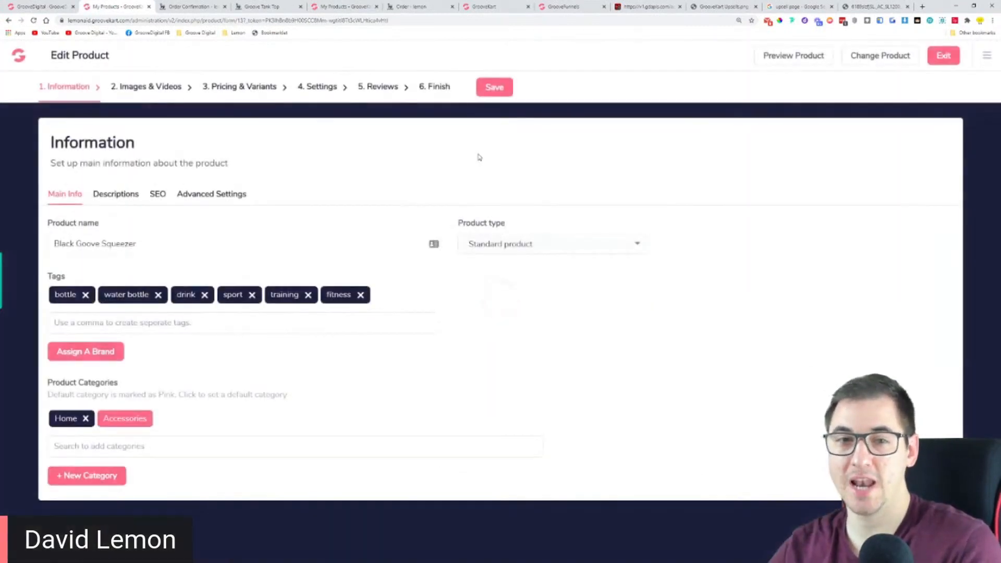
click(319, 87)
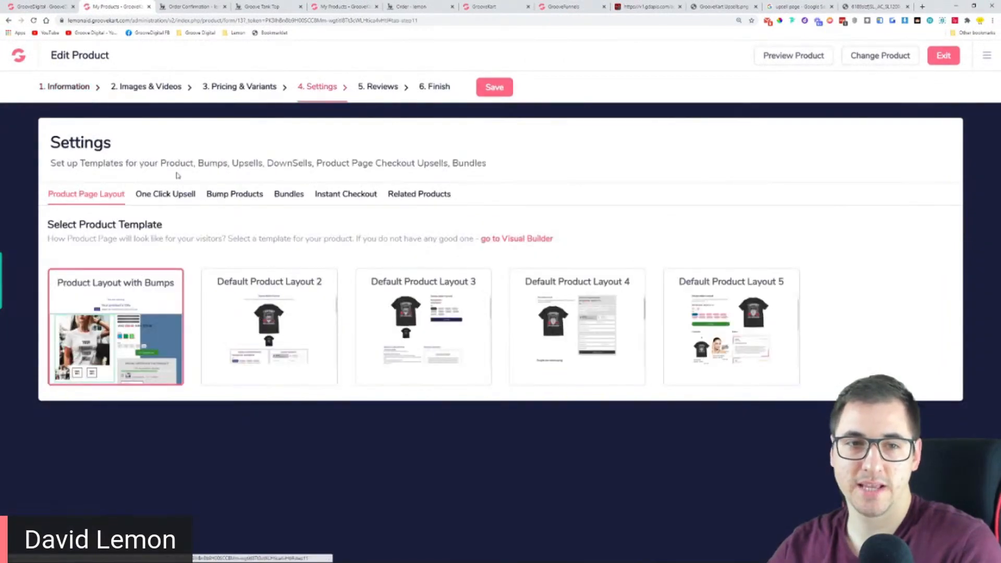
click(169, 195)
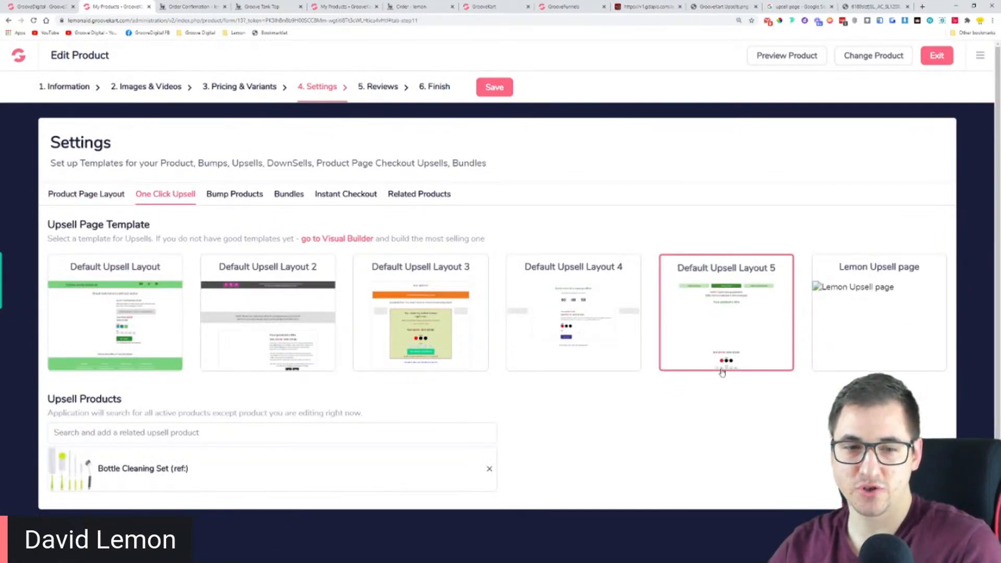
Remove the Bottle Cleaning Set from the upsell products and select Lemon Upsell page as the upsell page template
click(488, 472)
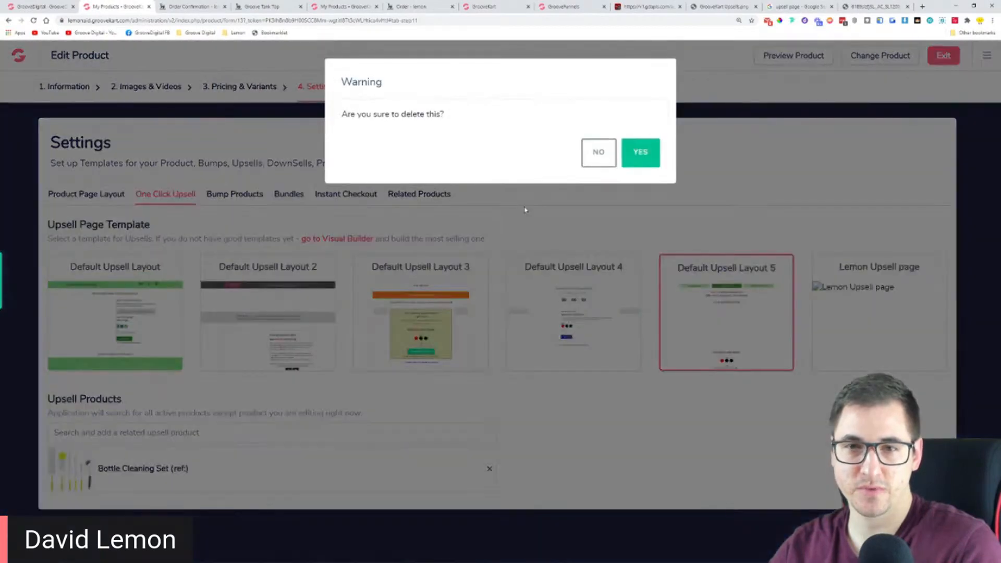
click(658, 151)
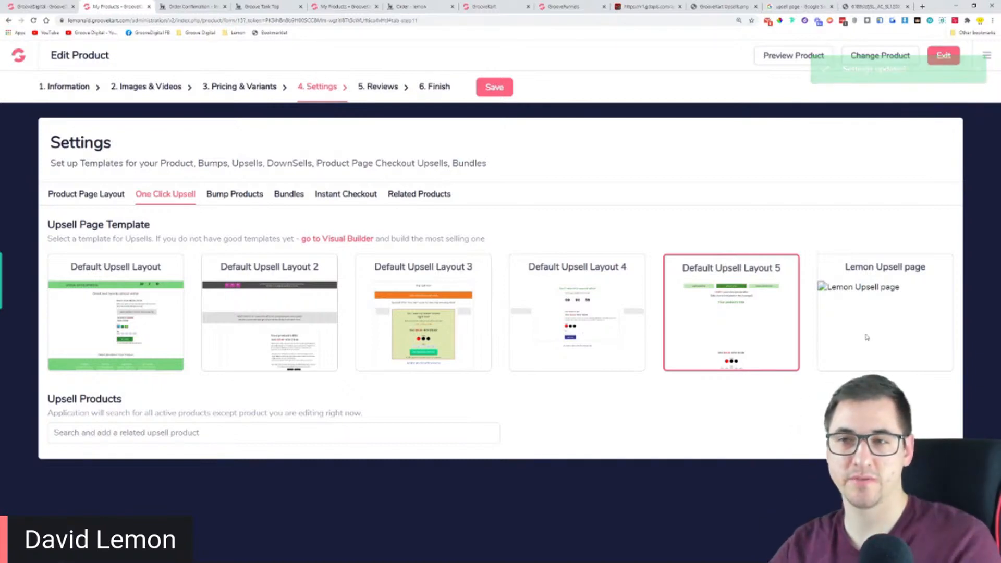
click(855, 290)
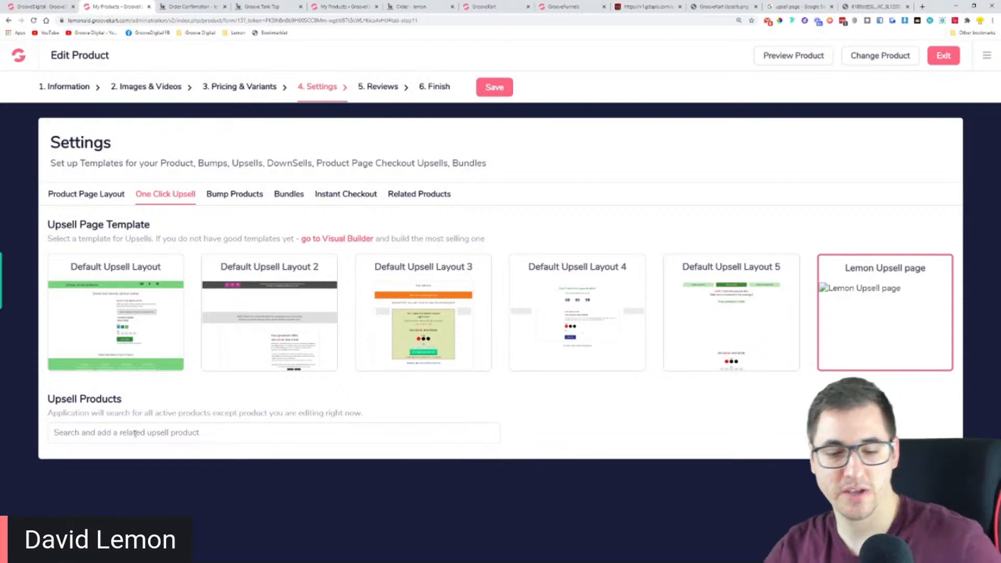
Find the Bottle Cleaning Set with the search text "bott", add it as the upsell product and save the product
text(bott)
click(139, 499)
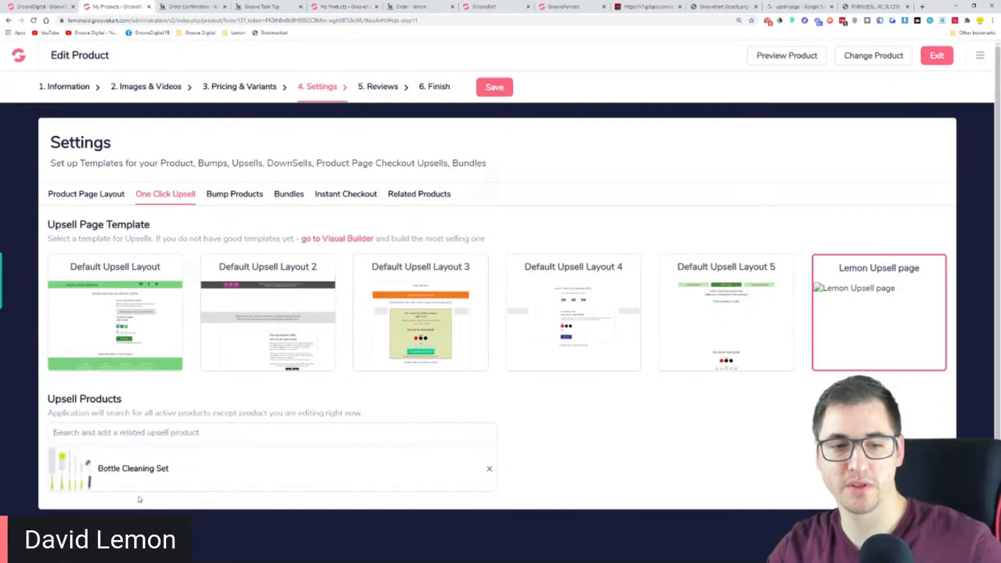
click(499, 87)
Preview the Black Goove Squeezer in the storefront, add it to the cart and continue the checkout to the payment method
click(769, 55)
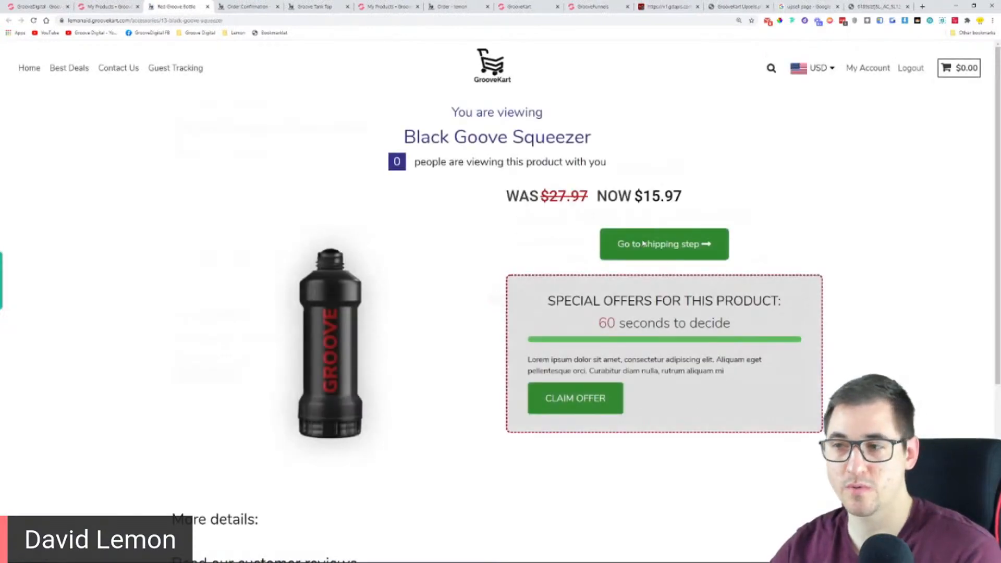
click(644, 243)
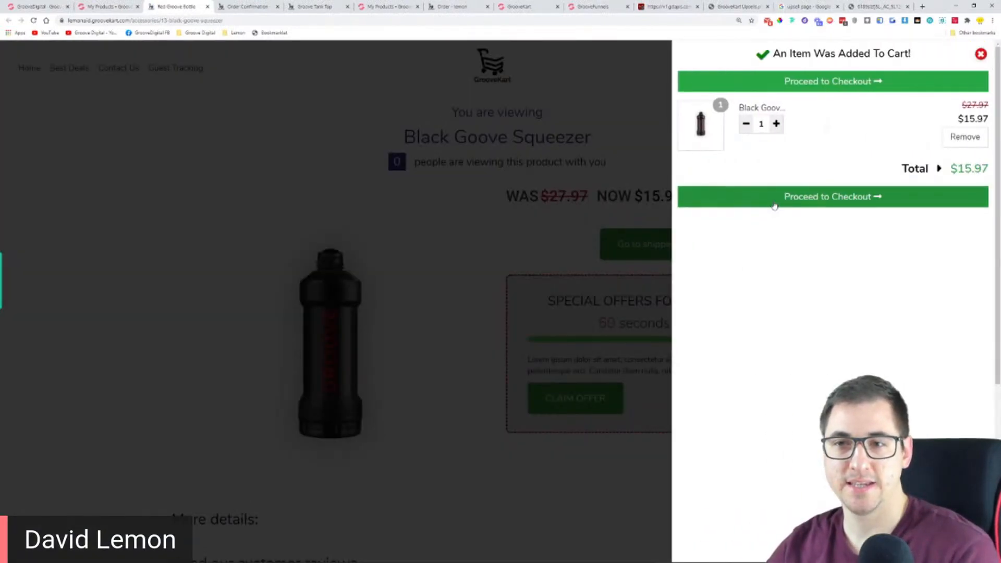
click(775, 206)
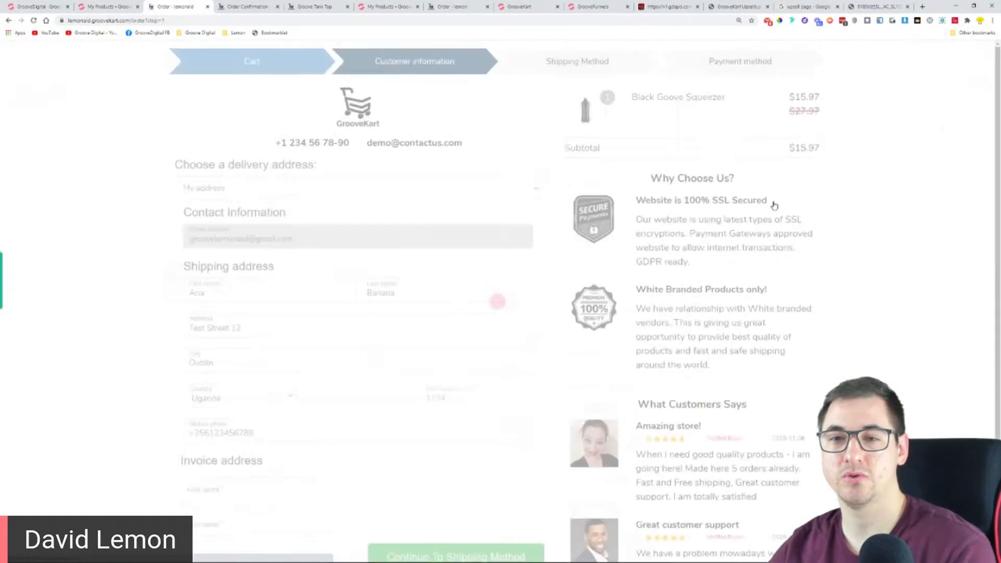
click(477, 470)
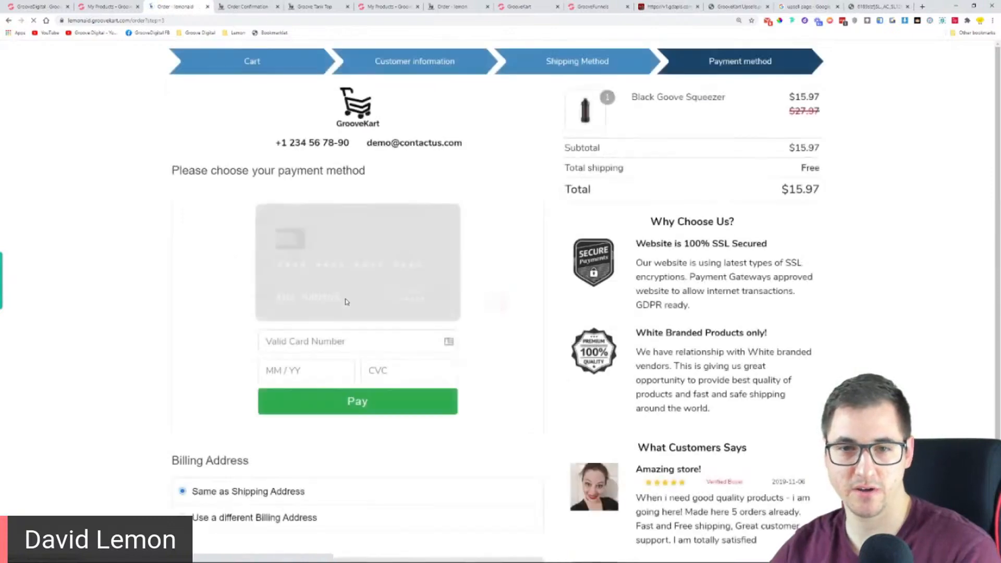
Enter the test card number in the checkout's payment form
click(300, 341)
text(424)
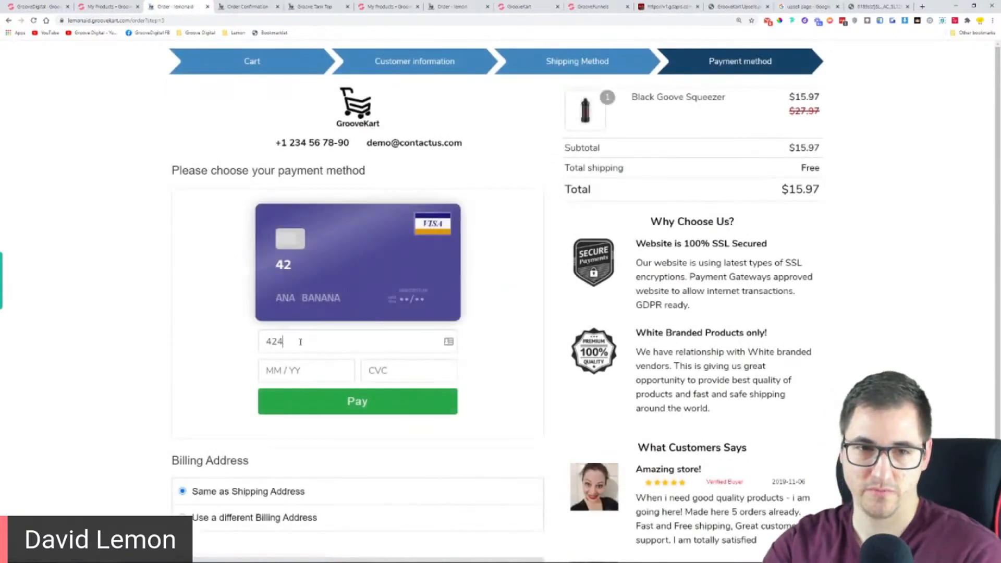
text(2 4242 4242)
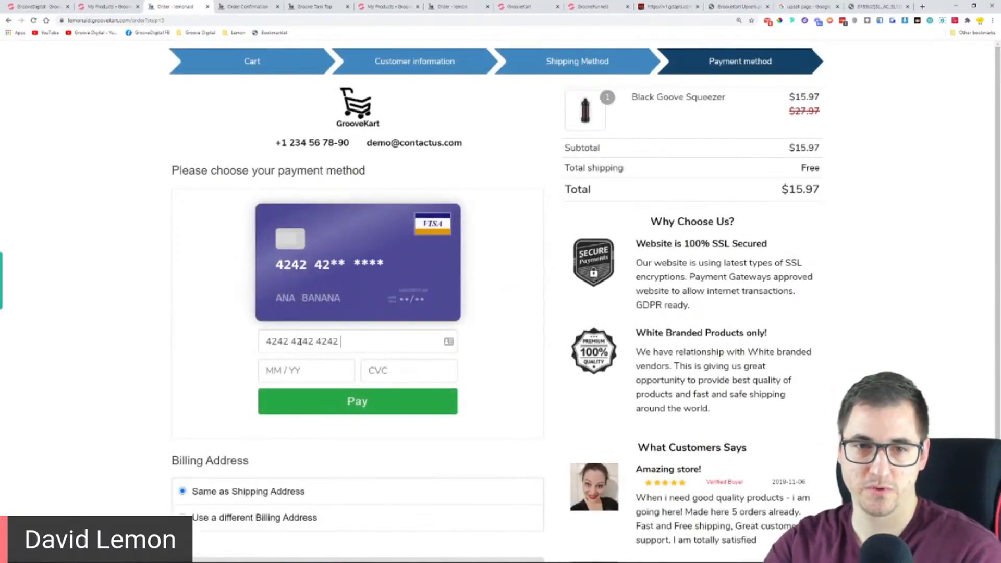
text( 4242 4)
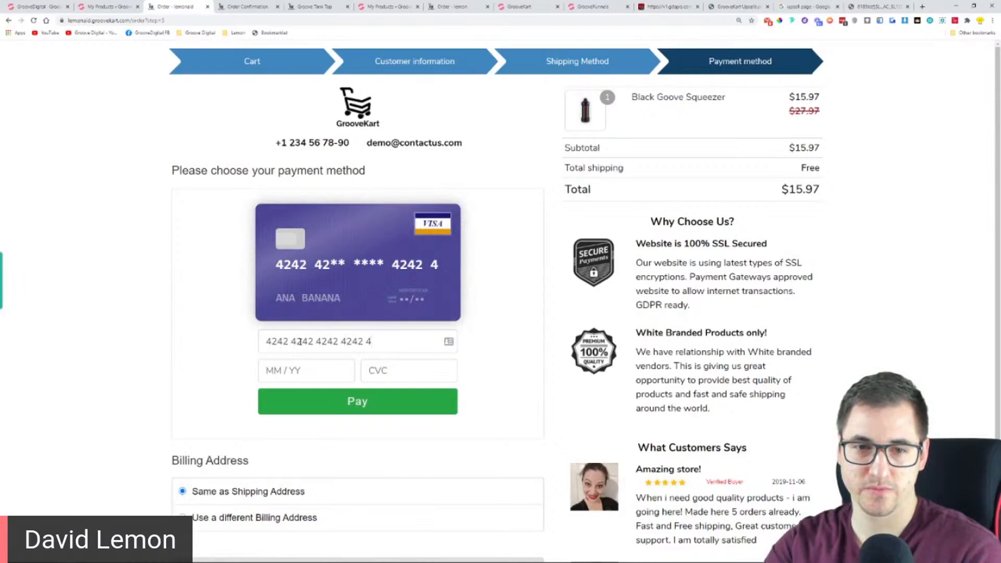
key(BackSpace)
key(BackSpace)
key(BackSpace)
key(BackSpace)
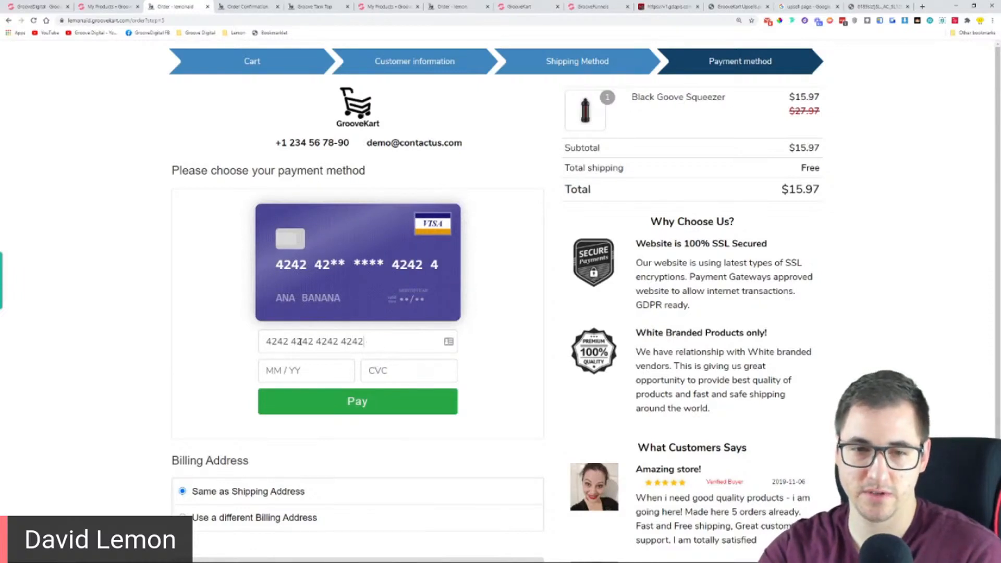
text(2)
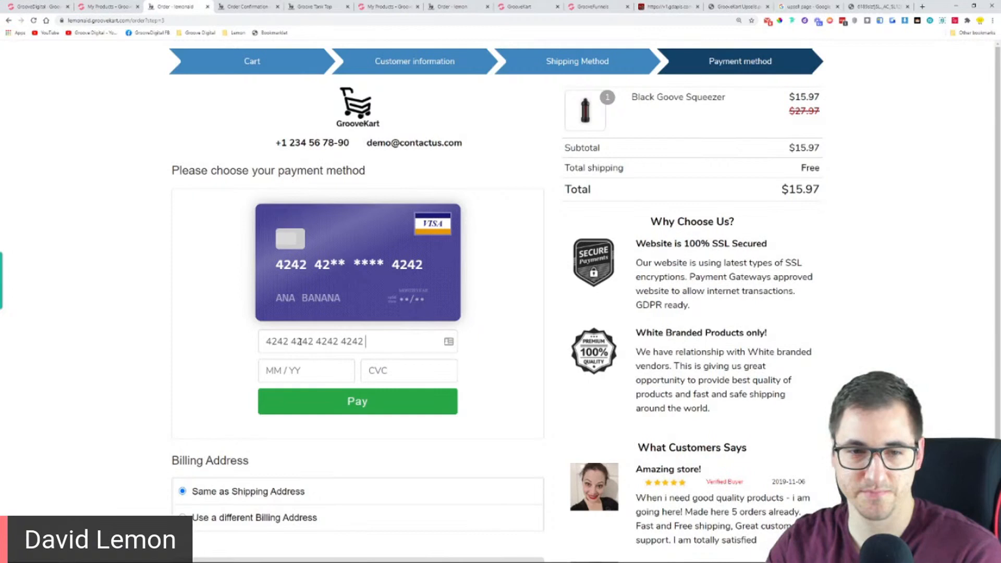
Fill in the card's expiry date and security code and submit the payment
click(316, 376)
text(04 / 24)
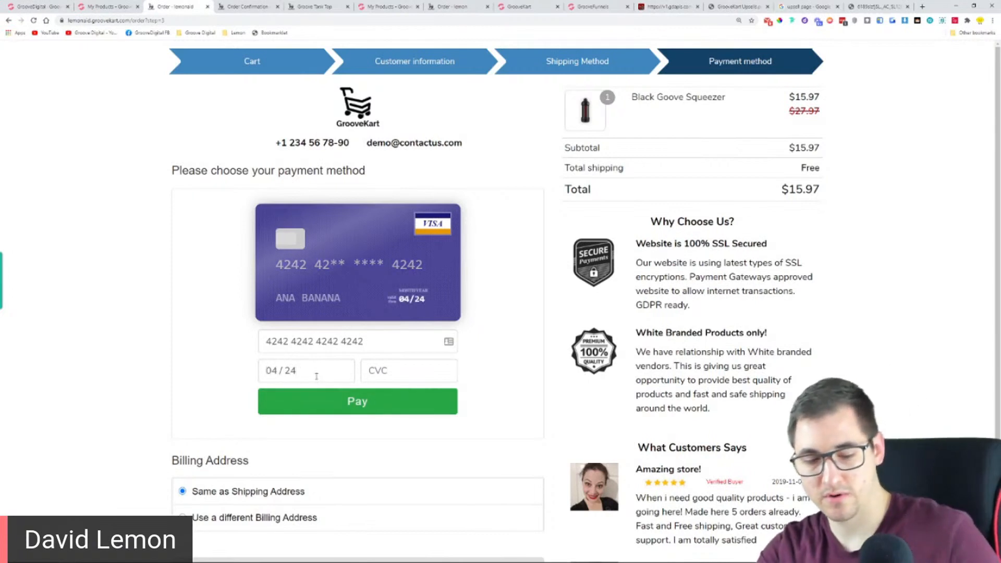
key(Tab)
text(123)
click(435, 403)
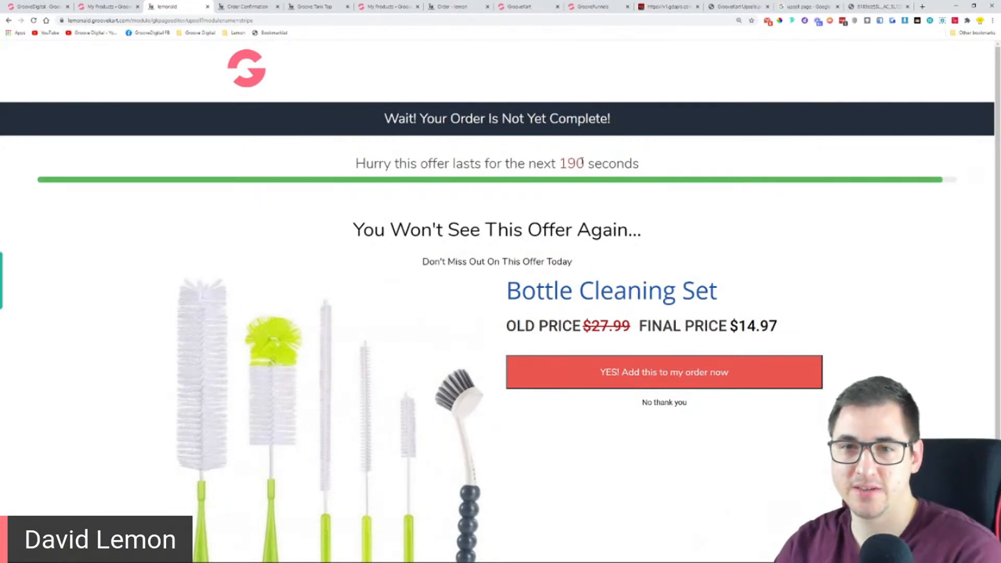
Examine the live upsell page's countdown, headings, Bottle Cleaning Set offer and footer
drag(559, 163, 582, 166)
click(665, 201)
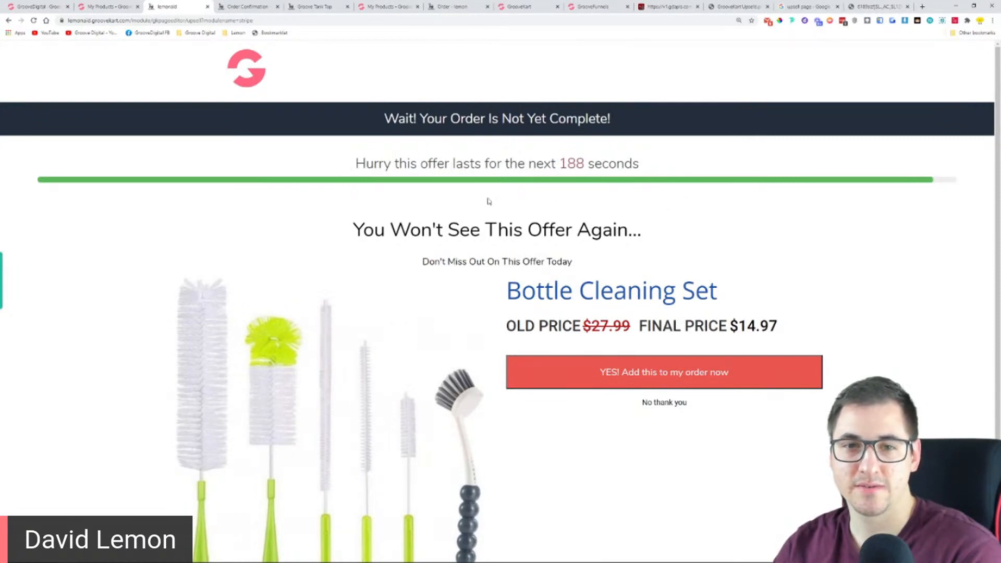
scroll(469, 194, down, 2)
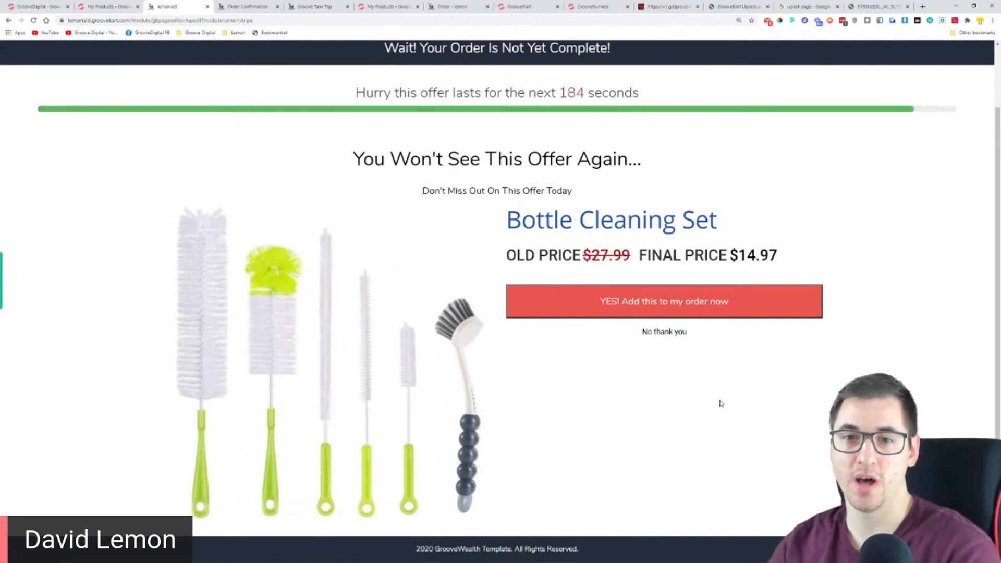
scroll(721, 408, up, 2)
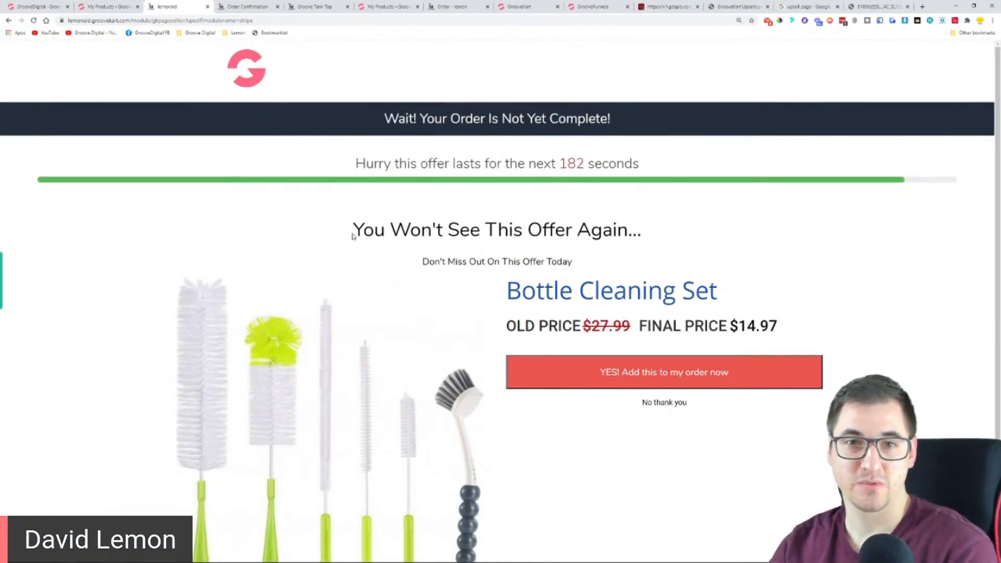
scroll(588, 246, down, 1)
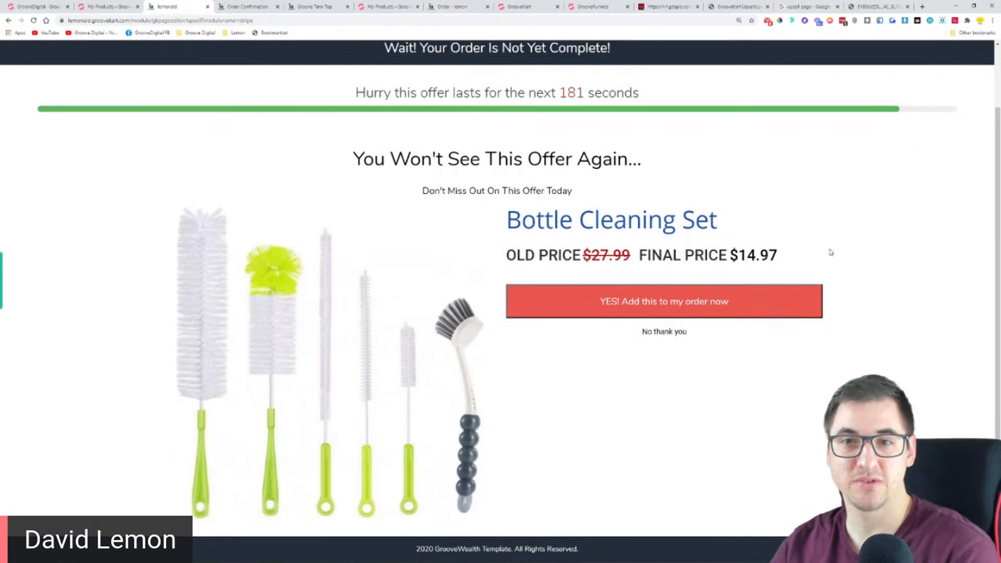
scroll(831, 253, up, 1)
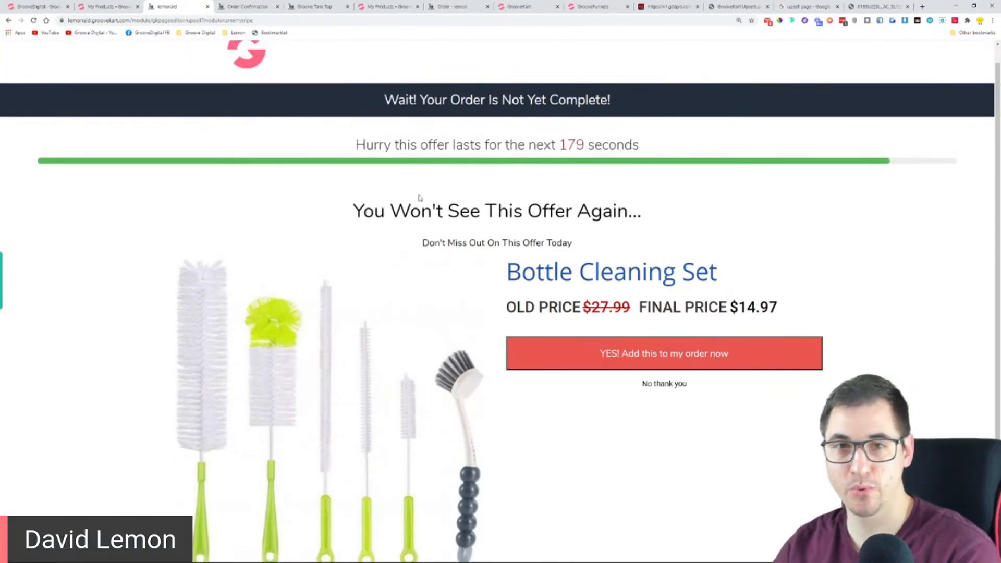
scroll(247, 124, up, 1)
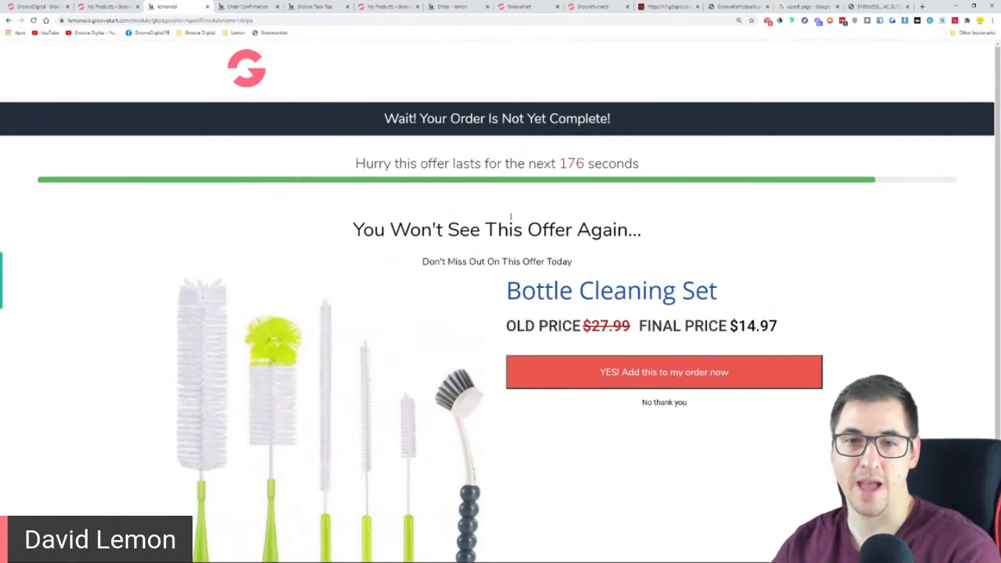
scroll(702, 336, down, 2)
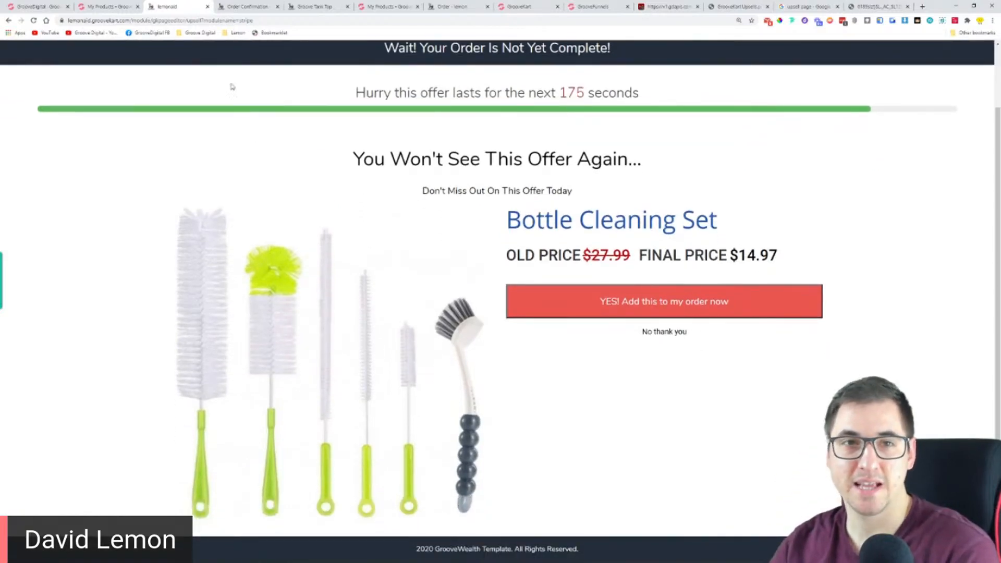
Check the product's upsell settings, then review the countdown and the order-incomplete banner on the live upsell page
click(103, 7)
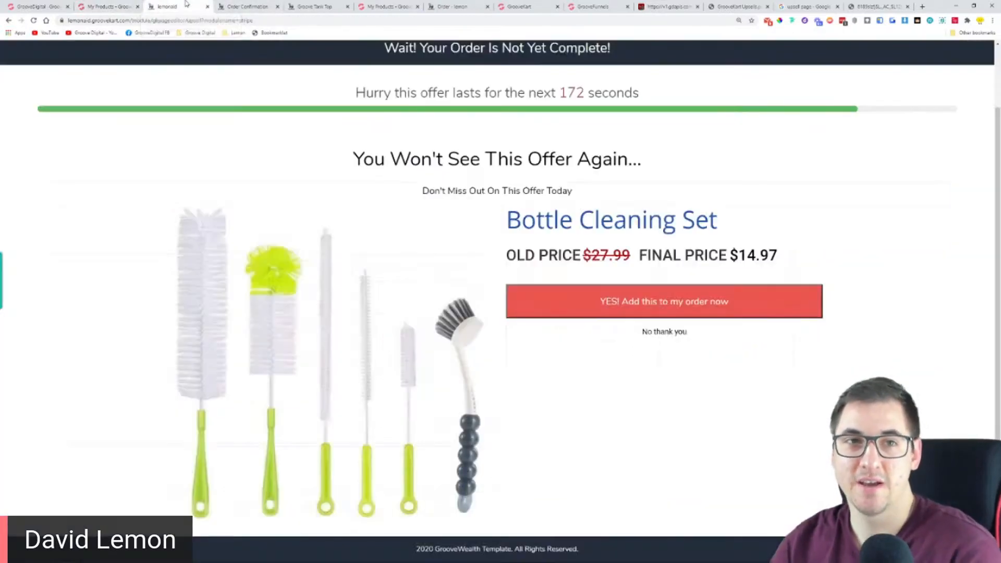
click(201, 6)
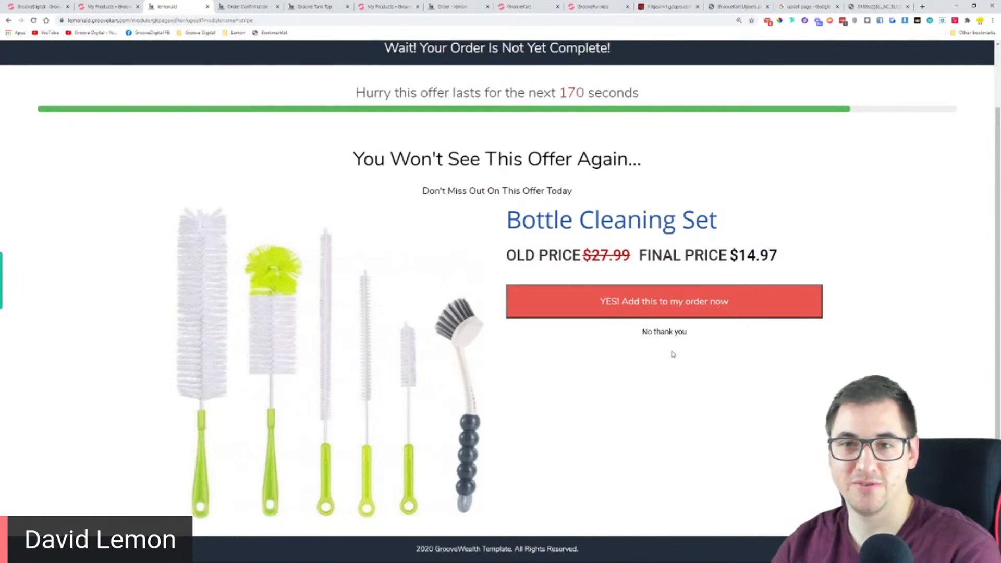
mouse_move(488, 95)
mouse_down()
mouse_move(675, 91)
mouse_move(503, 96)
mouse_up()
click(675, 90)
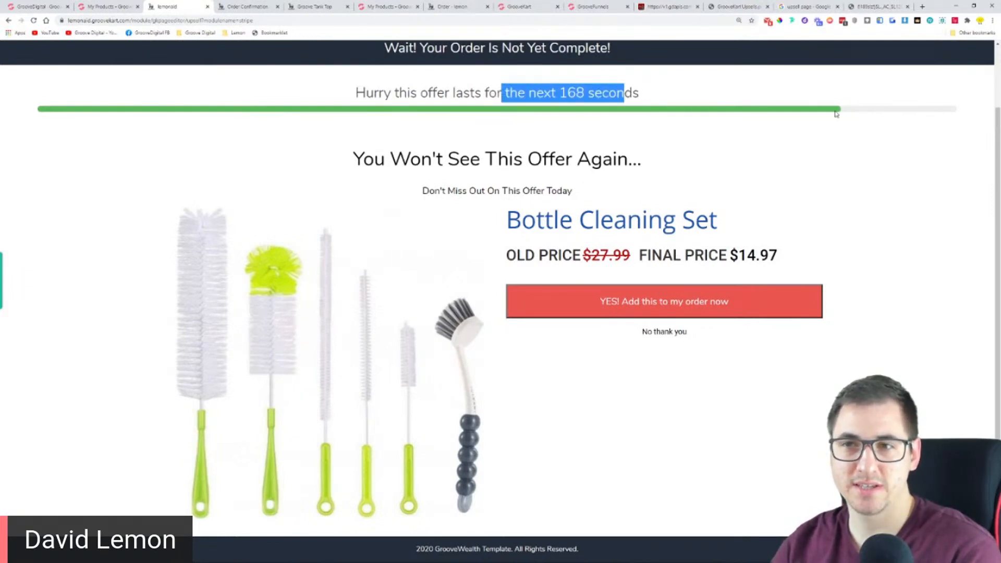
click(703, 141)
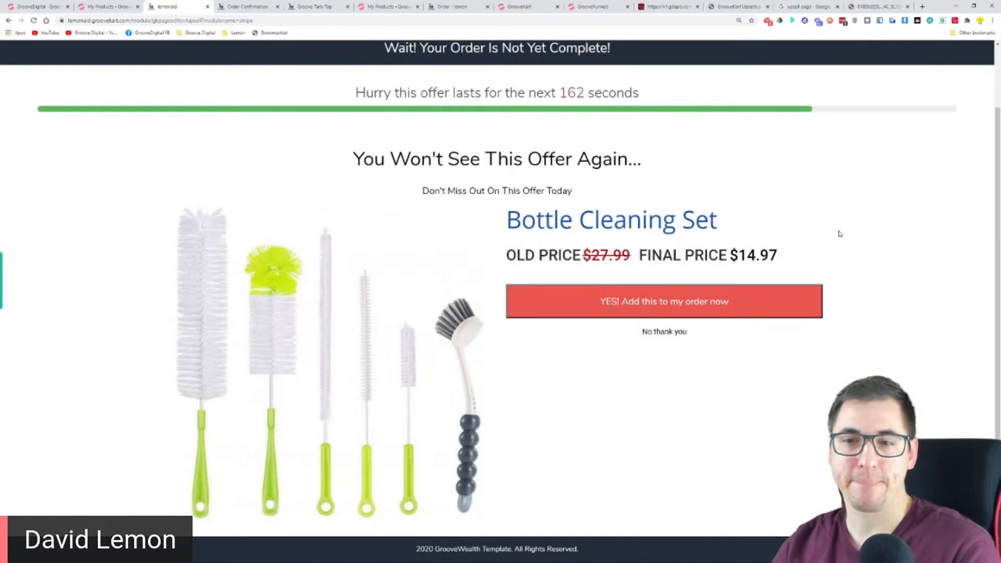
scroll(840, 234, up, 2)
drag(383, 119, 634, 129)
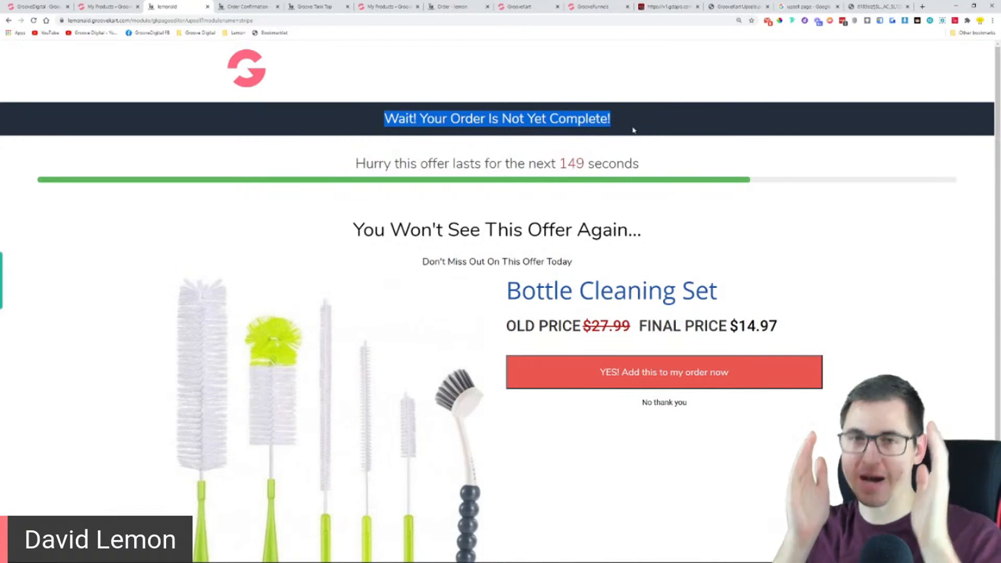
Return to the Black Goove Squeezer's upsell settings and exit the product editor
click(633, 130)
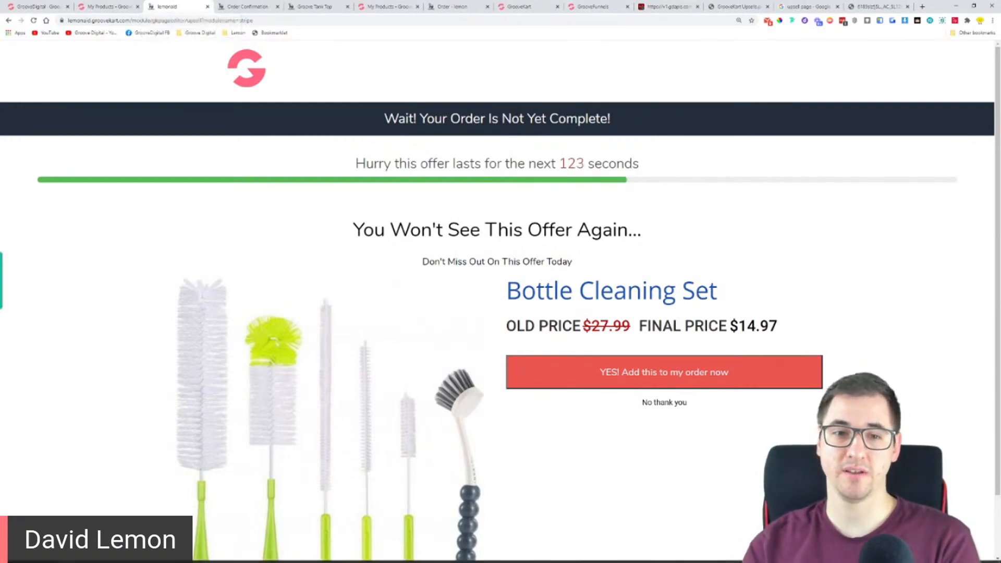
click(112, 7)
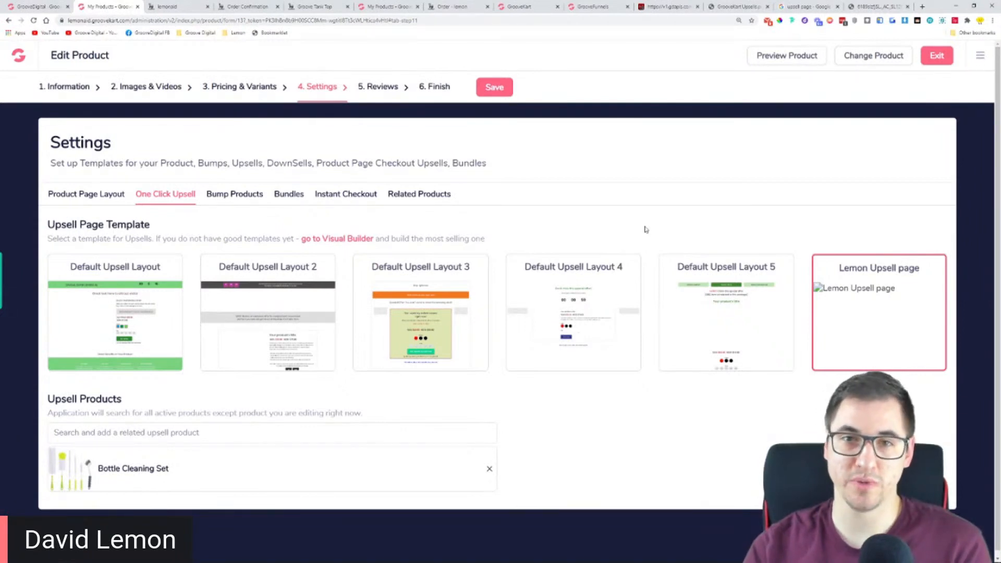
click(943, 59)
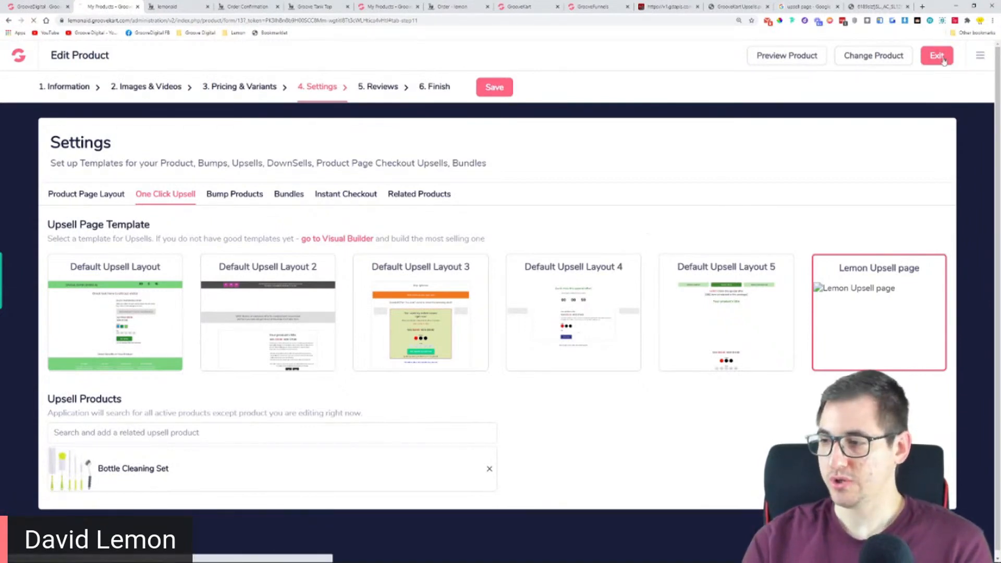